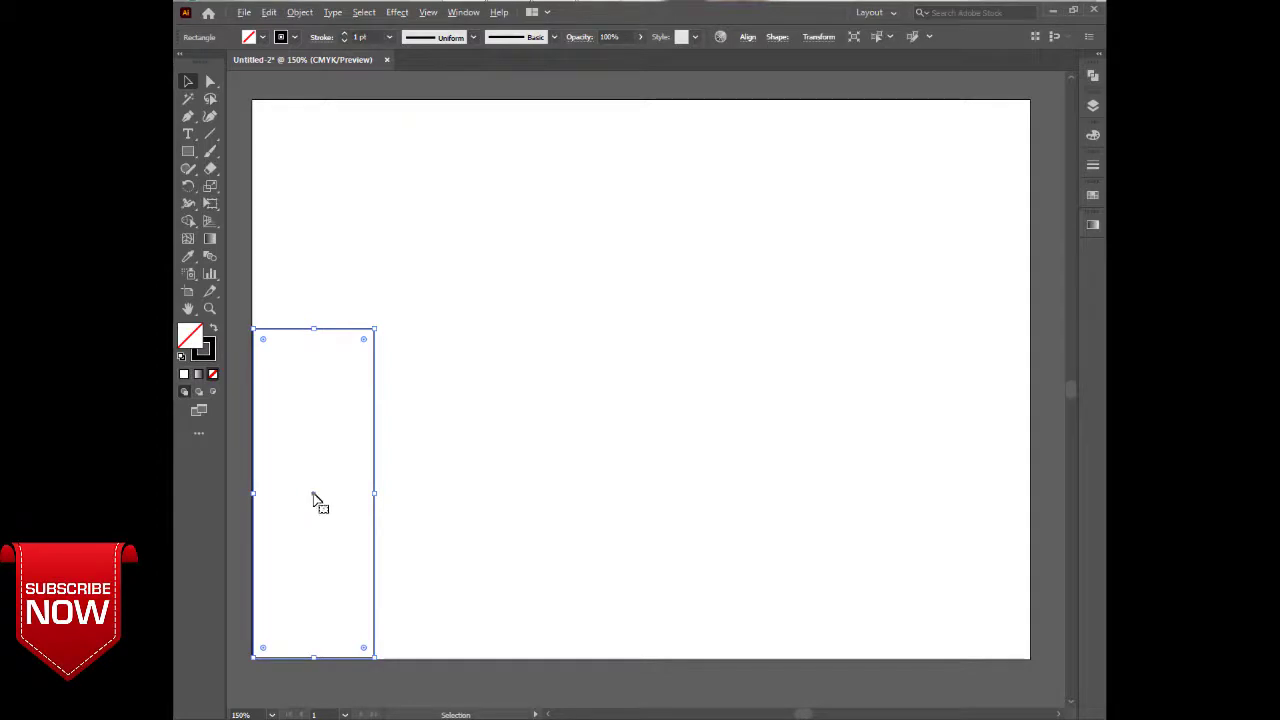
Duplicate the tall rectangle sideways and repeat the copy to form a row of six across the artboard.
{"action": "left_click_drag", "start_coordinate": [313, 500], "coordinate": [437, 500]}
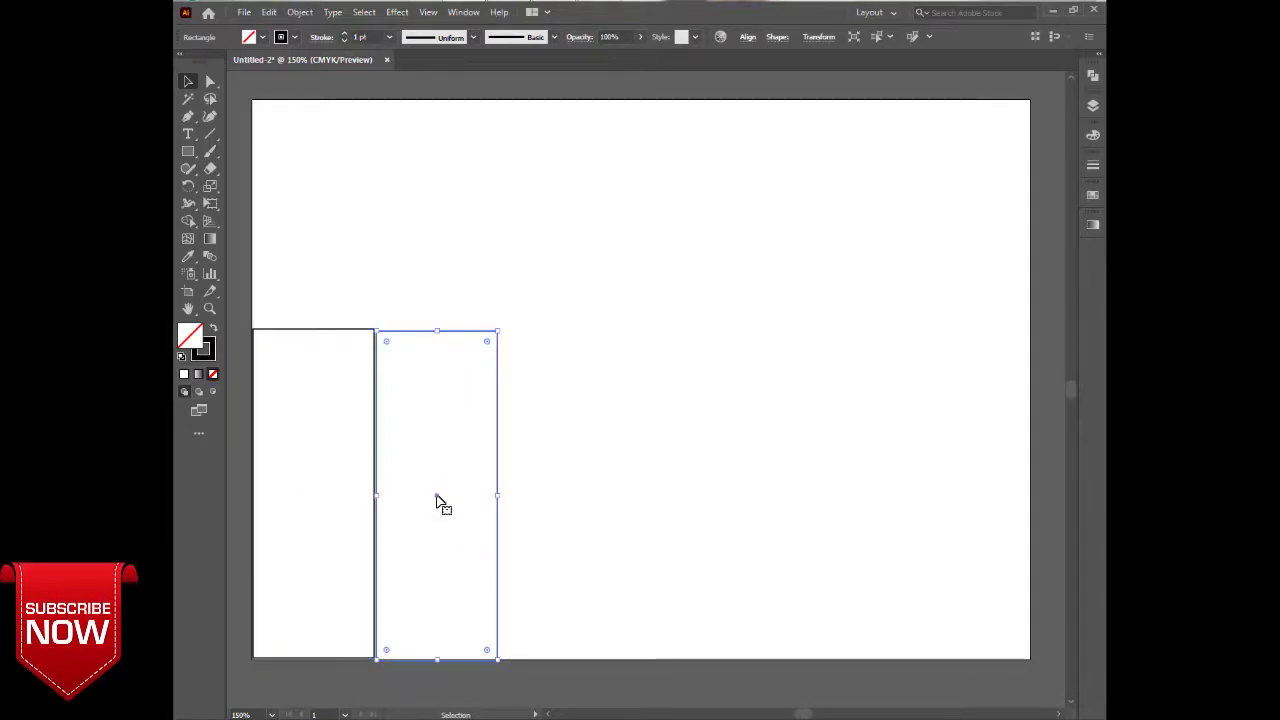
{"action": "key", "text": "ctrl+d"}
{"action": "key", "text": "ctrl+d"}
{"action": "key", "text": "ctrl+d"}
{"action": "key", "text": "ctrl+d"}
{"action": "key", "text": "ctrl+d"}
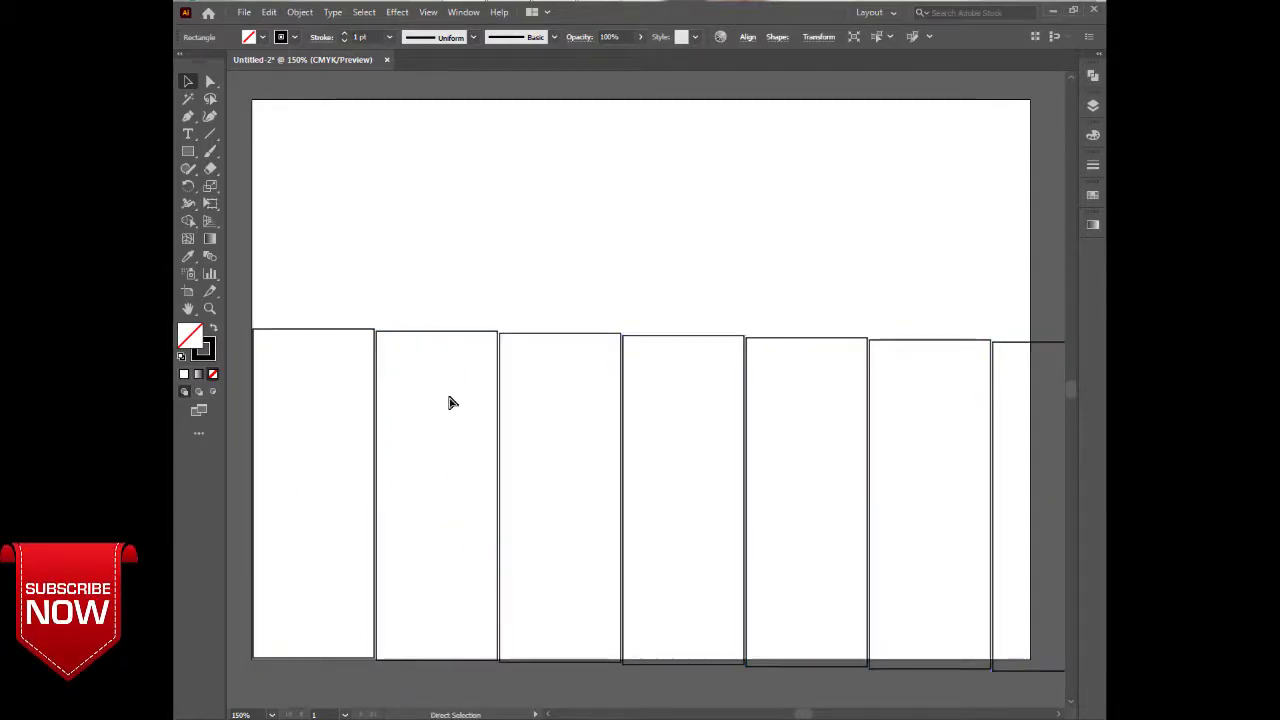
{"action": "key", "text": "ctrl+z"}
{"action": "key", "text": "v"}
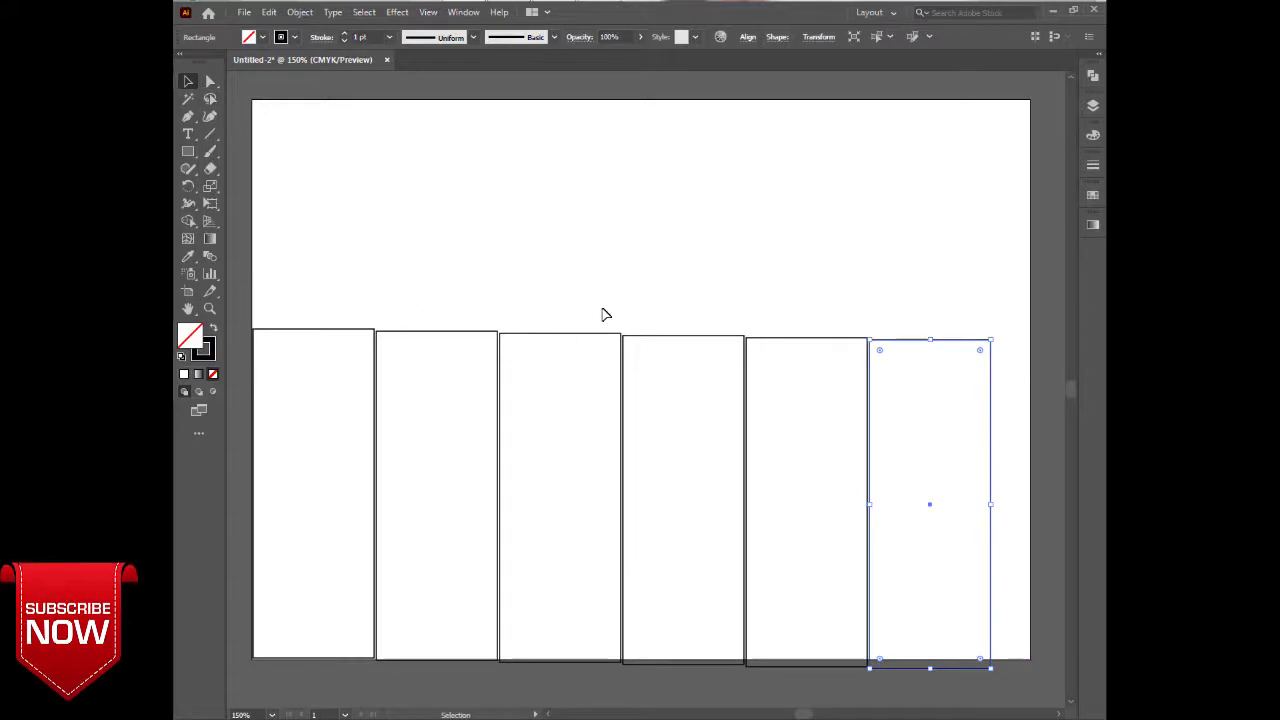
Nudge the sixth rectangle right and up, and raise the fifth one onto the artboard's bottom edge.
{"action": "key", "text": "Right"}
{"action": "key", "text": "Right"}
{"action": "key", "text": "Right"}
{"action": "key", "text": "Right"}
{"action": "key", "text": "Right"}
{"action": "key", "text": "Right"}
{"action": "key", "text": "Right"}
{"action": "key", "text": "Right"}
{"action": "key", "text": "Up"}
{"action": "key", "text": "Up"}
{"action": "key", "text": "Up"}
{"action": "key", "text": "Up"}
{"action": "key", "text": "Up"}
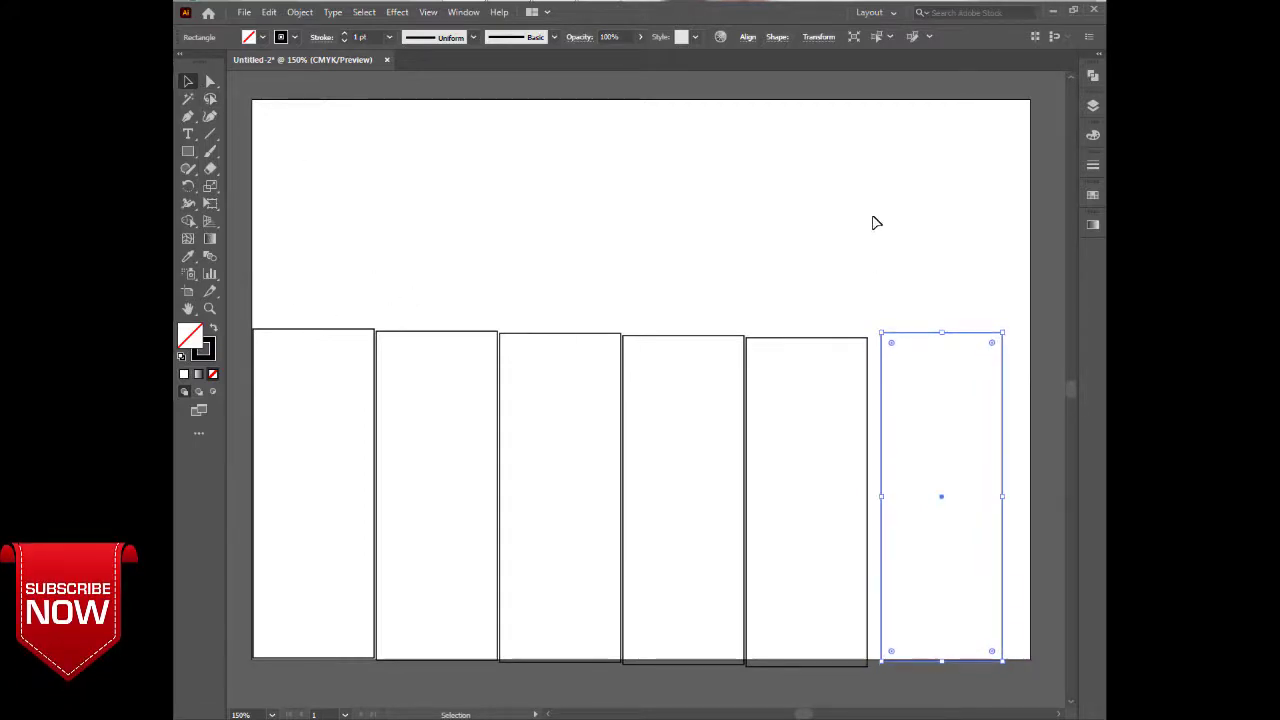
{"action": "key", "text": "Right"}
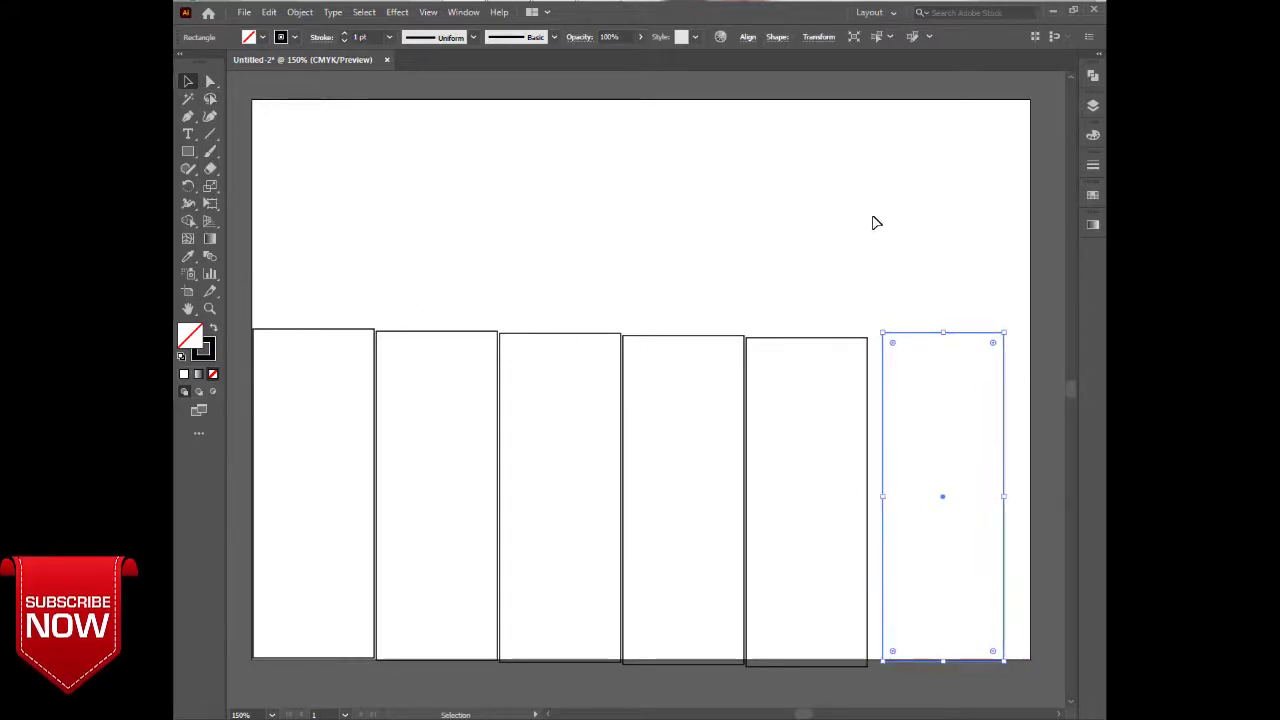
{"action": "left_click", "coordinate": [805, 387]}
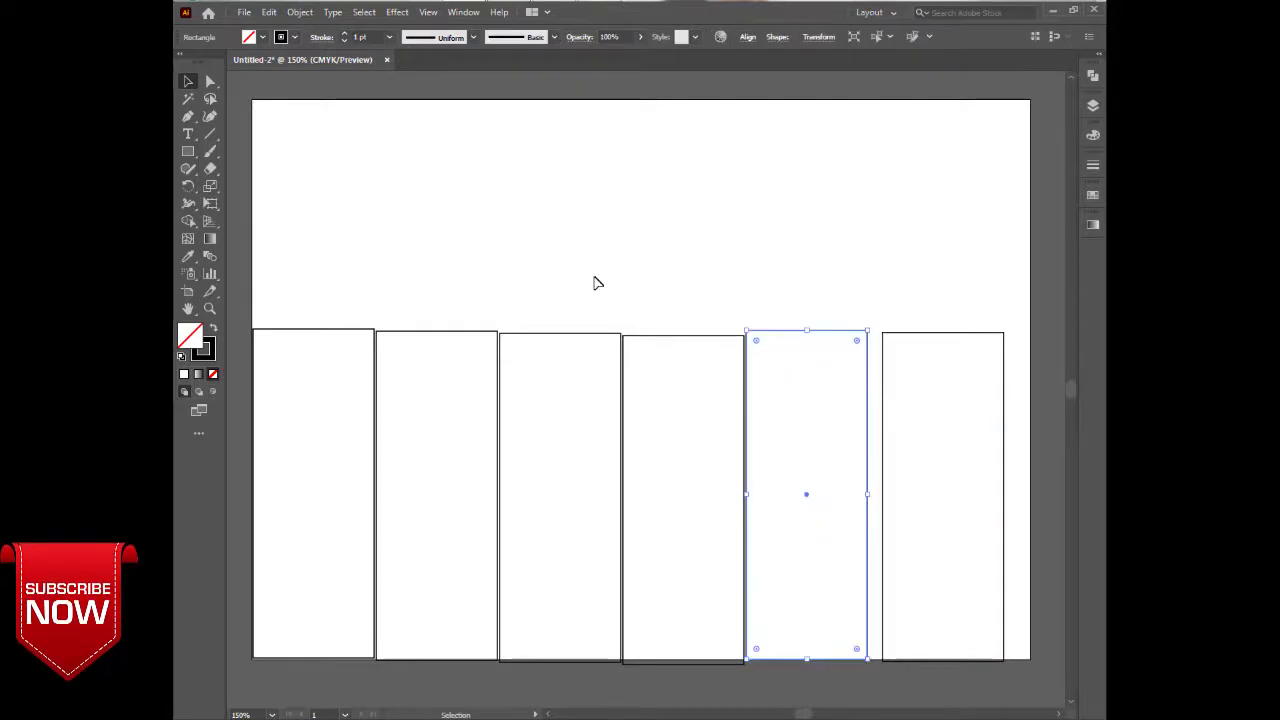
{"action": "left_click", "coordinate": [680, 391]}
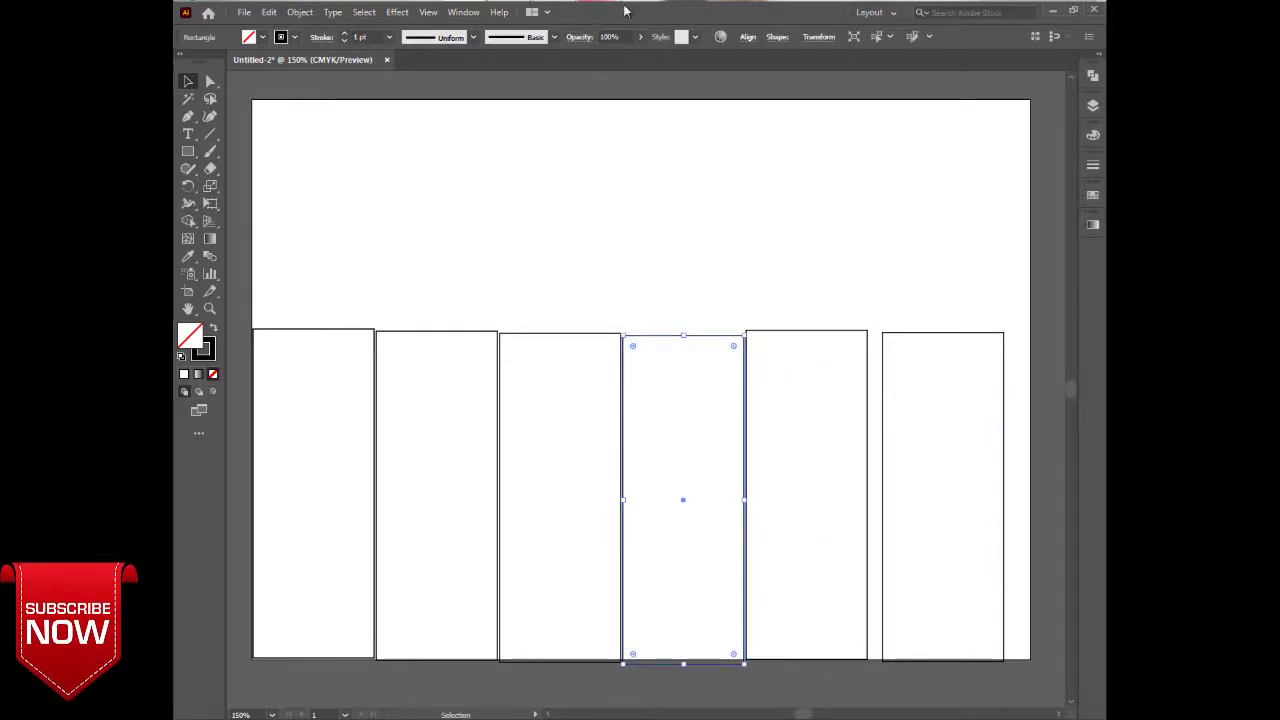
Shift the last two rectangles right towards the artboard's edge, keeping a narrow gap between them.
{"action": "left_click", "coordinate": [946, 411]}
{"action": "key", "text": "Right"}
{"action": "key", "text": "Right"}
{"action": "key", "text": "Right"}
{"action": "key", "text": "Right"}
{"action": "key", "text": "Right"}
{"action": "key", "text": "Right"}
{"action": "key", "text": "Right"}
{"action": "key", "text": "Right"}
{"action": "key", "text": "Right"}
{"action": "key", "text": "Right"}
{"action": "left_click_drag", "start_coordinate": [820, 290], "coordinate": [849, 449]}
{"action": "key", "text": "Right"}
{"action": "key", "text": "Right"}
{"action": "key", "text": "Right"}
{"action": "key", "text": "Right"}
{"action": "key", "text": "Right"}
{"action": "key", "text": "Right"}
{"action": "key", "text": "Right"}
{"action": "key", "text": "Right"}
{"action": "key", "text": "Right"}
{"action": "key", "text": "Right"}
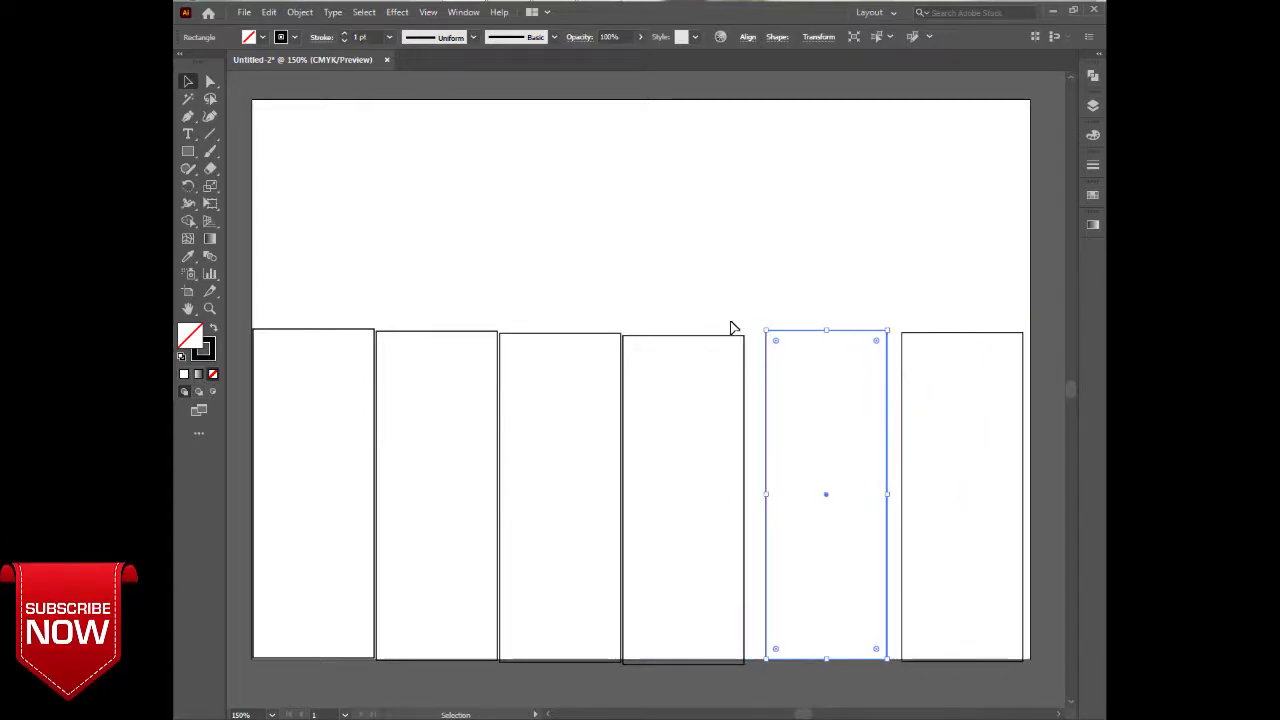
Nudge the fourth rectangle slightly right and up towards the artboard's bottom edge.
{"action": "left_click", "coordinate": [728, 388]}
{"action": "key", "text": "Right"}
{"action": "key", "text": "Right"}
{"action": "key", "text": "Up"}
{"action": "key", "text": "Up"}
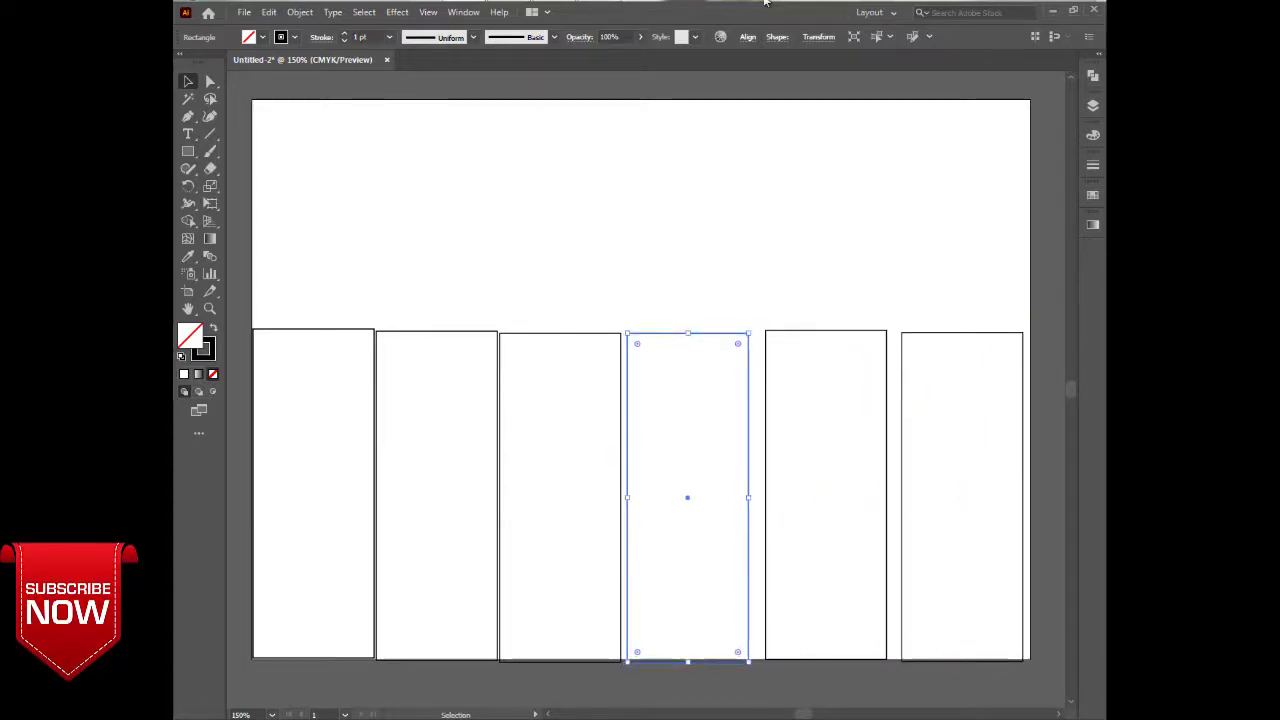
Make the third and second rectangles shorter and narrower, and nudge the second one right.
{"action": "left_click", "coordinate": [506, 345]}
{"action": "left_click_drag", "start_coordinate": [500, 334], "coordinate": [511, 408]}
{"action": "left_click", "coordinate": [460, 337]}
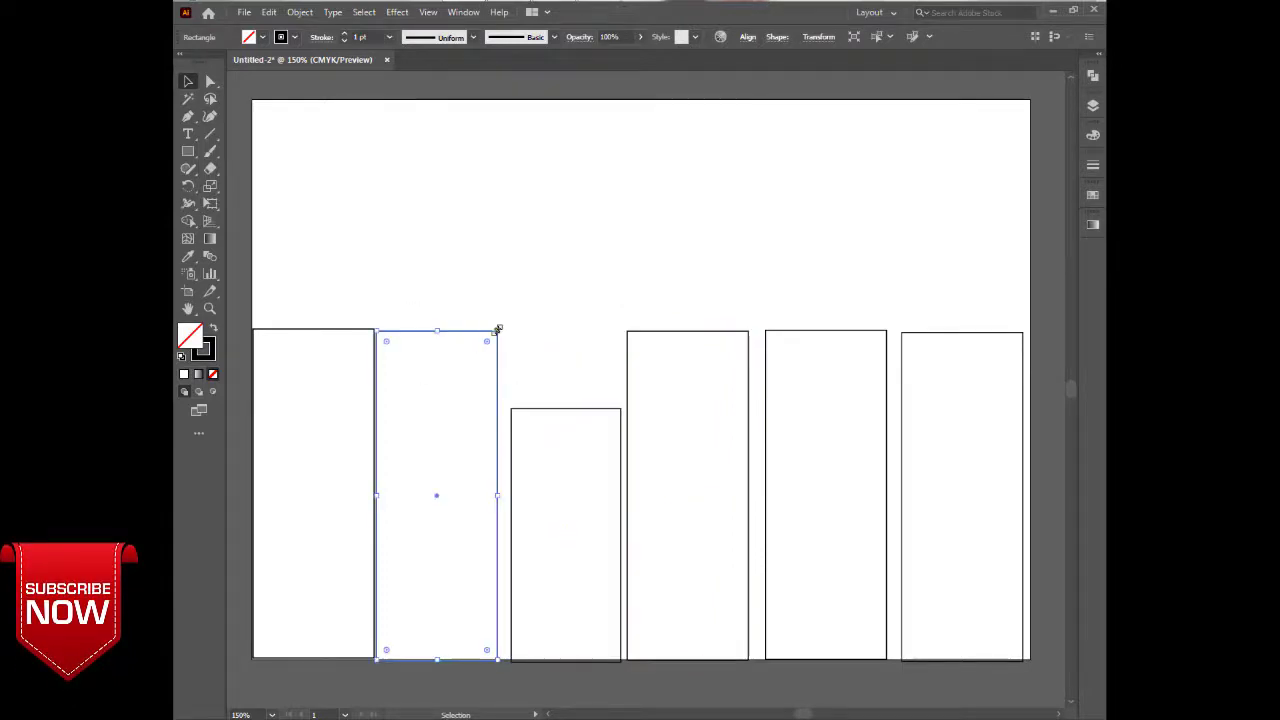
{"action": "left_click_drag", "start_coordinate": [494, 331], "coordinate": [487, 385]}
{"action": "key", "text": "Right"}
{"action": "key", "text": "Right"}
{"action": "key", "text": "Right"}
{"action": "key", "text": "Right"}
{"action": "key", "text": "Right"}
{"action": "key", "text": "Right"}
{"action": "key", "text": "Right"}
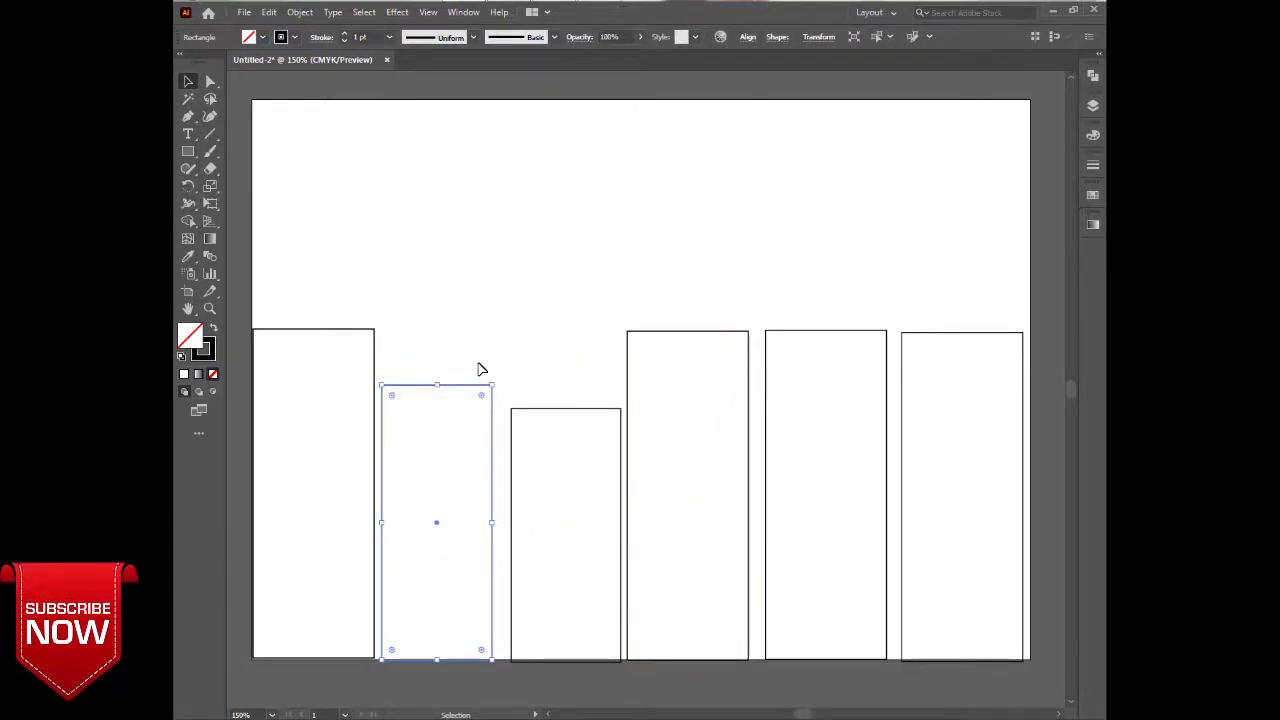
Nudge the shortened third rectangle slightly left, closer to the second one.
{"action": "left_click", "coordinate": [573, 528]}
{"action": "key", "text": "Left"}
{"action": "key", "text": "Left"}
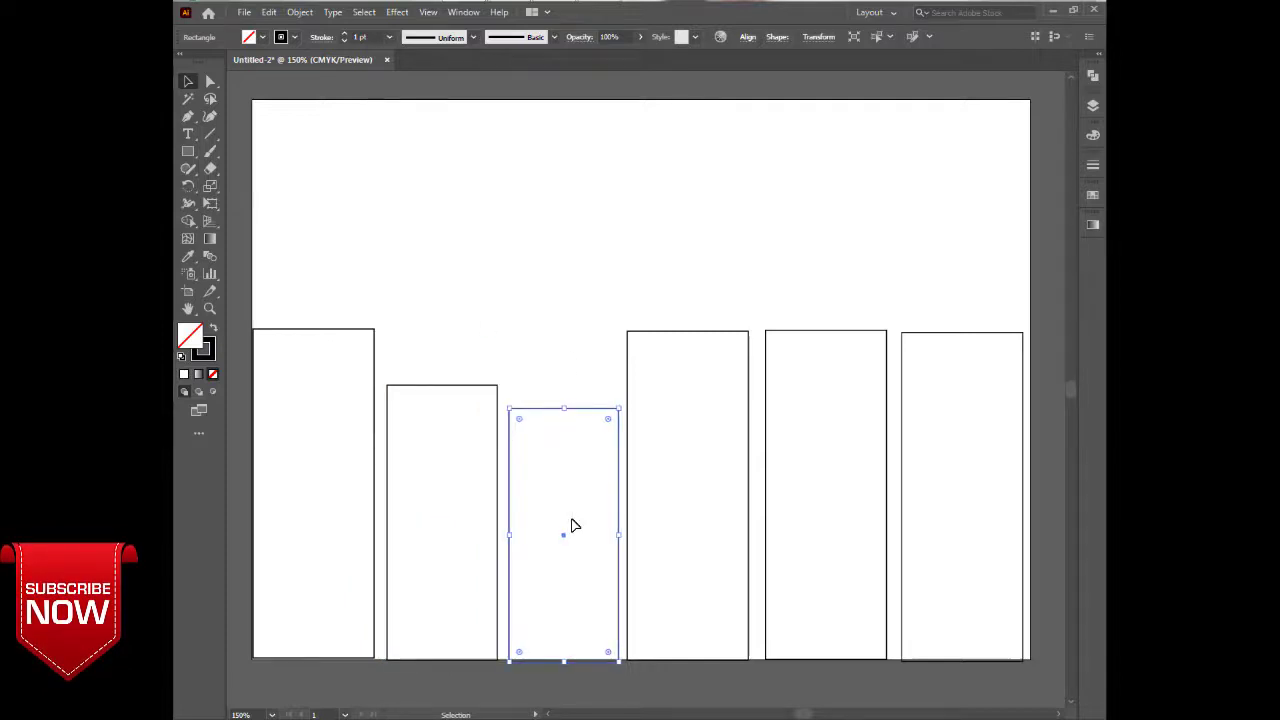
Make the fourth rectangle shorter and narrower, and adjust the third one to sit on the artboard's bottom edge.
{"action": "left_click", "coordinate": [628, 331]}
{"action": "left_click_drag", "start_coordinate": [628, 325], "coordinate": [634, 399]}
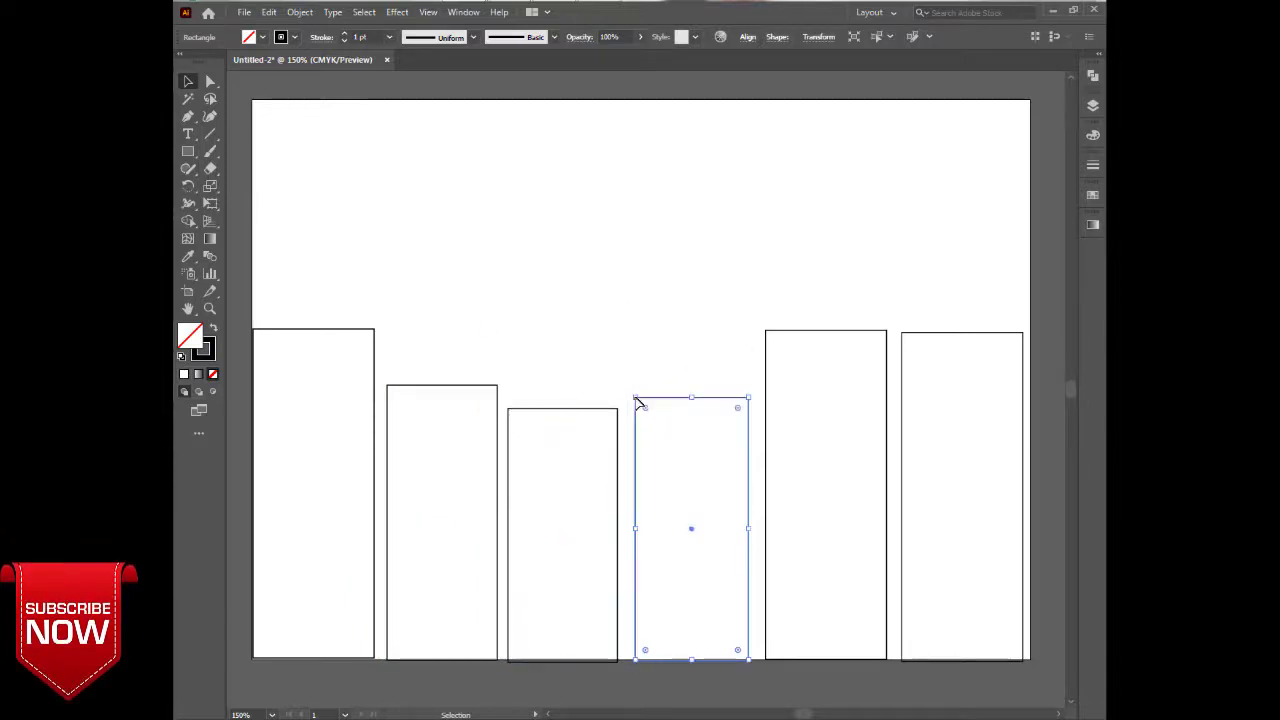
{"action": "left_click", "coordinate": [575, 451]}
{"action": "left_click_drag", "start_coordinate": [556, 510], "coordinate": [522, 172]}
Make the fifth rectangle shorter and narrower, and move it left towards the fourth one.
{"action": "left_click", "coordinate": [766, 331]}
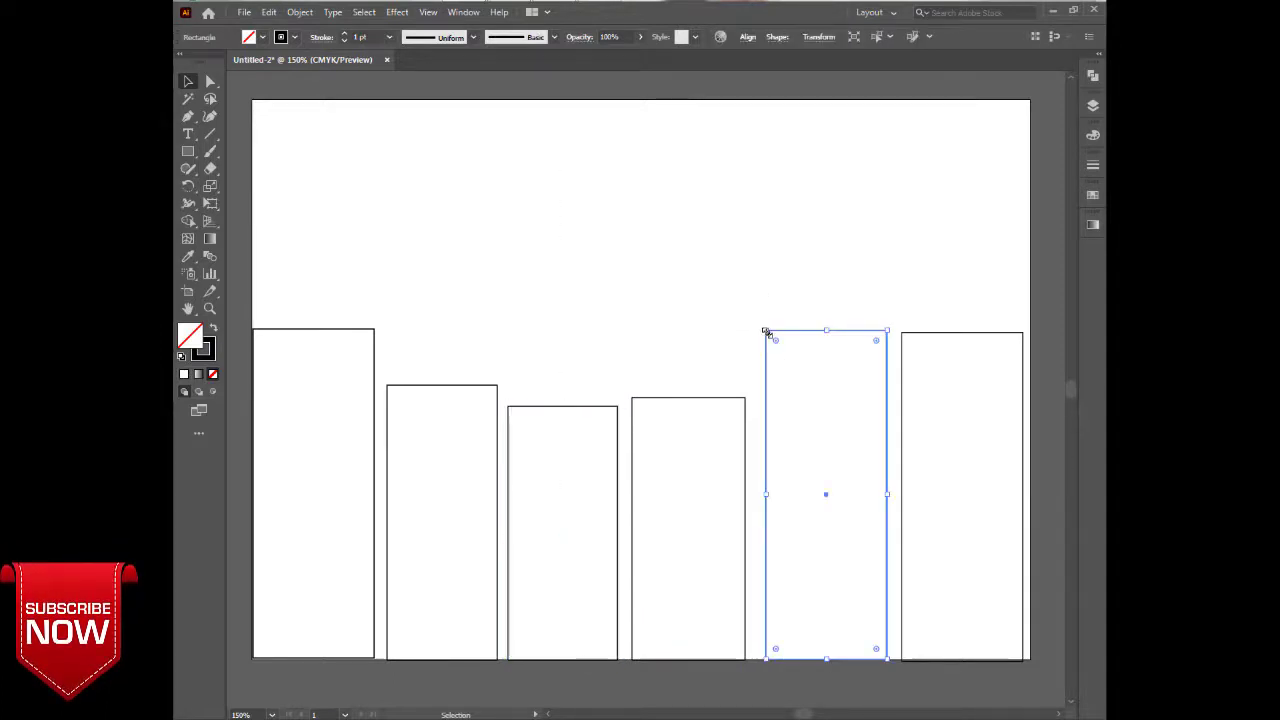
{"action": "left_click_drag", "start_coordinate": [766, 331], "coordinate": [788, 383]}
{"action": "left_click_drag", "start_coordinate": [837, 528], "coordinate": [820, 527]}
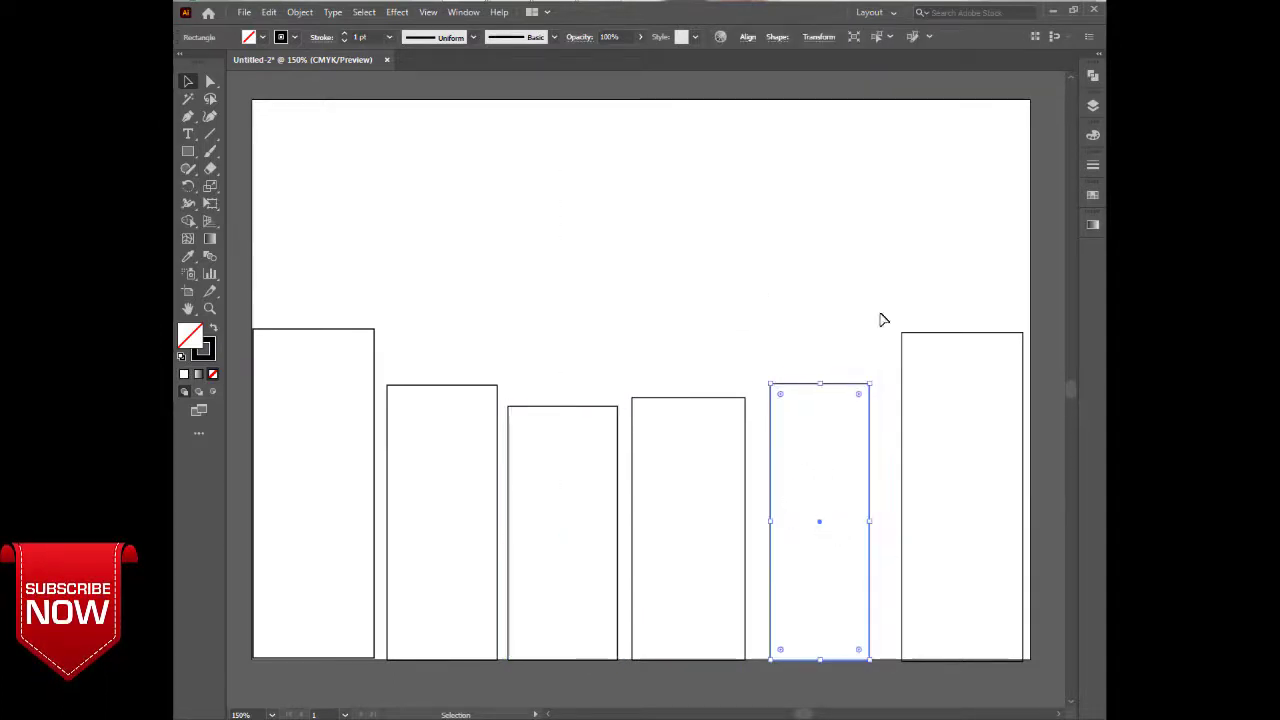
Shrink the sixth rectangle and fit it into the artboard's lower-right corner.
{"action": "left_click", "coordinate": [903, 333]}
{"action": "left_click_drag", "start_coordinate": [903, 333], "coordinate": [938, 430]}
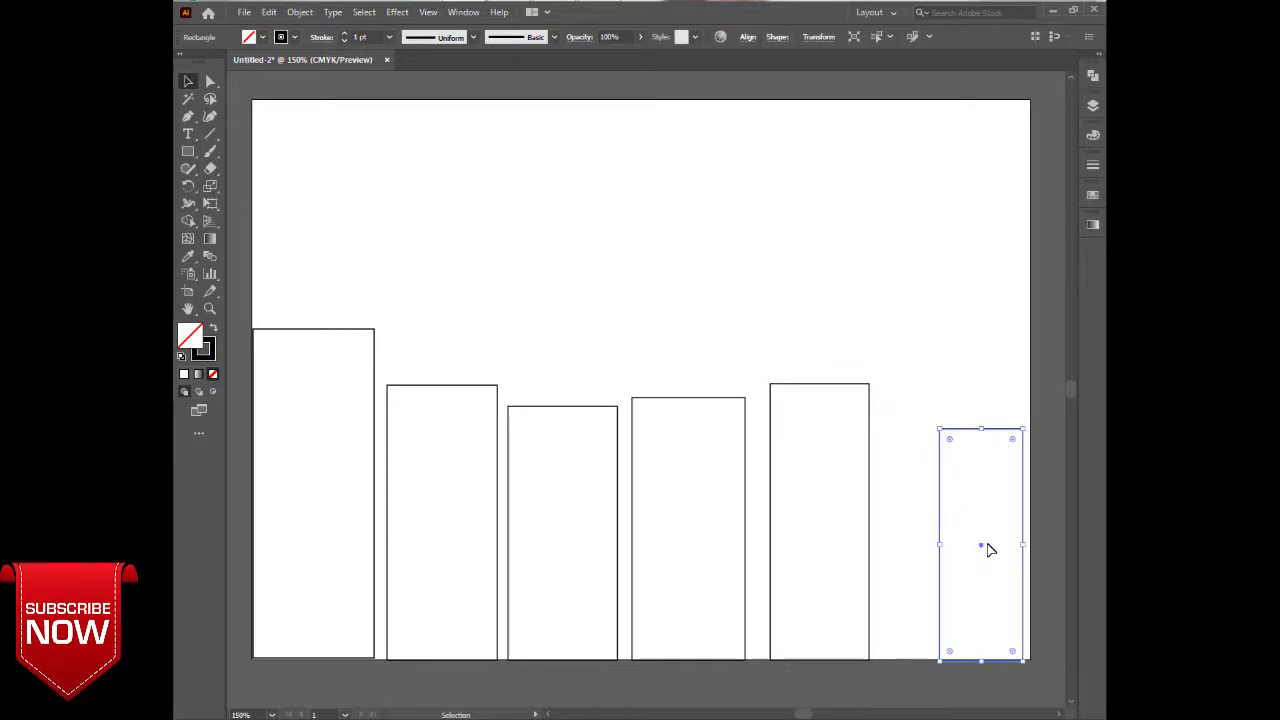
{"action": "mouse_move", "coordinate": [985, 550]}
{"action": "left_mouse_down"}
{"action": "mouse_move", "coordinate": [925, 543]}
{"action": "mouse_move", "coordinate": [991, 543]}
{"action": "left_mouse_up"}
Duplicate the corner rectangle to its left, and enlarge the one at the artboard's edge into a taller, wider block.
{"action": "left_click", "coordinate": [894, 520]}
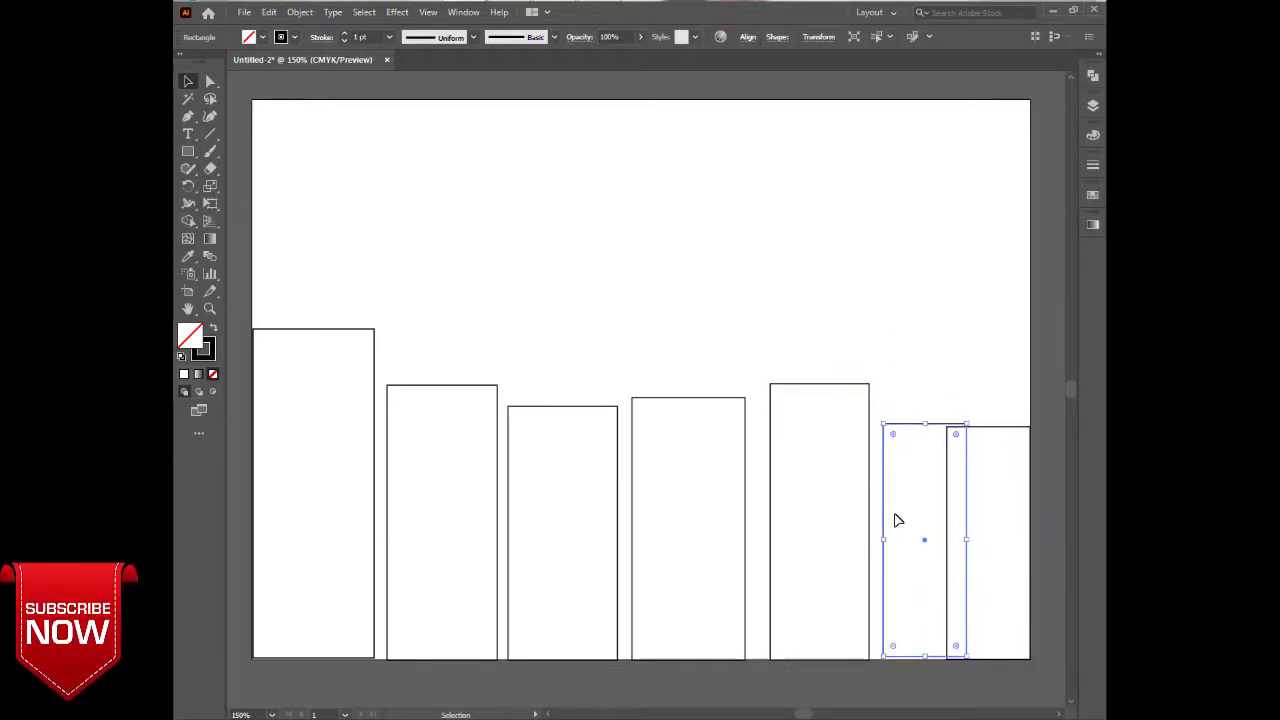
{"action": "left_click_drag", "start_coordinate": [988, 446], "coordinate": [929, 341]}
{"action": "left_click", "coordinate": [840, 317]}
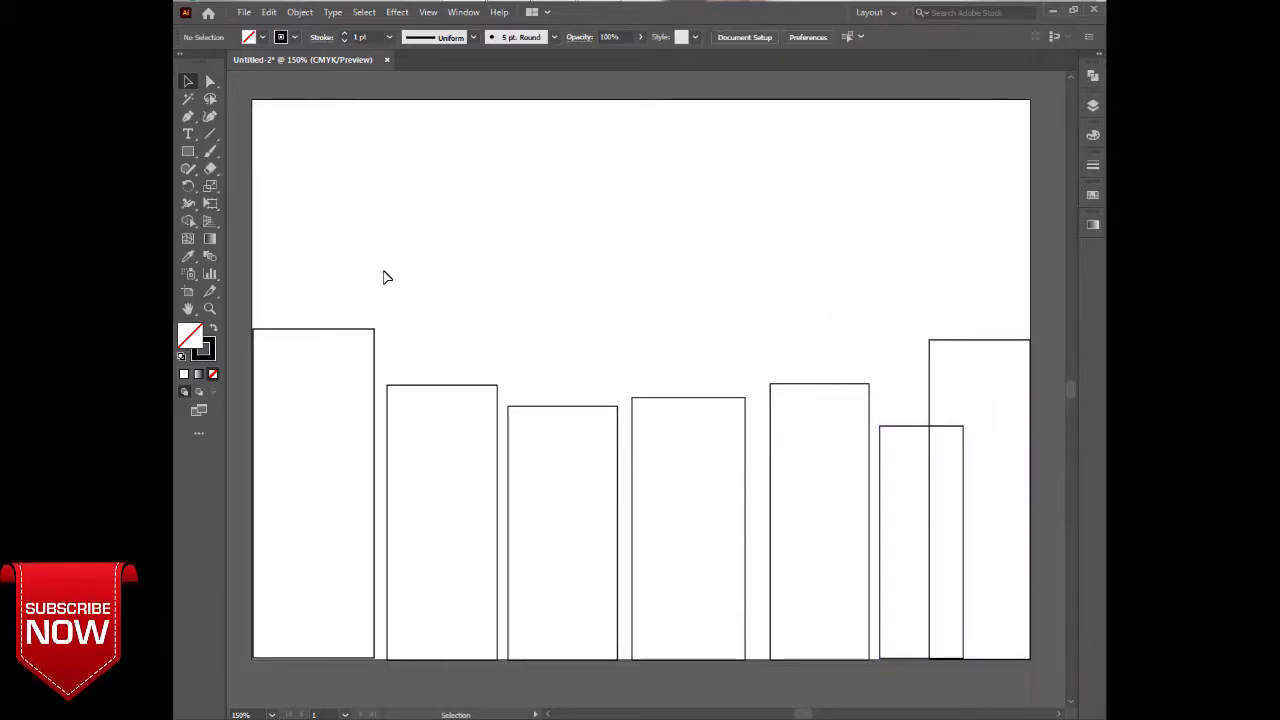
Draw four narrow, low rectangles at the artboard's bottom to bridge the gaps between the first five buildings.
{"action": "left_click", "coordinate": [187, 150]}
{"action": "left_click_drag", "start_coordinate": [356, 470], "coordinate": [408, 658]}
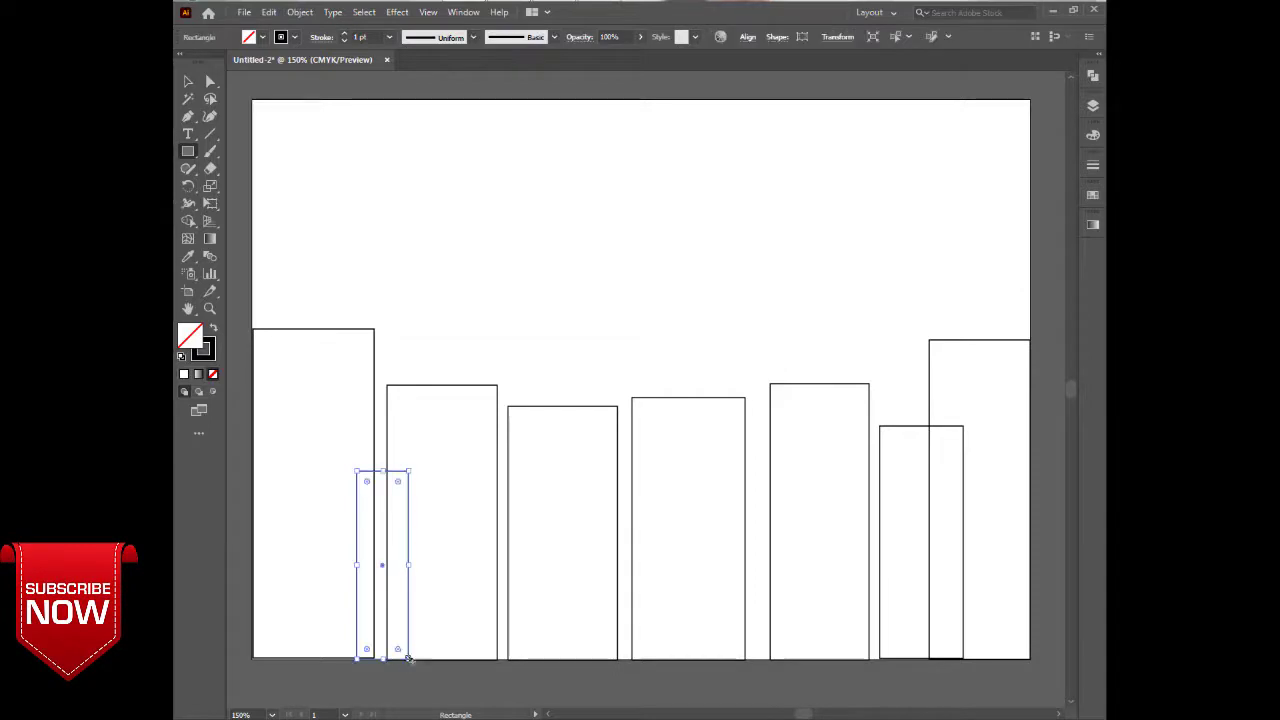
{"action": "left_click_drag", "start_coordinate": [486, 527], "coordinate": [533, 659]}
{"action": "mouse_move", "coordinate": [609, 479]}
{"action": "left_mouse_down"}
{"action": "mouse_move", "coordinate": [660, 603]}
{"action": "mouse_move", "coordinate": [655, 659]}
{"action": "left_mouse_up"}
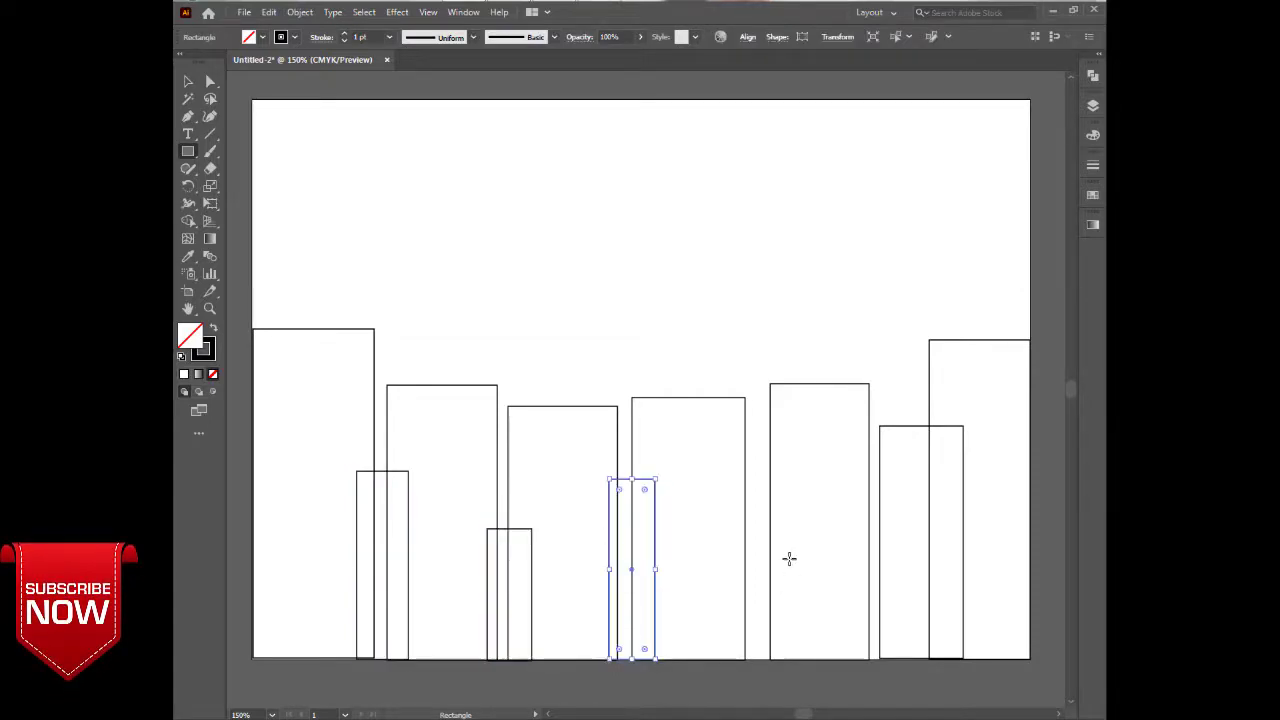
{"action": "left_click_drag", "start_coordinate": [745, 551], "coordinate": [775, 659]}
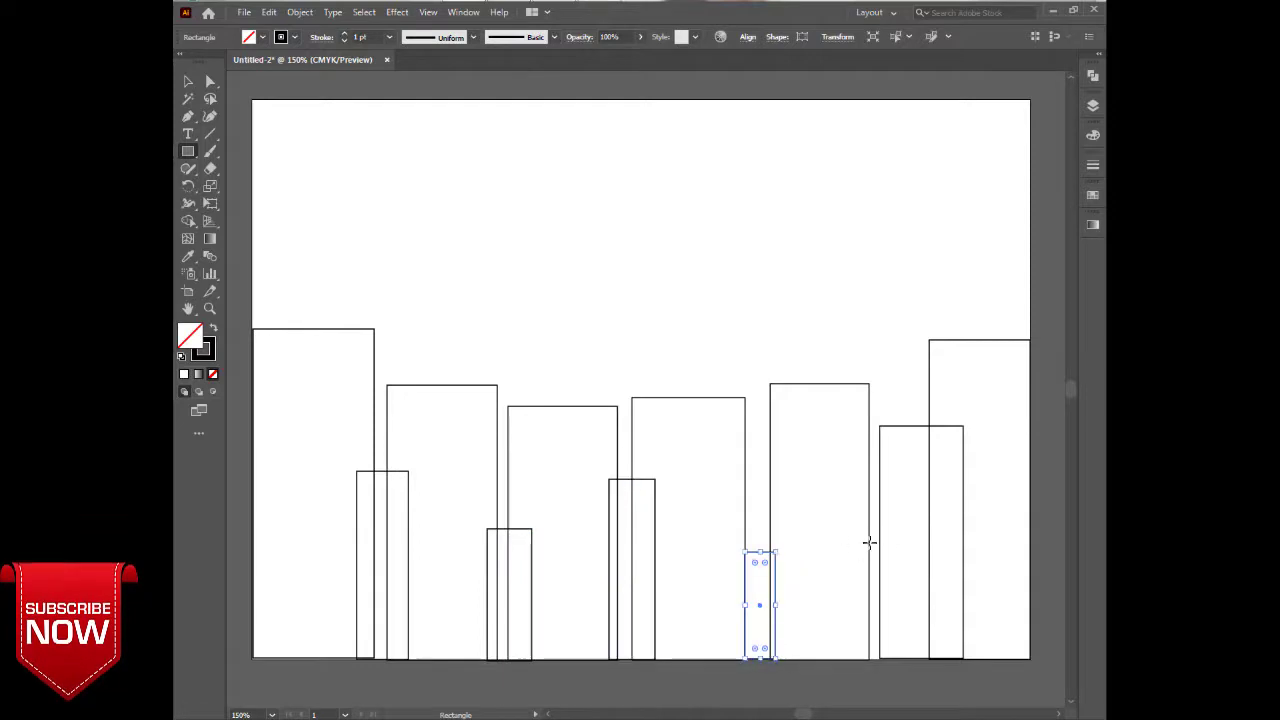
Fill the first building with purple, C 75, M 100, Y 0, K 10, and remove its stroke.
{"action": "left_click", "coordinate": [188, 81]}
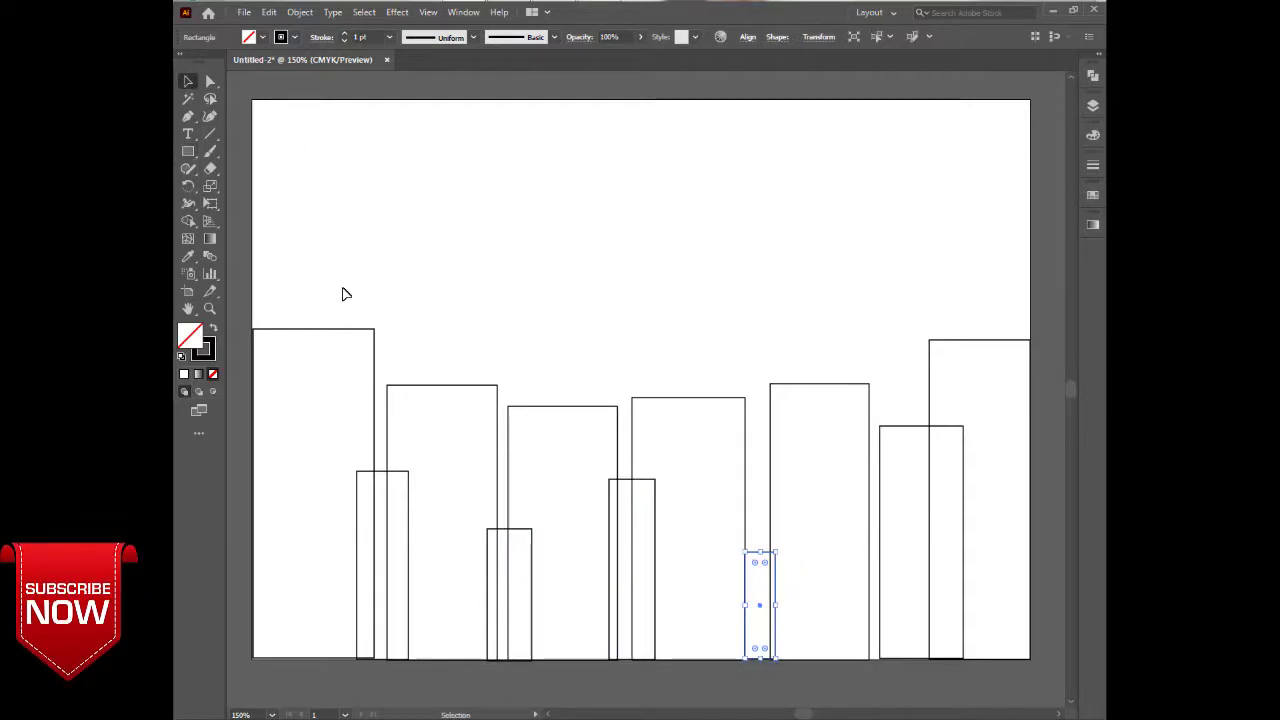
{"action": "left_click_drag", "start_coordinate": [342, 294], "coordinate": [337, 354]}
{"action": "left_click", "coordinate": [1092, 197]}
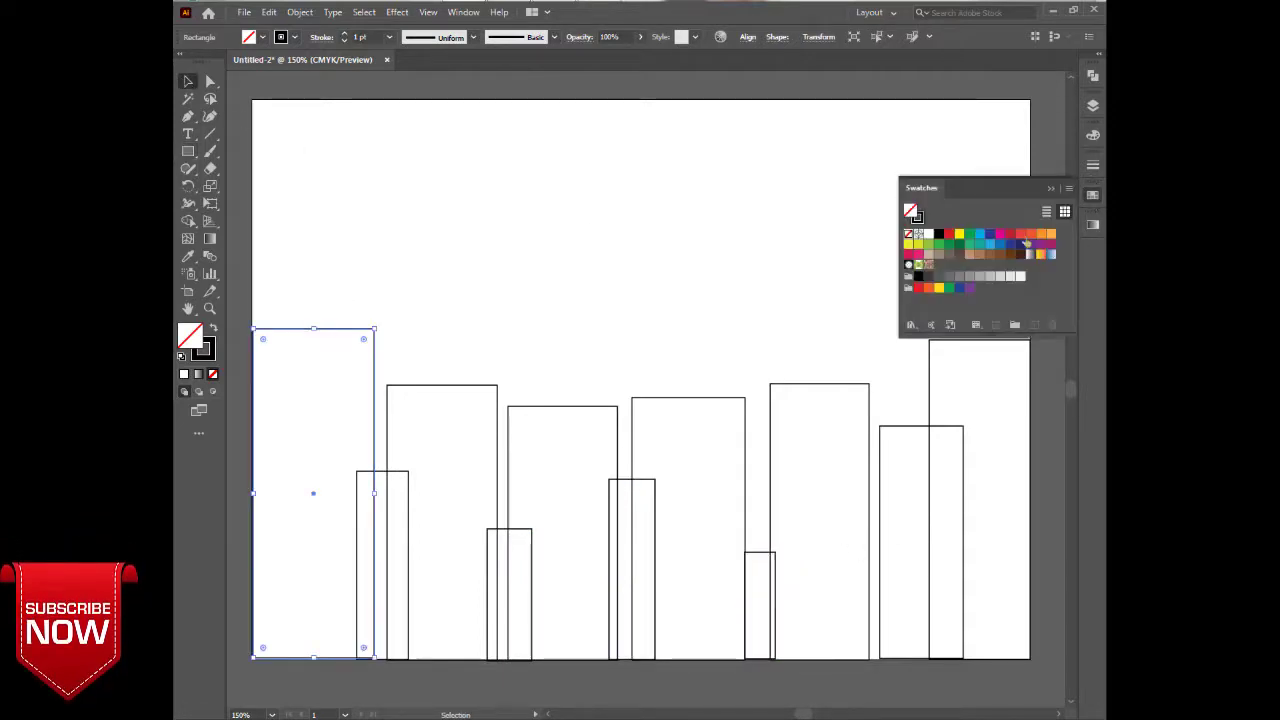
{"action": "left_click", "coordinate": [1028, 243]}
{"action": "left_click", "coordinate": [1092, 135]}
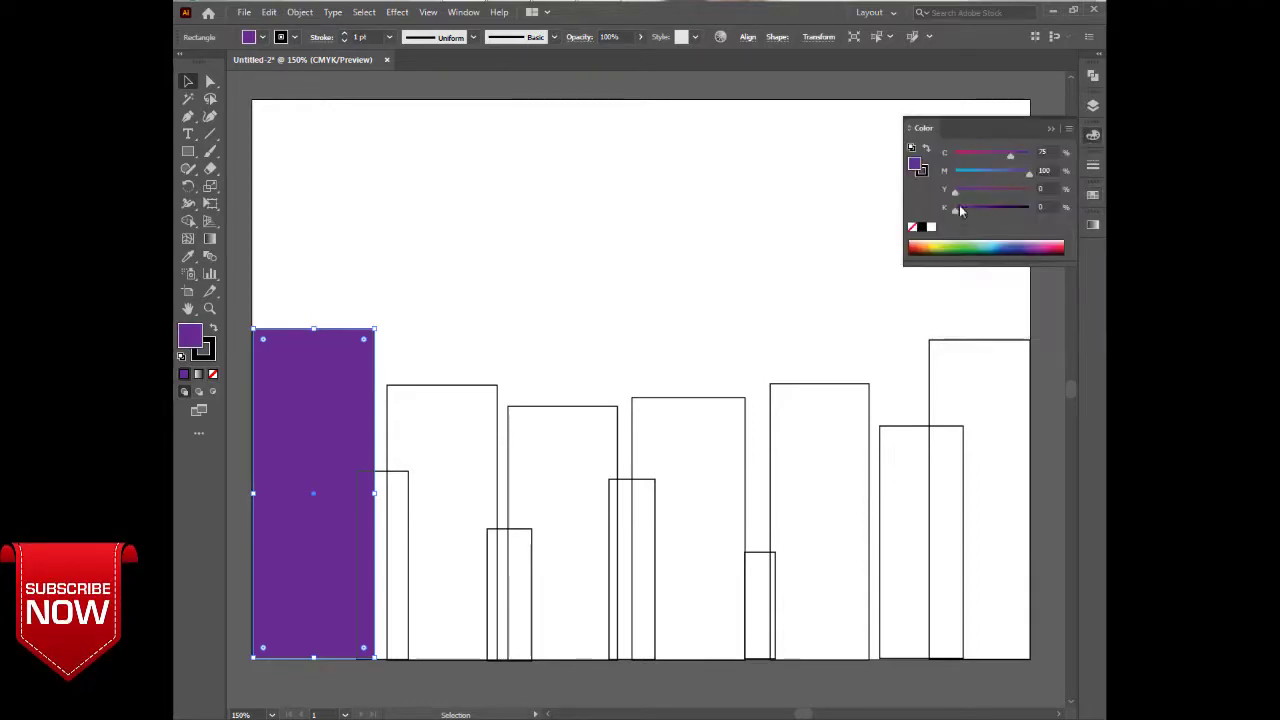
{"action": "left_click", "coordinate": [205, 350]}
{"action": "left_click", "coordinate": [212, 374]}
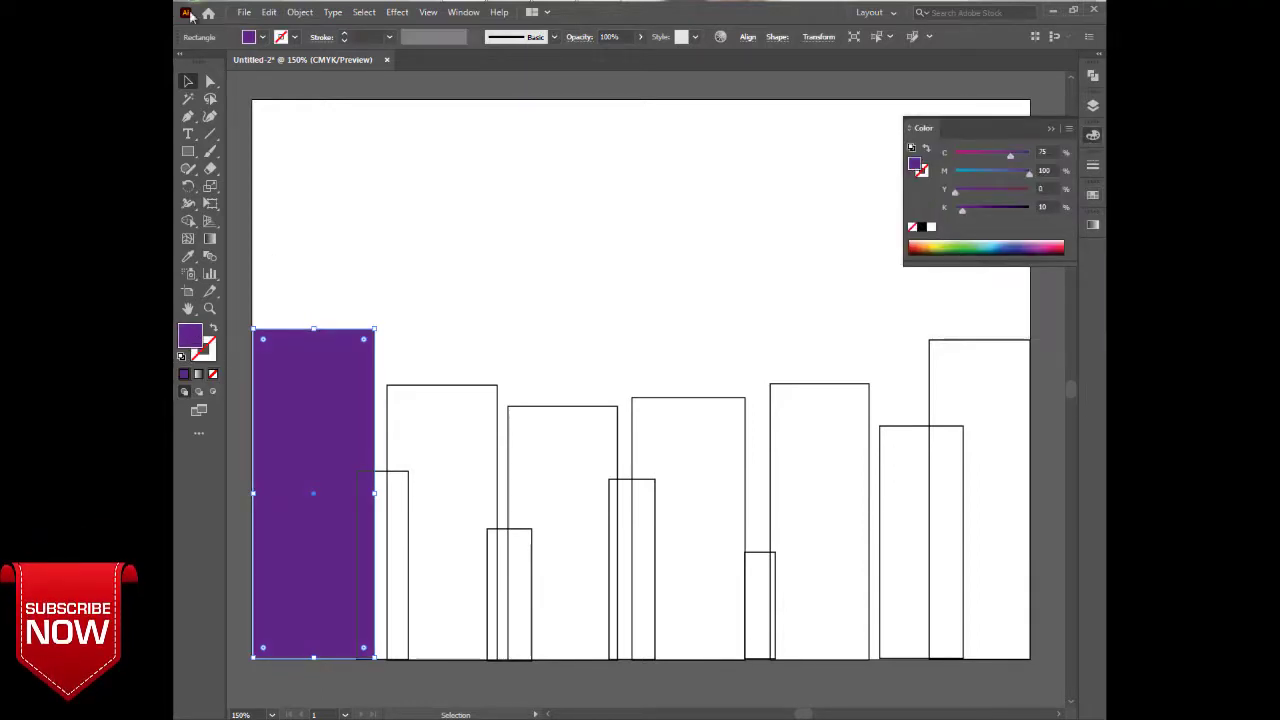
Apply the first building's purple fill and empty stroke to all other rectangles with the Eyedropper.
{"action": "left_click_drag", "start_coordinate": [405, 336], "coordinate": [985, 660]}
{"action": "left_click", "coordinate": [188, 257]}
{"action": "left_click", "coordinate": [300, 420]}
{"action": "left_click", "coordinate": [189, 82]}
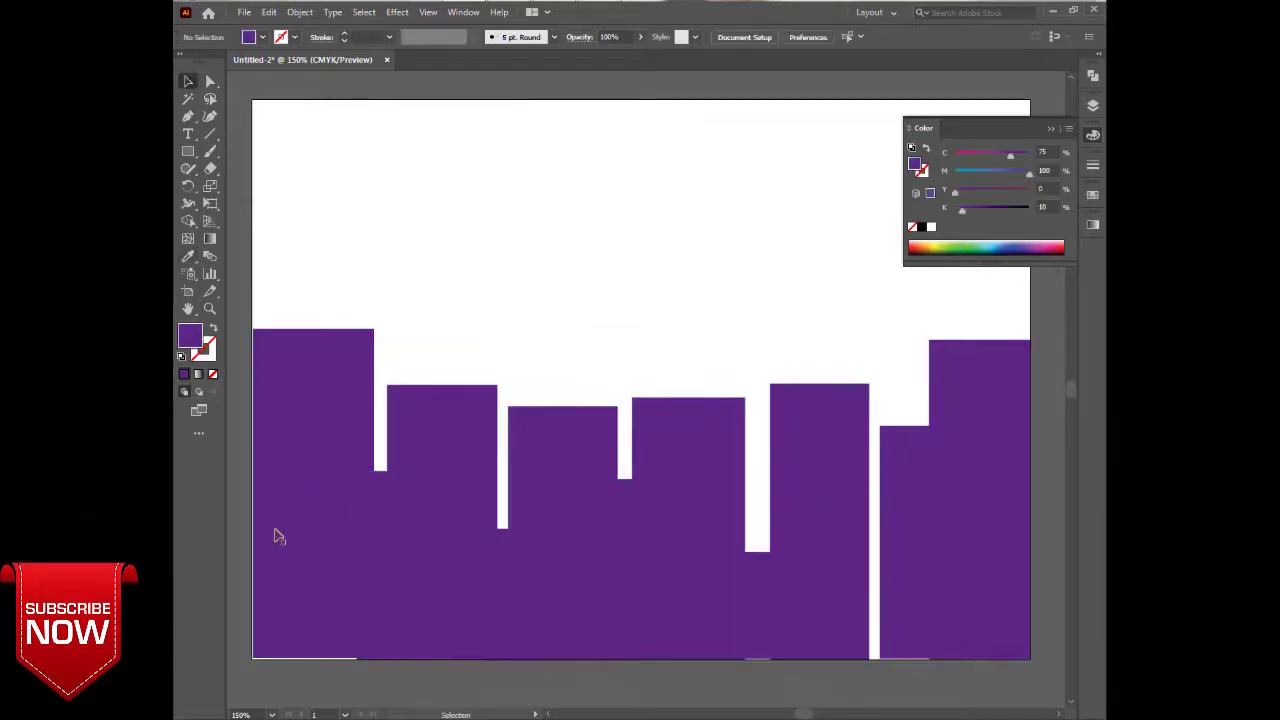
Nudge the narrow rectangle between the fourth and fifth buildings down to the artboard's bottom edge.
{"action": "left_click", "coordinate": [378, 518]}
{"action": "left_click", "coordinate": [751, 634]}
{"action": "key", "text": "Down"}
Move the short building beside the last one left to close the white gap, and nudge it down slightly.
{"action": "left_click", "coordinate": [909, 580]}
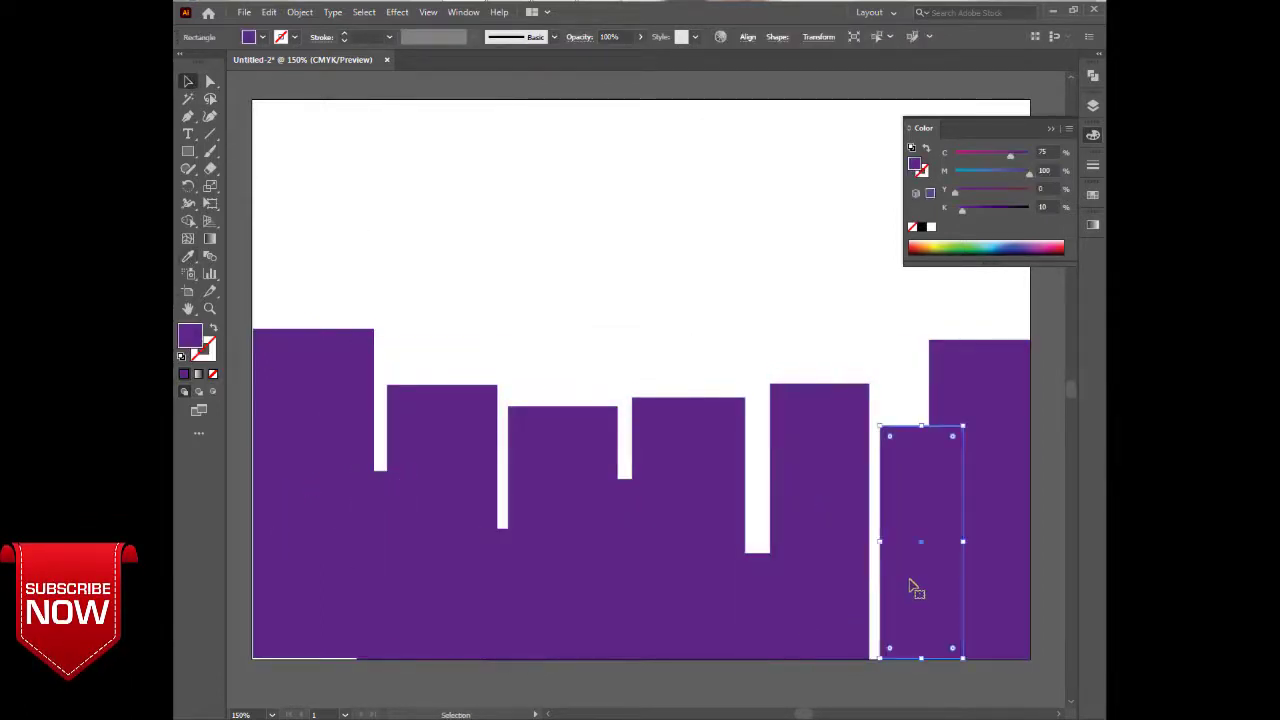
{"action": "key", "text": "Left"}
{"action": "key", "text": "Left"}
{"action": "key", "text": "Left"}
{"action": "key", "text": "Left"}
{"action": "key", "text": "Left"}
{"action": "key", "text": "Left"}
{"action": "key", "text": "Left"}
{"action": "key", "text": "Left"}
{"action": "key", "text": "Down"}
Nudge the tall building at the artboard's right edge down slightly and clear the selection.
{"action": "left_click", "coordinate": [1014, 537]}
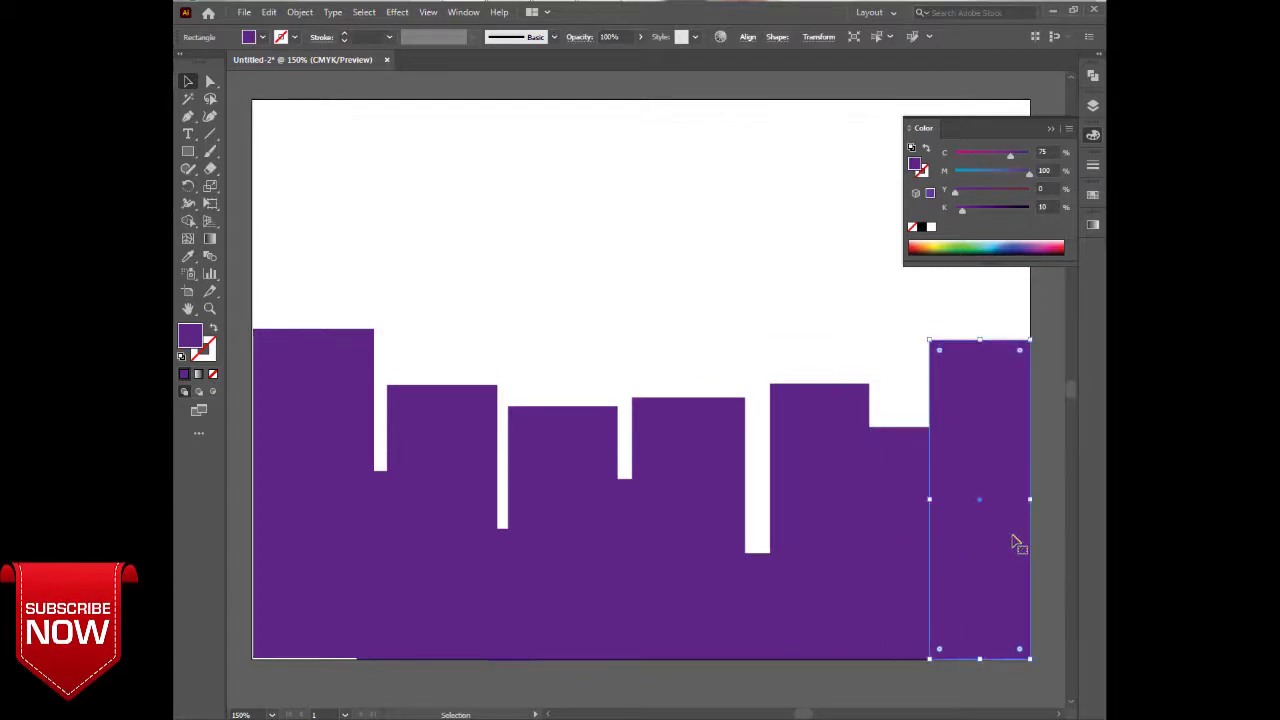
{"action": "key", "text": "Down"}
{"action": "left_click", "coordinate": [785, 335]}
{"action": "left_click", "coordinate": [1050, 129]}
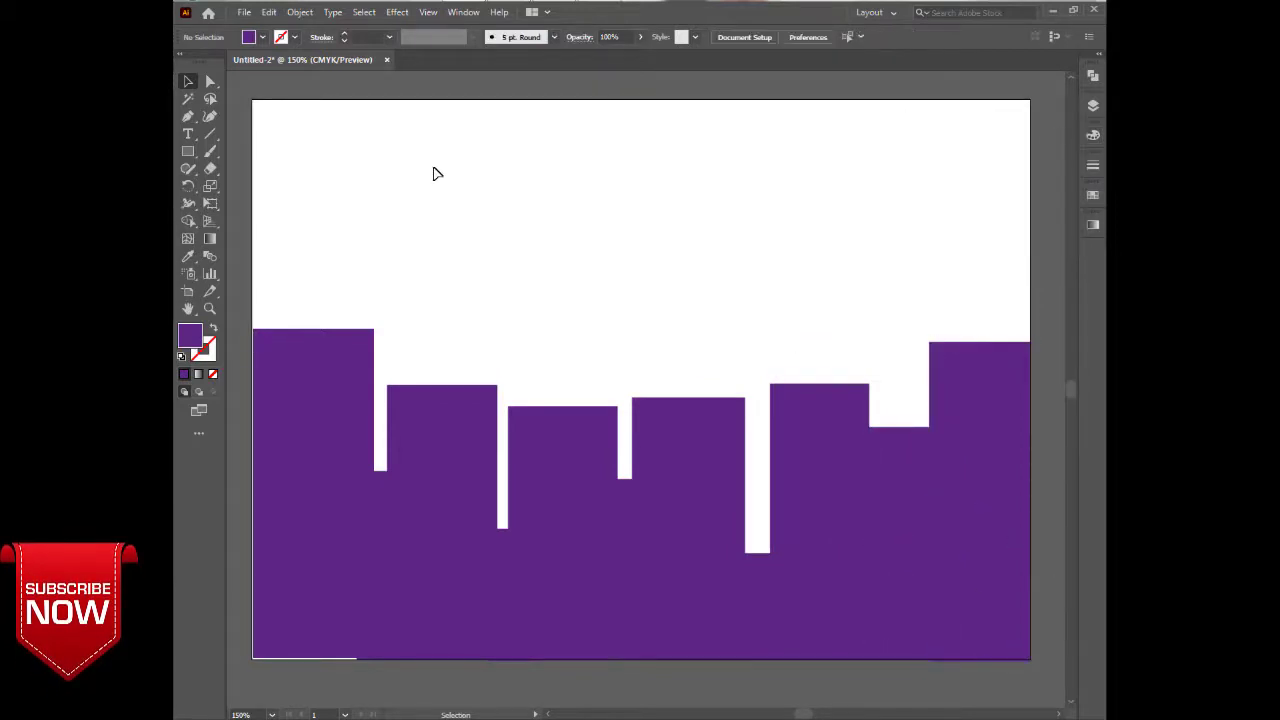
Draw a thin horizontal bar near the top of the first building and darken its fill to K 67.
{"action": "left_click", "coordinate": [187, 151]}
{"action": "left_click_drag", "start_coordinate": [347, 356], "coordinate": [359, 356]}
{"action": "left_click", "coordinate": [1093, 135]}
{"action": "left_click_drag", "start_coordinate": [962, 209], "coordinate": [1022, 176]}
{"action": "left_click", "coordinate": [1051, 130]}
{"action": "left_click", "coordinate": [1093, 135]}
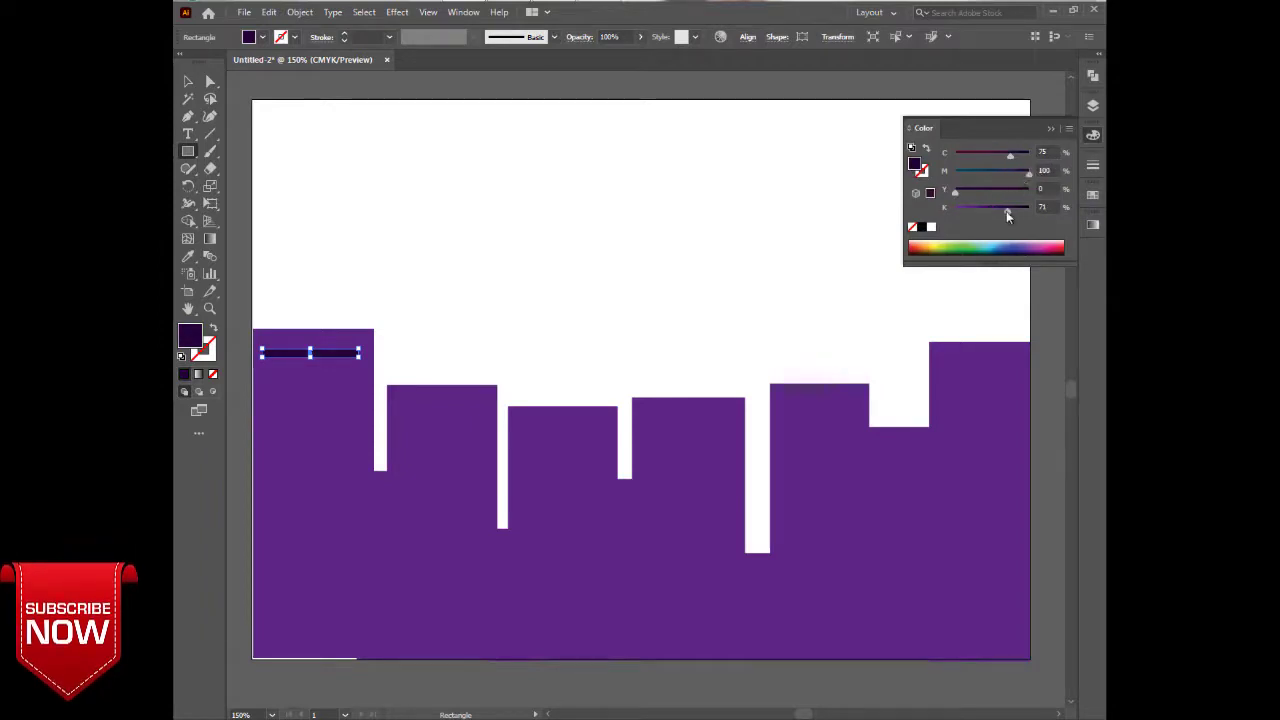
Nudge the dark bar up closer to the first building's top edge.
{"action": "left_click", "coordinate": [190, 86]}
{"action": "key", "text": "Up"}
{"action": "key", "text": "Up"}
{"action": "key", "text": "Up"}
{"action": "key", "text": "Up"}
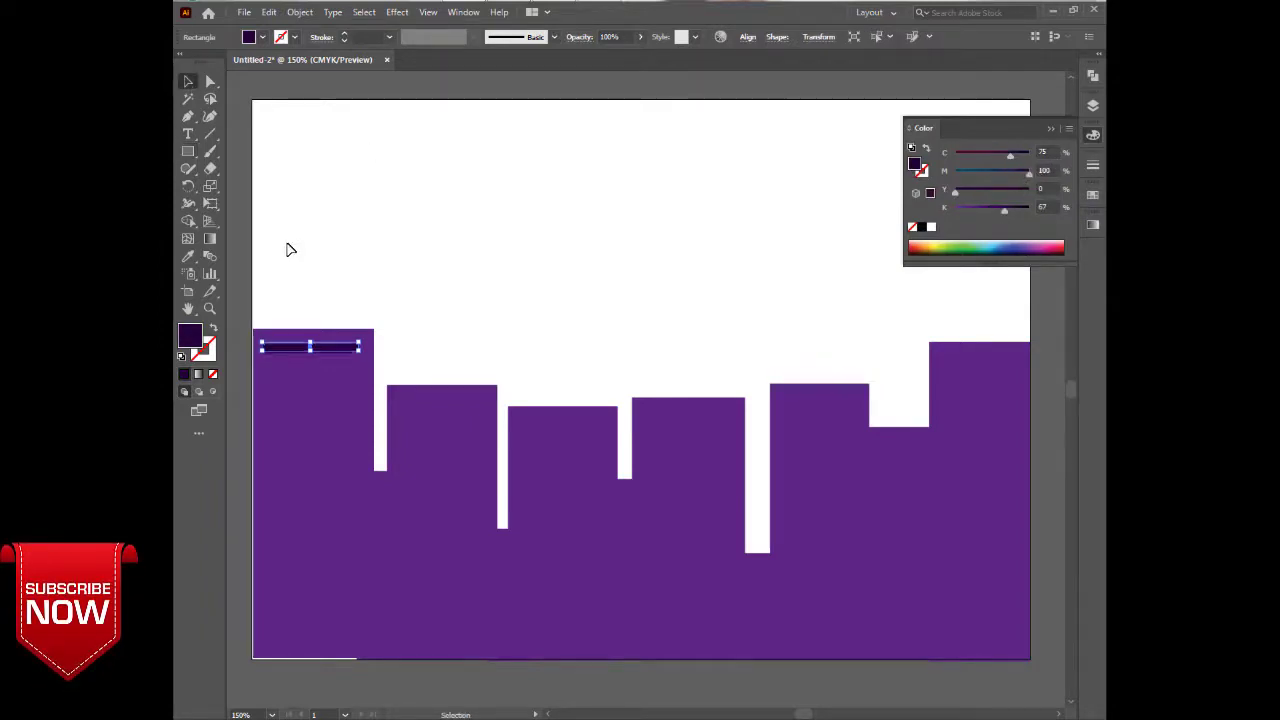
Duplicate the dark bar just below itself and repeat the copy down the full height of the first building.
{"action": "left_click_drag", "start_coordinate": [311, 356], "coordinate": [293, 356]}
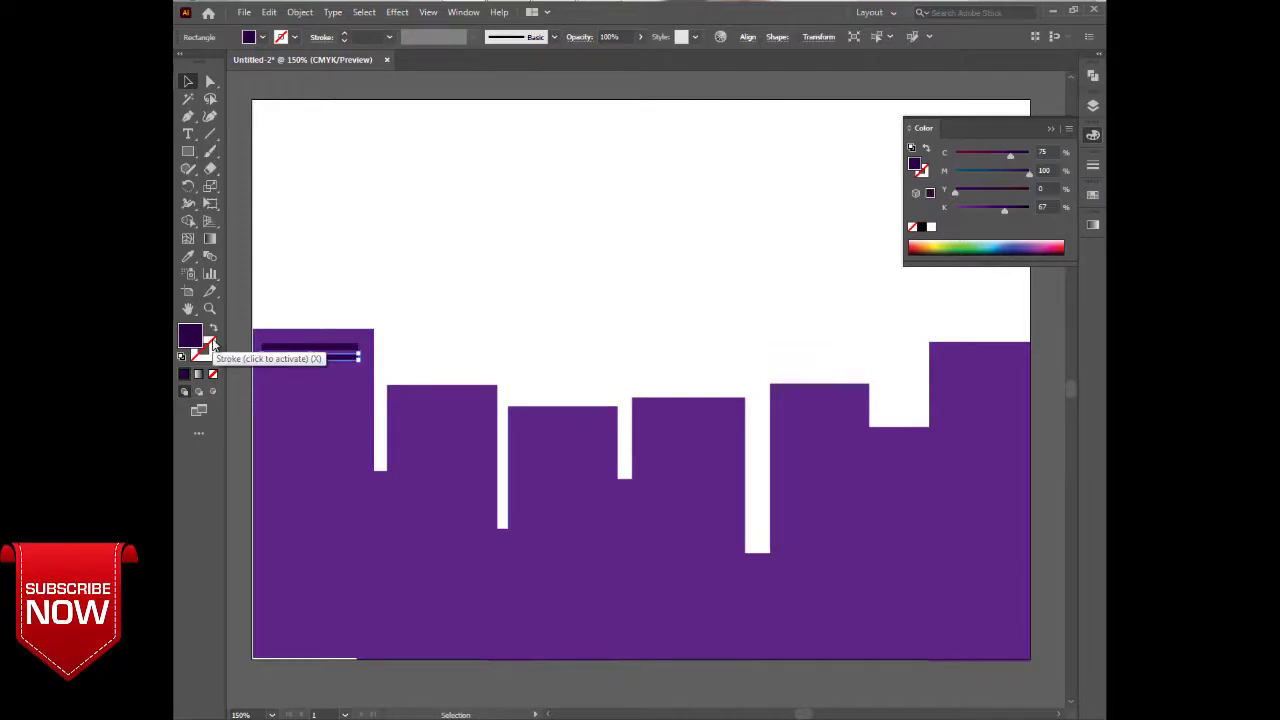
{"action": "mouse_move", "coordinate": [308, 363]}
{"action": "left_mouse_down"}
{"action": "mouse_move", "coordinate": [323, 371]}
{"action": "mouse_move", "coordinate": [325, 358]}
{"action": "mouse_move", "coordinate": [328, 371]}
{"action": "mouse_move", "coordinate": [324, 358]}
{"action": "left_mouse_up"}
{"action": "key", "text": "ctrl+d"}
{"action": "key", "text": "ctrl+d"}
{"action": "key", "text": "ctrl+d"}
{"action": "key", "text": "ctrl+d"}
{"action": "key", "text": "ctrl+d"}
{"action": "key", "text": "ctrl+d"}
{"action": "key", "text": "ctrl+d"}
{"action": "key", "text": "ctrl+d"}
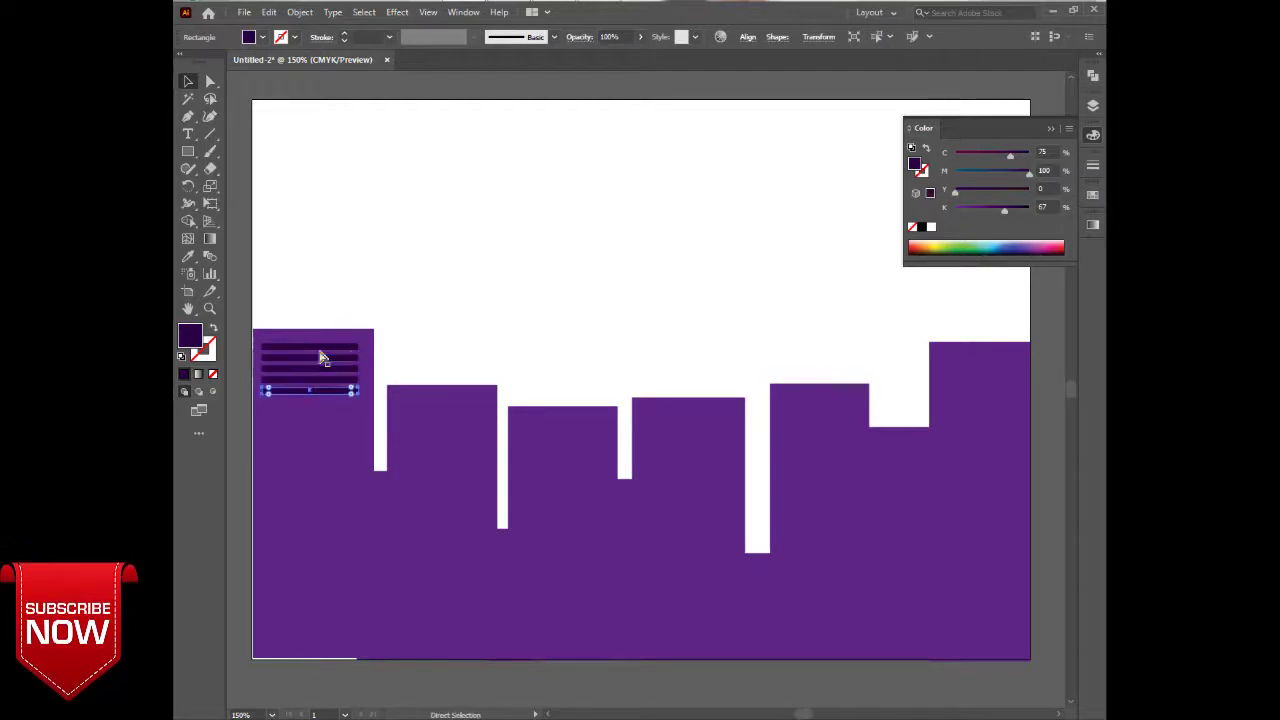
{"action": "key", "text": "ctrl+d"}
{"action": "key", "text": "ctrl+d"}
{"action": "key", "text": "ctrl+d"}
{"action": "key", "text": "ctrl+d"}
{"action": "key", "text": "ctrl+d"}
{"action": "key", "text": "ctrl+d"}
{"action": "key", "text": "ctrl+d"}
{"action": "key", "text": "ctrl+d"}
{"action": "key", "text": "ctrl+d"}
{"action": "key", "text": "ctrl+d"}
{"action": "key", "text": "ctrl+d"}
{"action": "key", "text": "ctrl+d"}
{"action": "key", "text": "ctrl+d"}
{"action": "key", "text": "ctrl+d"}
{"action": "key", "text": "ctrl+d"}
{"action": "key", "text": "ctrl+d"}
{"action": "key", "text": "ctrl+d"}
{"action": "key", "text": "ctrl+d"}
{"action": "key", "text": "ctrl+d"}
{"action": "key", "text": "ctrl+d"}
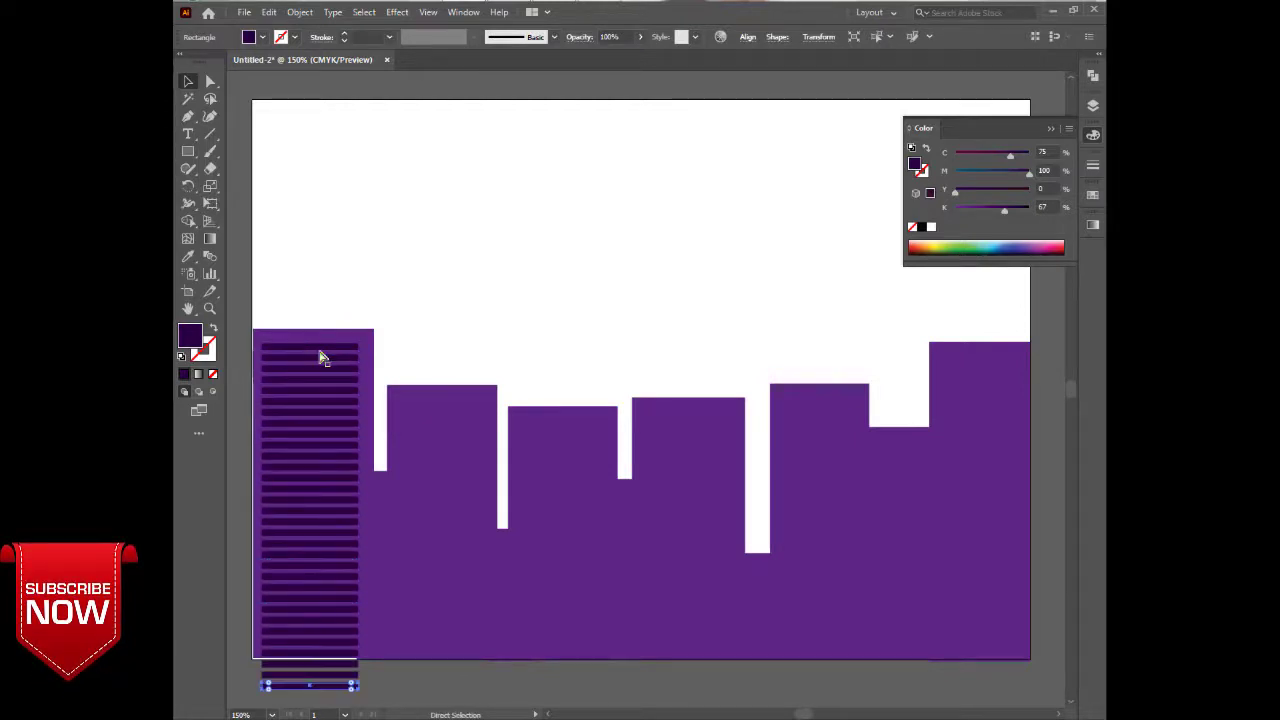
Undo the bar copies that run past the first building's base and clear the selection.
{"action": "key", "text": "ctrl+z"}
{"action": "key", "text": "ctrl+z"}
{"action": "key", "text": "ctrl+z"}
{"action": "key", "text": "ctrl+z"}
{"action": "left_click_drag", "start_coordinate": [313, 293], "coordinate": [338, 348]}
{"action": "left_click_drag", "start_coordinate": [338, 346], "coordinate": [338, 334]}
{"action": "left_click", "coordinate": [301, 253]}
{"action": "key", "text": "ctrl+z"}
{"action": "left_click", "coordinate": [297, 256]}
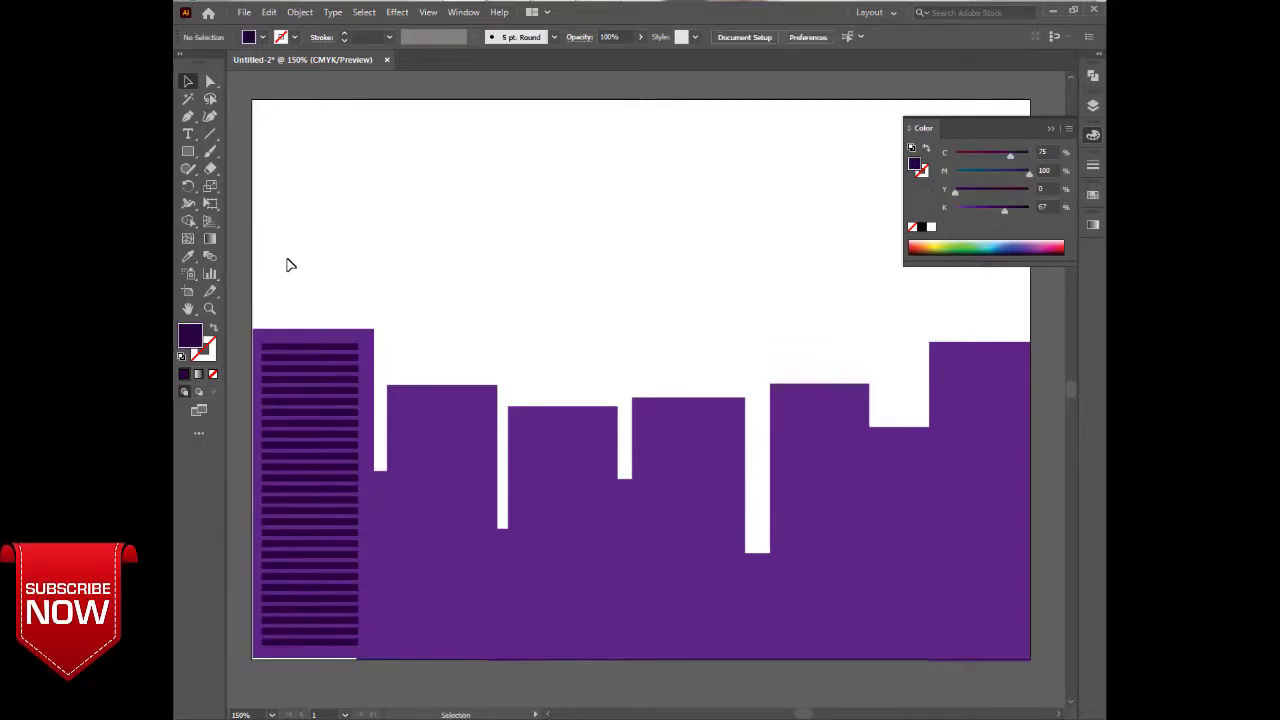
Nudge the first building slightly so it sits flush with the artboard's lower corner, keeping the dark bars in place.
{"action": "left_click", "coordinate": [281, 655]}
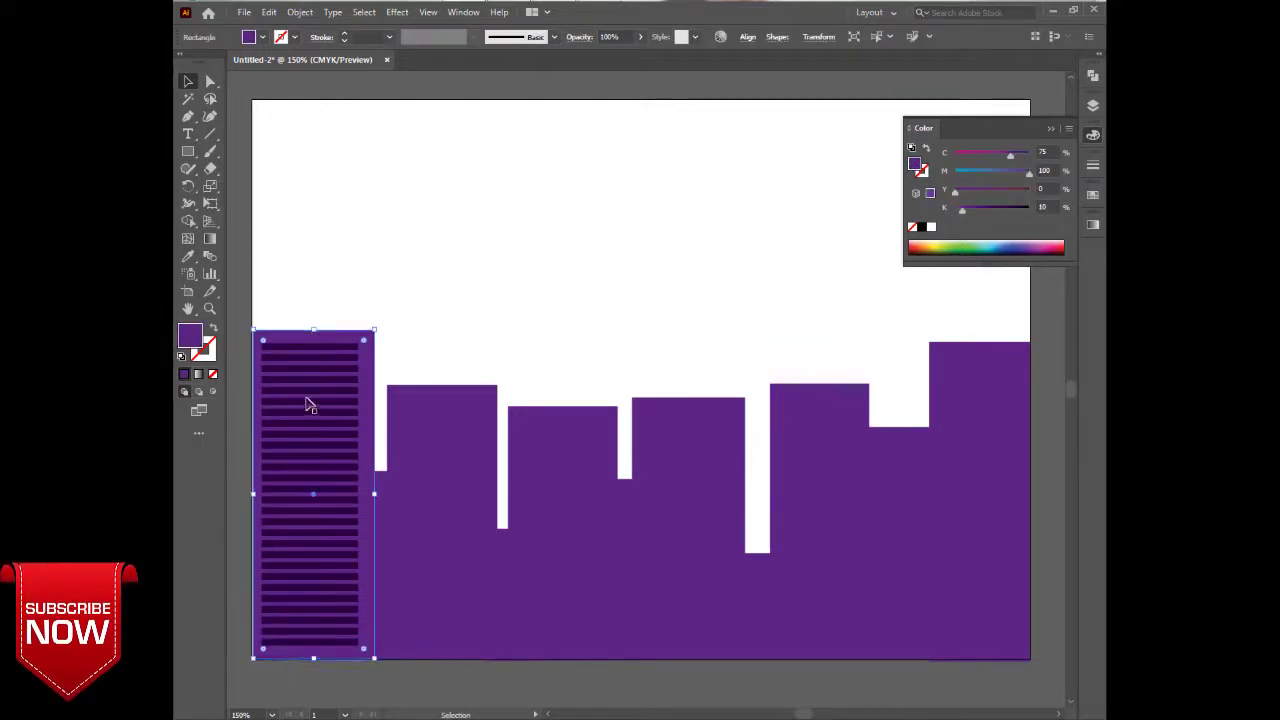
{"action": "left_click_drag", "start_coordinate": [255, 290], "coordinate": [329, 337]}
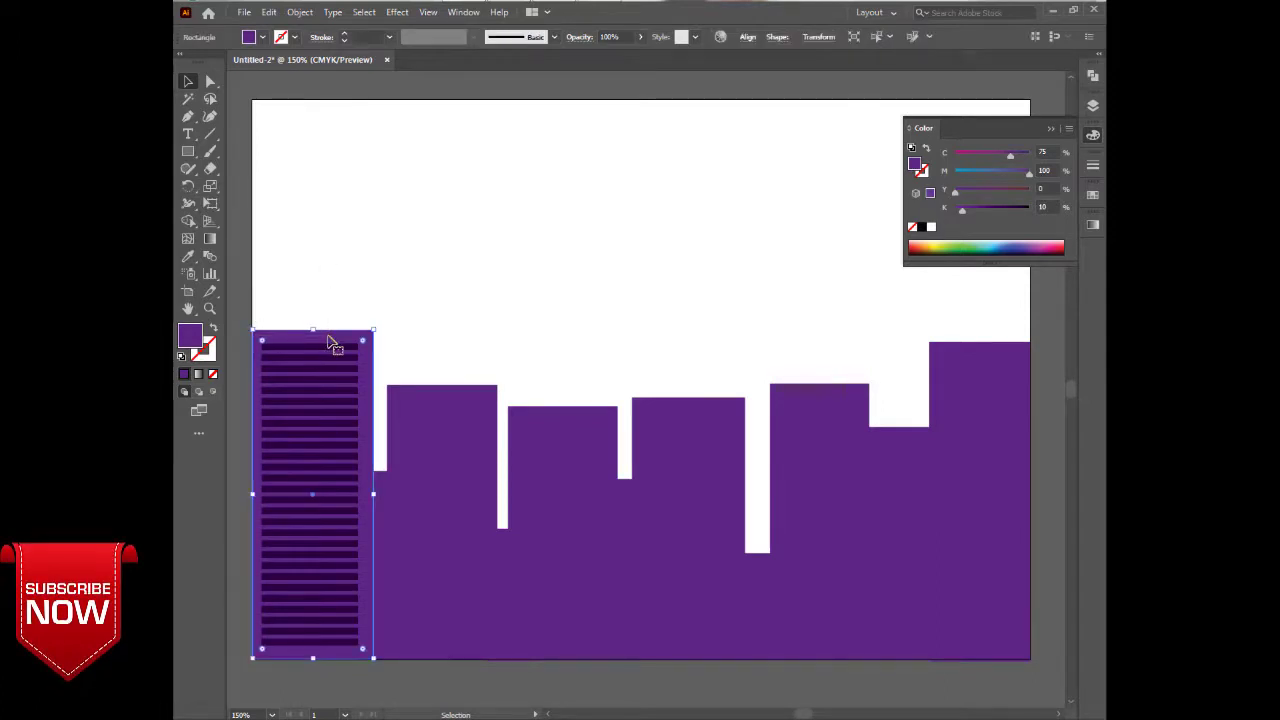
{"action": "left_click", "coordinate": [453, 315]}
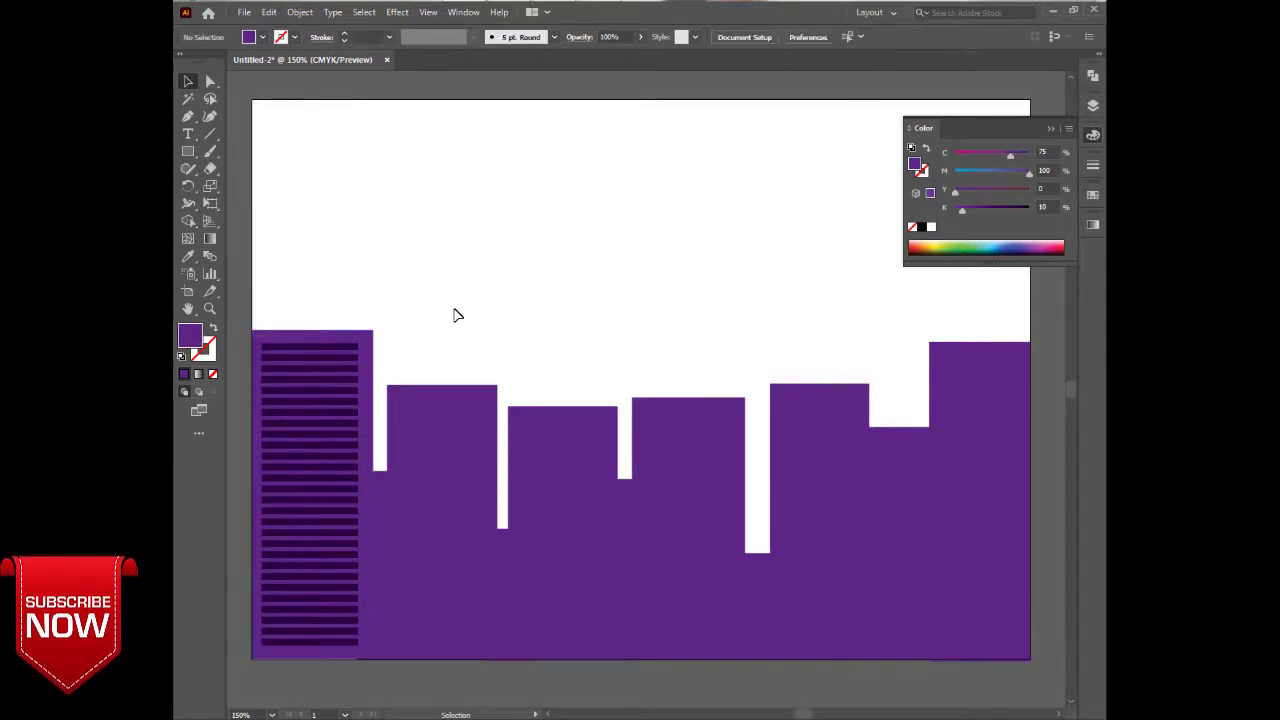
{"action": "double_click", "coordinate": [271, 343]}
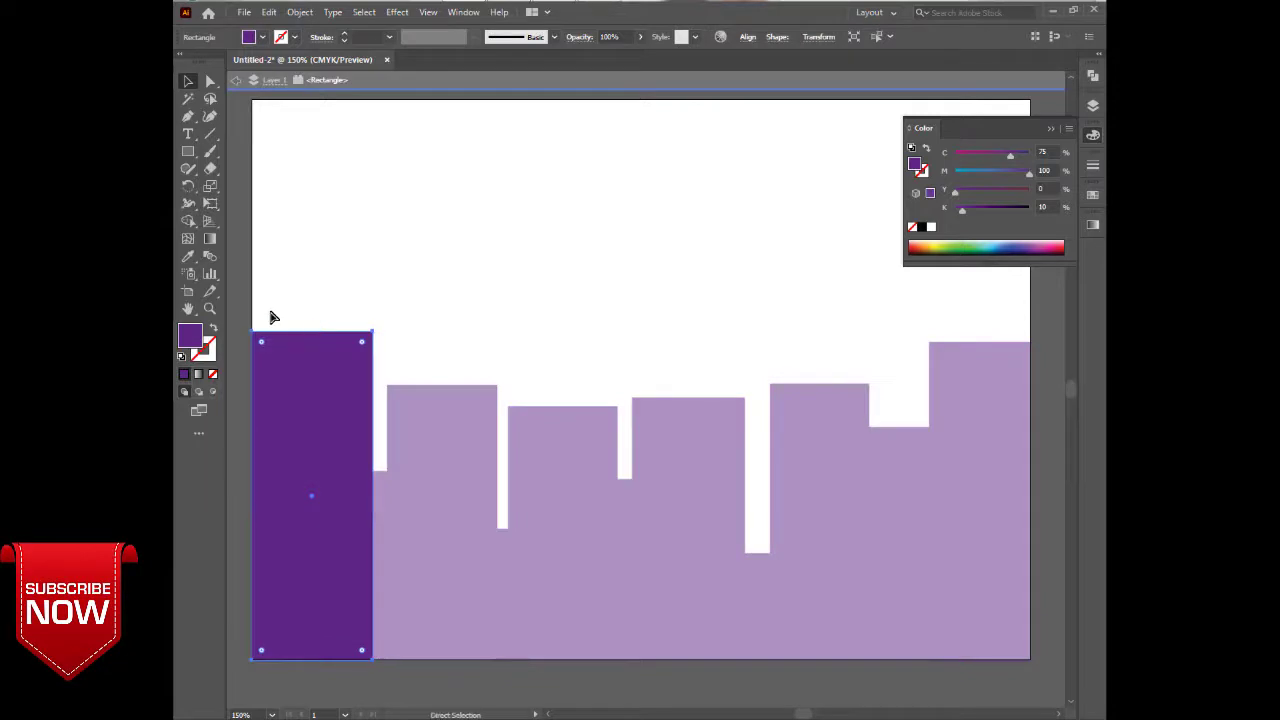
{"action": "double_click", "coordinate": [272, 302]}
With the first building locked, stretch its stack of dark bars down to the base, and unlock the building.
{"action": "left_click_drag", "start_coordinate": [273, 292], "coordinate": [338, 652]}
{"action": "key", "text": "ctrl+2"}
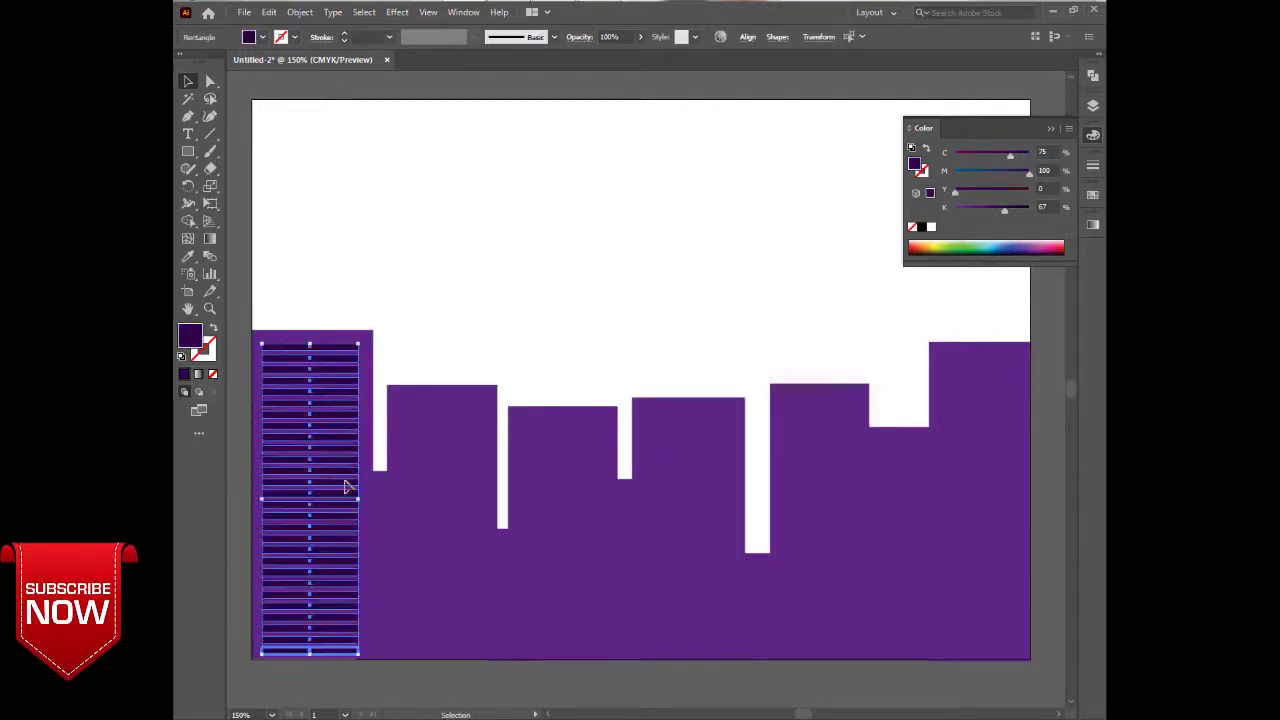
{"action": "left_click", "coordinate": [431, 321]}
{"action": "left_click", "coordinate": [296, 12]}
{"action": "left_click", "coordinate": [312, 131]}
{"action": "left_click", "coordinate": [276, 191]}
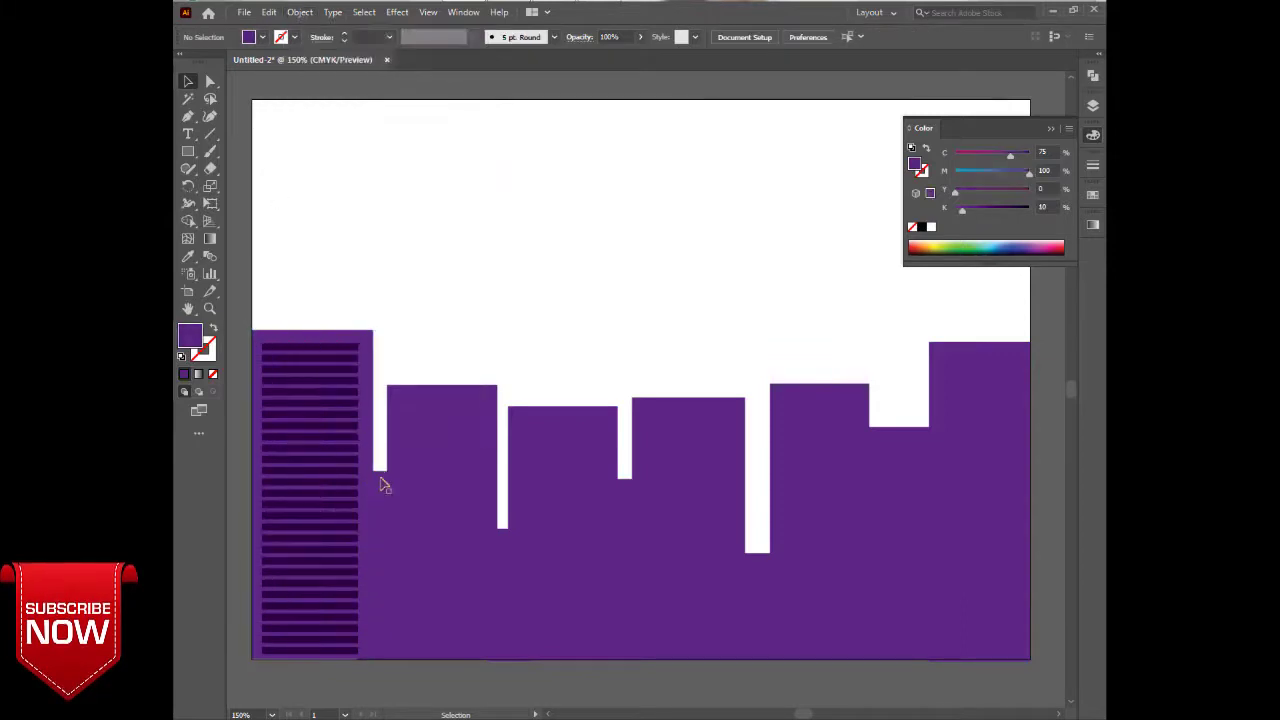
Draw a vertical strip down the narrow building between the first two towers, using the dark fill sampled from the window bars.
{"action": "left_click", "coordinate": [384, 485]}
{"action": "left_click", "coordinate": [380, 376]}
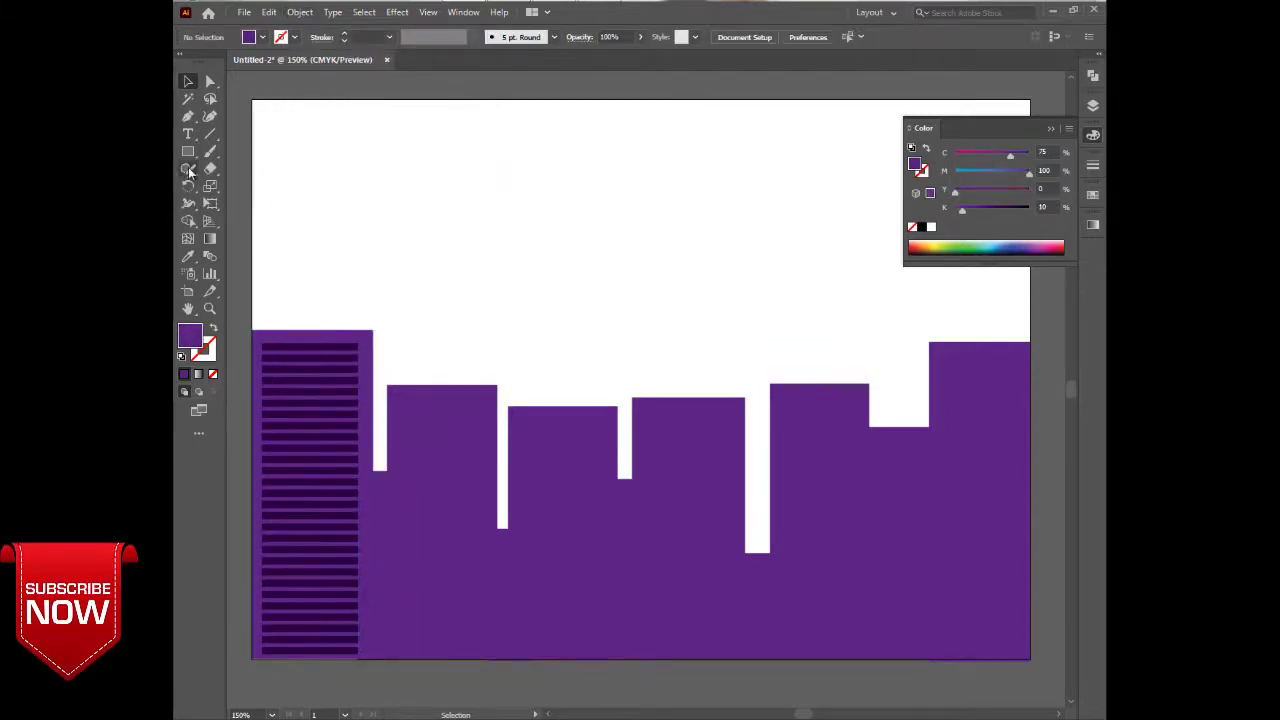
{"action": "left_click", "coordinate": [187, 257]}
{"action": "left_click", "coordinate": [300, 342]}
{"action": "key", "text": "m"}
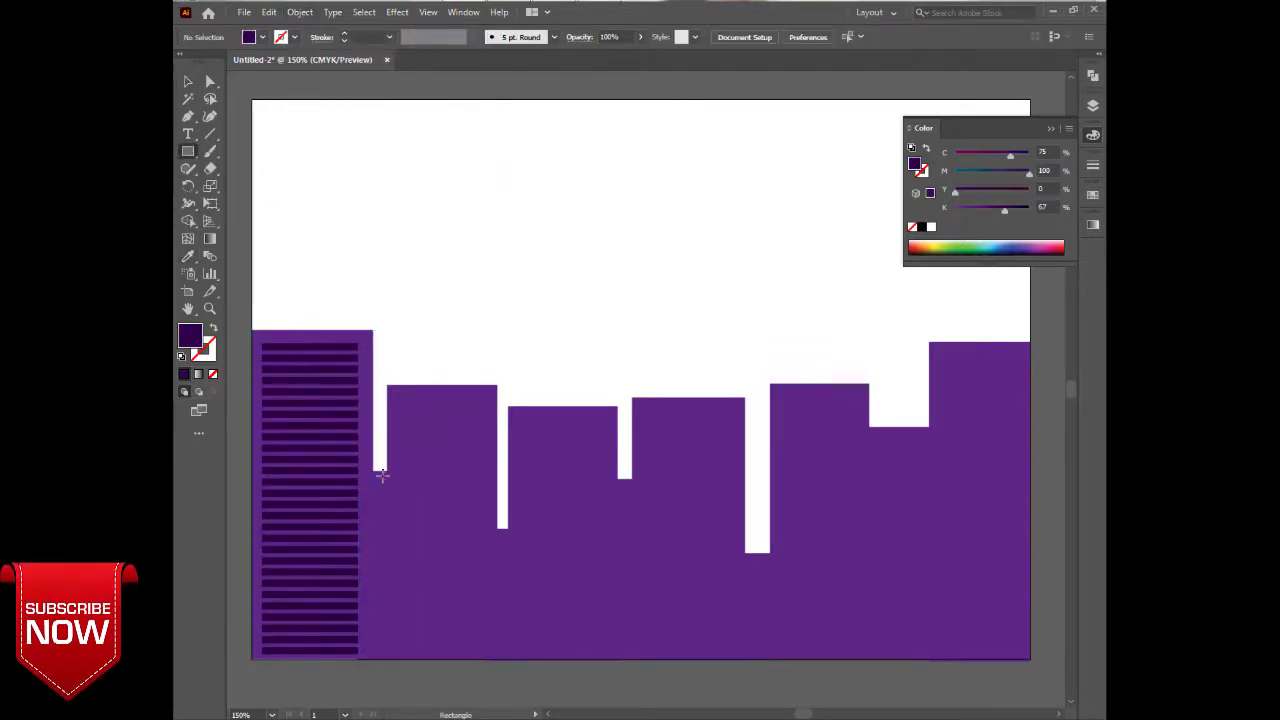
{"action": "left_click_drag", "start_coordinate": [369, 479], "coordinate": [391, 658]}
{"action": "key", "text": "v"}
{"action": "left_click", "coordinate": [284, 286]}
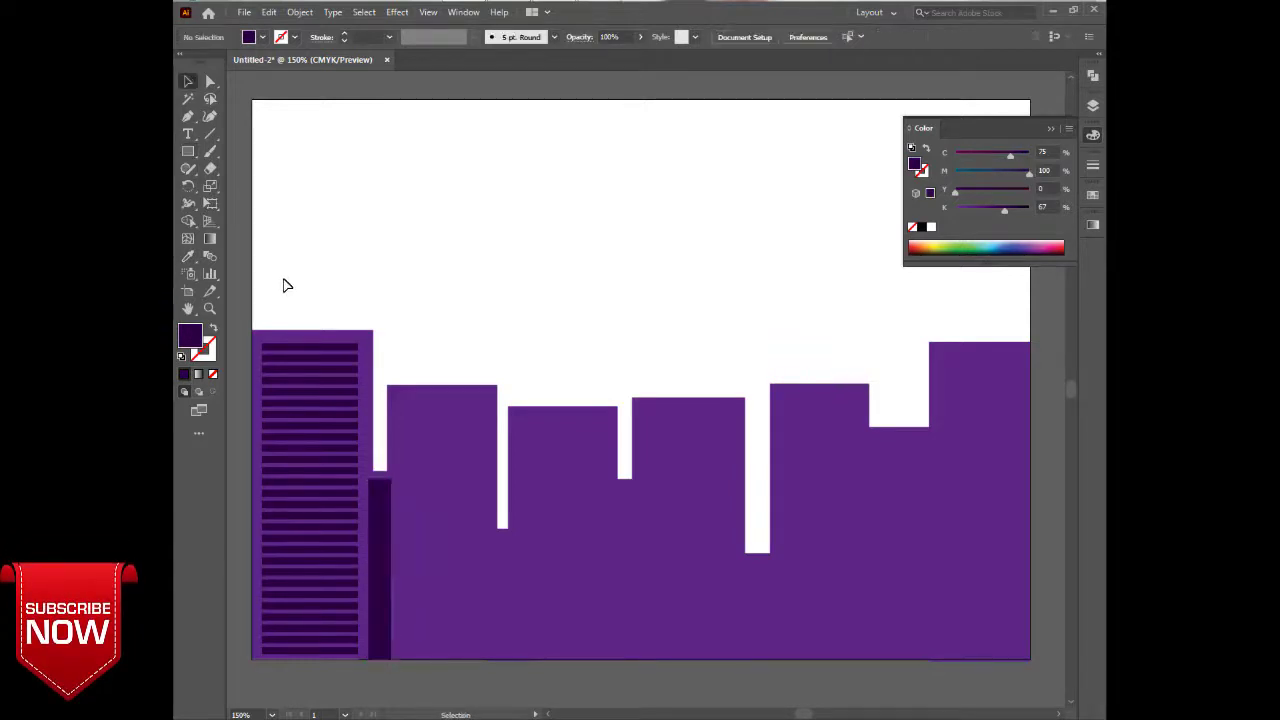
Draw a tall dark vertical bar from just below the second building's roof down to its base, along its left side.
{"action": "key", "text": "m"}
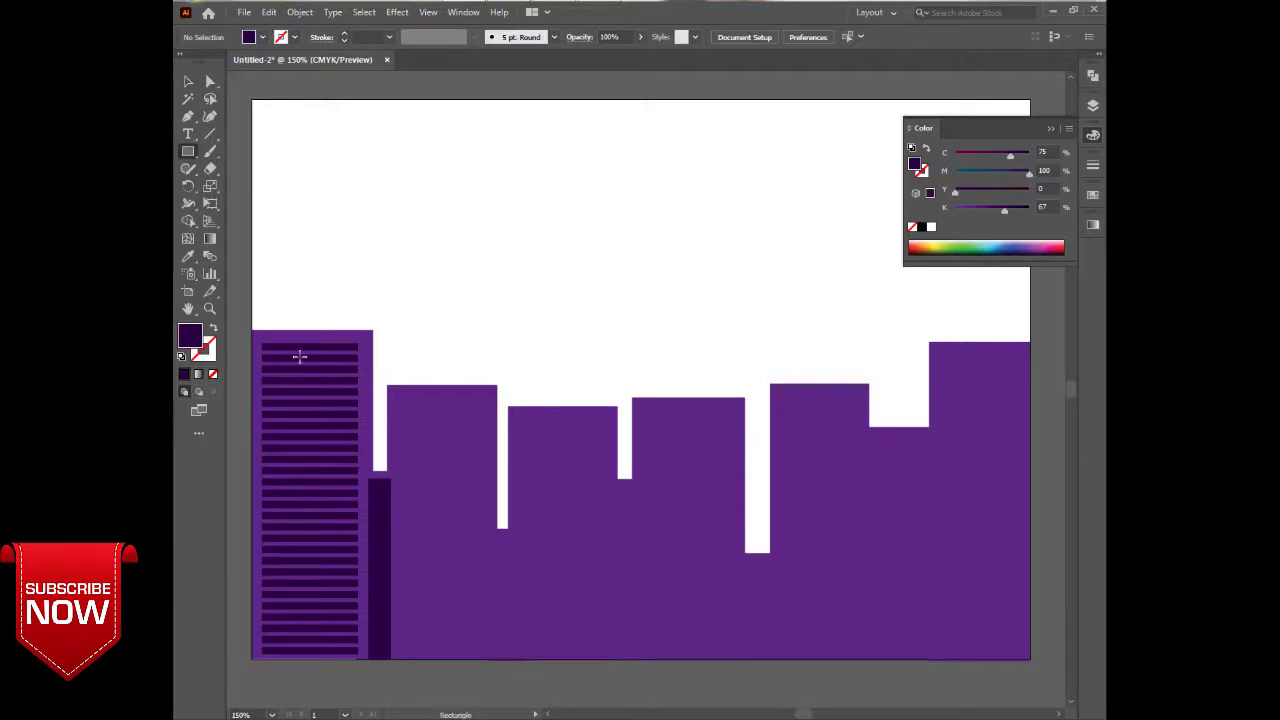
{"action": "left_click_drag", "start_coordinate": [420, 398], "coordinate": [398, 660]}
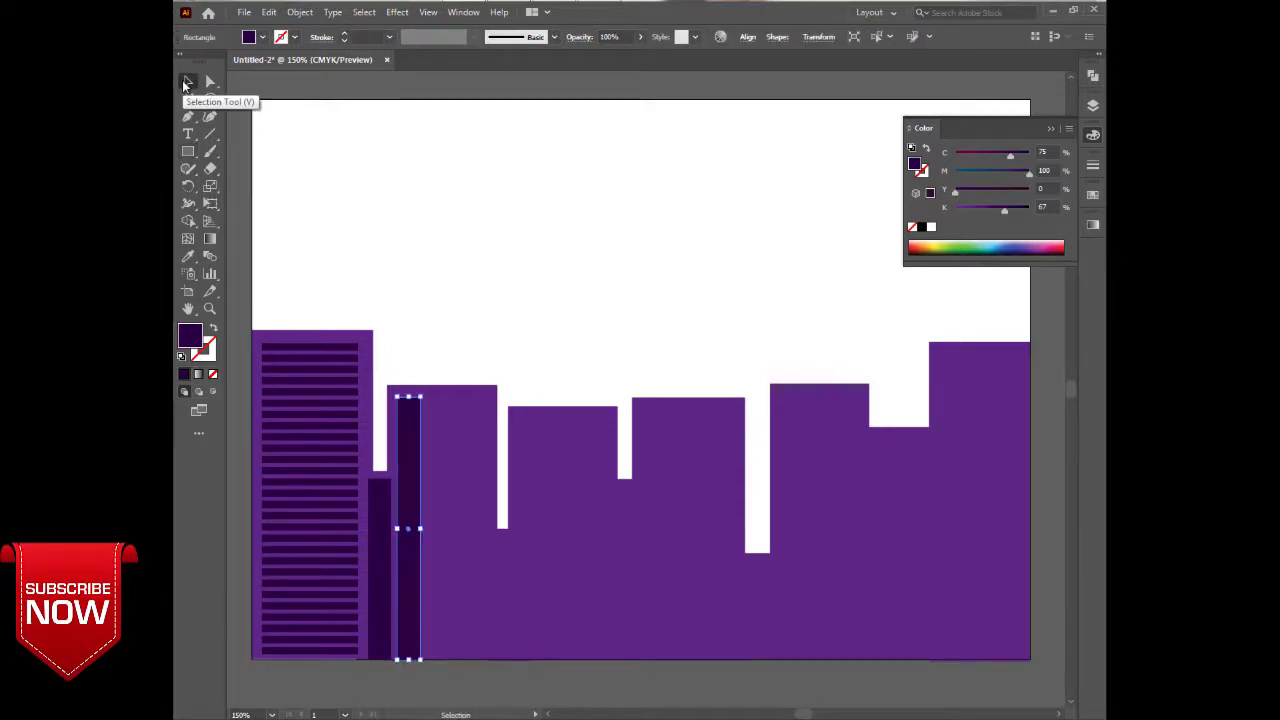
{"action": "left_click", "coordinate": [186, 82]}
{"action": "key", "text": "Return"}
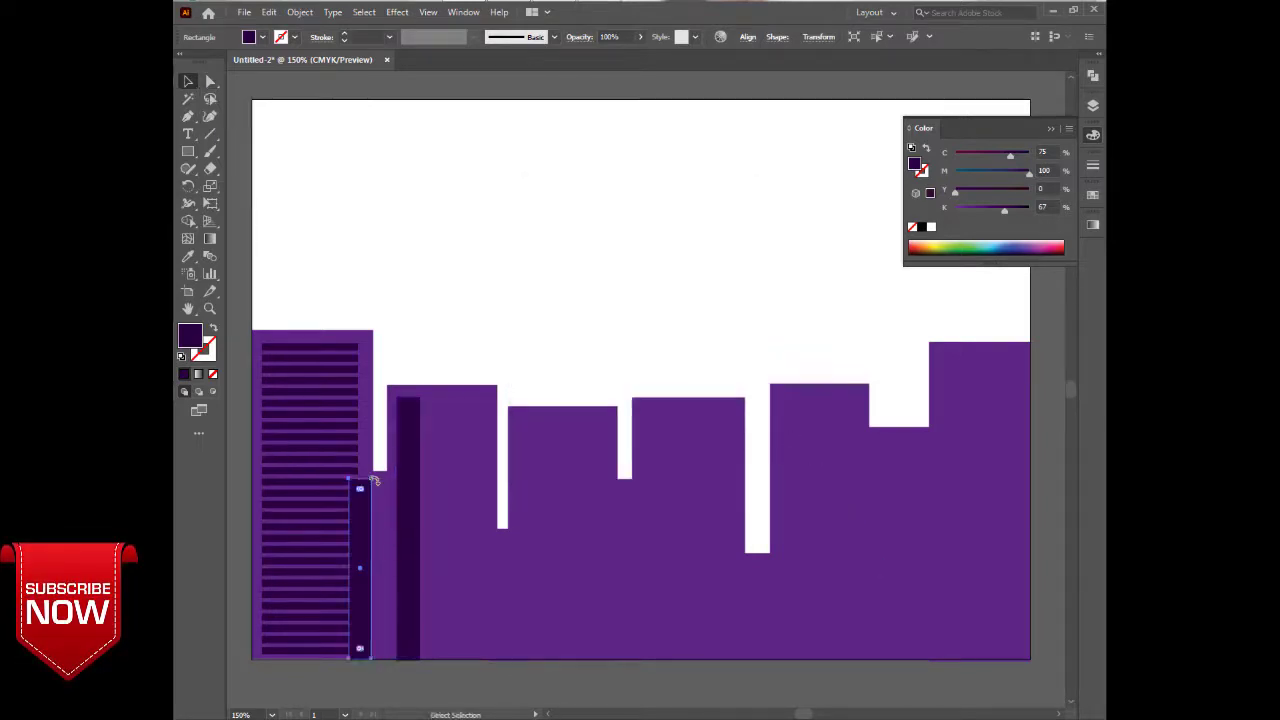
{"action": "left_click_drag", "start_coordinate": [371, 480], "coordinate": [375, 481]}
{"action": "key", "text": "ctrl+z"}
{"action": "key", "text": "ctrl+z"}
{"action": "key", "text": "ctrl+z"}
{"action": "key", "text": "ctrl+z"}
{"action": "key", "text": "ctrl+z"}
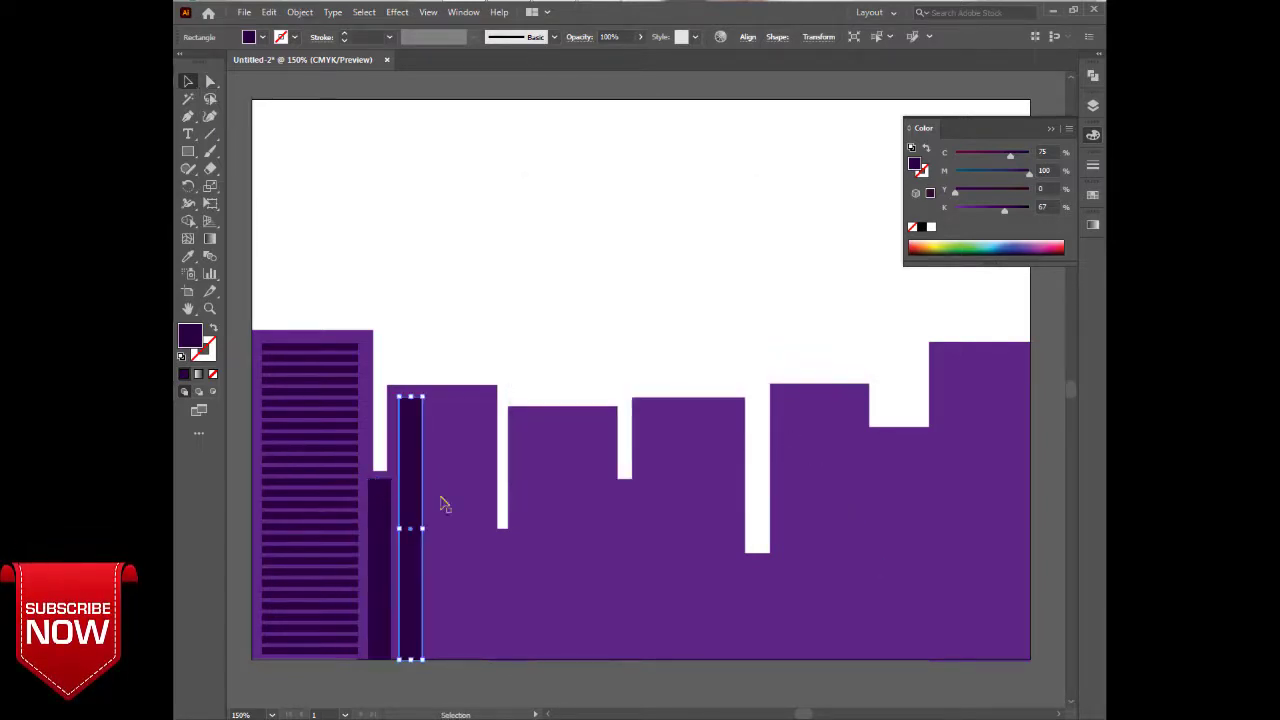
Nudge the short dark strip on the first narrow building slightly left and clear the selection.
{"action": "left_click", "coordinate": [371, 509]}
{"action": "key", "text": "Left"}
{"action": "left_click", "coordinate": [512, 232]}
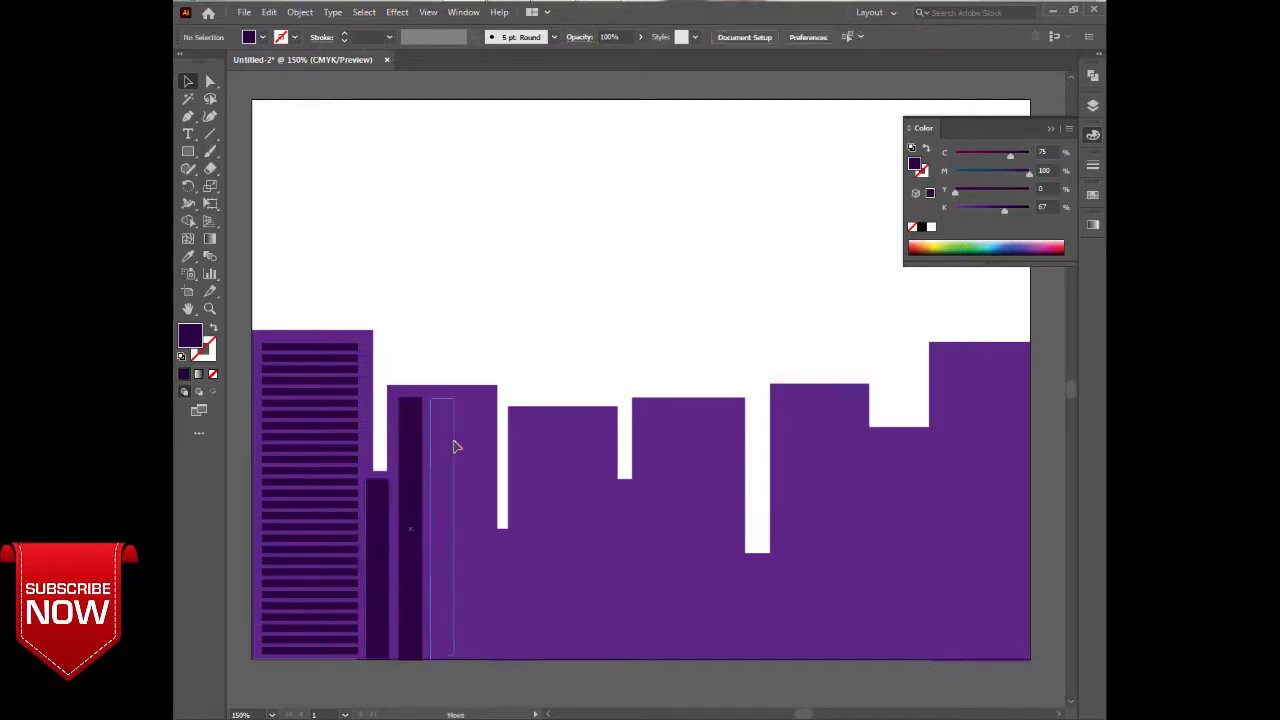
Duplicate the second building's tall dark bar twice to the right and nudge all three bars right to centre them.
{"action": "left_click_drag", "start_coordinate": [455, 440], "coordinate": [451, 435]}
{"action": "key", "text": "ctrl+d"}
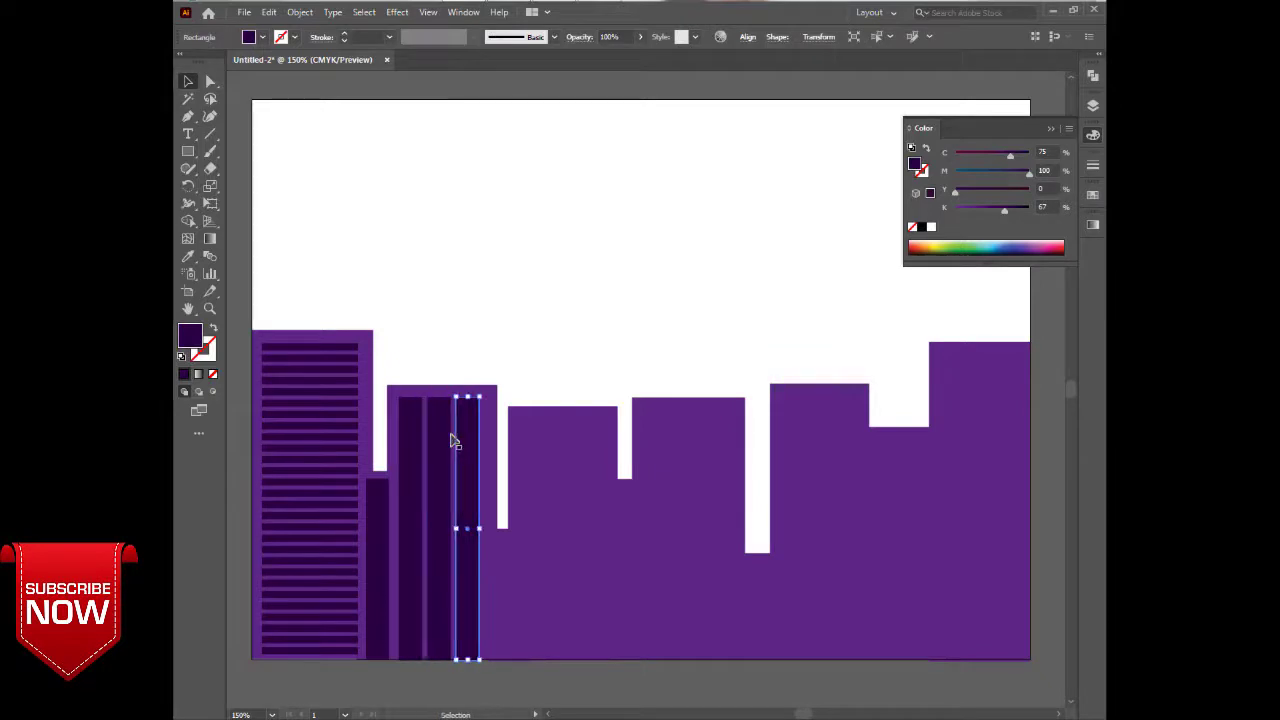
{"action": "left_click", "coordinate": [424, 441], "text": "shift"}
{"action": "left_click", "coordinate": [409, 438], "text": "shift"}
{"action": "key", "text": "Right"}
{"action": "key", "text": "Right"}
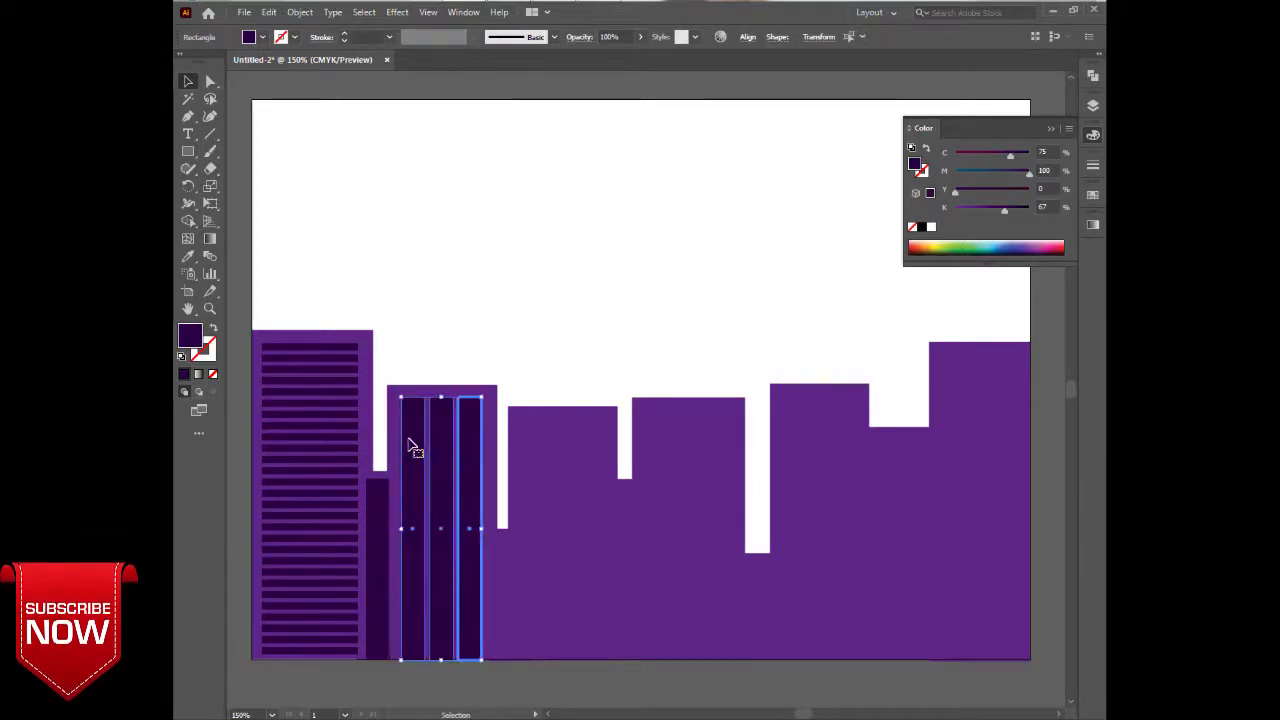
{"action": "left_click", "coordinate": [474, 243]}
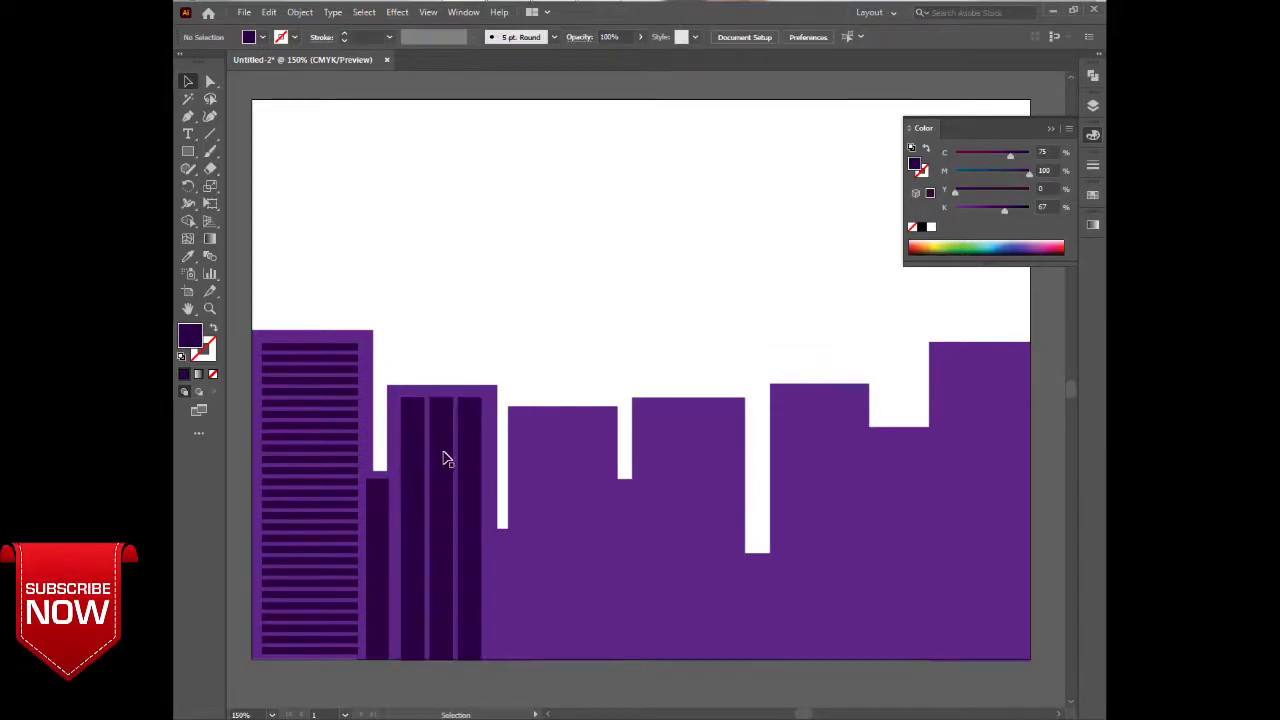
Draw a small horizontal bar near the top of the narrow building after the second tower, filled with the sampled dark purple.
{"action": "left_click", "coordinate": [505, 570]}
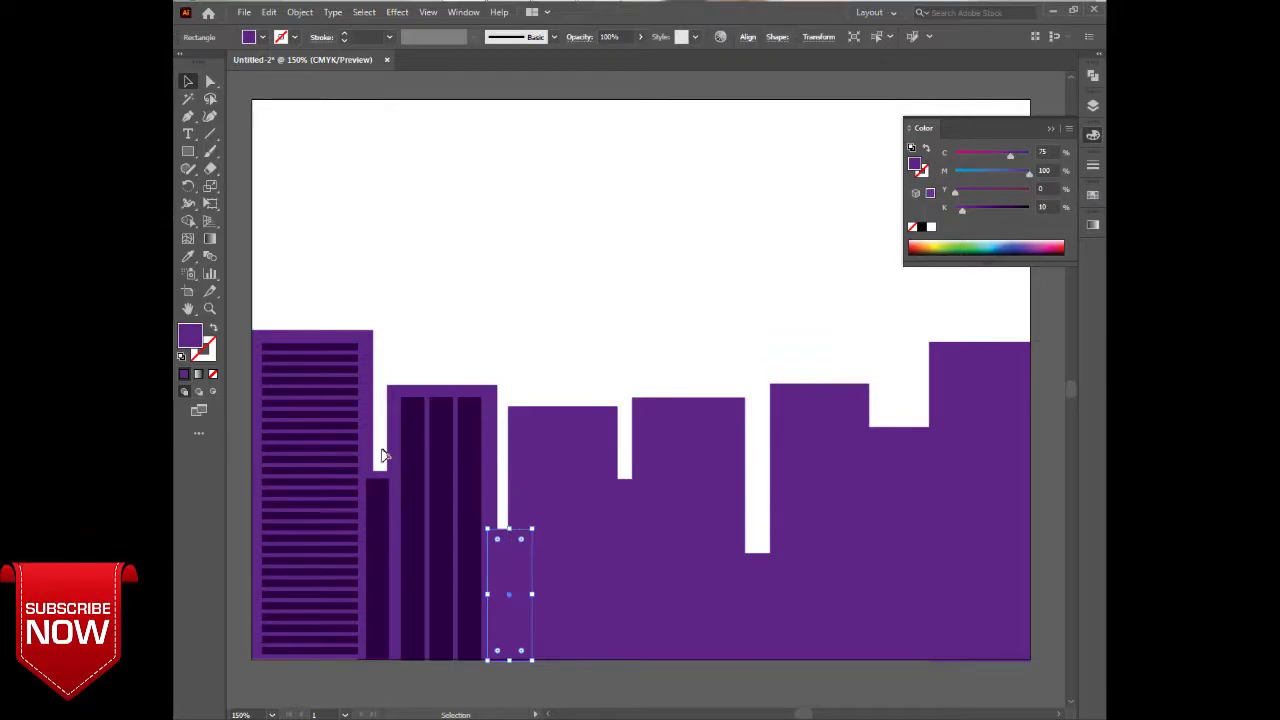
{"action": "left_click", "coordinate": [470, 195]}
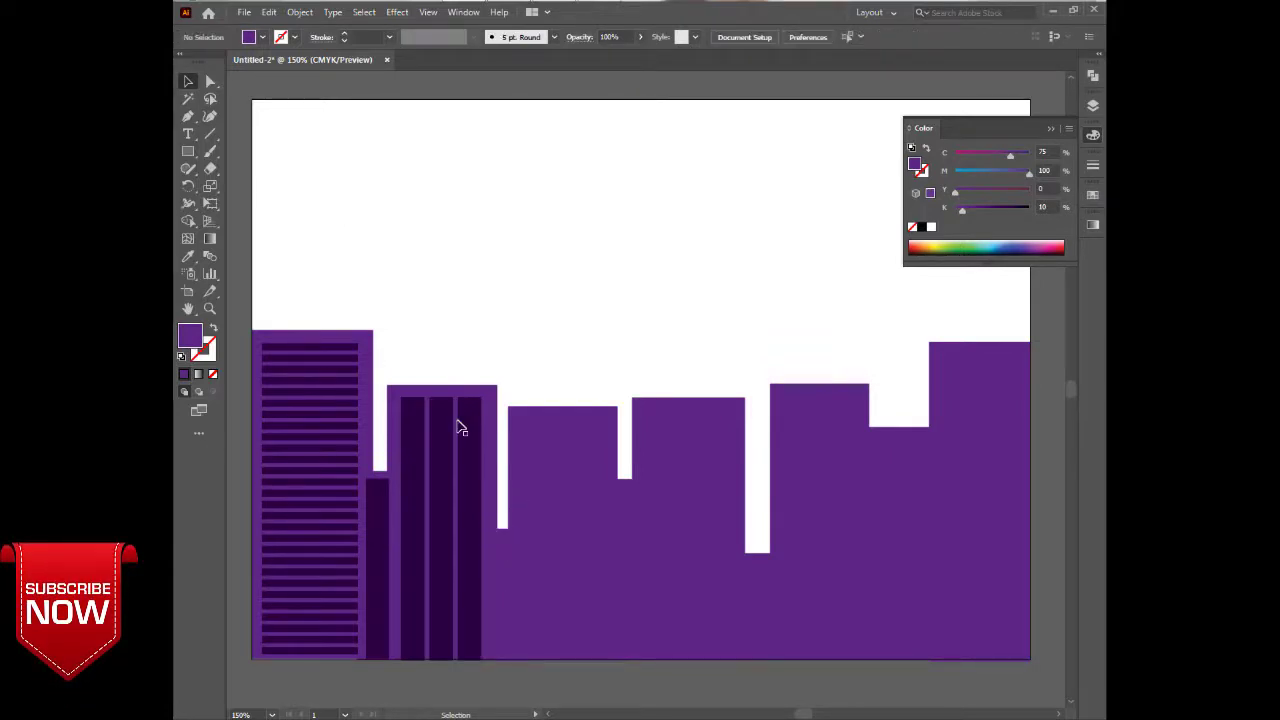
{"action": "left_click", "coordinate": [187, 151]}
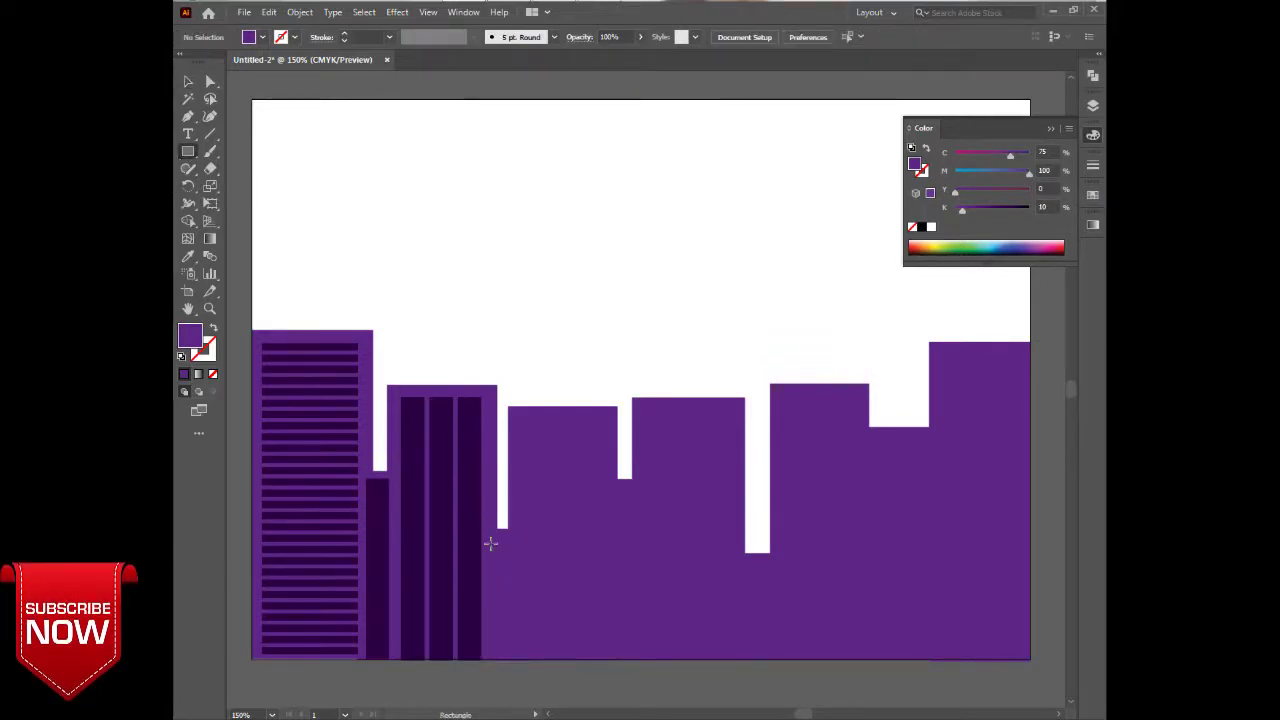
{"action": "left_click_drag", "start_coordinate": [490, 543], "coordinate": [512, 545]}
{"action": "key", "text": "i"}
{"action": "left_click", "coordinate": [415, 430]}
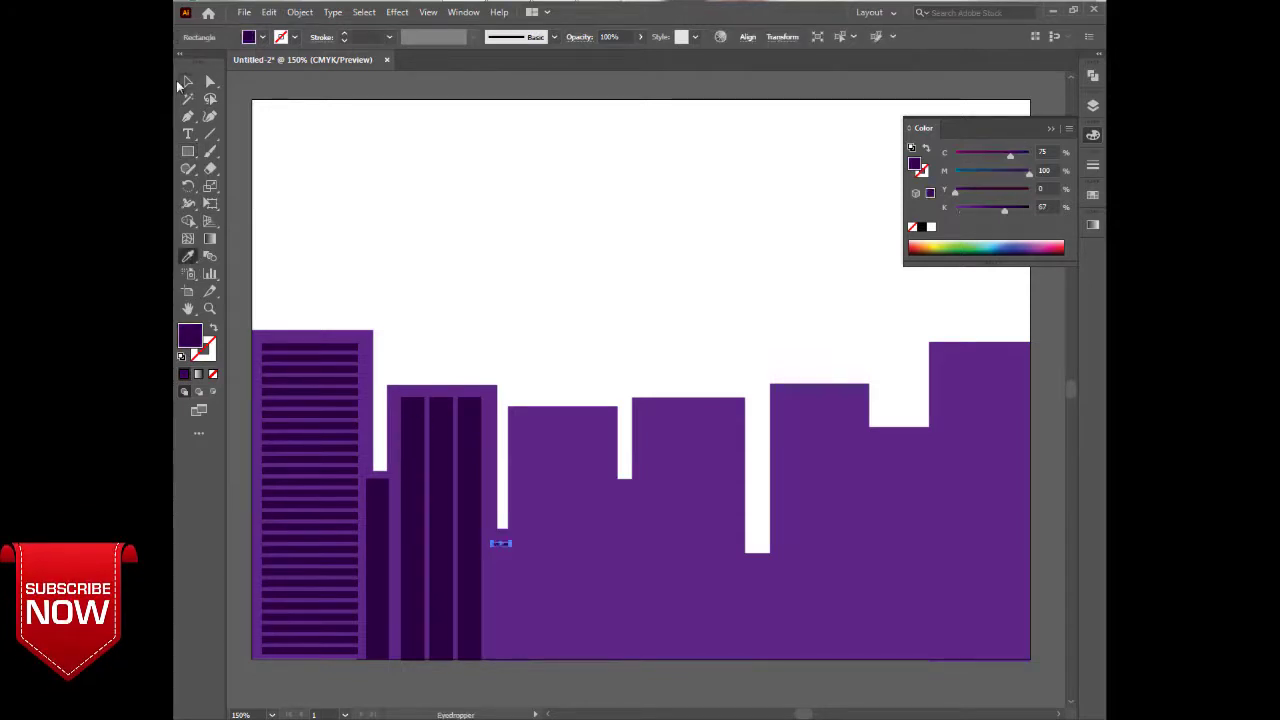
{"action": "key", "text": "v"}
{"action": "key", "text": "ctrl+shift+a"}
{"action": "left_click", "coordinate": [505, 541]}
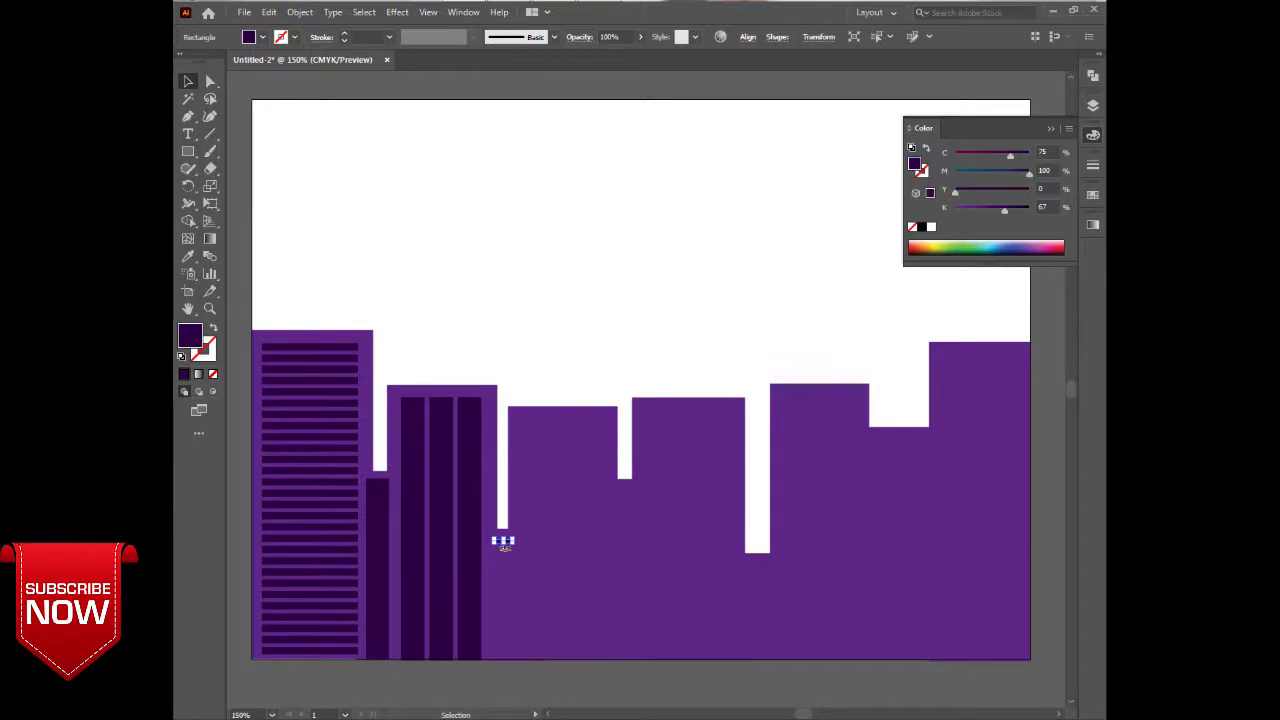
{"action": "key", "text": "ctrl+shift+a"}
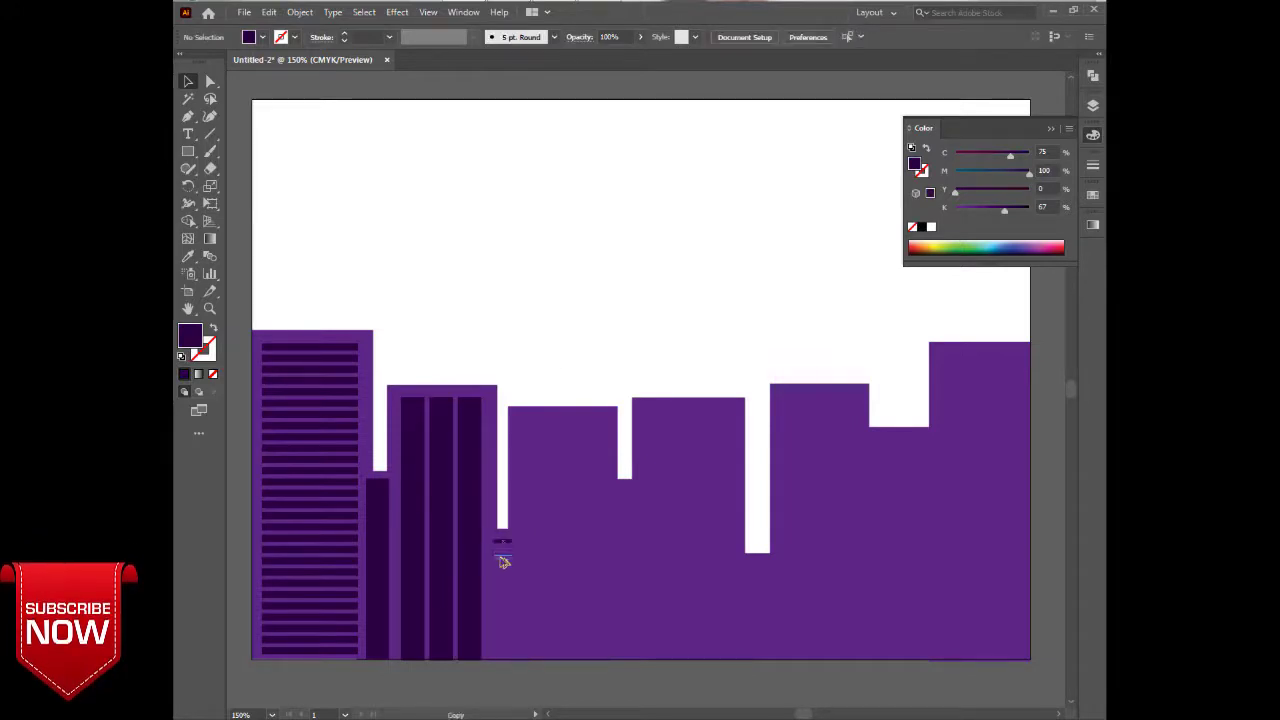
Duplicate the small dark bar just below itself and repeat the copy down to the narrow building's base.
{"action": "left_click_drag", "start_coordinate": [500, 557], "coordinate": [501, 550]}
{"action": "key", "text": "ctrl+d"}
{"action": "key", "text": "ctrl+d"}
{"action": "key", "text": "ctrl+d"}
{"action": "key", "text": "ctrl+d"}
{"action": "key", "text": "ctrl+d"}
{"action": "key", "text": "ctrl+d"}
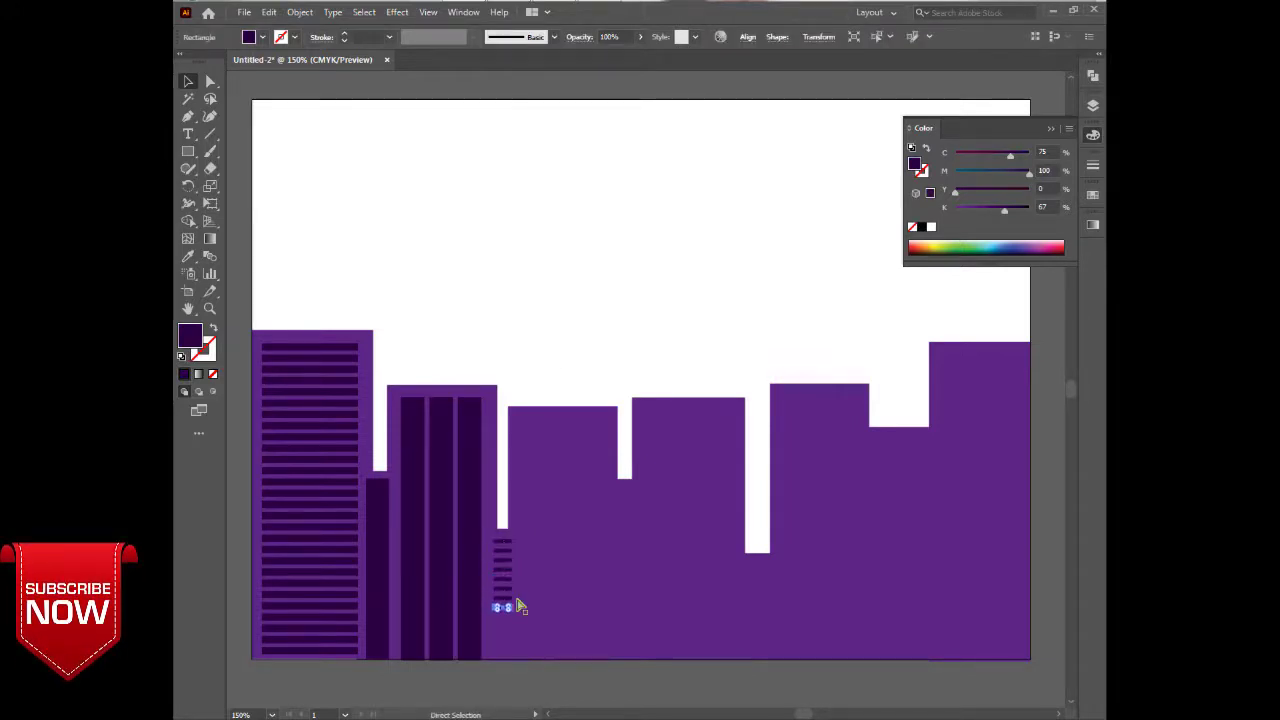
{"action": "key", "text": "ctrl+d"}
{"action": "key", "text": "ctrl+d"}
{"action": "key", "text": "ctrl+d"}
{"action": "key", "text": "ctrl+d"}
{"action": "key", "text": "ctrl+d"}
{"action": "key", "text": "ctrl+d"}
{"action": "key", "text": "ctrl+d"}
{"action": "key", "text": "ctrl+shift+a"}
Select the small dark bars on the narrow building and widen them slightly on both sides.
{"action": "left_click", "coordinate": [504, 541]}
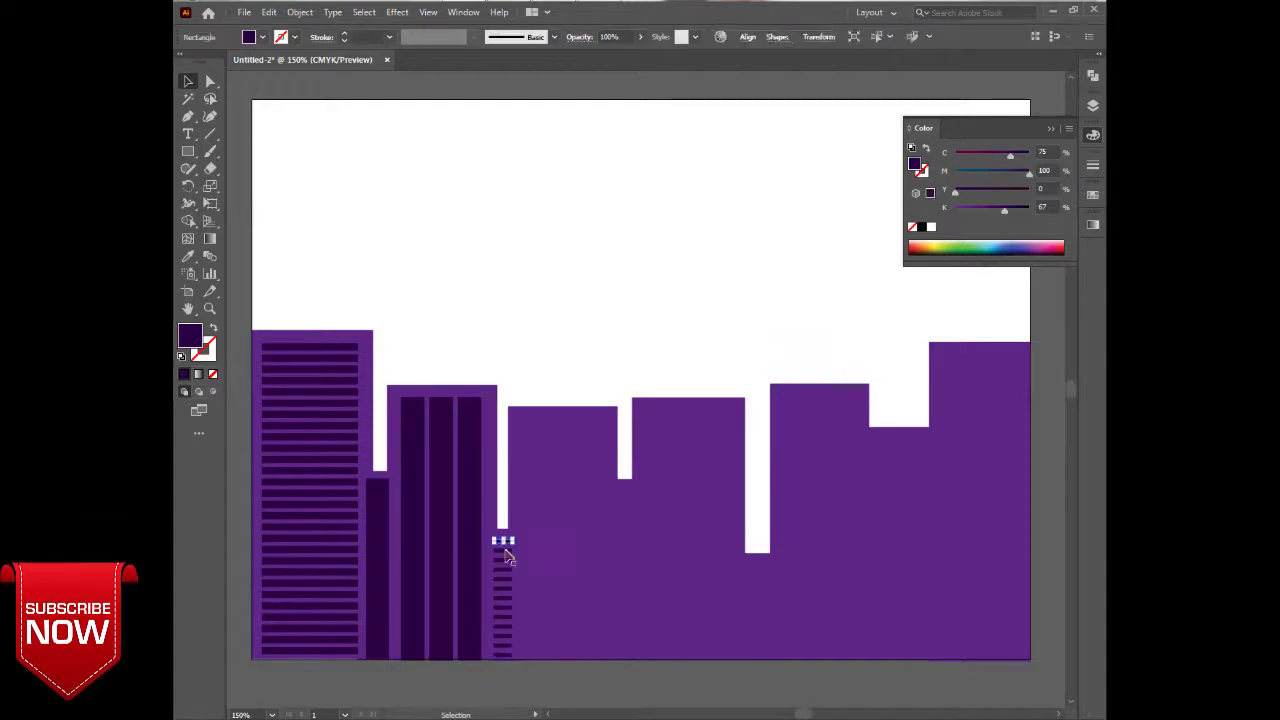
{"action": "left_click", "coordinate": [505, 552], "text": "shift"}
{"action": "left_click", "coordinate": [501, 570], "text": "shift"}
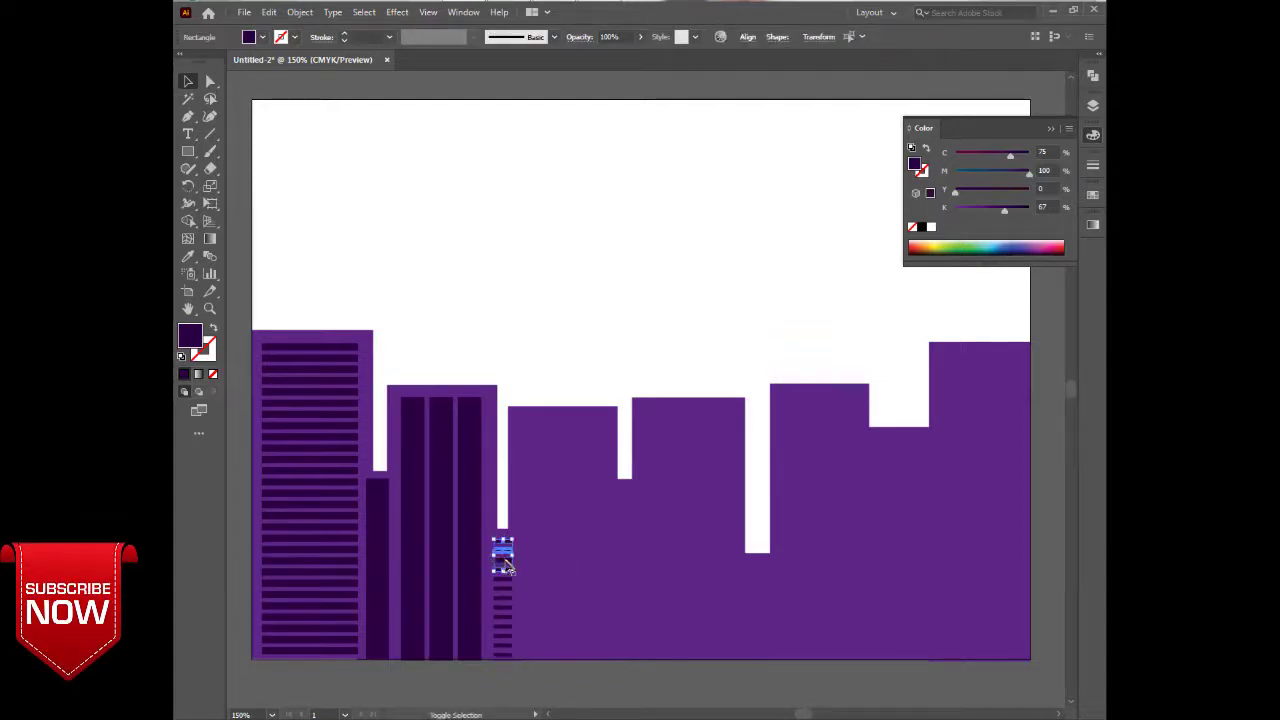
{"action": "left_click", "coordinate": [502, 560], "text": "shift"}
{"action": "left_click", "coordinate": [502, 579], "text": "shift"}
{"action": "left_click", "coordinate": [504, 599], "text": "shift"}
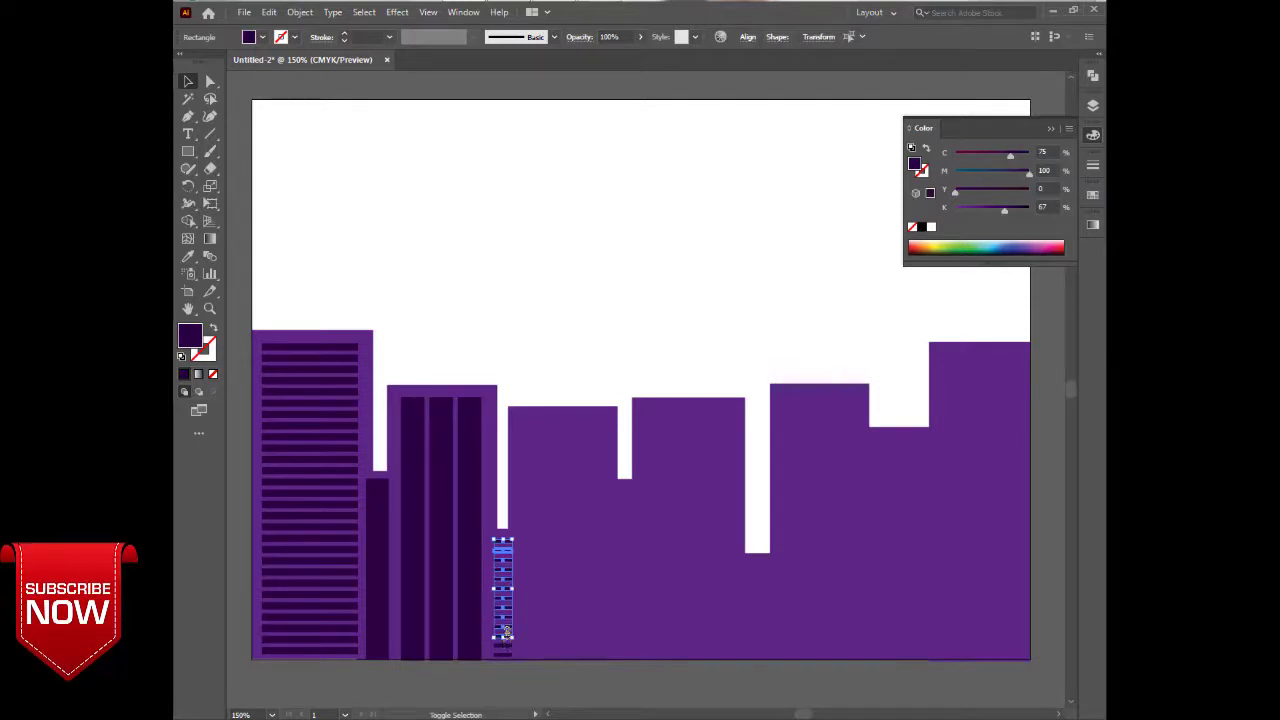
{"action": "left_click_drag", "start_coordinate": [513, 599], "coordinate": [518, 599]}
{"action": "left_click", "coordinate": [529, 338]}
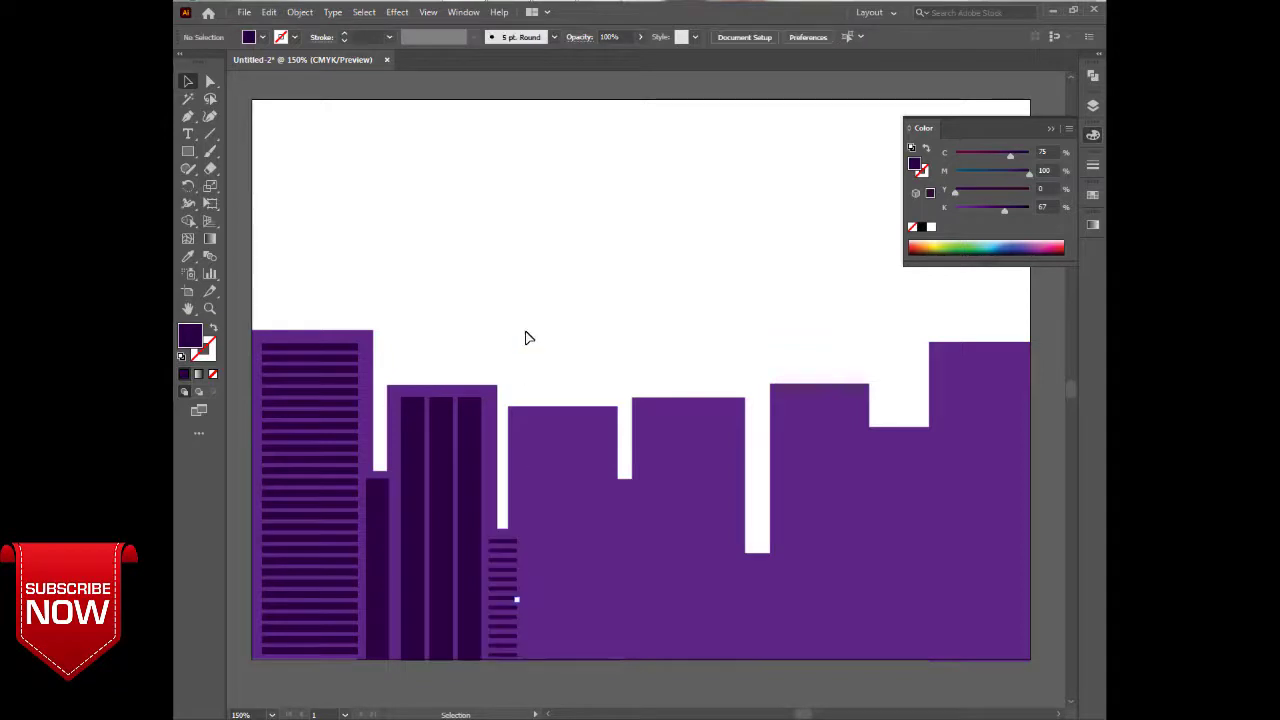
{"action": "left_click_drag", "start_coordinate": [543, 647], "coordinate": [574, 685]}
{"action": "key", "text": "ctrl+z"}
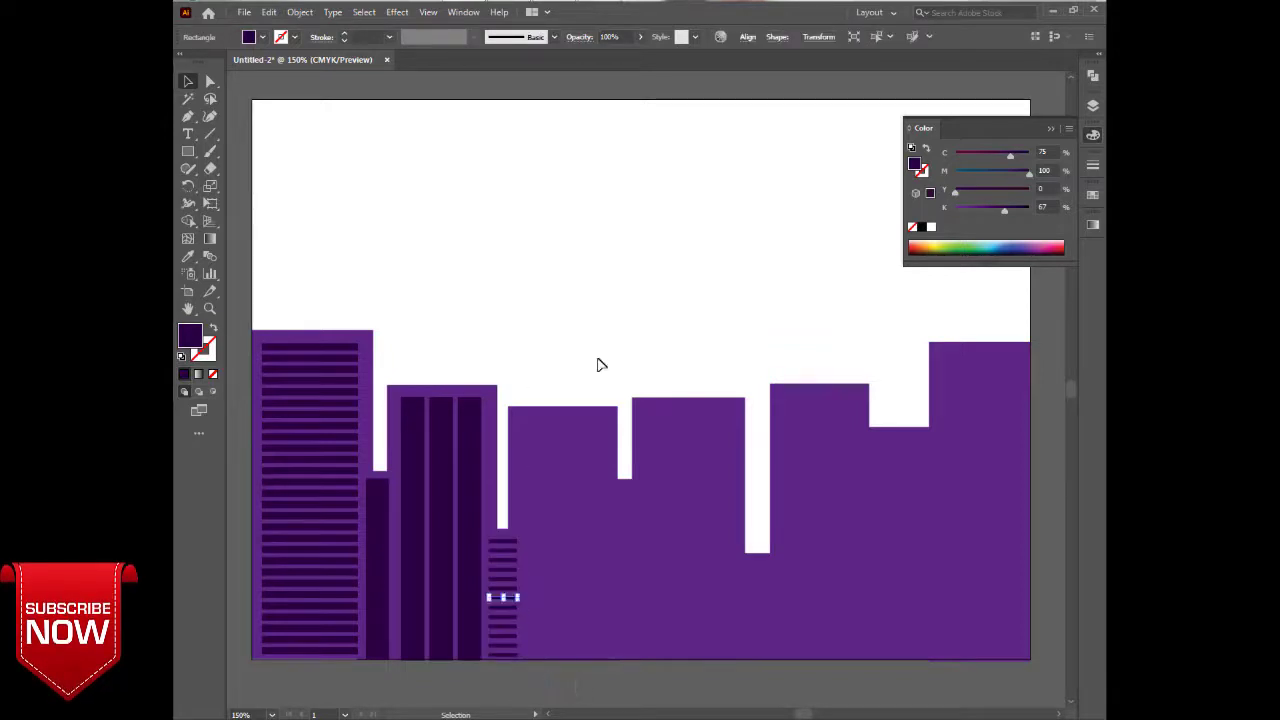
{"action": "left_click", "coordinate": [536, 242]}
Place an enlarged copy of a small dark bar near the third building's roof and repeat it evenly down to the base.
{"action": "left_click_drag", "start_coordinate": [532, 360], "coordinate": [553, 438]}
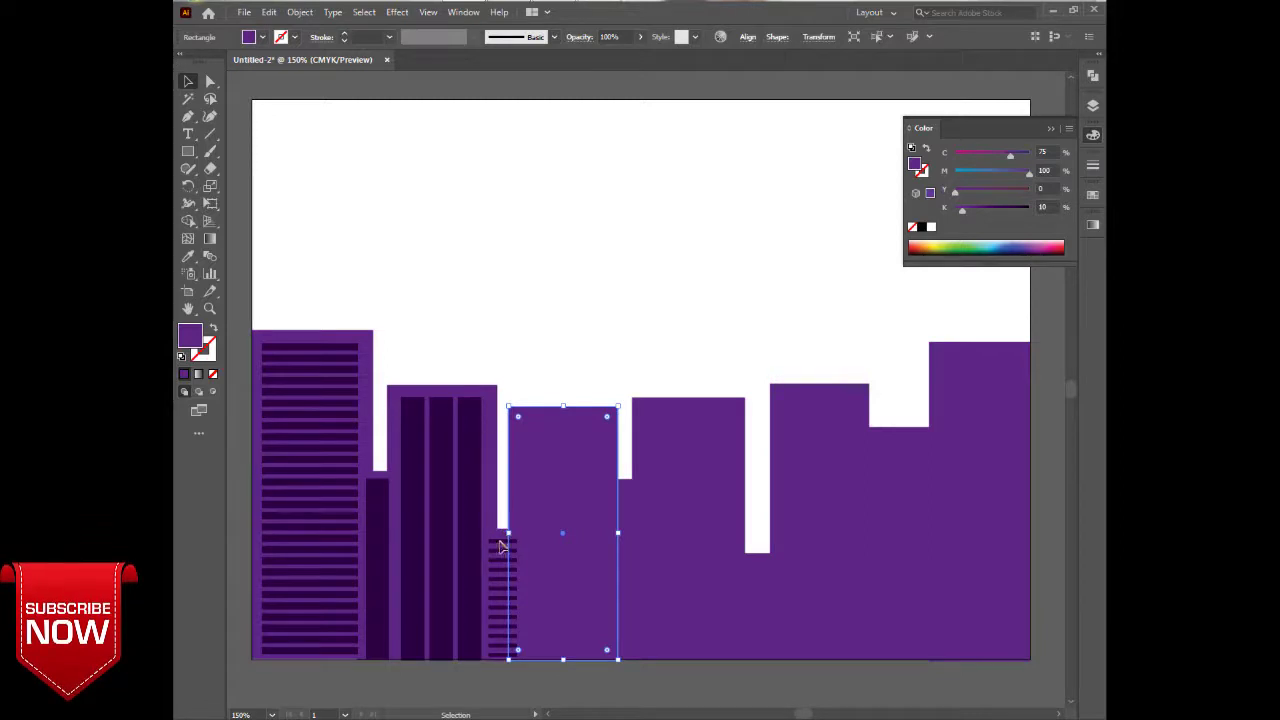
{"action": "left_click_drag", "start_coordinate": [502, 546], "coordinate": [566, 463]}
{"action": "key", "text": "ctrl+d"}
{"action": "key", "text": "ctrl+d"}
{"action": "key", "text": "ctrl+d"}
{"action": "key", "text": "ctrl+d"}
{"action": "key", "text": "ctrl+d"}
{"action": "key", "text": "ctrl+d"}
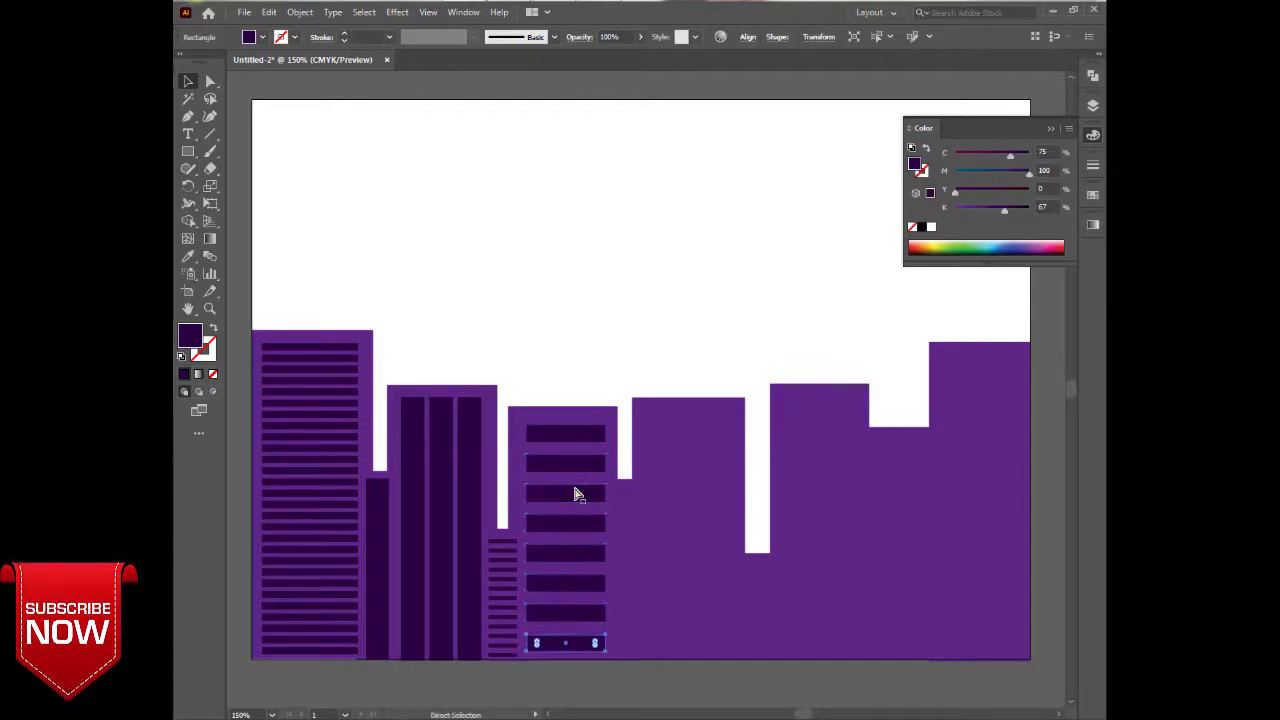
Select the third building with its dark bars and align them to a common horizontal centre.
{"action": "key", "text": "v"}
{"action": "left_click", "coordinate": [555, 396]}
{"action": "left_click_drag", "start_coordinate": [576, 625], "coordinate": [582, 666]}
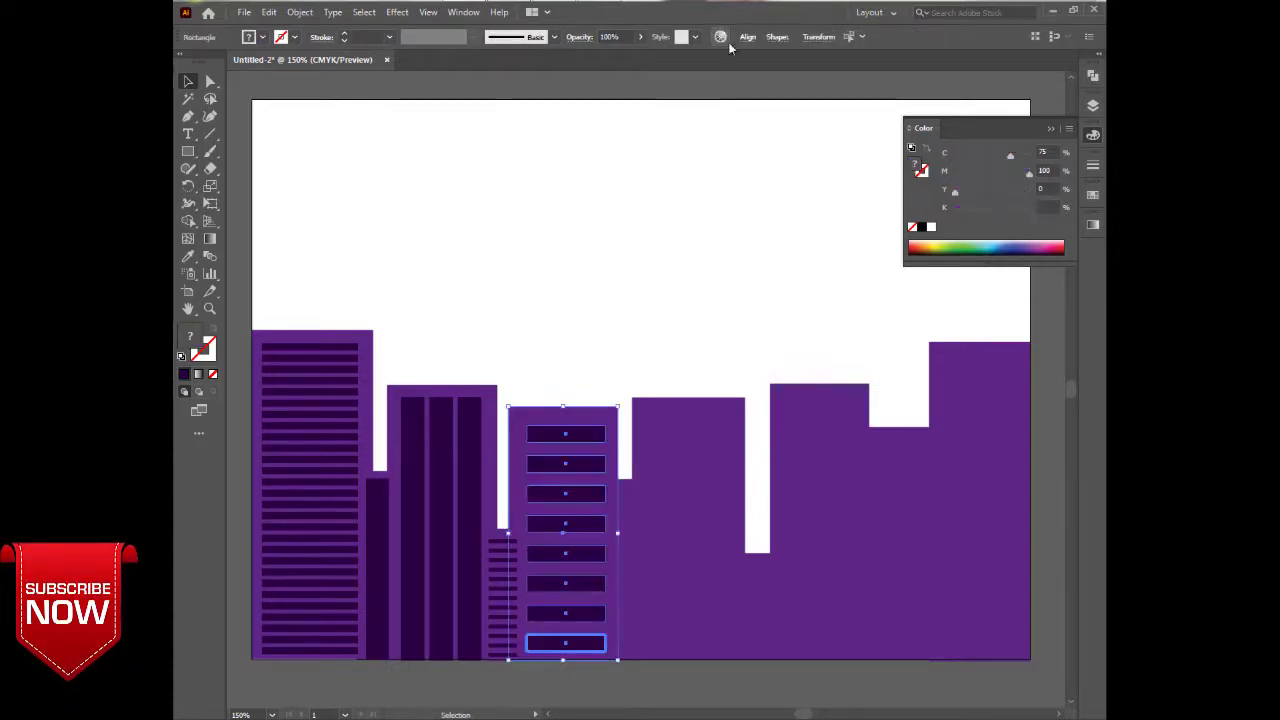
{"action": "left_click", "coordinate": [746, 38]}
{"action": "left_click", "coordinate": [626, 77]}
{"action": "left_click", "coordinate": [520, 160]}
{"action": "left_click", "coordinate": [526, 173]}
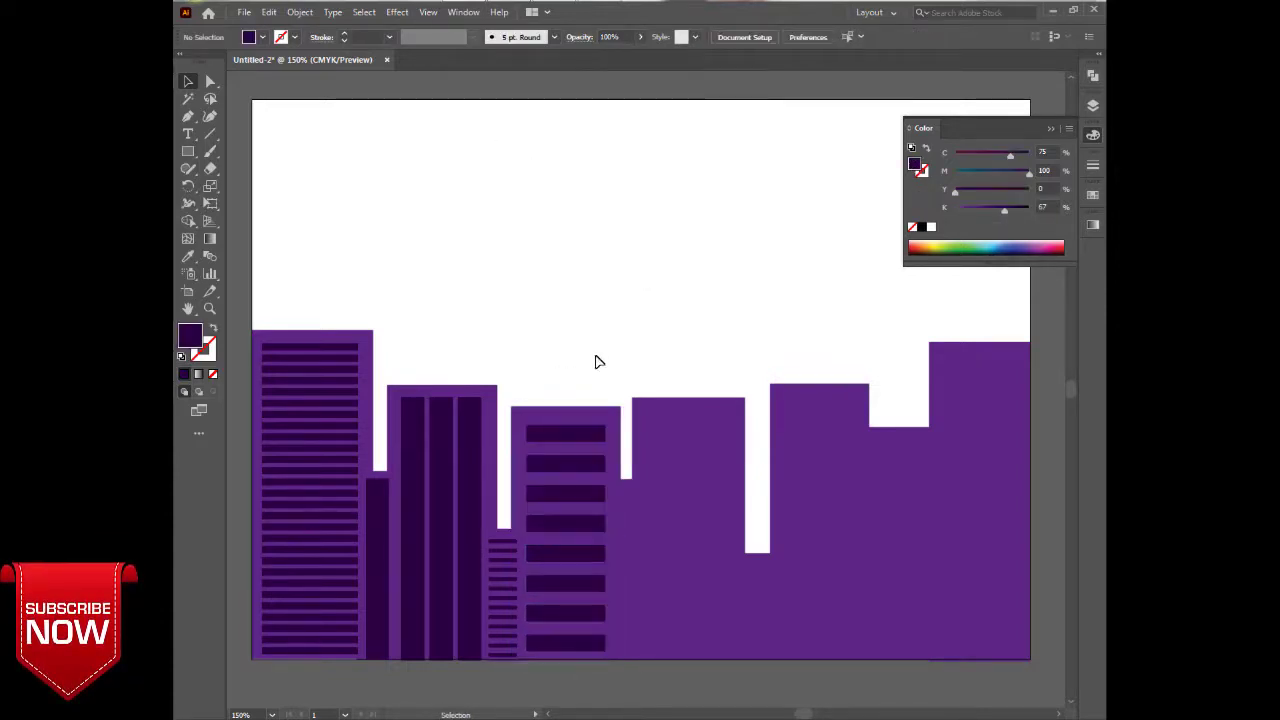
{"action": "left_click", "coordinate": [628, 500]}
{"action": "left_click", "coordinate": [187, 151]}
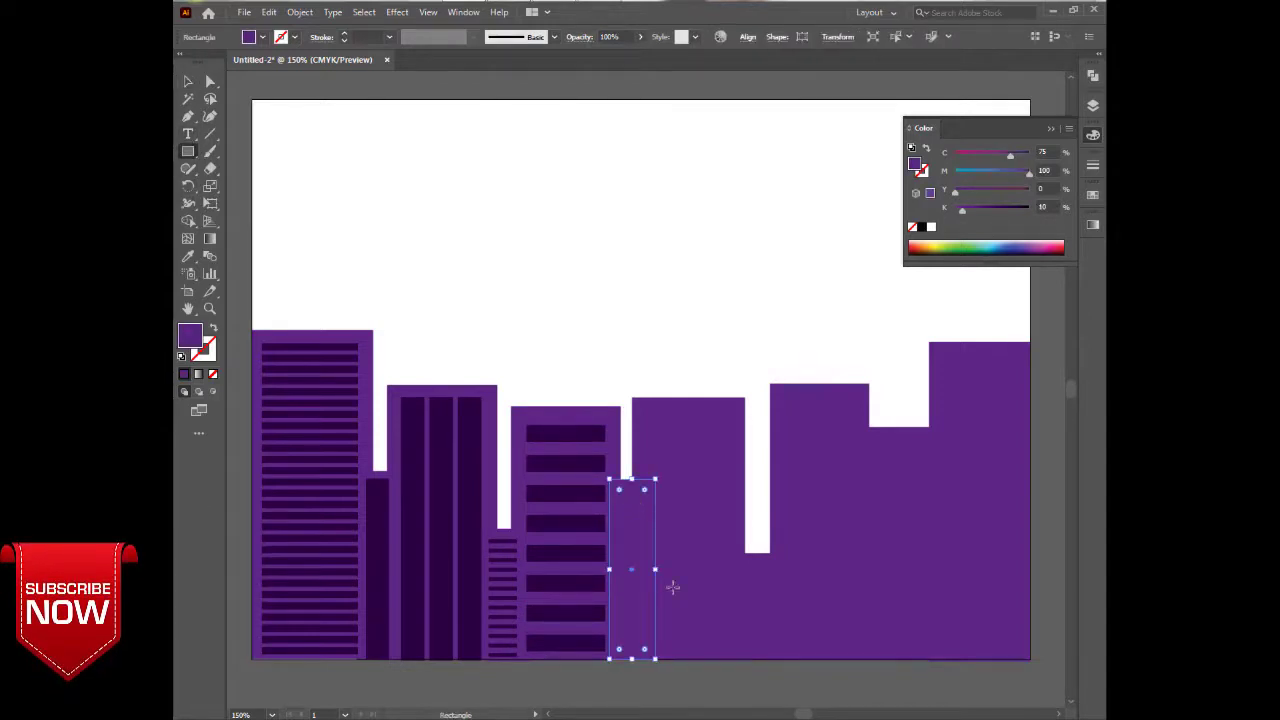
{"action": "left_click", "coordinate": [187, 256]}
{"action": "left_click", "coordinate": [187, 81]}
{"action": "left_click", "coordinate": [243, 181]}
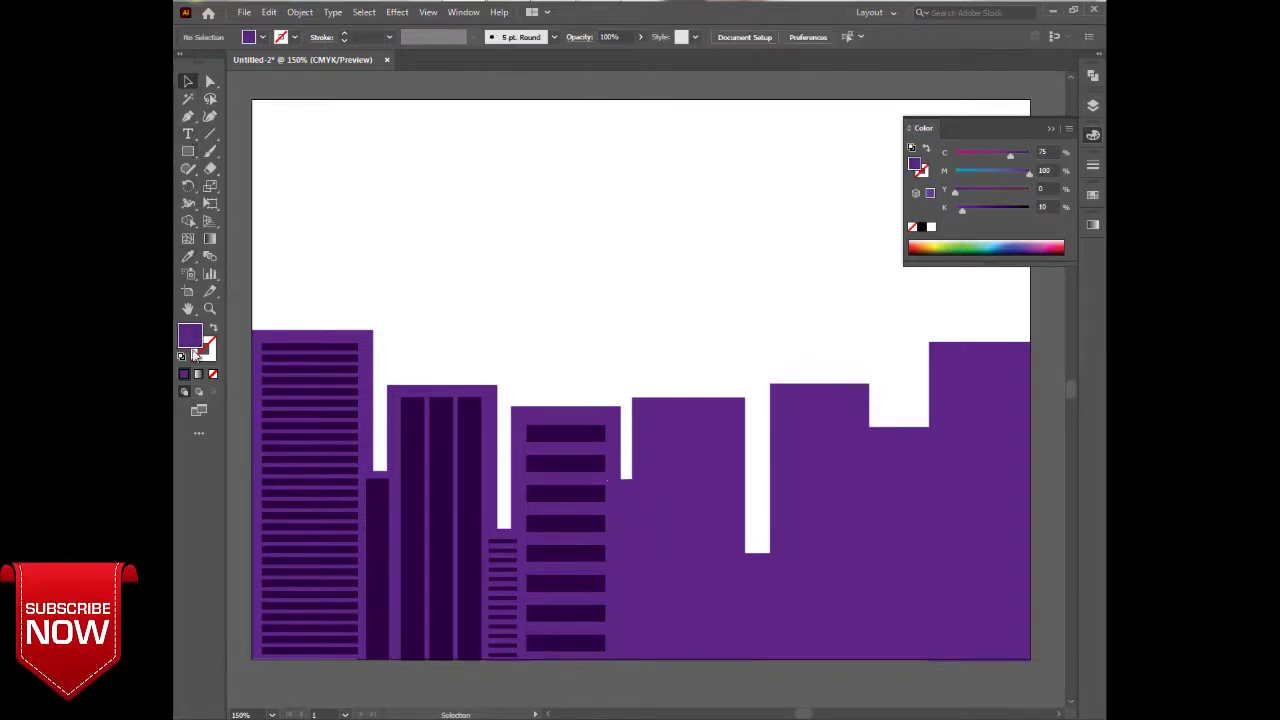
Sample the dark purple from the second building and draw a tall vertical bar on the narrow building beside the third one.
{"action": "left_click", "coordinate": [187, 256]}
{"action": "left_click", "coordinate": [416, 486]}
{"action": "left_click", "coordinate": [187, 81]}
{"action": "left_click", "coordinate": [187, 151]}
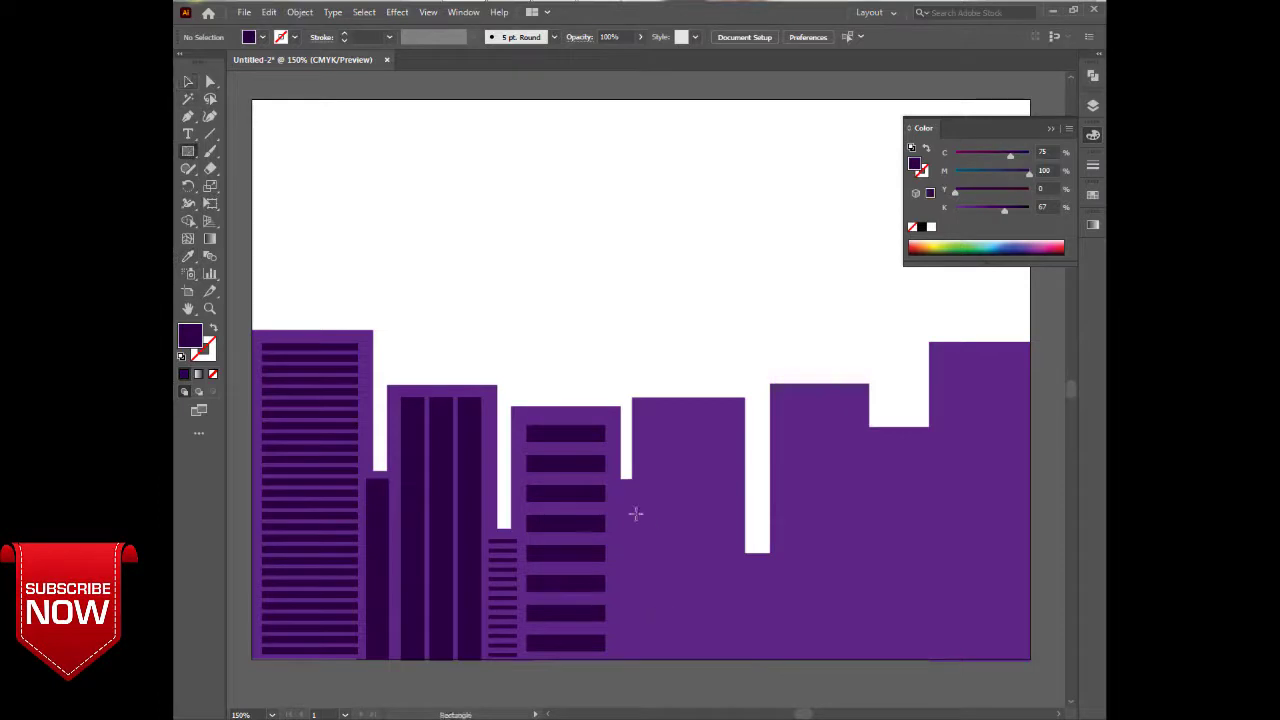
{"action": "left_click_drag", "start_coordinate": [620, 494], "coordinate": [637, 657]}
{"action": "left_click", "coordinate": [187, 81]}
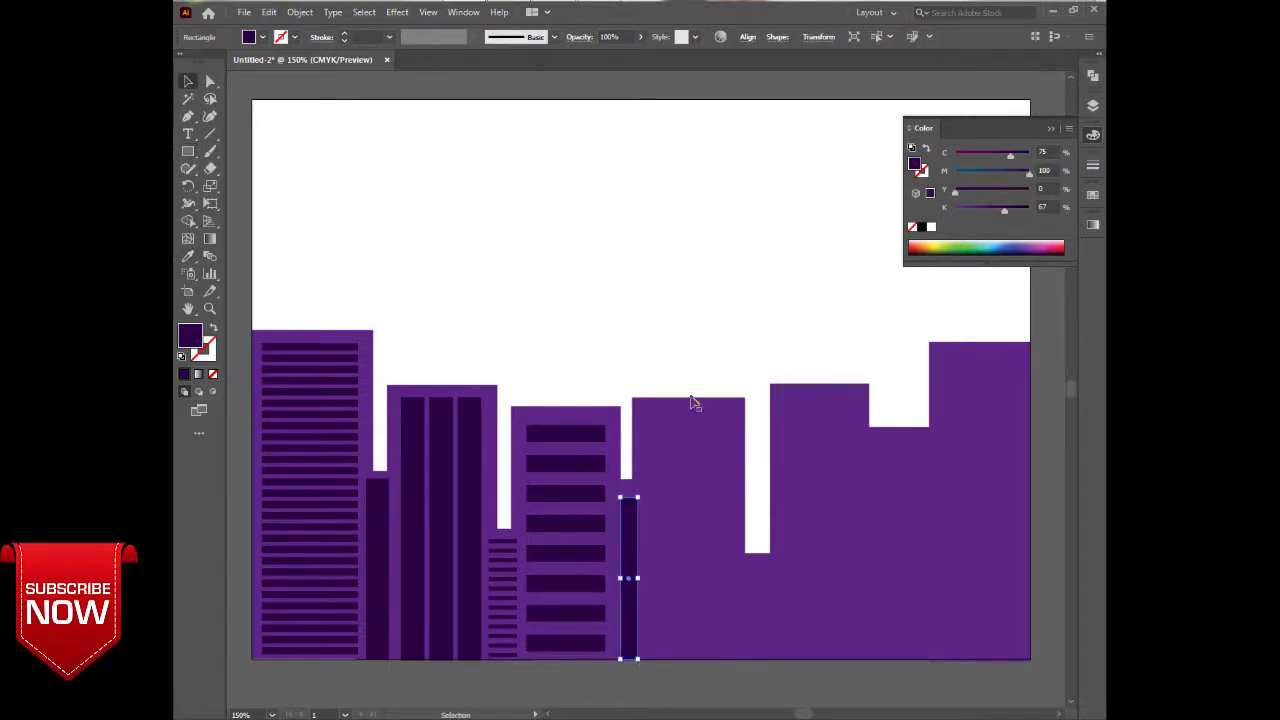
Widen the new dark bar on both sides and nudge the narrow building behind it slightly left to centre the two.
{"action": "left_click", "coordinate": [627, 495]}
{"action": "left_click", "coordinate": [629, 568]}
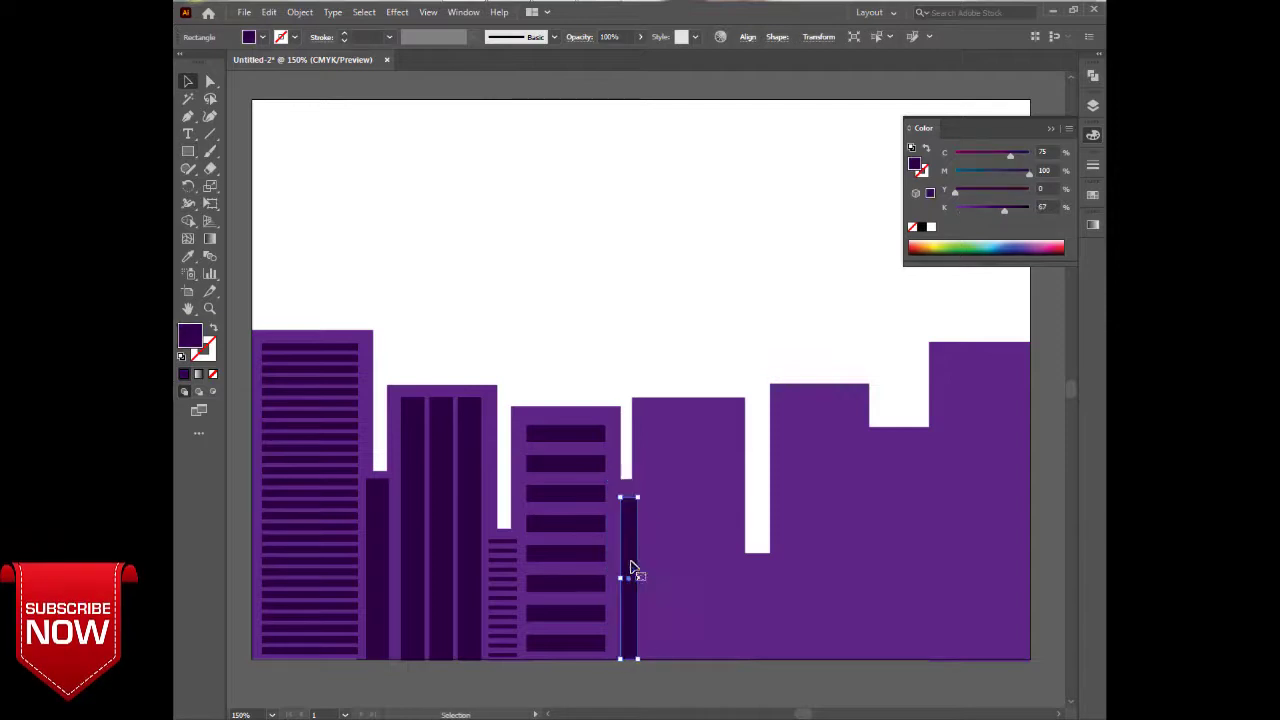
{"action": "left_click_drag", "start_coordinate": [646, 574], "coordinate": [645, 574]}
{"action": "left_click", "coordinate": [631, 493]}
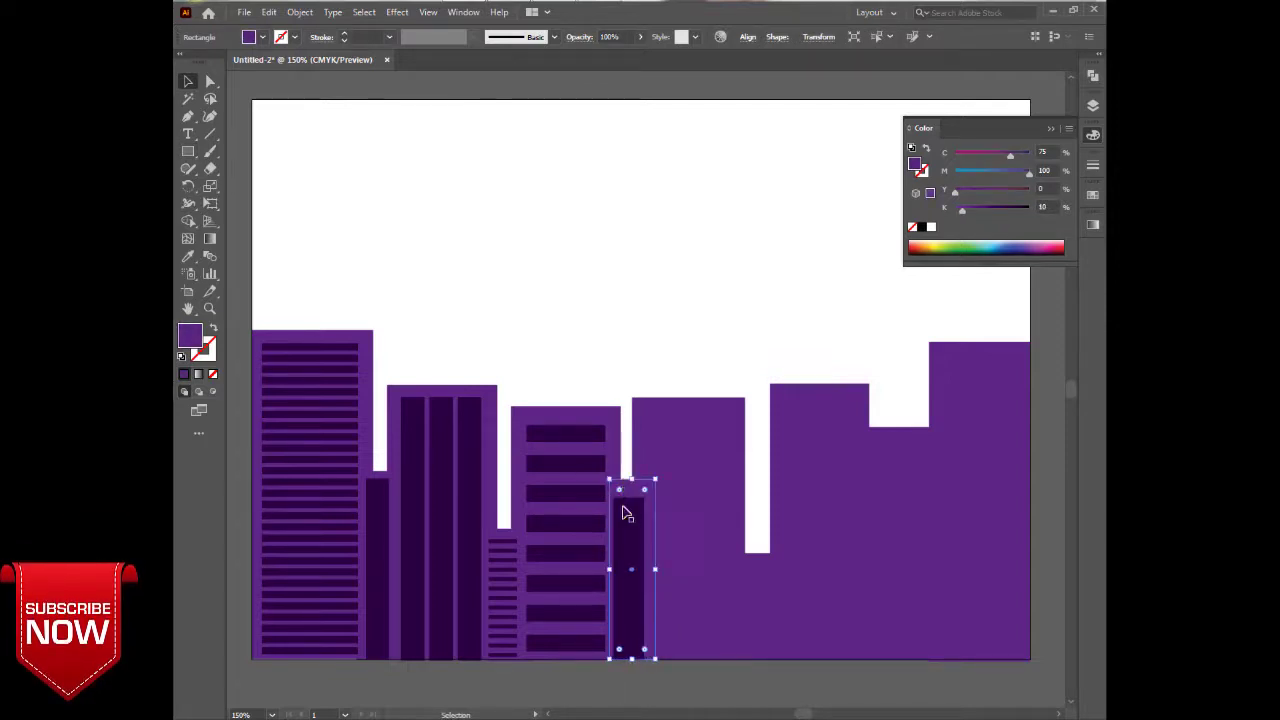
{"action": "key", "text": "Left"}
{"action": "key", "text": "Left"}
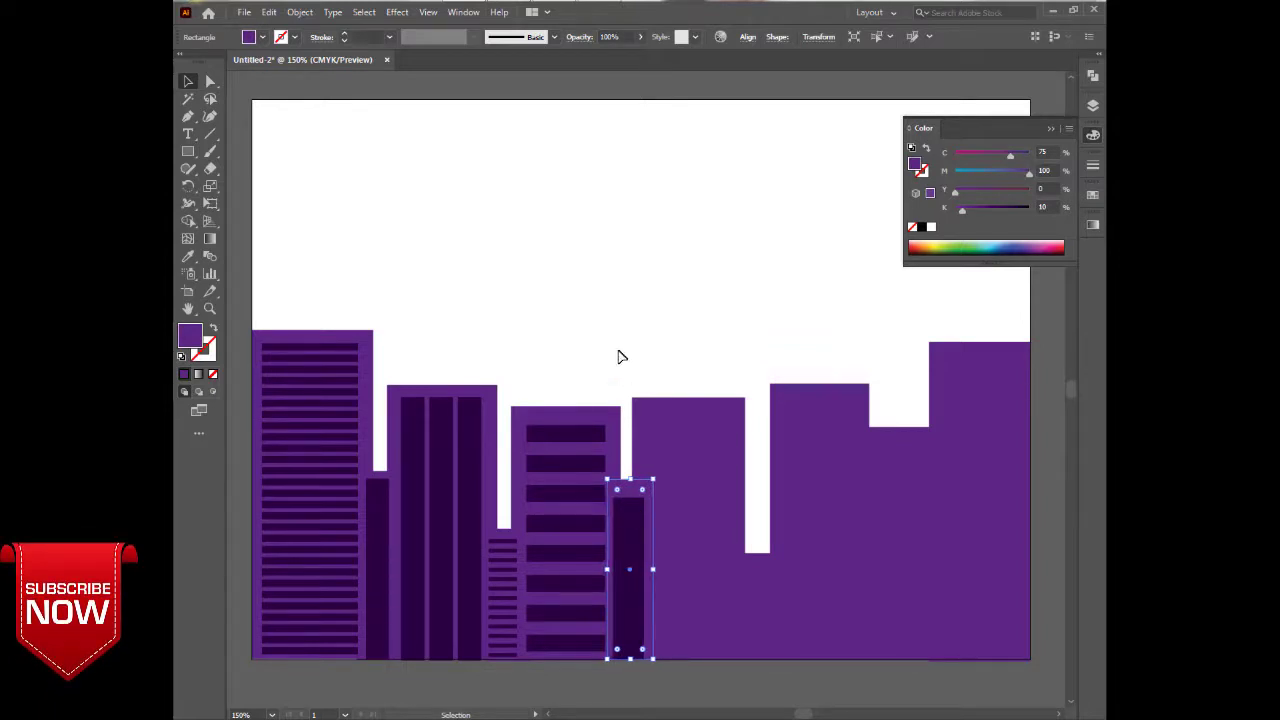
{"action": "left_click", "coordinate": [695, 490]}
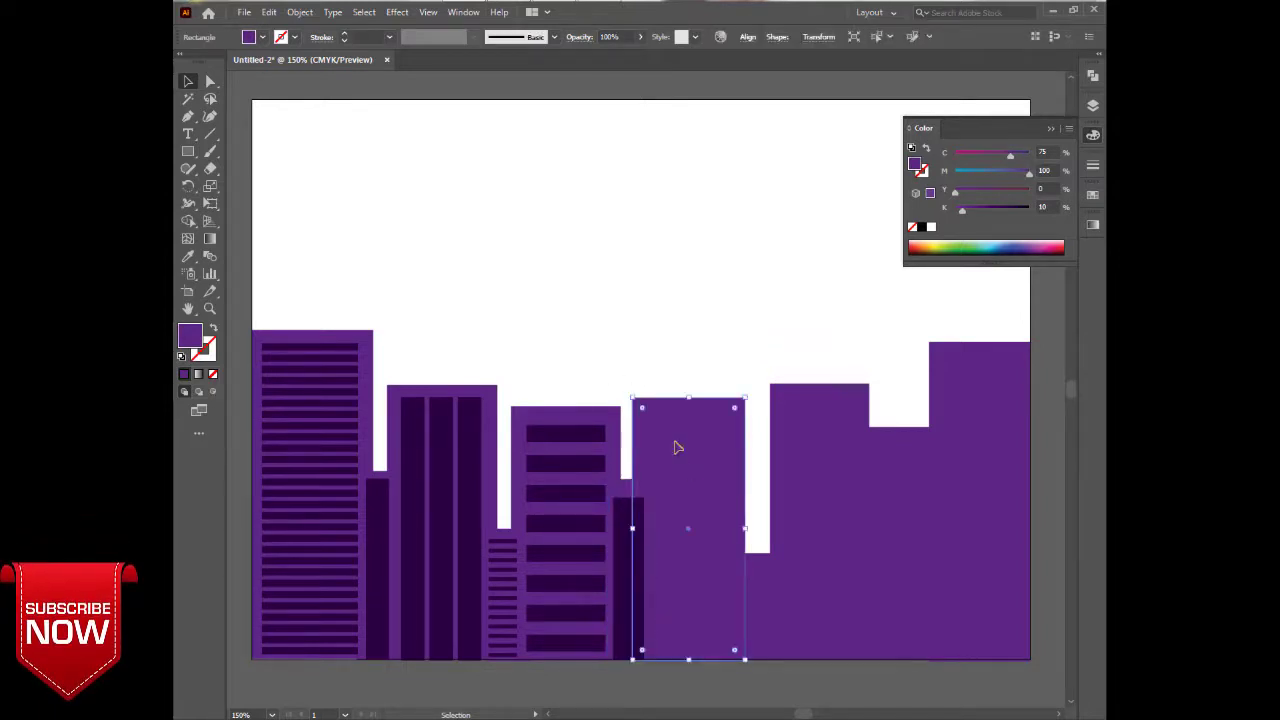
{"action": "left_click", "coordinate": [188, 256]}
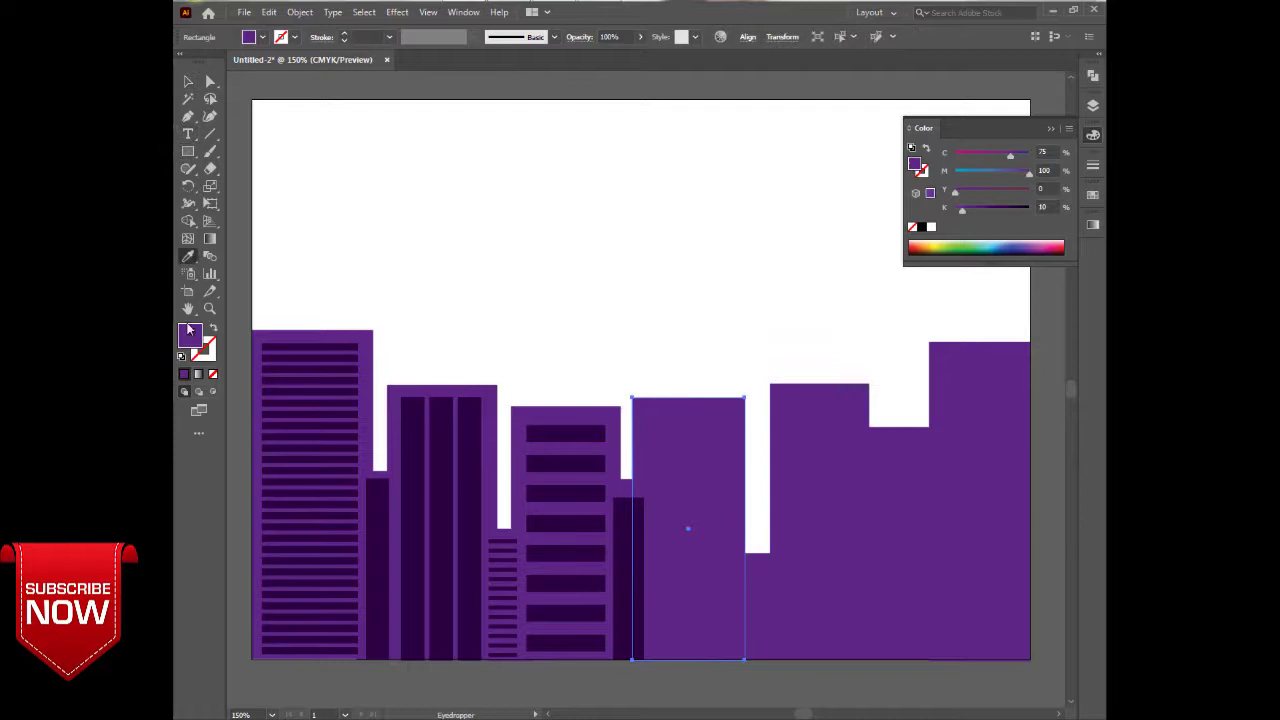
{"action": "left_click", "coordinate": [315, 367]}
{"action": "left_click", "coordinate": [188, 151]}
{"action": "key", "text": "ctrl+z"}
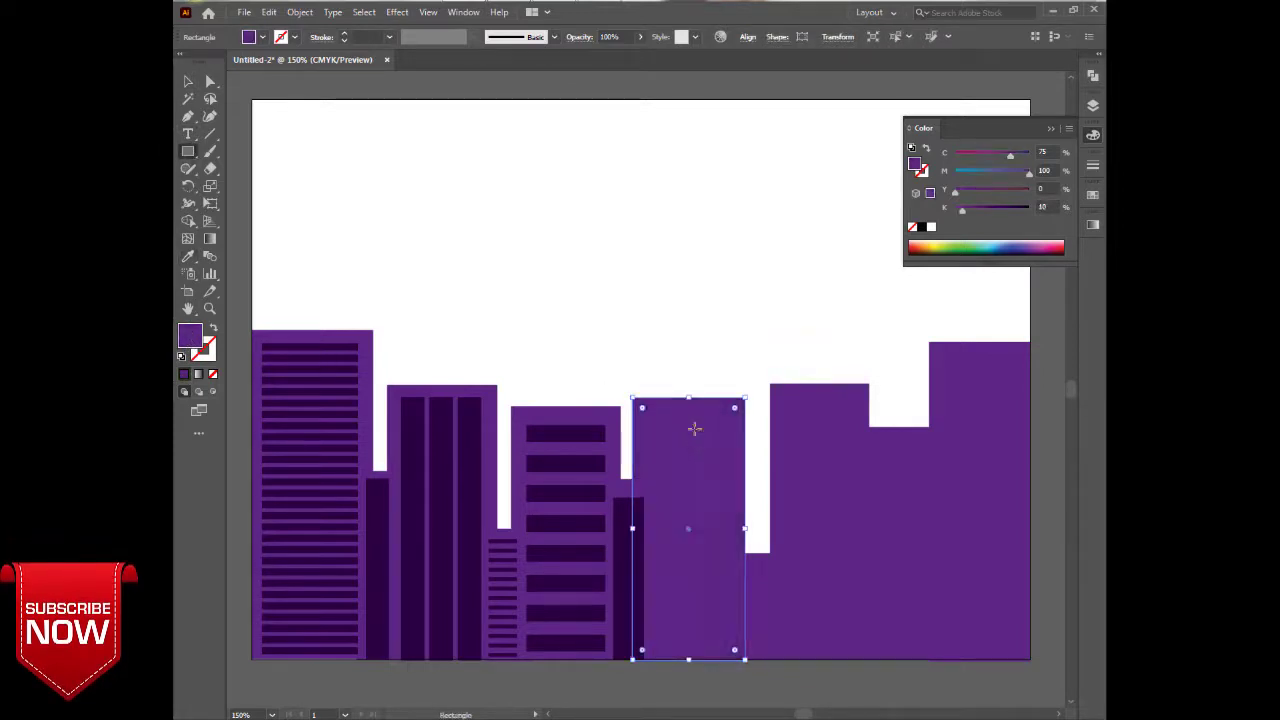
{"action": "left_click", "coordinate": [188, 82]}
{"action": "key", "text": "ctrl+shift+a"}
Draw a thin dark purple vertical bar from near the fourth building's roof to its base and nudge it towards the left edge.
{"action": "left_click", "coordinate": [188, 256]}
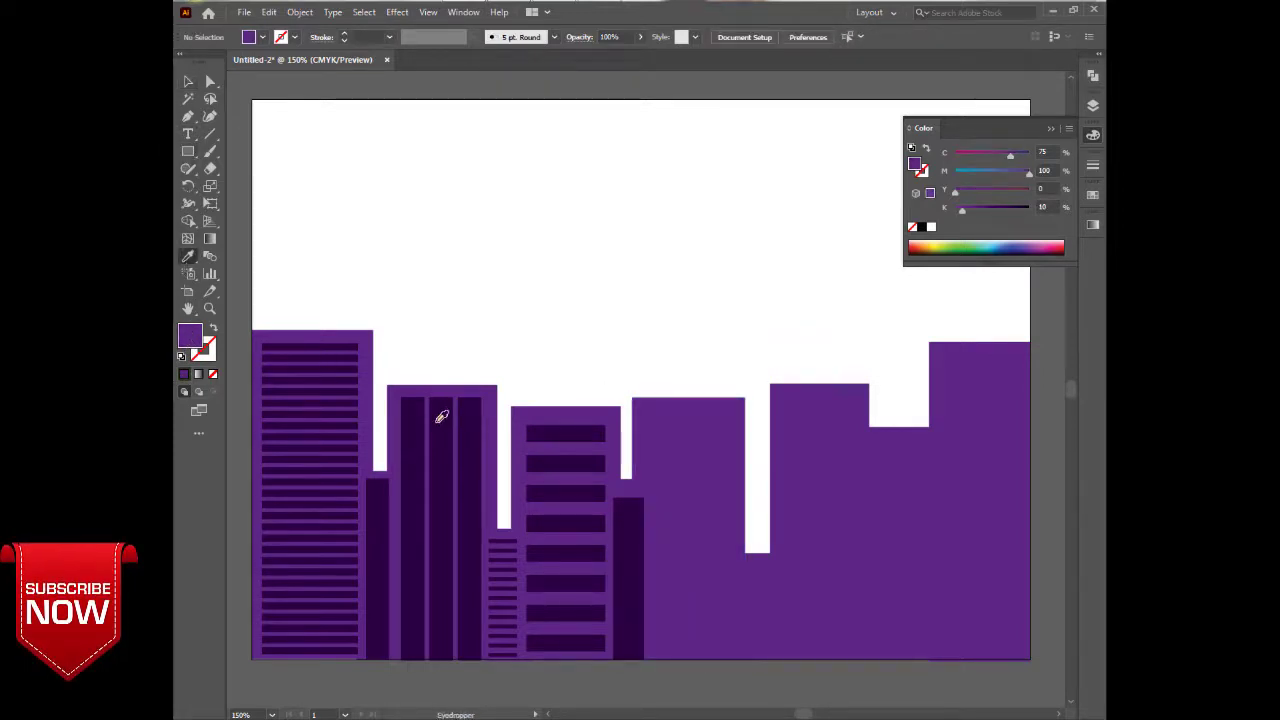
{"action": "left_click", "coordinate": [440, 417]}
{"action": "key", "text": "m"}
{"action": "left_click_drag", "start_coordinate": [665, 415], "coordinate": [669, 660]}
{"action": "left_click", "coordinate": [188, 82]}
{"action": "key", "text": "Left"}
{"action": "key", "text": "Left"}
{"action": "key", "text": "Left"}
{"action": "key", "text": "Left"}
{"action": "key", "text": "Left"}
{"action": "key", "text": "Left"}
{"action": "key", "text": "Left"}
{"action": "key", "text": "Left"}
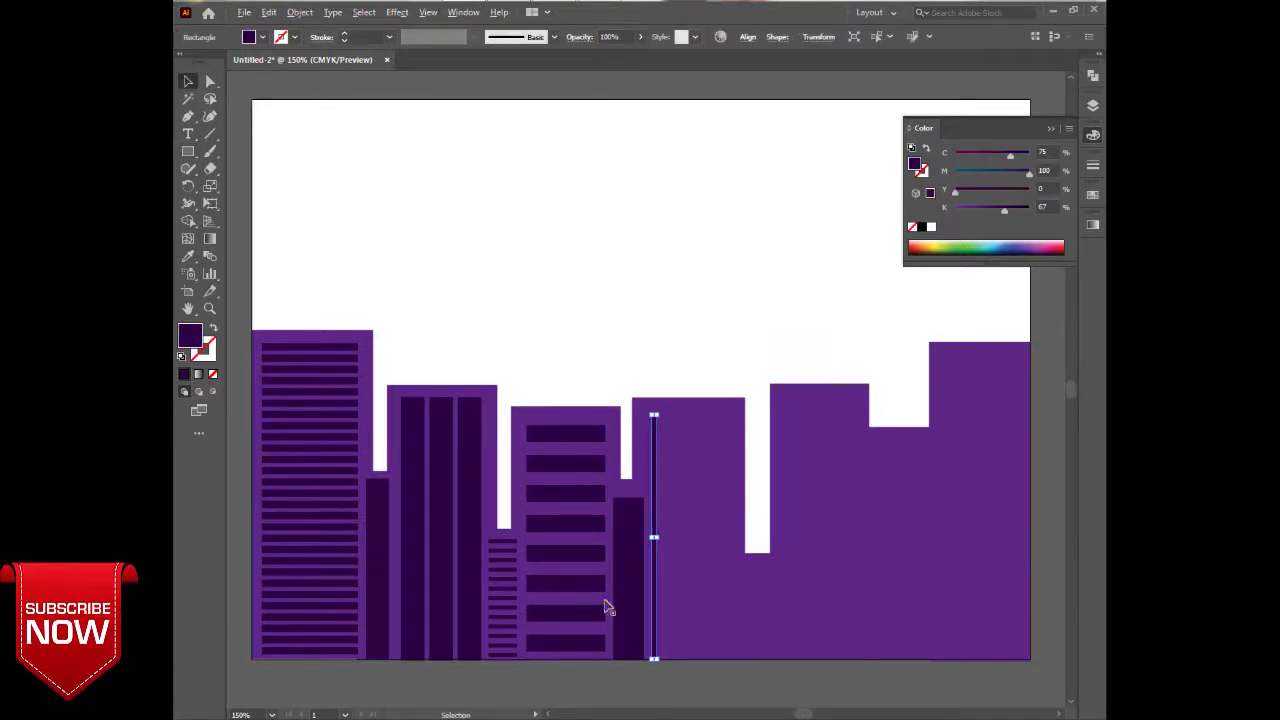
Duplicate the thin vertical bar just to its right and repeat the copy across the fourth building's width.
{"action": "left_click_drag", "start_coordinate": [660, 597], "coordinate": [669, 598]}
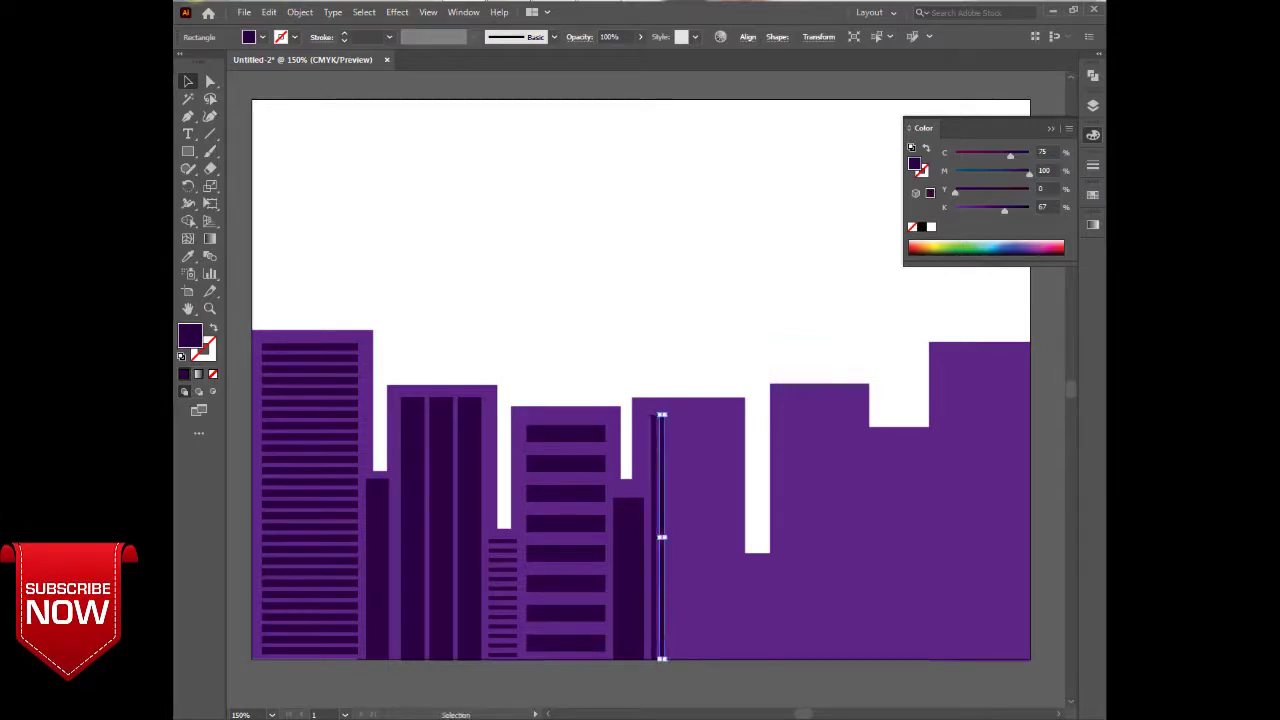
{"action": "key", "text": "ctrl+d"}
{"action": "key", "text": "ctrl+d"}
{"action": "key", "text": "ctrl+d"}
{"action": "key", "text": "ctrl+d"}
{"action": "key", "text": "ctrl+d"}
{"action": "key", "text": "ctrl+d"}
{"action": "key", "text": "ctrl+d"}
{"action": "key", "text": "ctrl+d"}
{"action": "key", "text": "ctrl+d"}
{"action": "key", "text": "ctrl+d"}
{"action": "key", "text": "ctrl+d"}
{"action": "key", "text": "ctrl+d"}
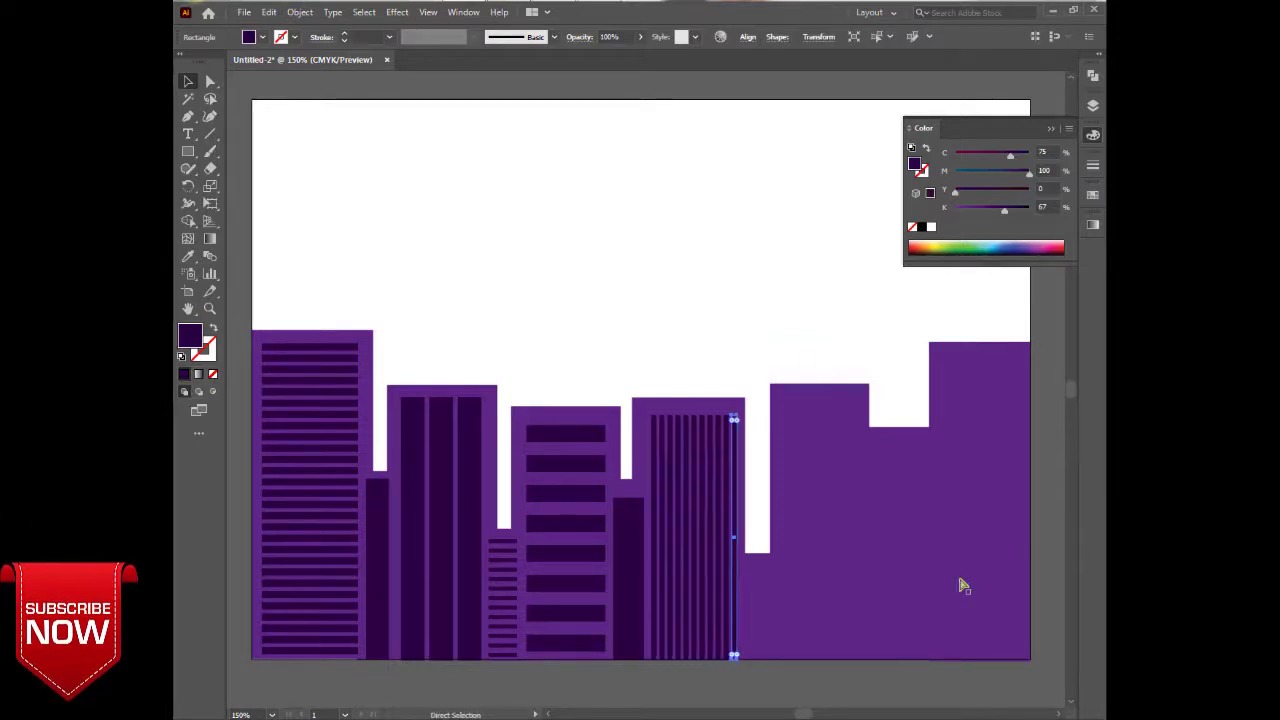
Select all thin vertical bars on the fourth building and stretch them slightly towards its left edge.
{"action": "left_click_drag", "start_coordinate": [763, 437], "coordinate": [655, 452]}
{"action": "left_click", "coordinate": [645, 580], "text": "shift"}
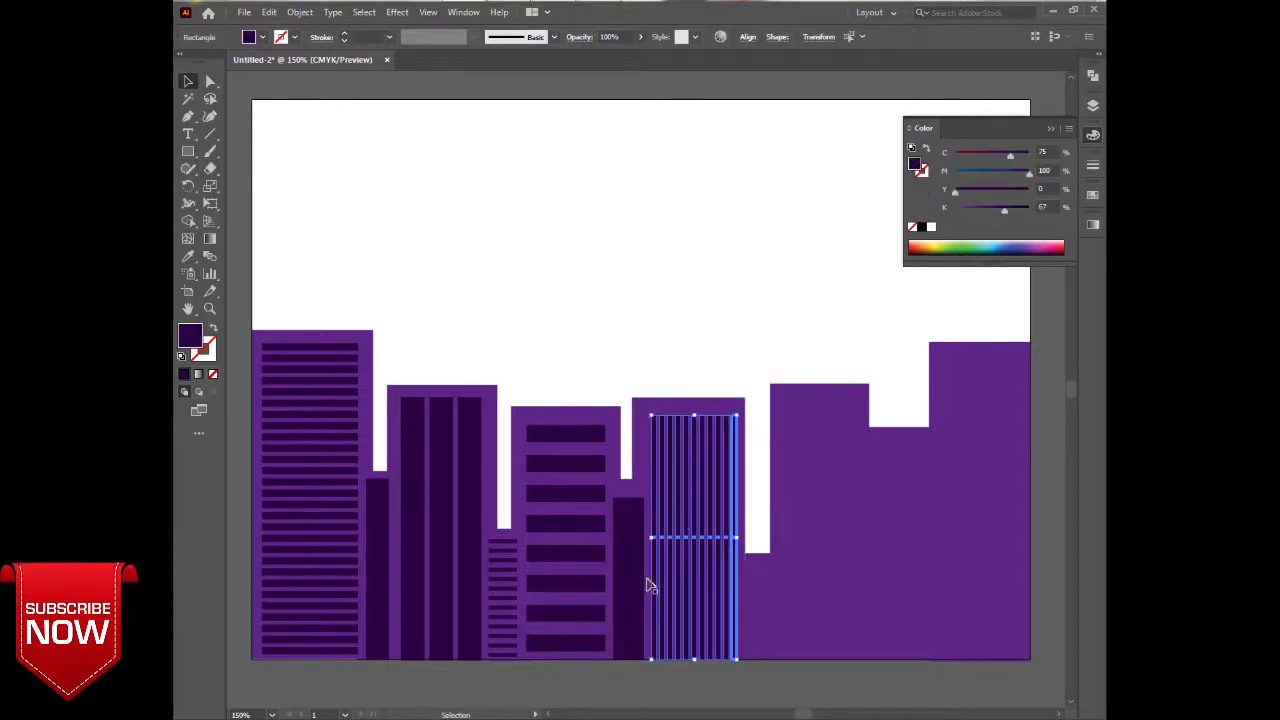
{"action": "left_click", "coordinate": [680, 357]}
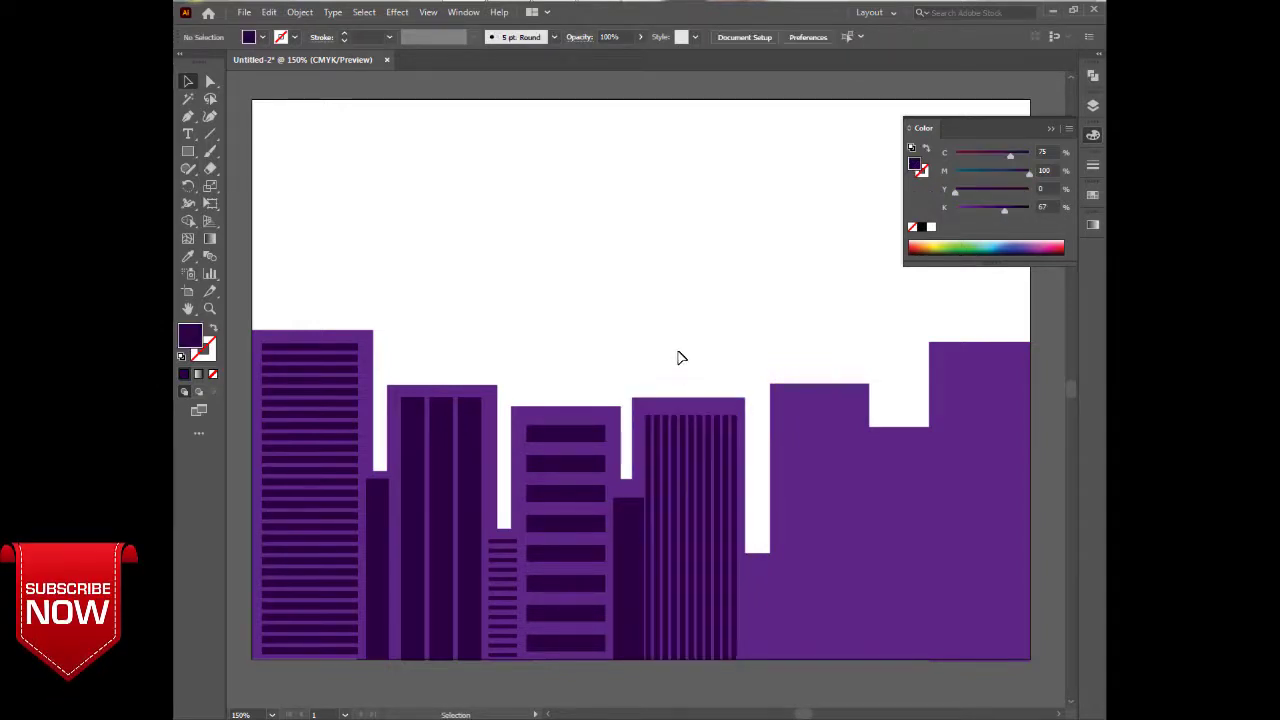
Draw a rectangle over the short building between the fourth and fifth ones and fill it with the sampled dark purple.
{"action": "left_click", "coordinate": [766, 603]}
{"action": "left_click", "coordinate": [342, 256]}
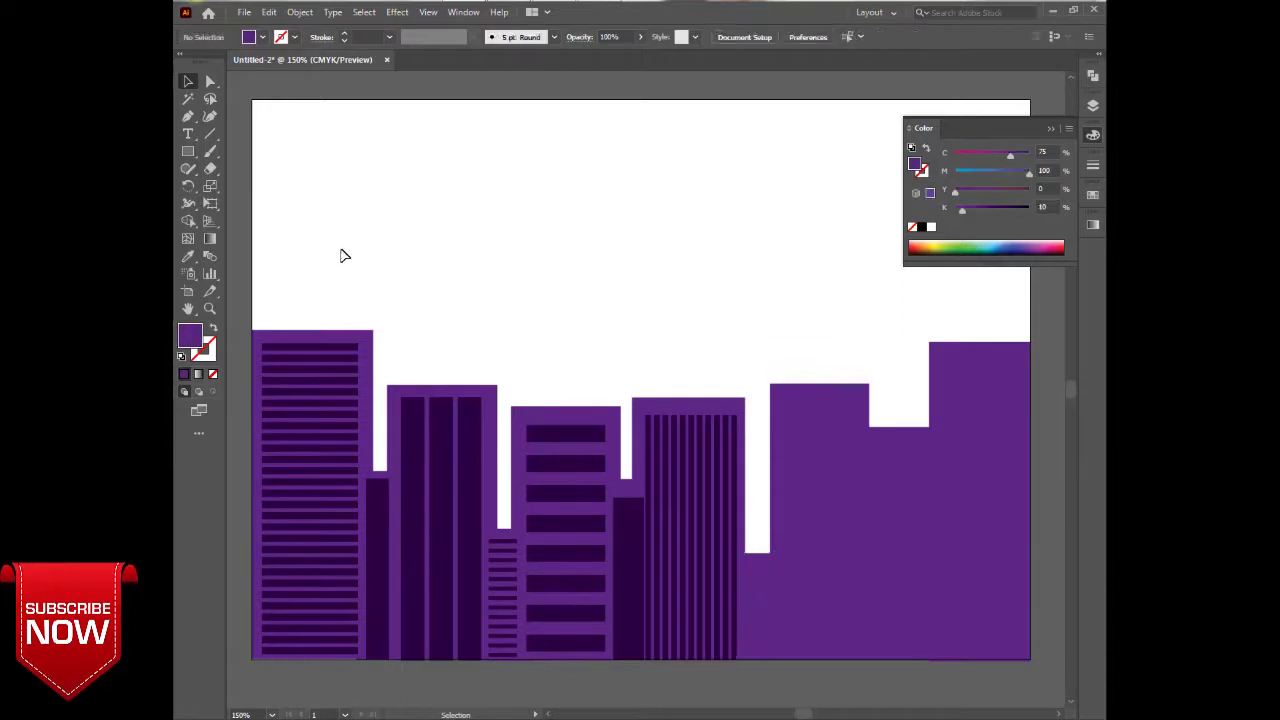
{"action": "left_click", "coordinate": [187, 151]}
{"action": "left_click_drag", "start_coordinate": [748, 560], "coordinate": [772, 659]}
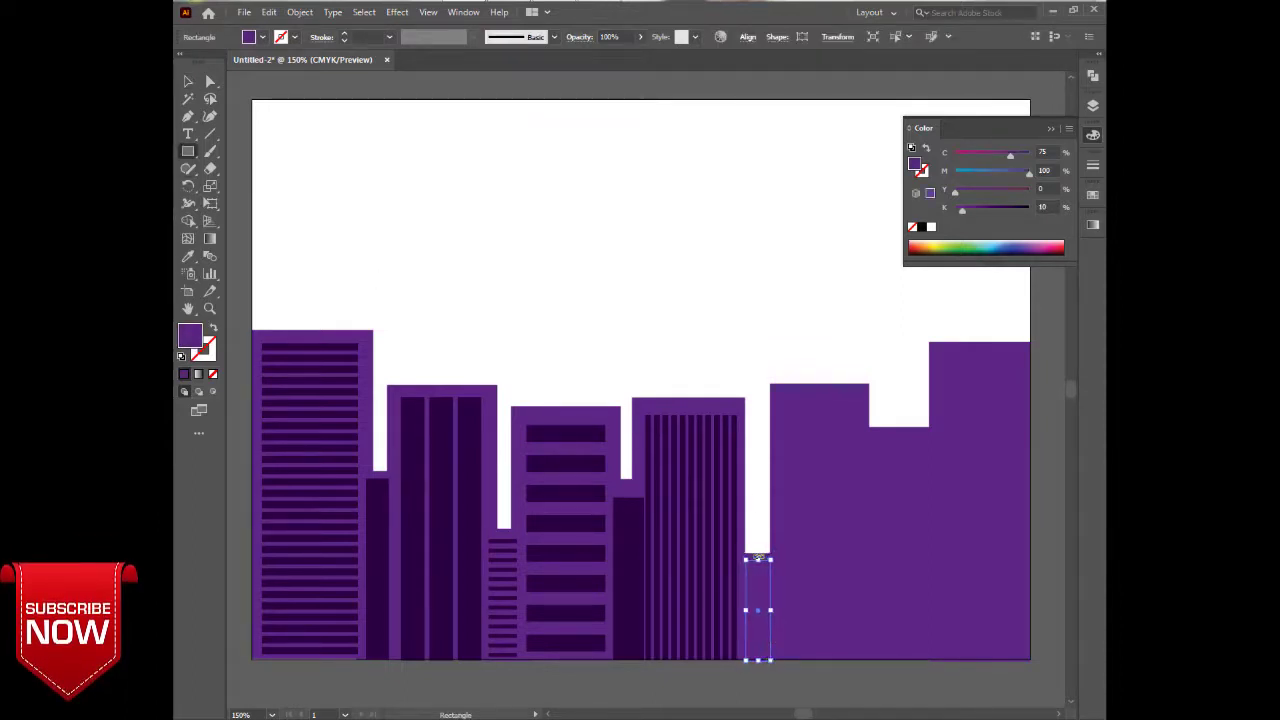
{"action": "left_click", "coordinate": [187, 256]}
{"action": "left_click", "coordinate": [449, 405]}
{"action": "left_click", "coordinate": [185, 81]}
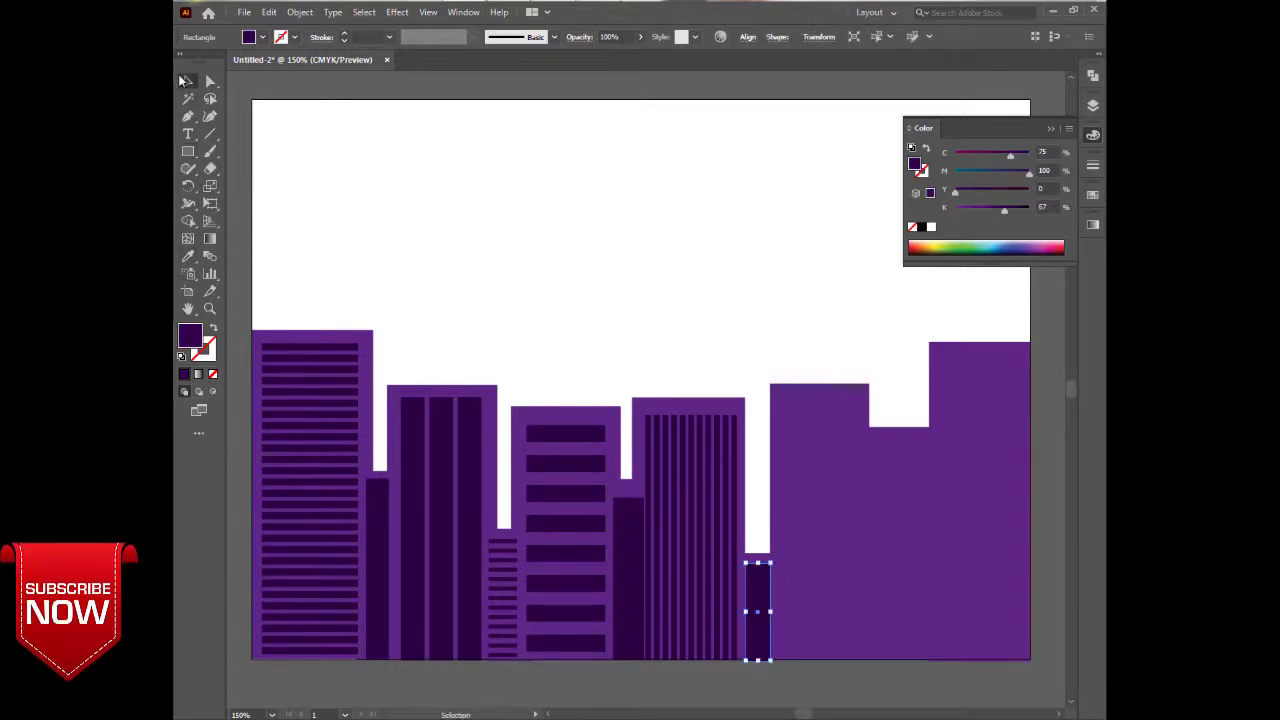
{"action": "left_click", "coordinate": [363, 235]}
Draw a small horizontal bar near the fifth building's roof and fill it with the sampled dark purple.
{"action": "left_click", "coordinate": [820, 472]}
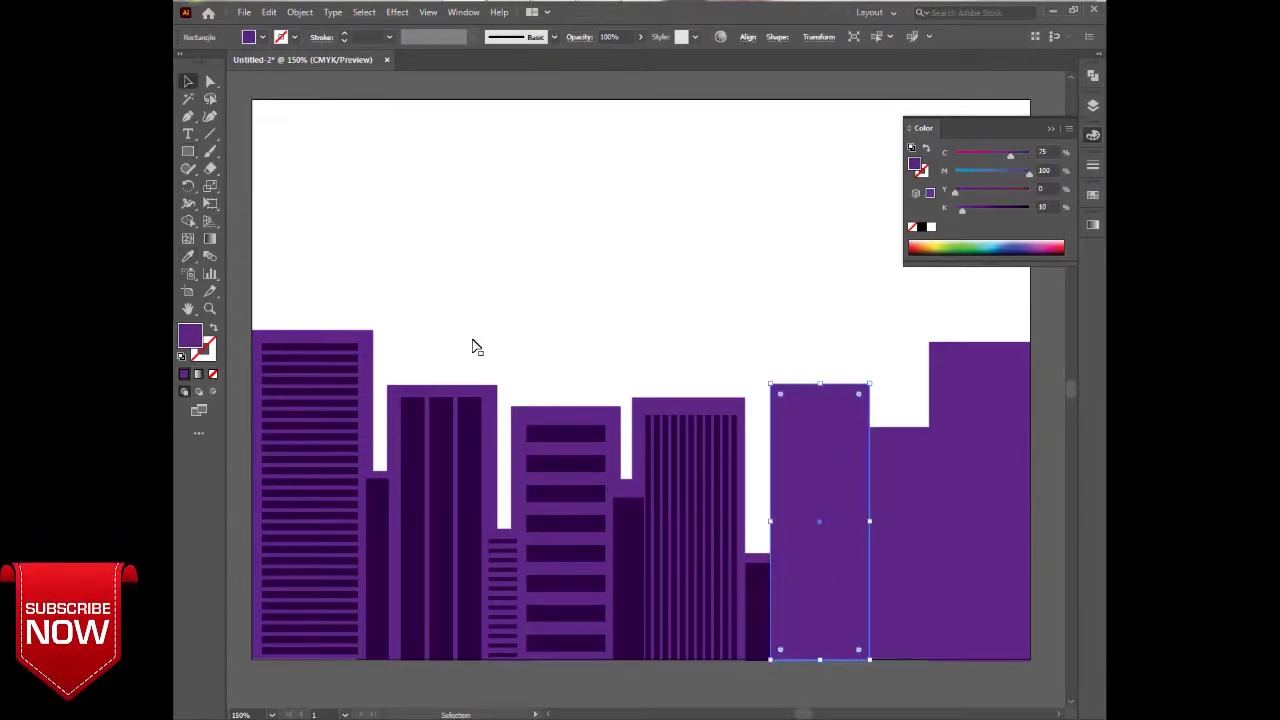
{"action": "left_click", "coordinate": [187, 151]}
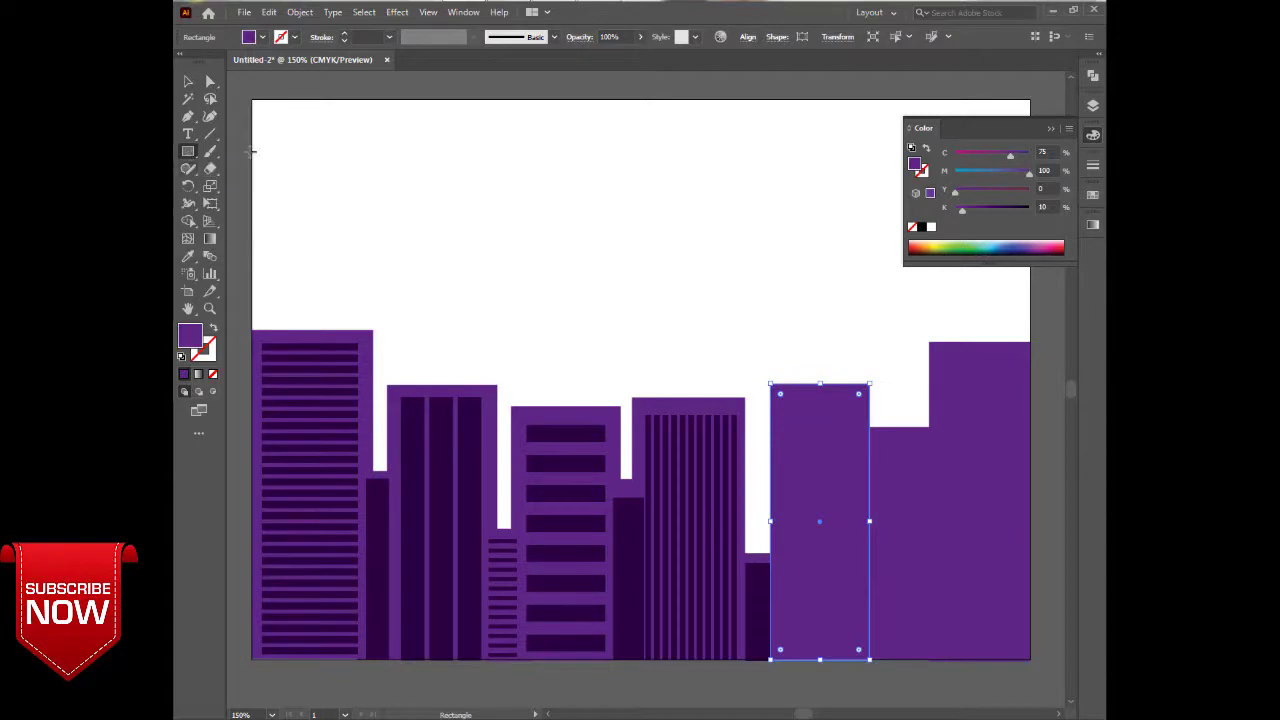
{"action": "left_click_drag", "start_coordinate": [788, 409], "coordinate": [824, 420]}
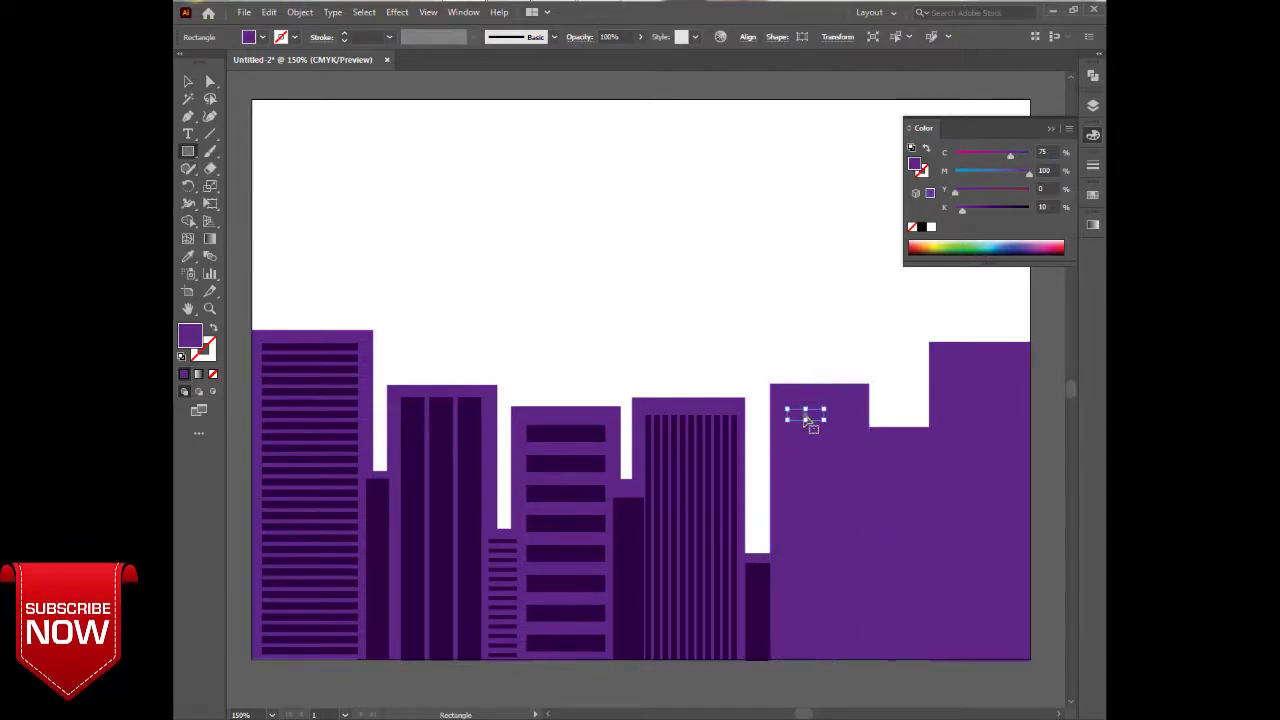
{"action": "left_click", "coordinate": [187, 258]}
{"action": "left_click", "coordinate": [410, 401]}
{"action": "left_click", "coordinate": [185, 82]}
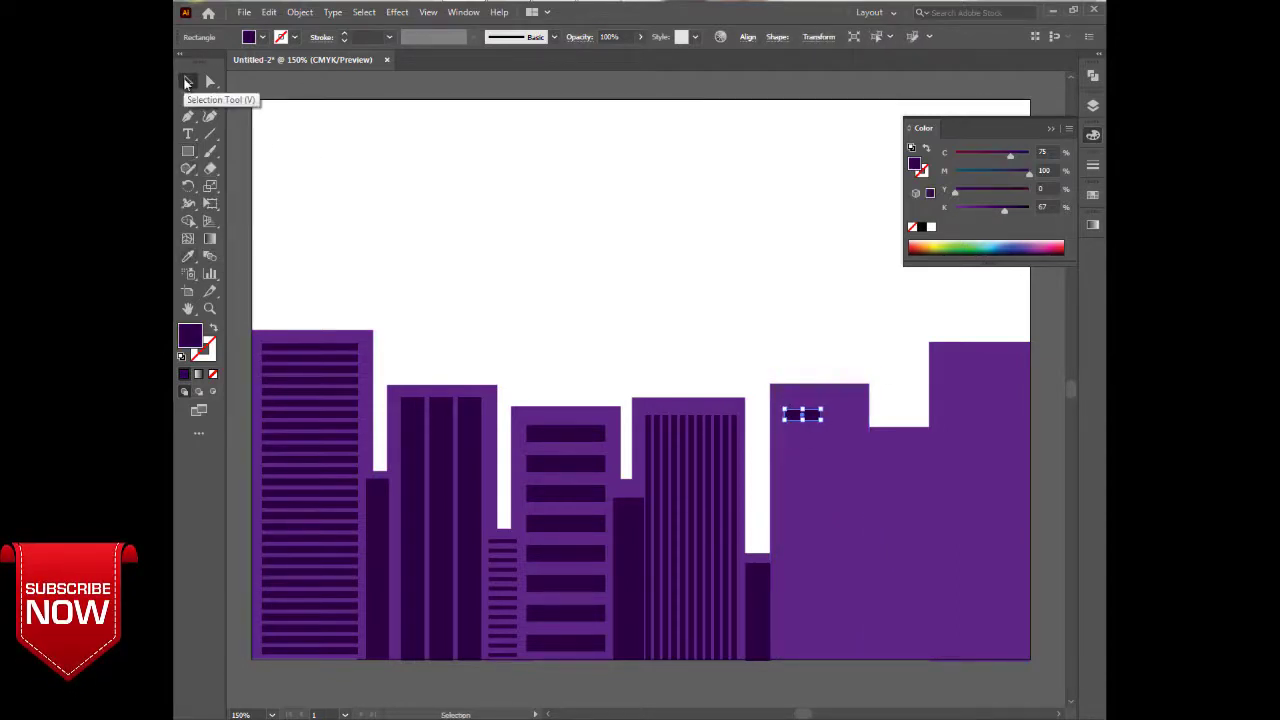
Nudge the small dark bar left and up into the fifth building's upper left corner.
{"action": "key", "text": "Left"}
{"action": "key", "text": "Left"}
{"action": "key", "text": "Left"}
{"action": "key", "text": "Left"}
{"action": "key", "text": "Up"}
{"action": "key", "text": "Up"}
{"action": "key", "text": "Up"}
{"action": "key", "text": "Up"}
{"action": "key", "text": "Up"}
{"action": "key", "text": "Up"}
{"action": "key", "text": "Up"}
{"action": "key", "text": "Up"}
{"action": "key", "text": "Up"}
{"action": "key", "text": "Up"}
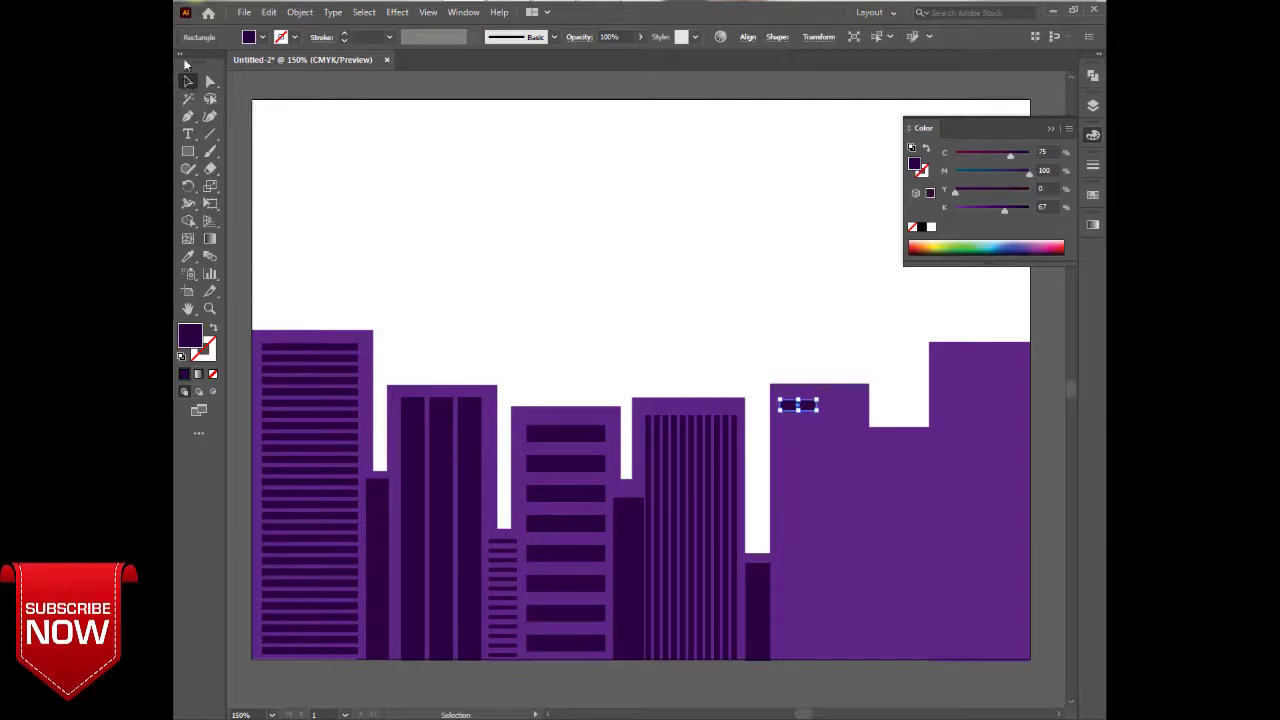
Duplicate the small dark bar beside itself on the fifth building and copy the resulting pair just below.
{"action": "left_click_drag", "start_coordinate": [800, 408], "coordinate": [840, 410]}
{"action": "key", "text": "ctrl+shift+a"}
{"action": "left_click", "coordinate": [810, 407]}
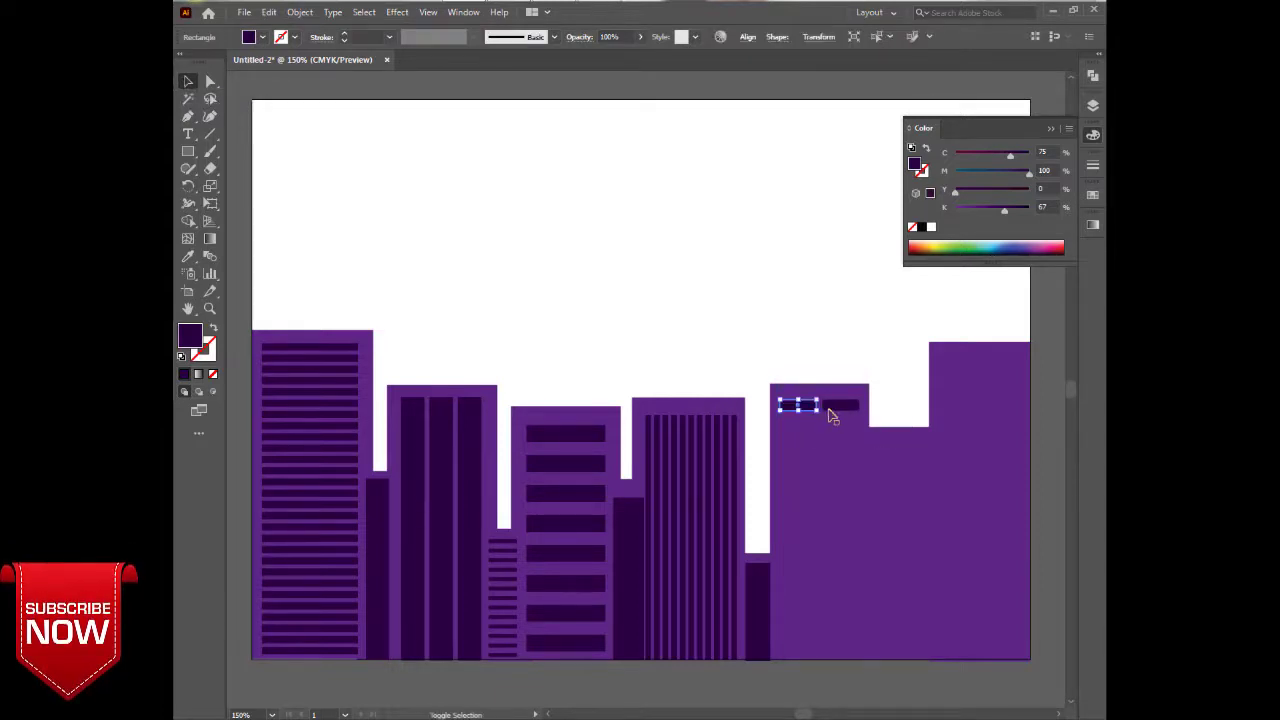
{"action": "left_click", "coordinate": [829, 409], "text": "shift"}
{"action": "left_click", "coordinate": [807, 409], "text": "shift"}
{"action": "left_click", "coordinate": [808, 406], "text": "shift"}
{"action": "left_click_drag", "start_coordinate": [808, 406], "coordinate": [829, 434]}
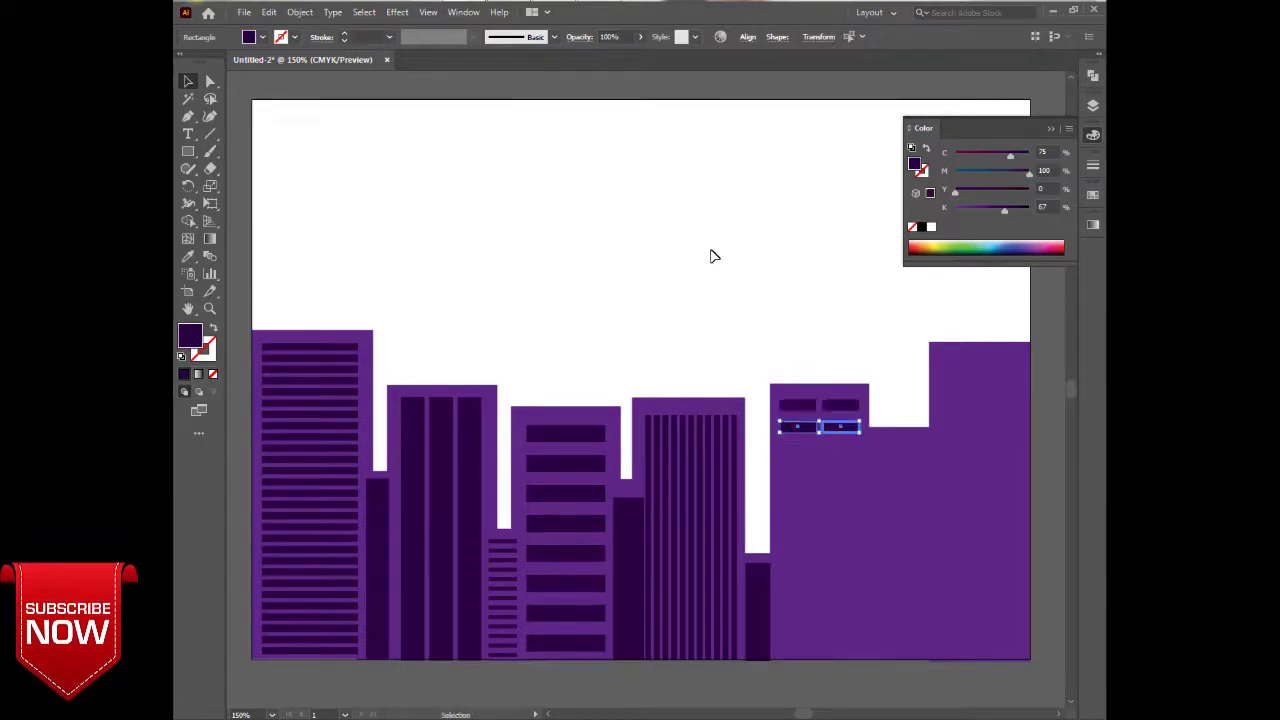
Repeat the bar pair evenly down to the fifth building's base and remove the extra pair beyond the artboard.
{"action": "key", "text": "ctrl+d"}
{"action": "key", "text": "ctrl+d"}
{"action": "key", "text": "ctrl+d"}
{"action": "key", "text": "ctrl+d"}
{"action": "key", "text": "ctrl+d"}
{"action": "key", "text": "ctrl+d"}
{"action": "key", "text": "ctrl+d"}
{"action": "key", "text": "ctrl+d"}
{"action": "key", "text": "ctrl+d"}
{"action": "key", "text": "ctrl+d"}
{"action": "key", "text": "ctrl+d"}
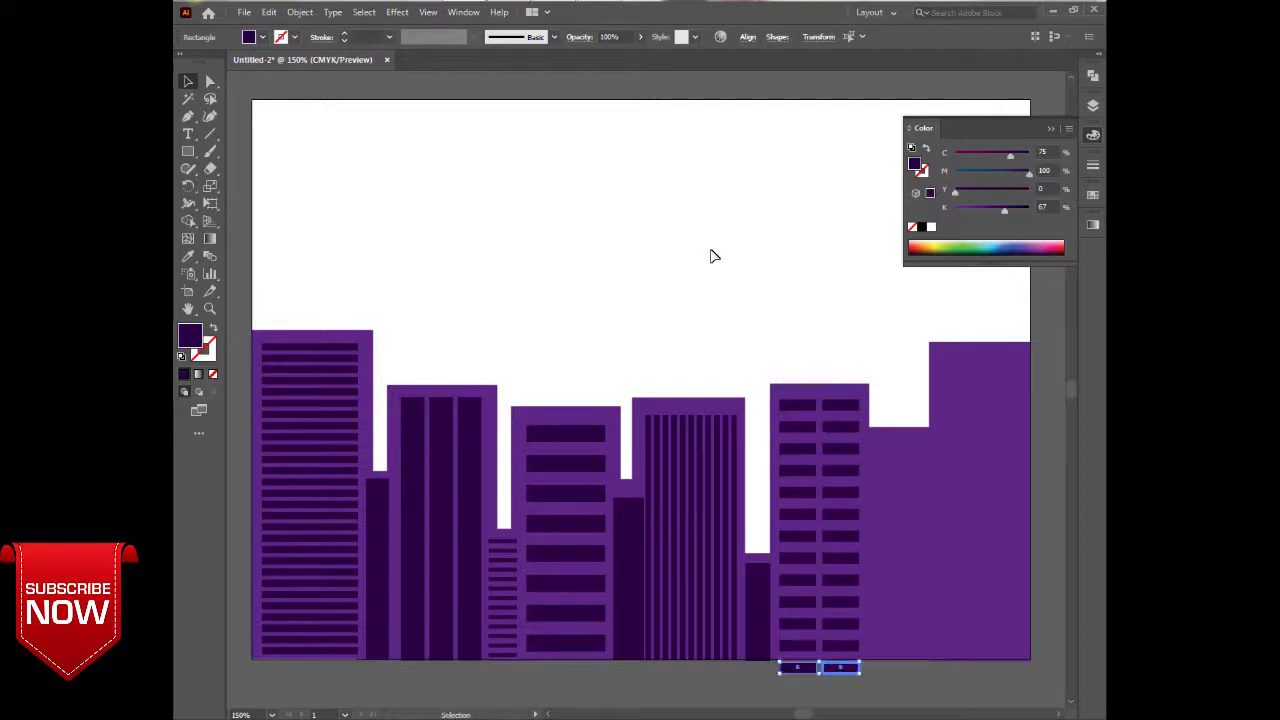
{"action": "key", "text": "ctrl+z"}
{"action": "left_click", "coordinate": [712, 276]}
Draw a thin vertical bar along the left side of the building after the fifth and fill it with the sampled dark purple.
{"action": "left_click", "coordinate": [922, 432]}
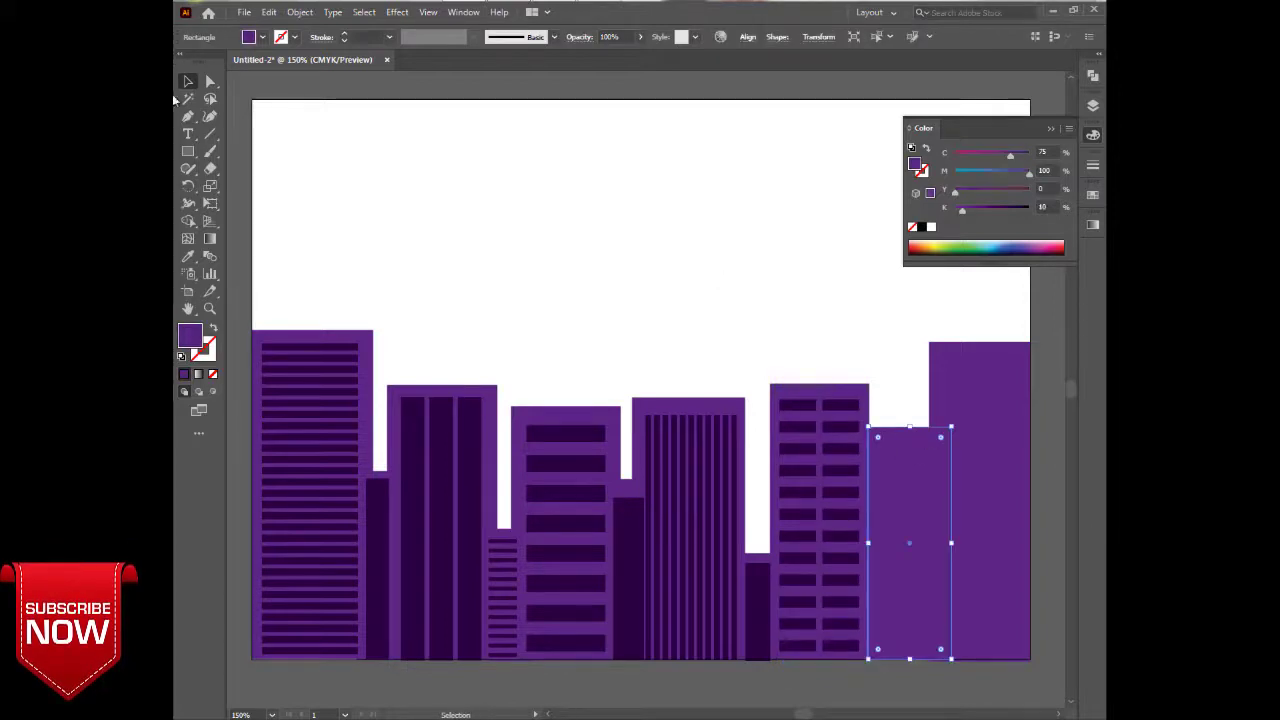
{"action": "left_click", "coordinate": [478, 212]}
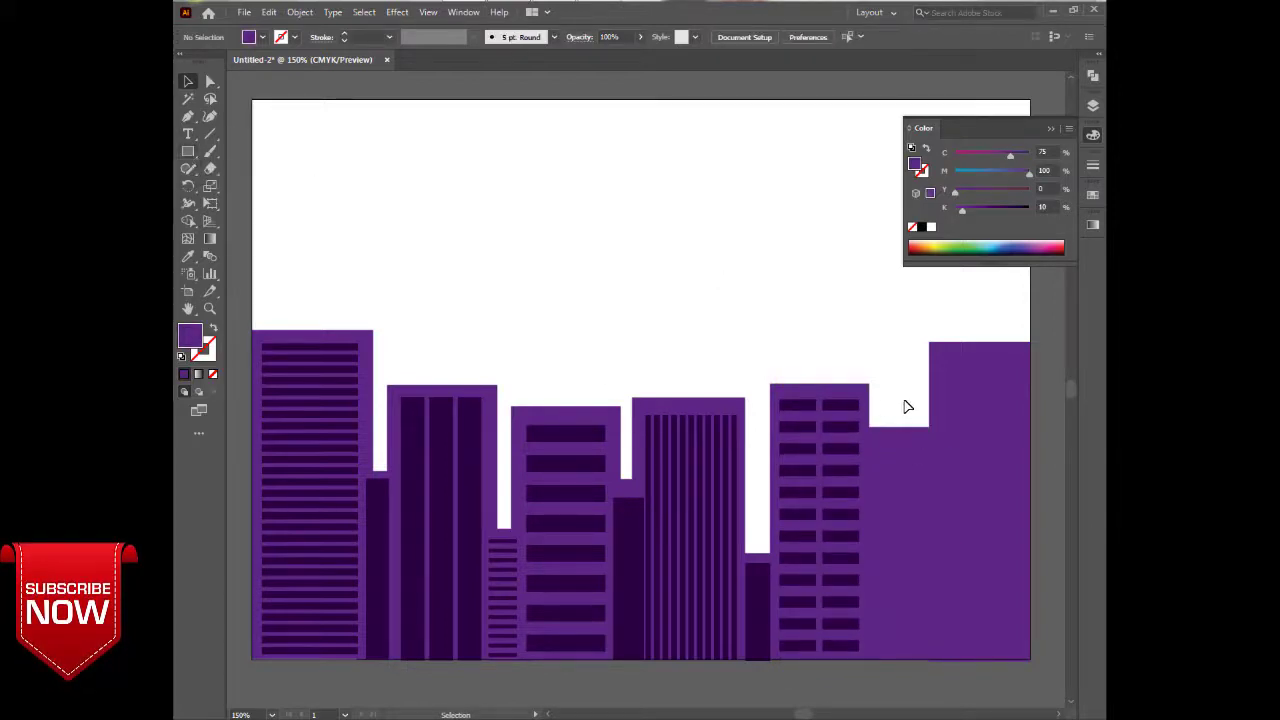
{"action": "left_click", "coordinate": [906, 445]}
{"action": "left_click", "coordinate": [187, 151]}
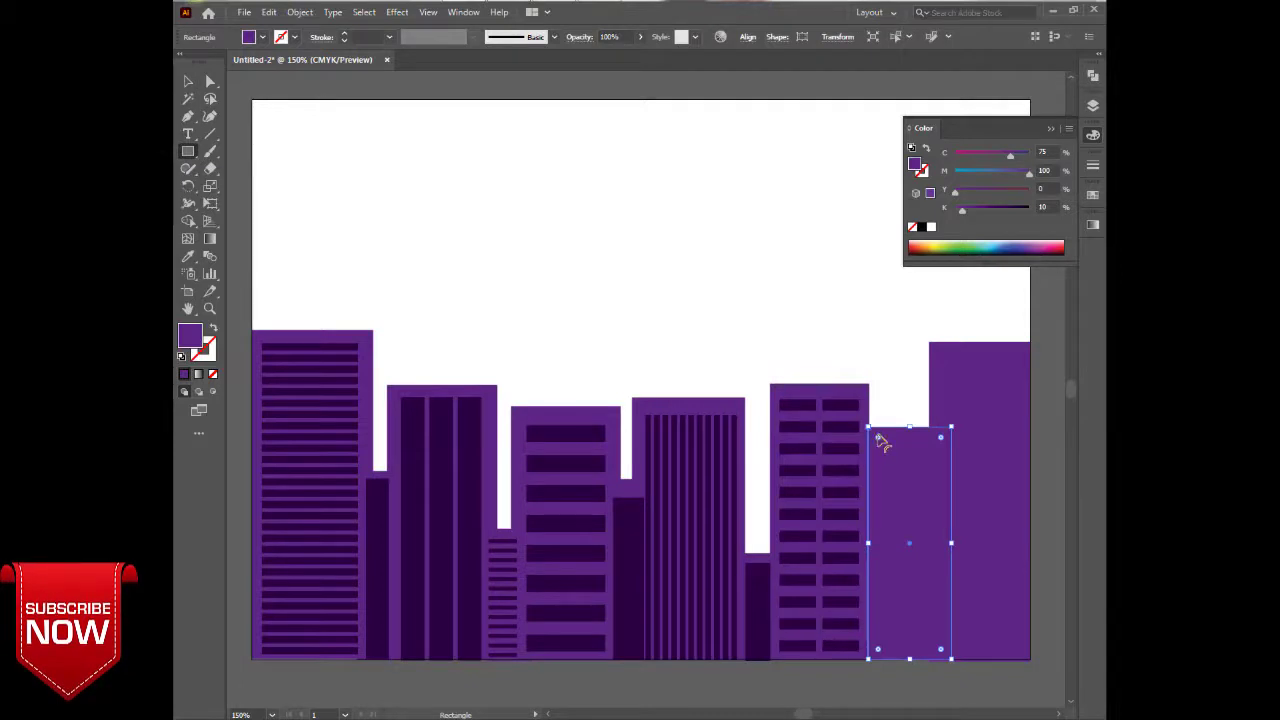
{"action": "left_click_drag", "start_coordinate": [880, 440], "coordinate": [877, 658]}
{"action": "left_click", "coordinate": [187, 256]}
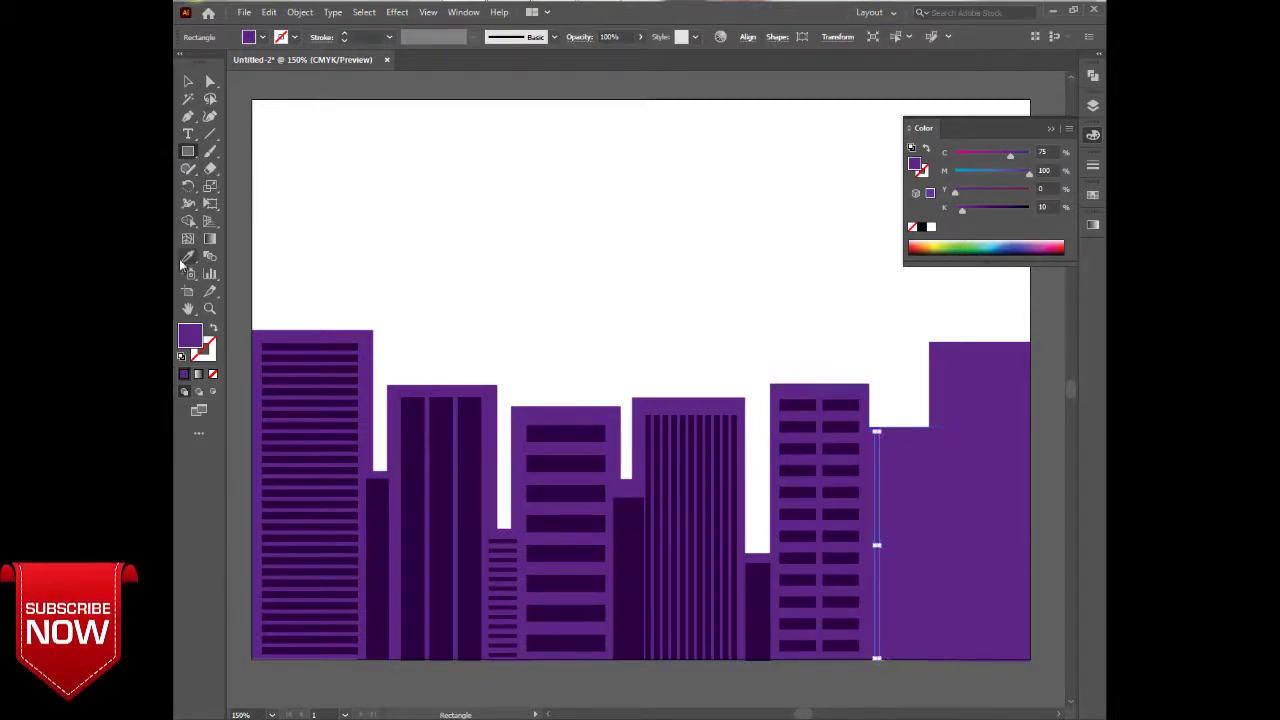
{"action": "left_click", "coordinate": [416, 396]}
{"action": "key", "text": "v"}
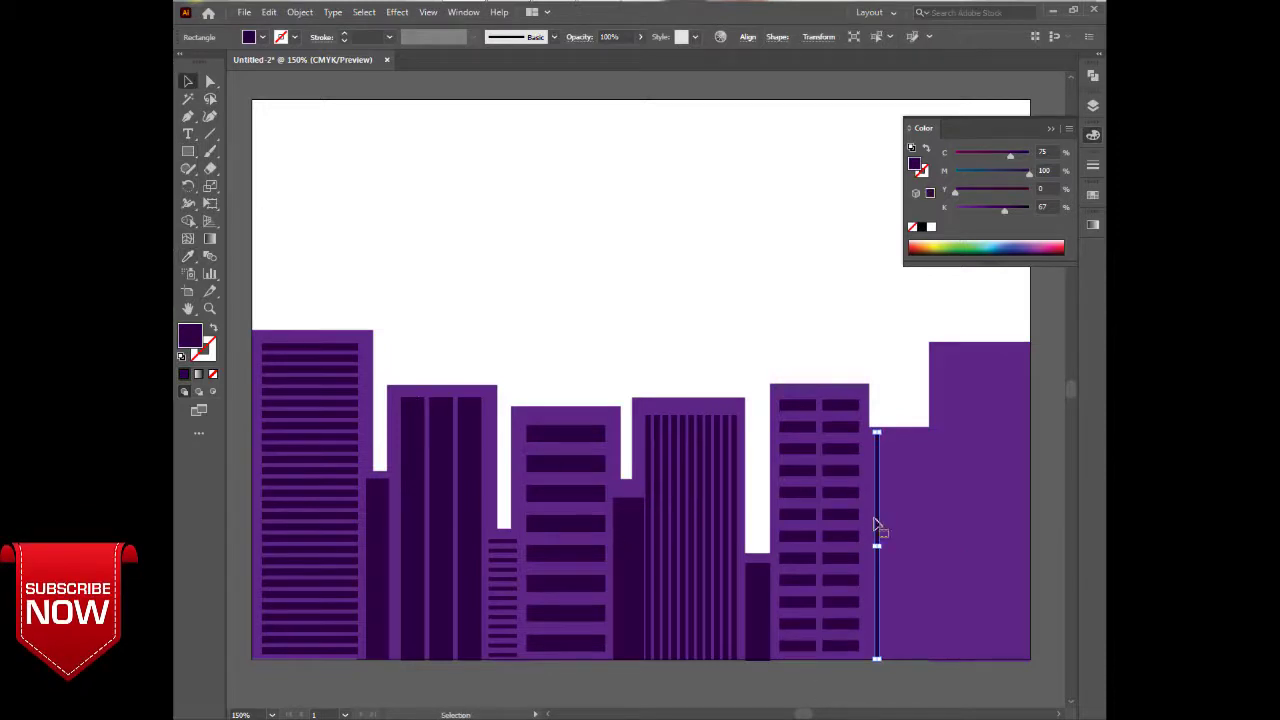
Duplicate the thin bar just to its right and repeat the copy across the building up to the rightmost one.
{"action": "left_click_drag", "start_coordinate": [875, 525], "coordinate": [887, 522]}
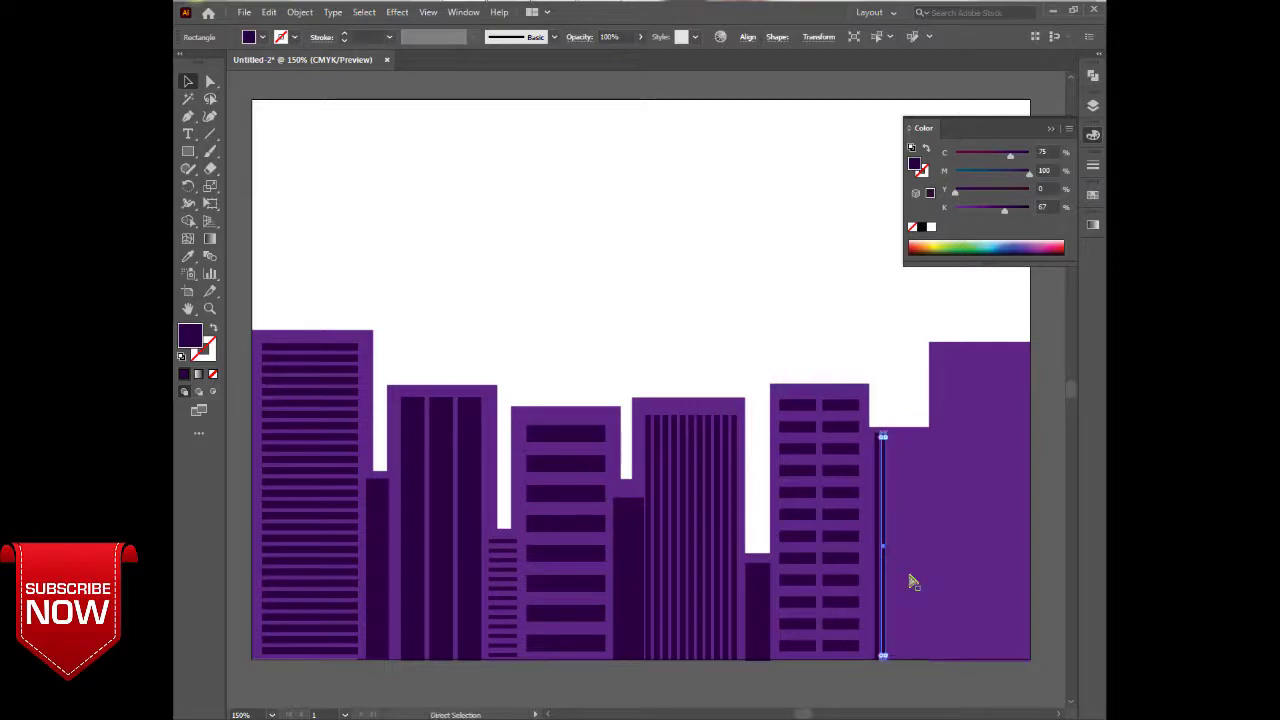
{"action": "key", "text": "ctrl+d"}
{"action": "key", "text": "ctrl+d"}
{"action": "key", "text": "ctrl+d"}
{"action": "key", "text": "ctrl+d"}
{"action": "key", "text": "ctrl+d"}
{"action": "key", "text": "ctrl+d"}
{"action": "key", "text": "ctrl+d"}
Draw a tall vertical bar along the left side of the rightmost building and fill it with the sampled dark purple.
{"action": "left_click", "coordinate": [940, 355]}
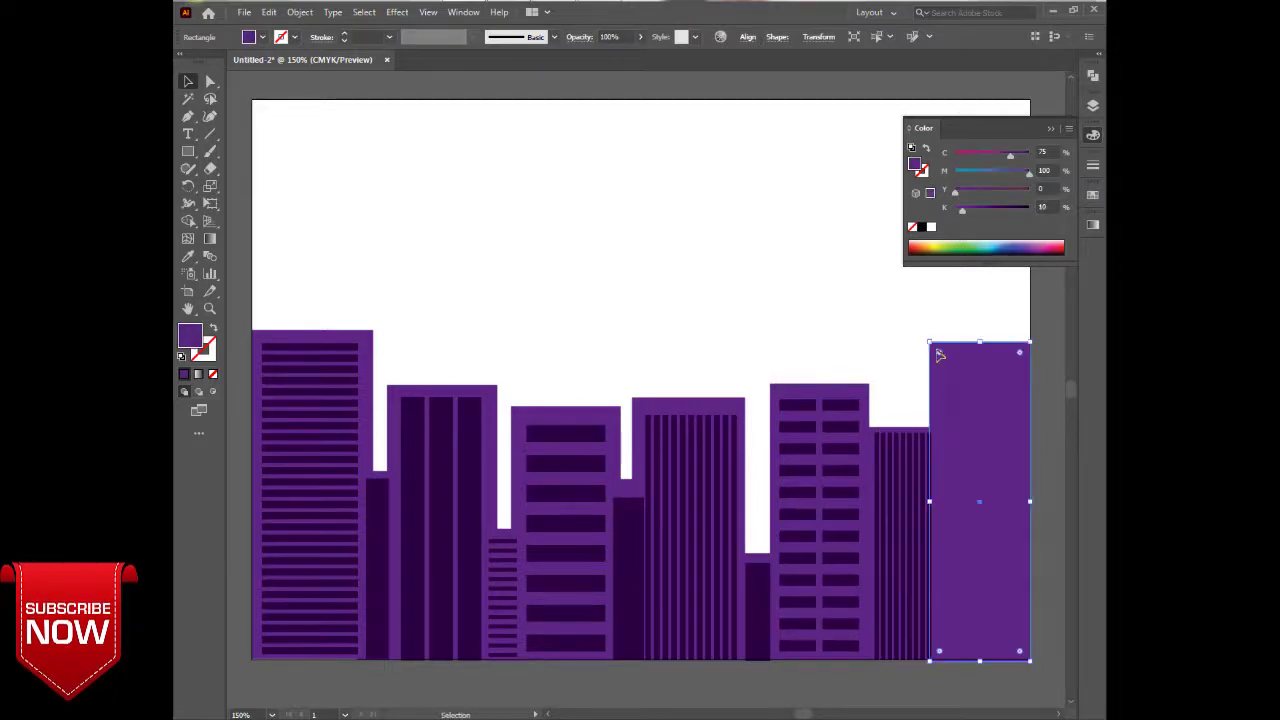
{"action": "left_click", "coordinate": [187, 153]}
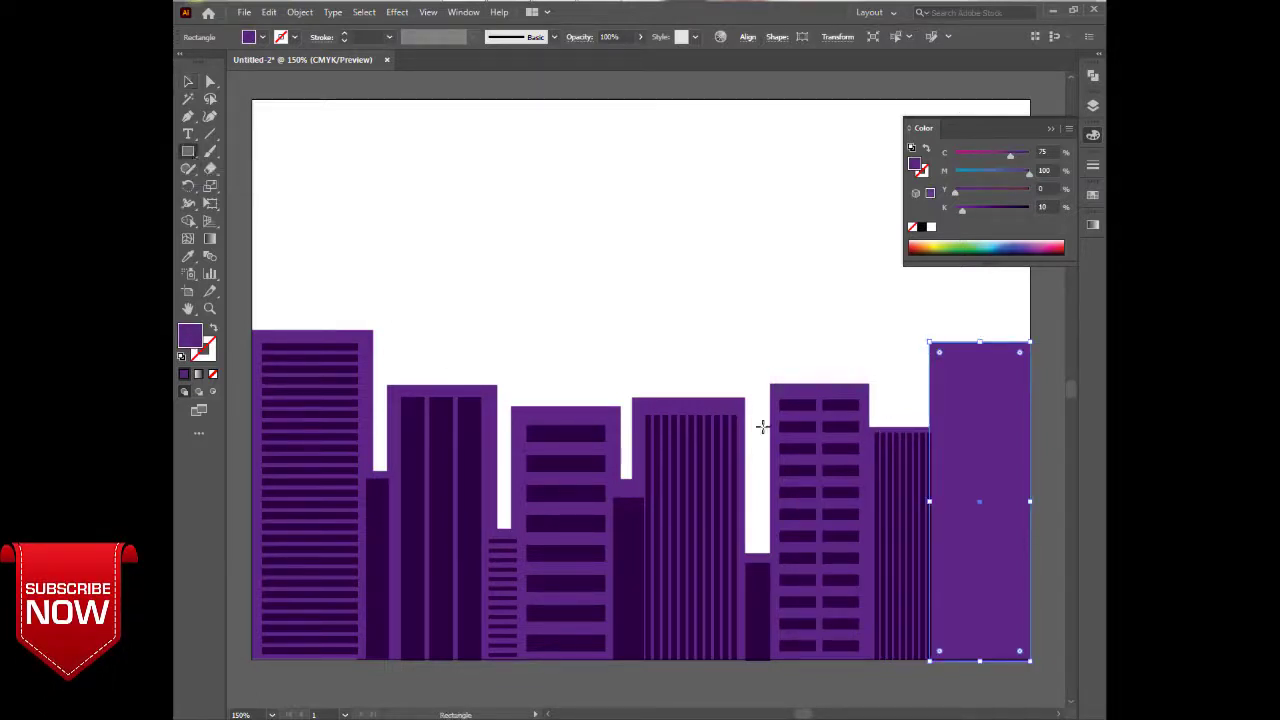
{"action": "left_click_drag", "start_coordinate": [939, 355], "coordinate": [960, 665]}
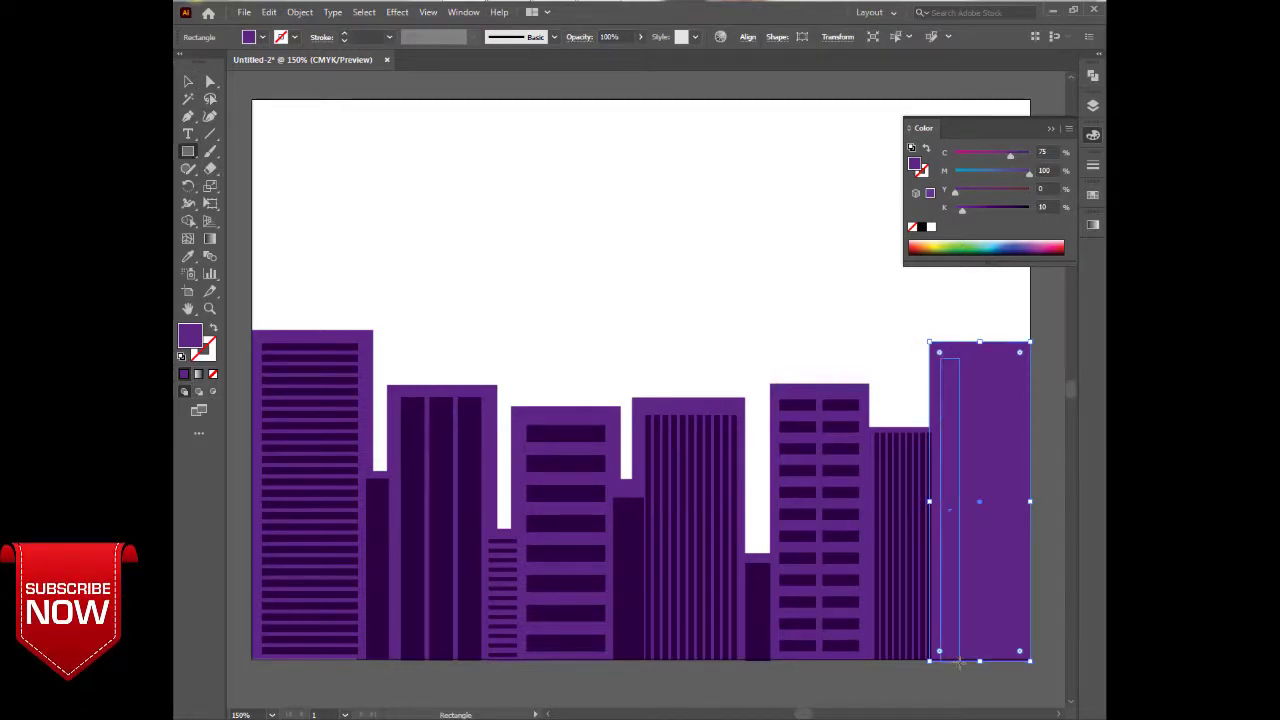
{"action": "left_click", "coordinate": [188, 256]}
{"action": "left_click", "coordinate": [291, 364]}
{"action": "left_click", "coordinate": [188, 82]}
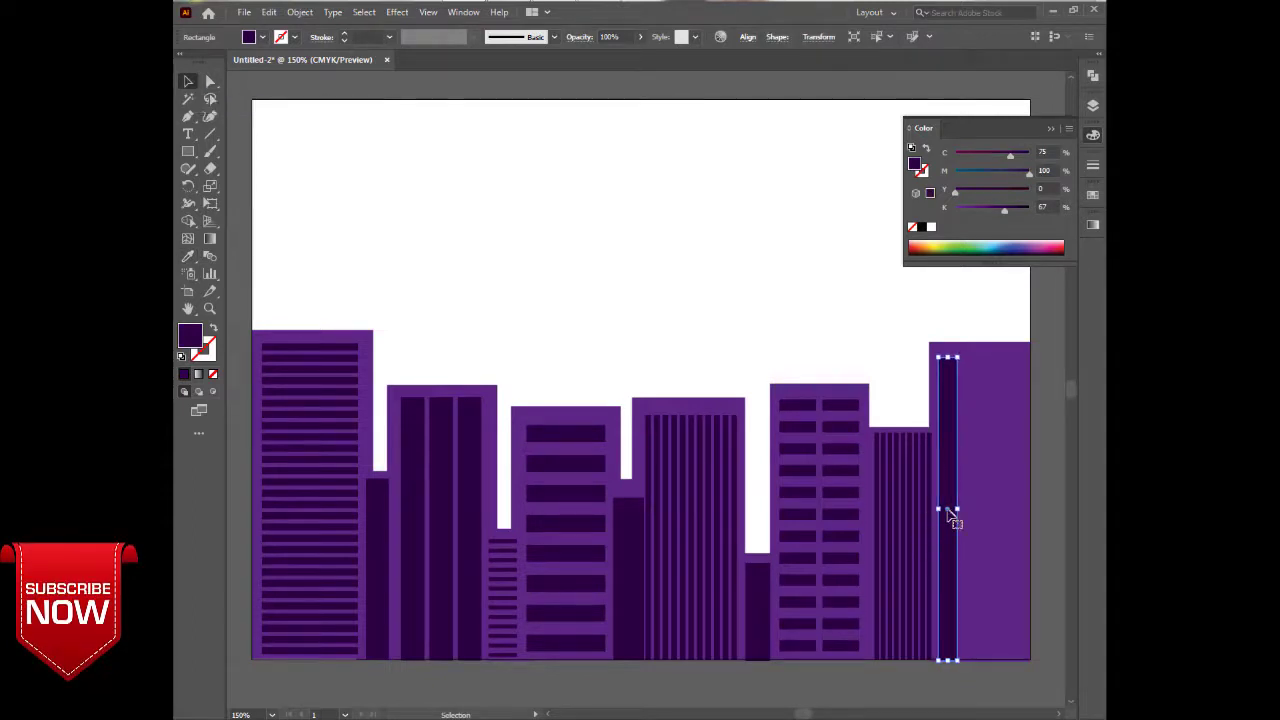
Duplicate the dark bar to its right and repeat the copy once, giving the rightmost building three evenly spaced bars.
{"action": "left_click_drag", "start_coordinate": [951, 517], "coordinate": [977, 517]}
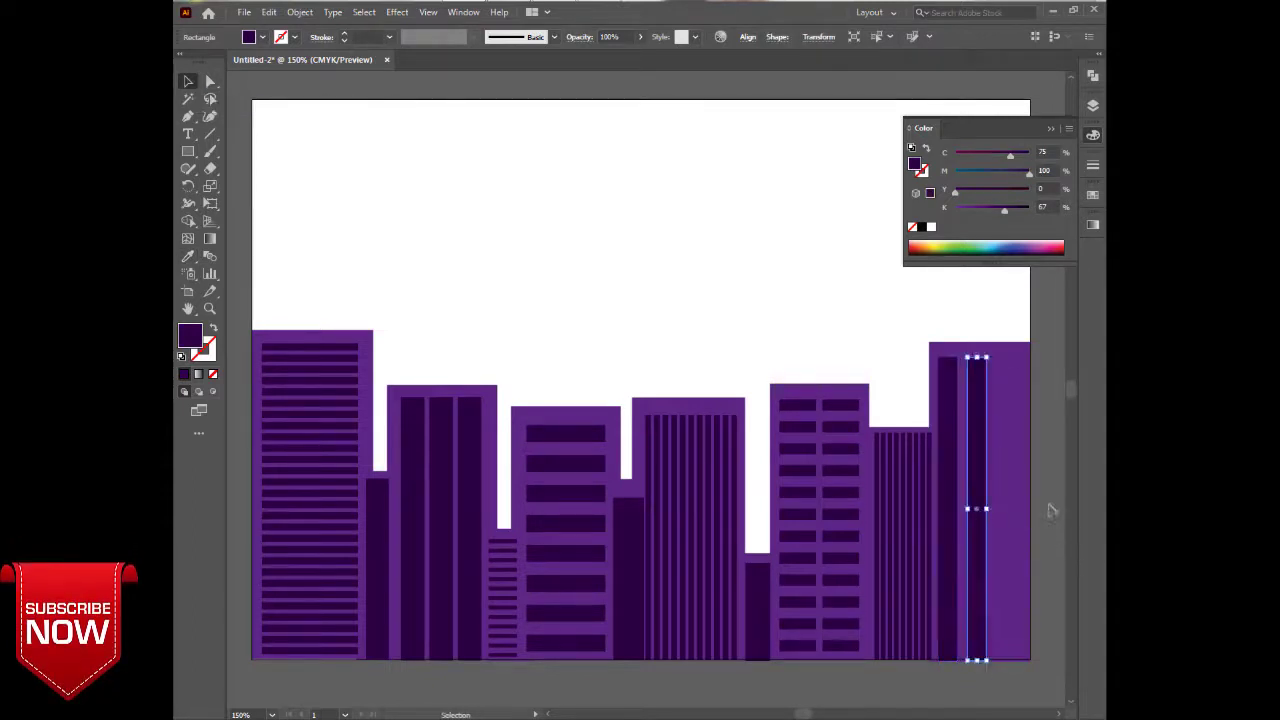
{"action": "key", "text": "ctrl+d"}
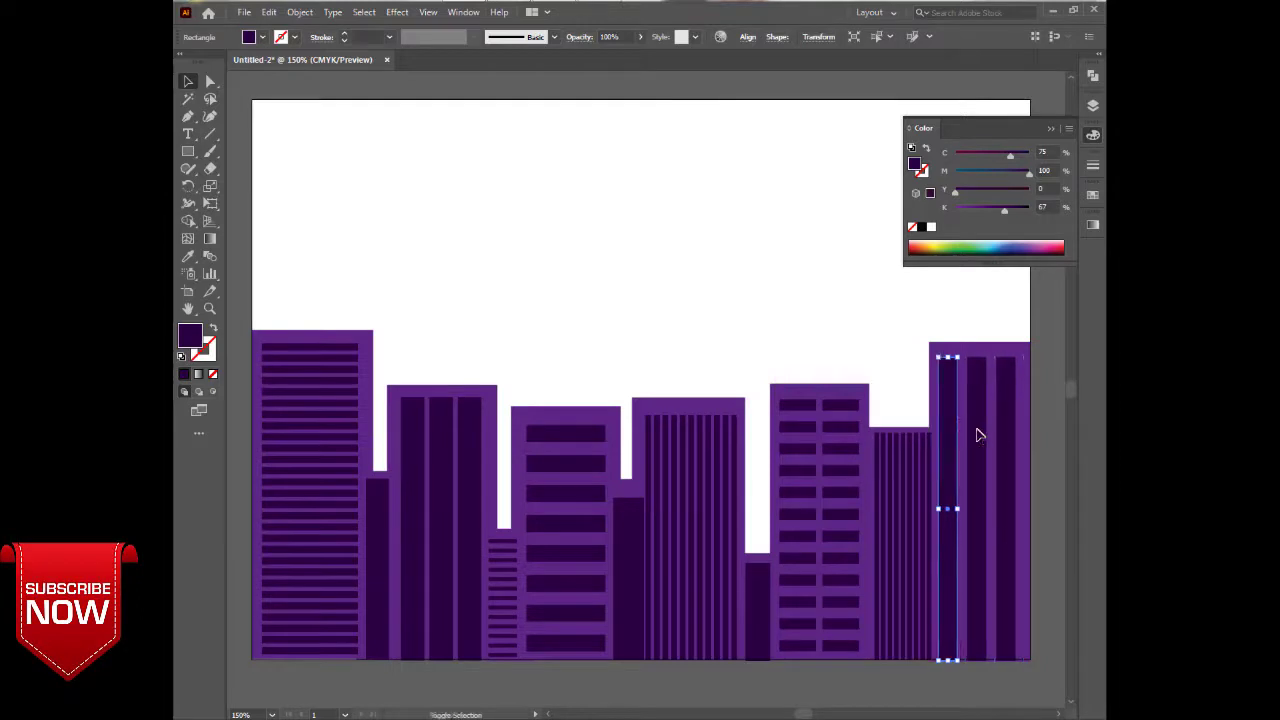
{"action": "left_click", "coordinate": [832, 330]}
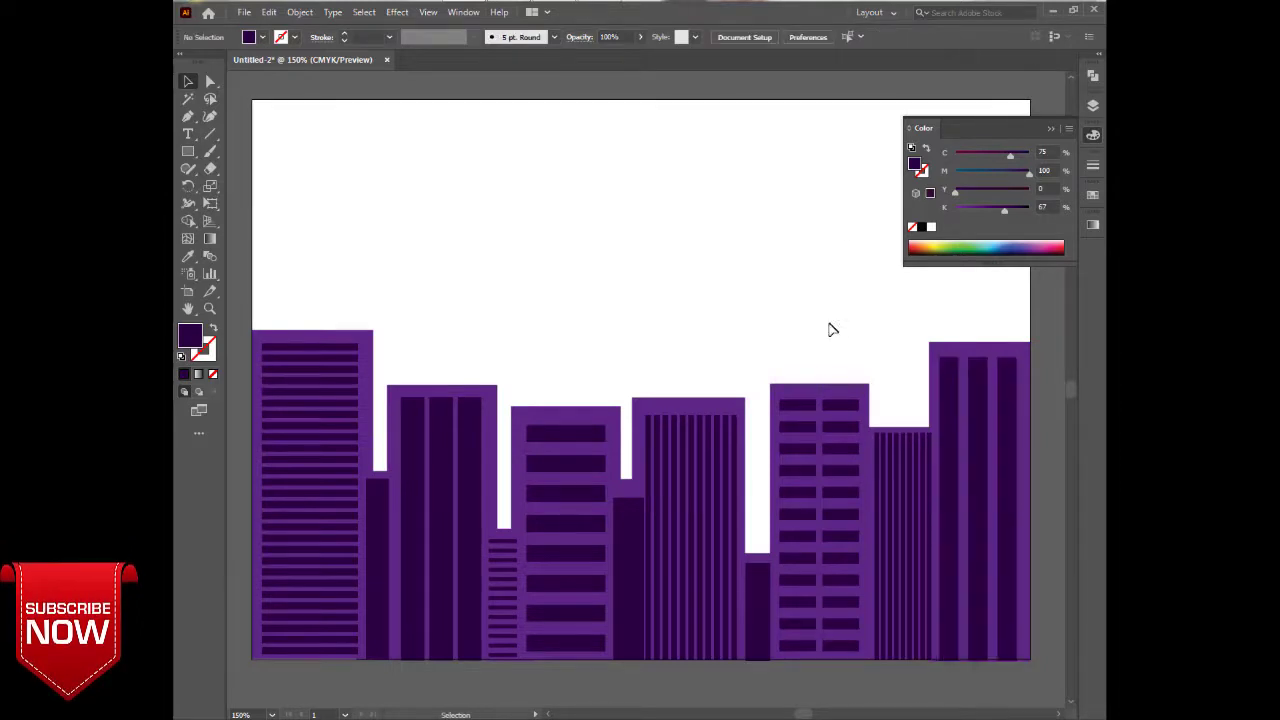
Select the purple bodies of all buildings without their bars and copy them straight up as a second row.
{"action": "left_click", "coordinate": [1048, 131]}
{"action": "left_click", "coordinate": [352, 341]}
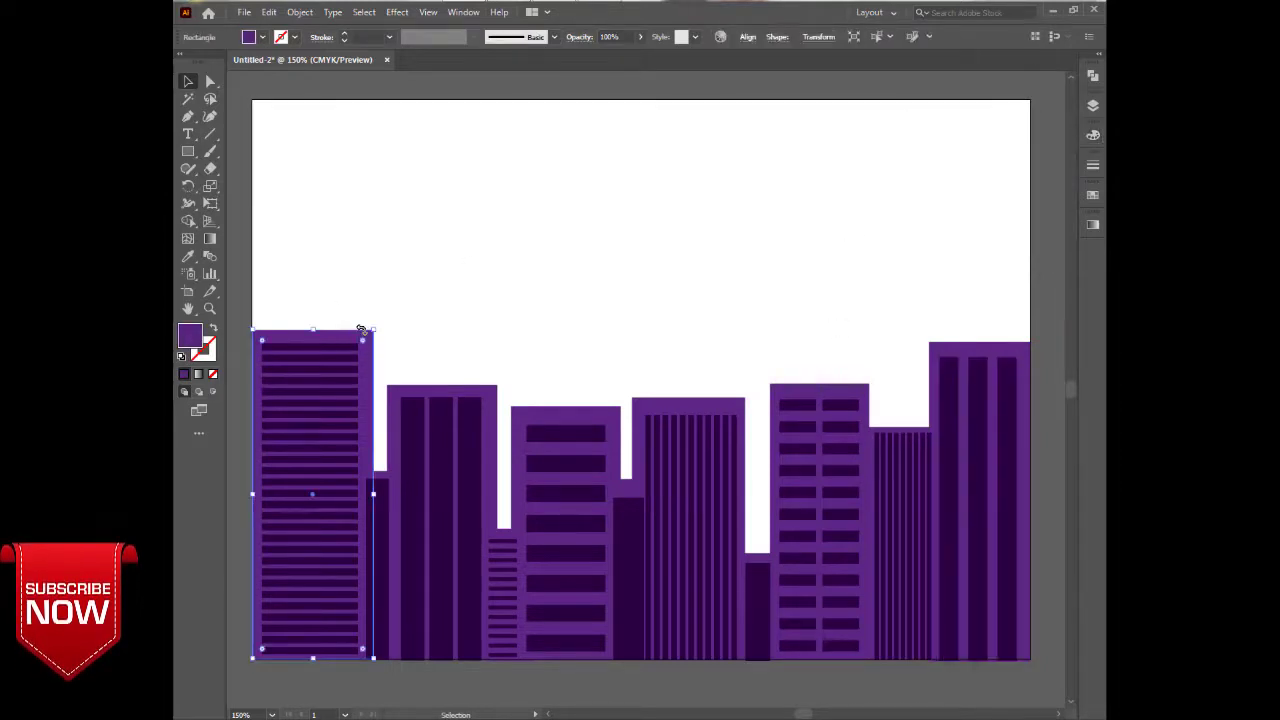
{"action": "left_click", "coordinate": [476, 390], "text": "shift"}
{"action": "left_click", "coordinate": [379, 476], "text": "shift"}
{"action": "left_click", "coordinate": [508, 533], "text": "shift"}
{"action": "left_click", "coordinate": [522, 488], "text": "shift"}
{"action": "left_click", "coordinate": [626, 484], "text": "shift"}
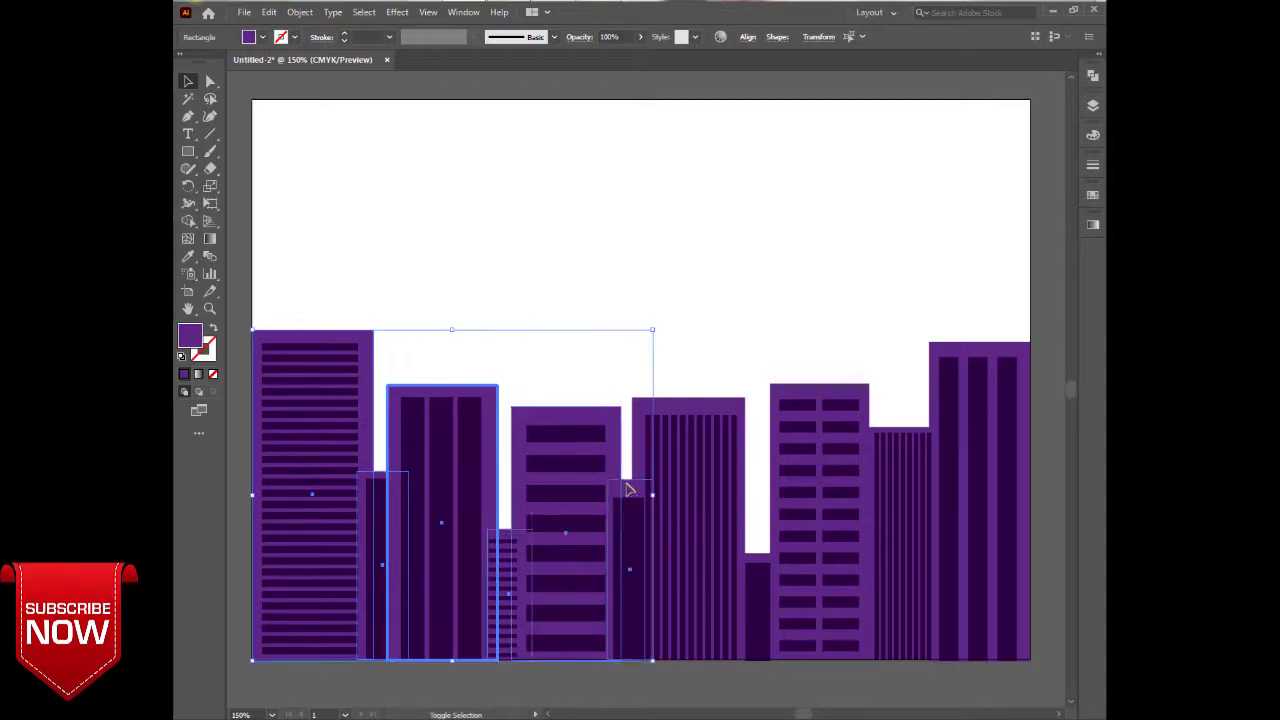
{"action": "left_click", "coordinate": [715, 550], "text": "shift"}
{"action": "left_click", "coordinate": [757, 565], "text": "shift"}
{"action": "left_click", "coordinate": [845, 515], "text": "shift"}
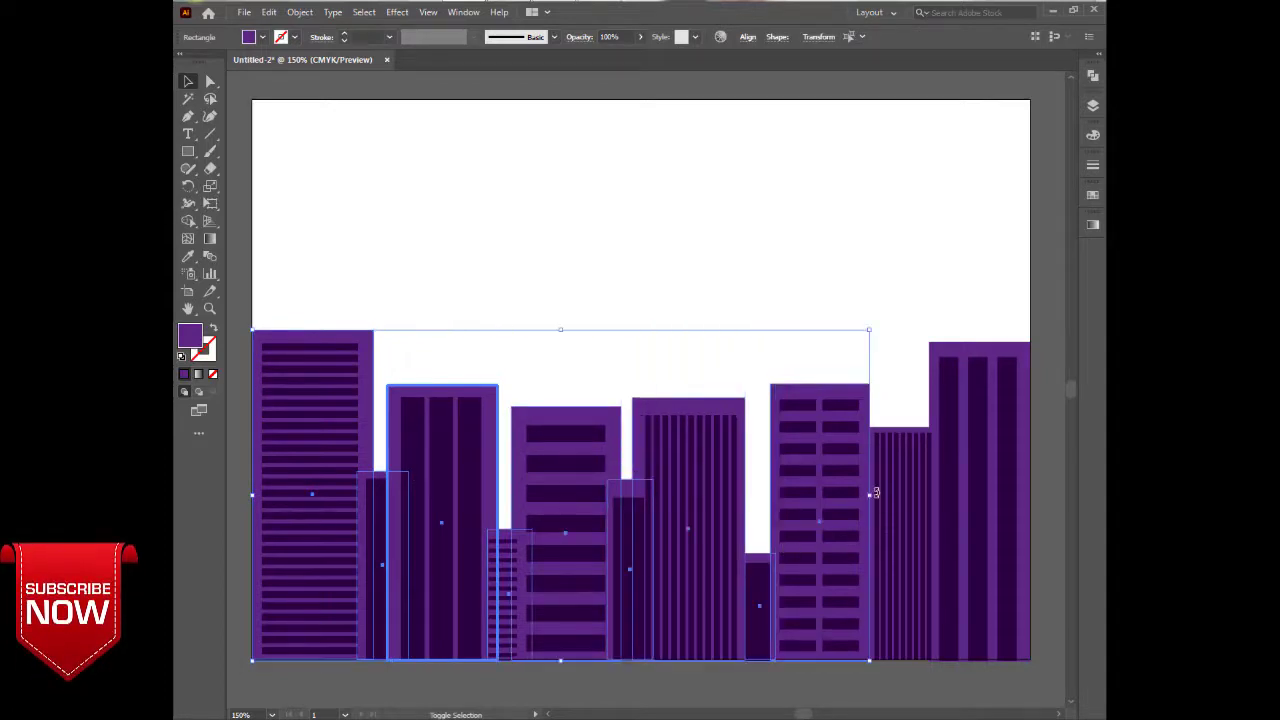
{"action": "left_click", "coordinate": [884, 437], "text": "shift"}
{"action": "left_click", "coordinate": [891, 440], "text": "shift"}
{"action": "left_click", "coordinate": [898, 436], "text": "shift"}
{"action": "left_click", "coordinate": [934, 418], "text": "shift"}
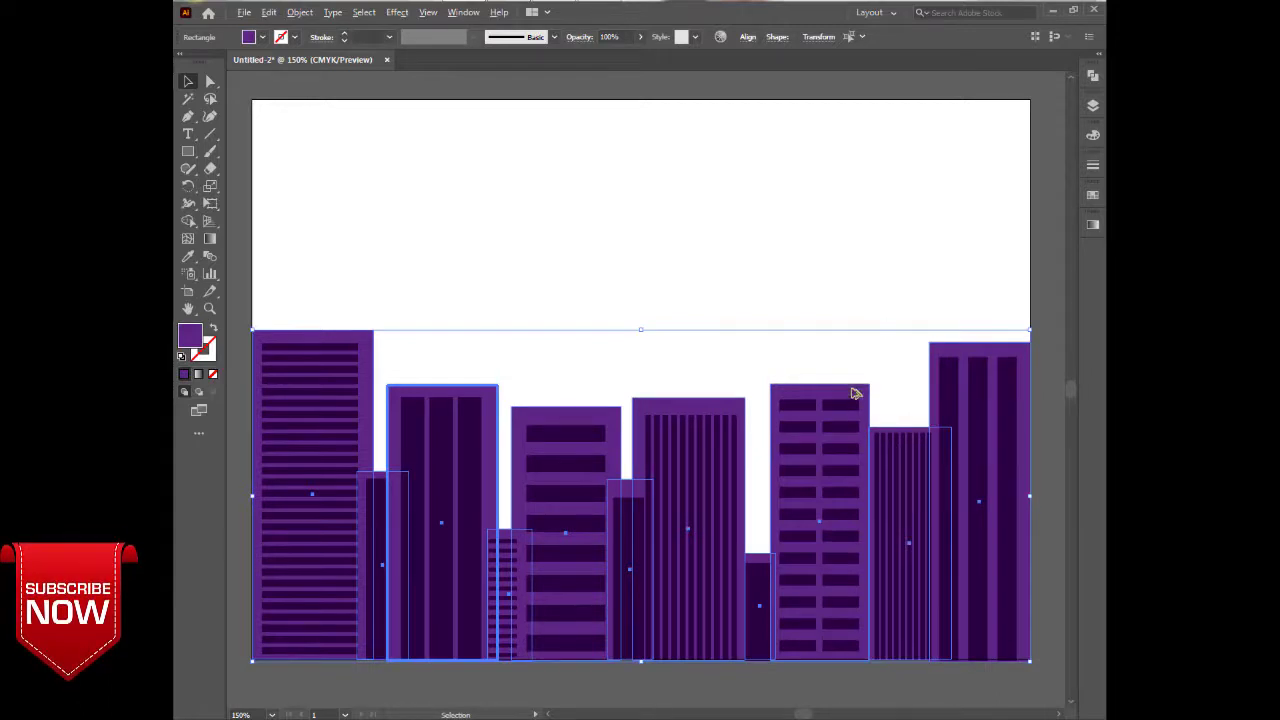
{"action": "left_click_drag", "start_coordinate": [855, 393], "coordinate": [834, 299]}
{"action": "left_click", "coordinate": [826, 252]}
Select all the copied building blocks, including the narrow ones, and send them to the back.
{"action": "left_click_drag", "start_coordinate": [277, 196], "coordinate": [993, 339]}
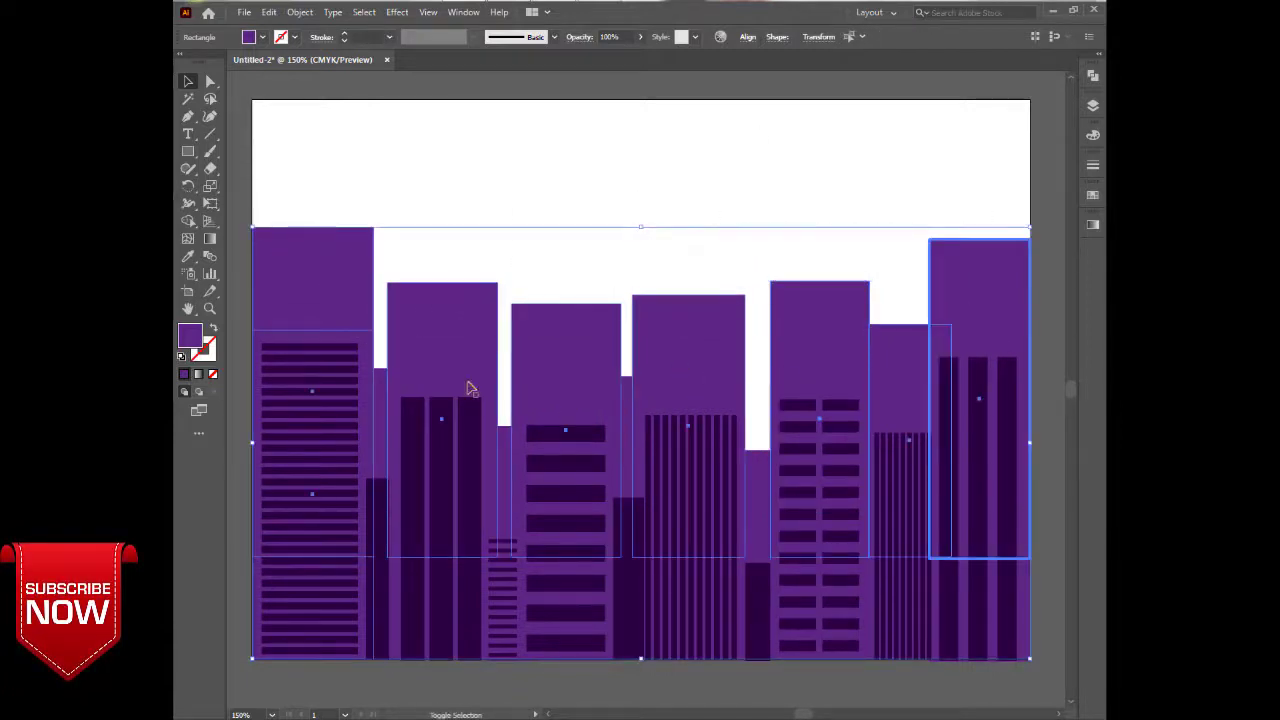
{"action": "left_click", "coordinate": [377, 389], "text": "shift"}
{"action": "left_click", "coordinate": [500, 443], "text": "shift"}
{"action": "left_click", "coordinate": [636, 389], "text": "shift"}
{"action": "left_click", "coordinate": [762, 462], "text": "shift"}
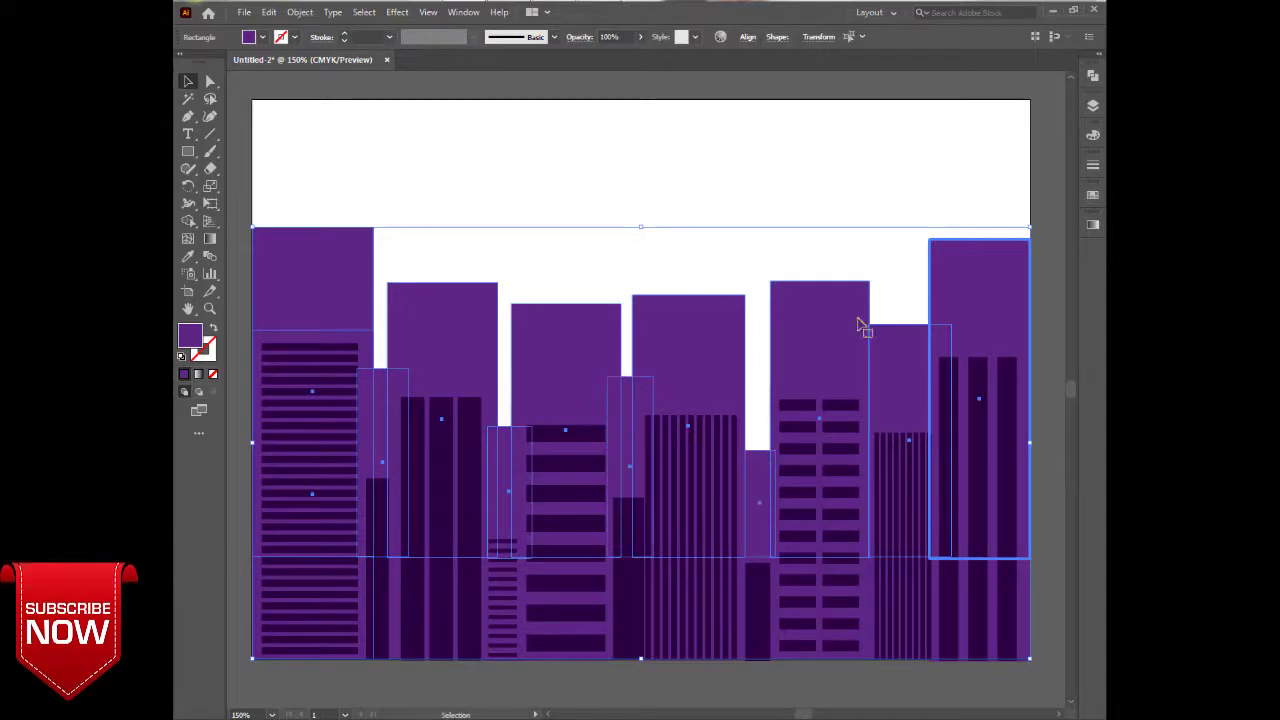
{"action": "right_click", "coordinate": [952, 266]}
{"action": "mouse_move", "coordinate": [986, 500]}
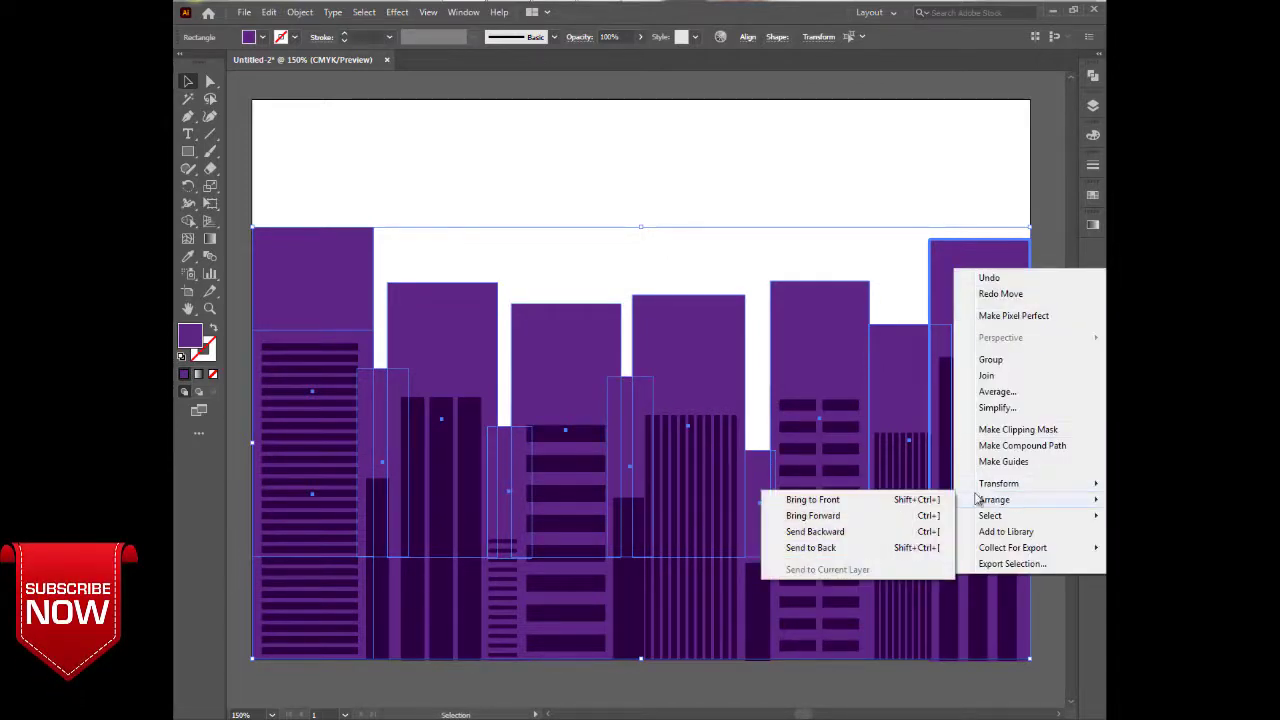
{"action": "left_click", "coordinate": [820, 545]}
Recolour the copied building row dark magenta by setting cyan to 36% and black to 41%.
{"action": "left_click", "coordinate": [1093, 136]}
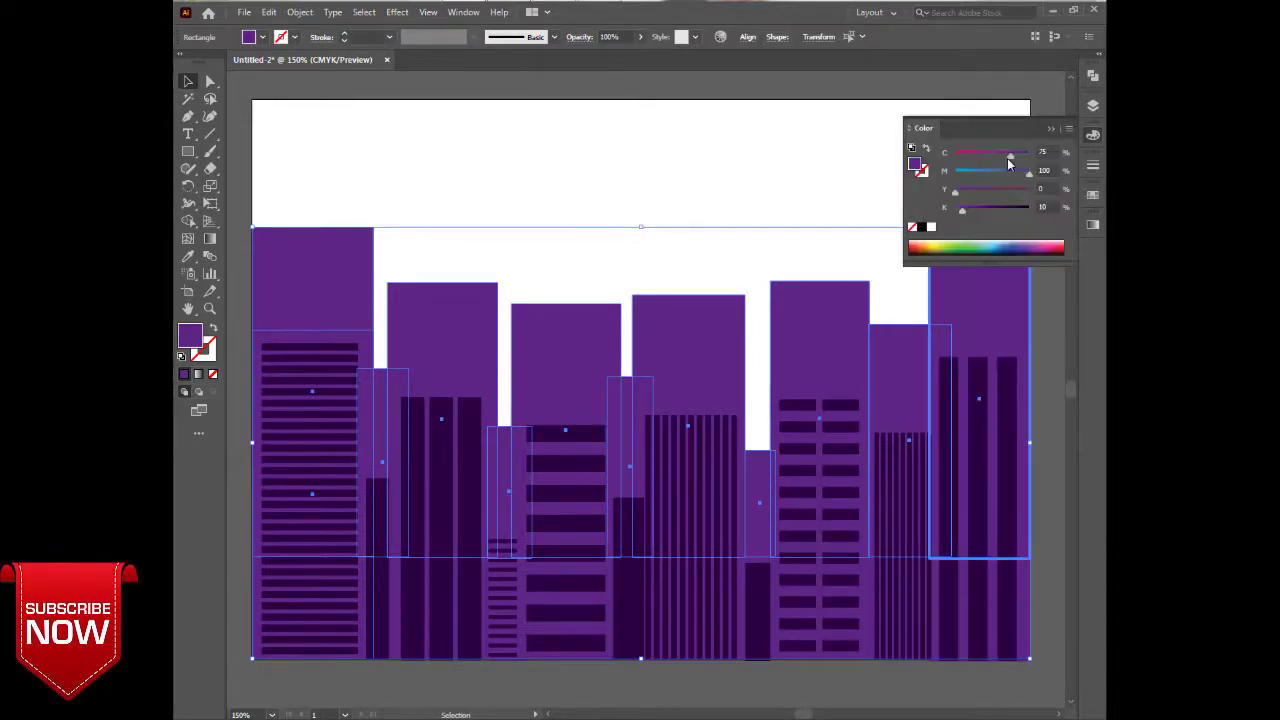
{"action": "left_click_drag", "start_coordinate": [1010, 153], "coordinate": [992, 157]}
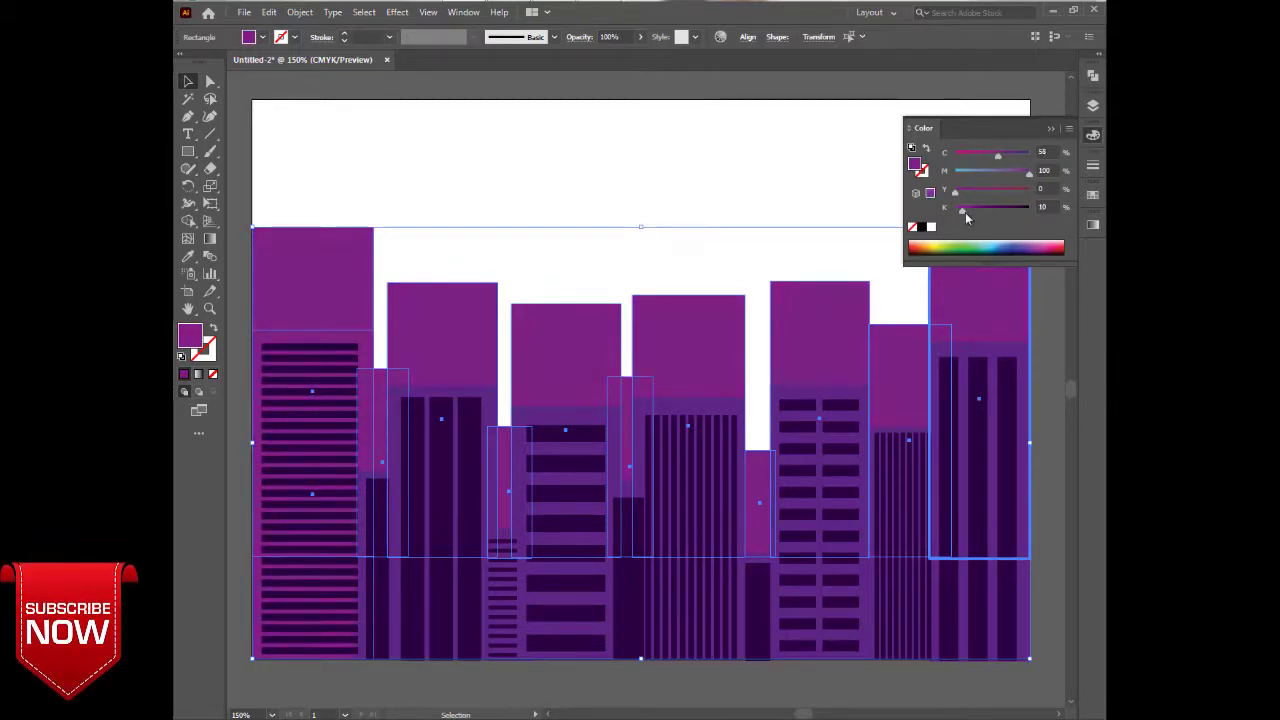
{"action": "left_click_drag", "start_coordinate": [962, 210], "coordinate": [997, 208]}
{"action": "left_click_drag", "start_coordinate": [997, 154], "coordinate": [983, 154]}
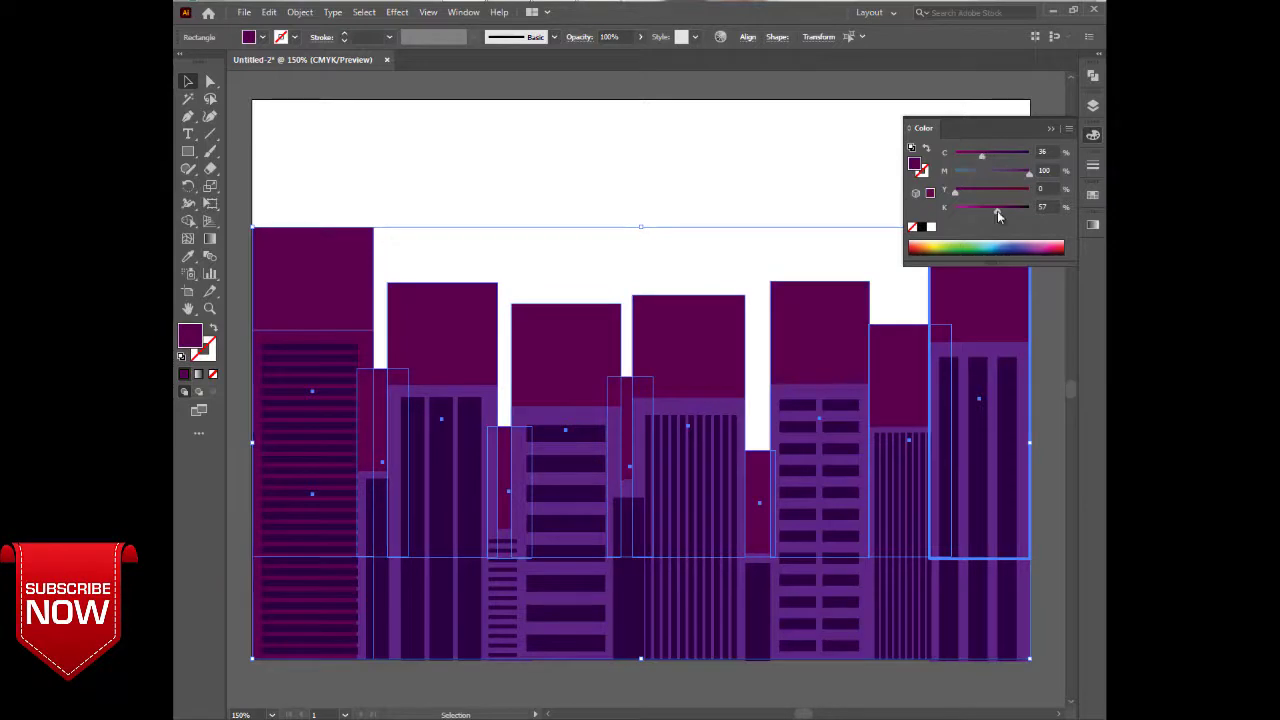
{"action": "left_click_drag", "start_coordinate": [997, 210], "coordinate": [985, 210]}
{"action": "left_click", "coordinate": [238, 364]}
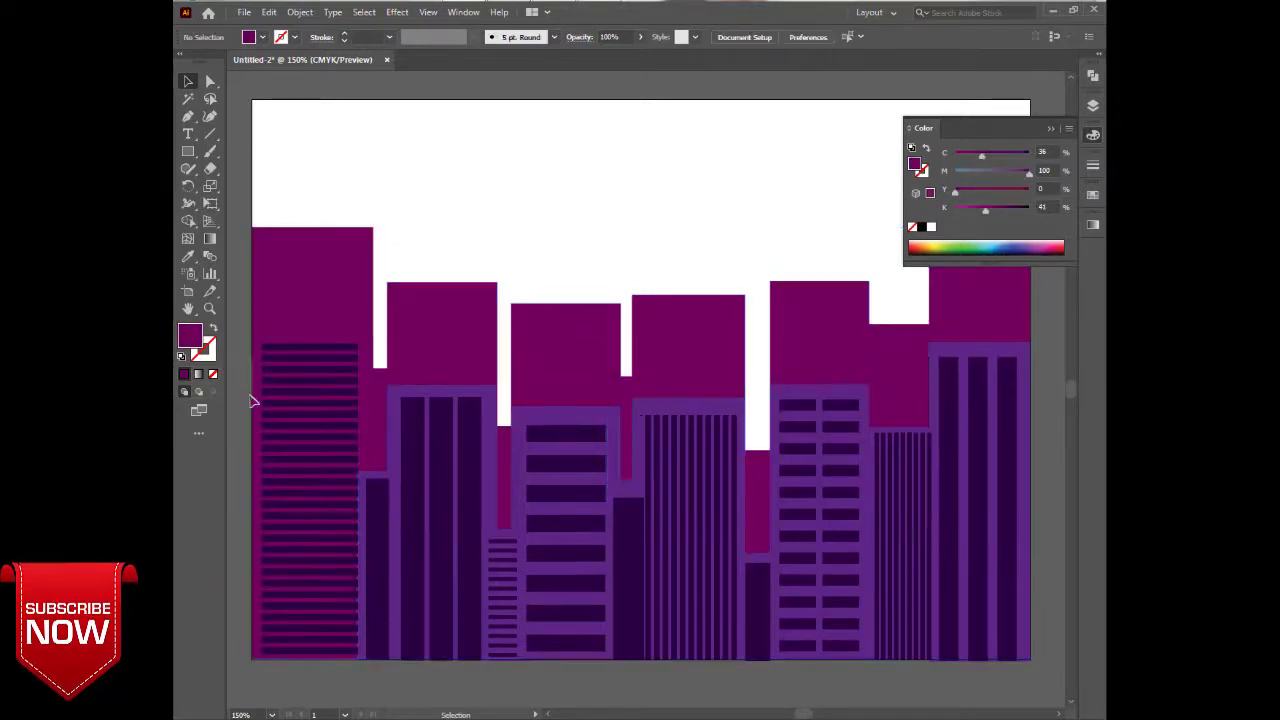
Select the leftmost building's original body and refill it with the purple sampled from the neighbouring building.
{"action": "left_click", "coordinate": [256, 405]}
{"action": "left_click", "coordinate": [238, 566]}
{"action": "left_click", "coordinate": [258, 612]}
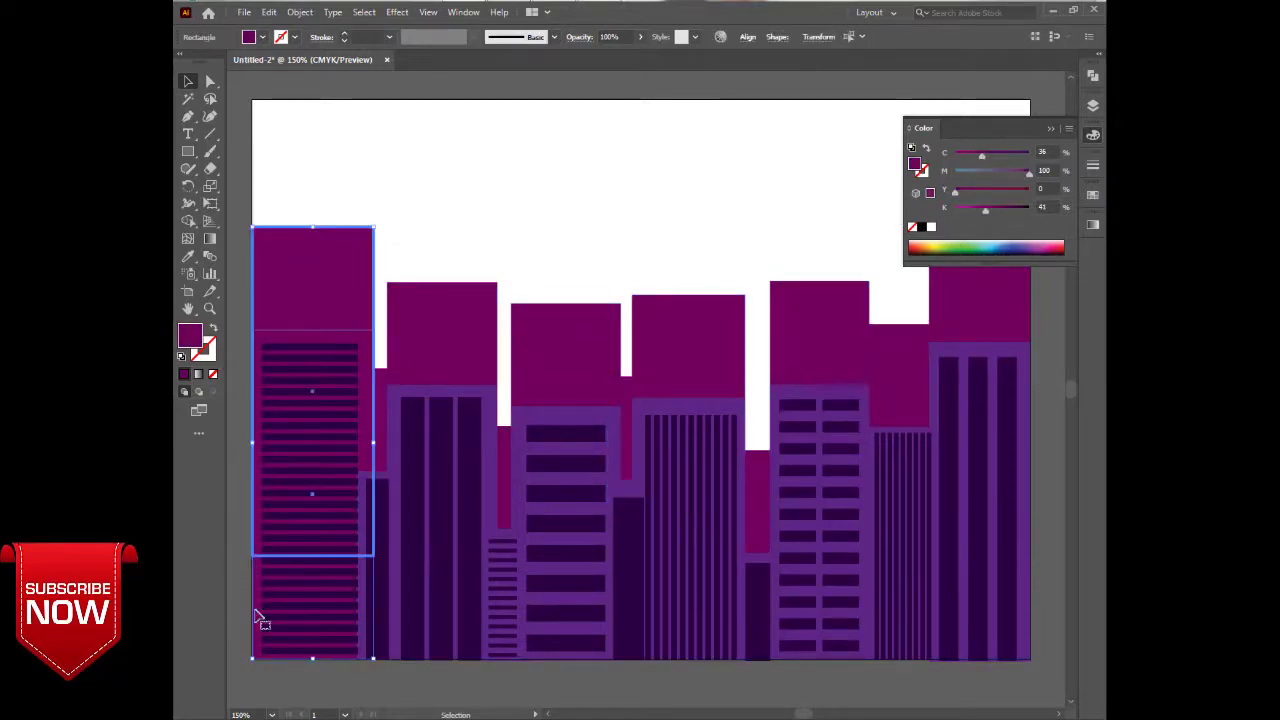
{"action": "left_click", "coordinate": [248, 677]}
{"action": "left_click", "coordinate": [256, 658]}
{"action": "key", "text": "i"}
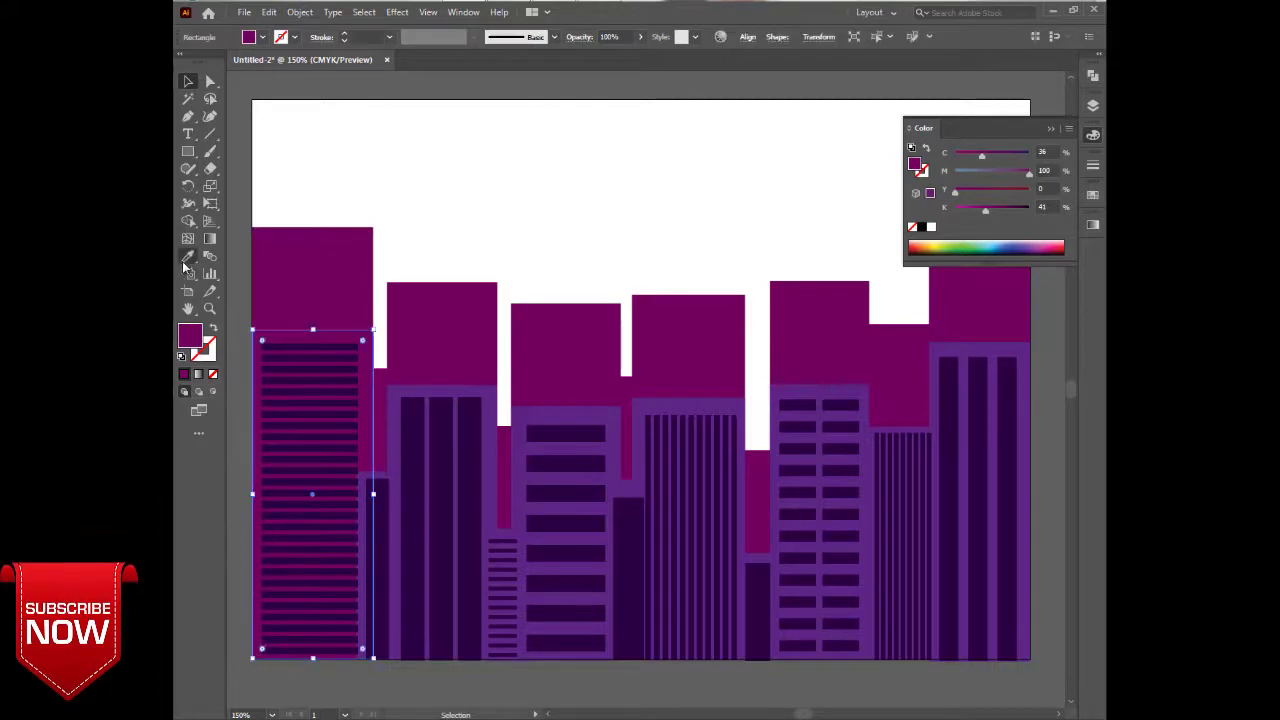
{"action": "left_click", "coordinate": [400, 421]}
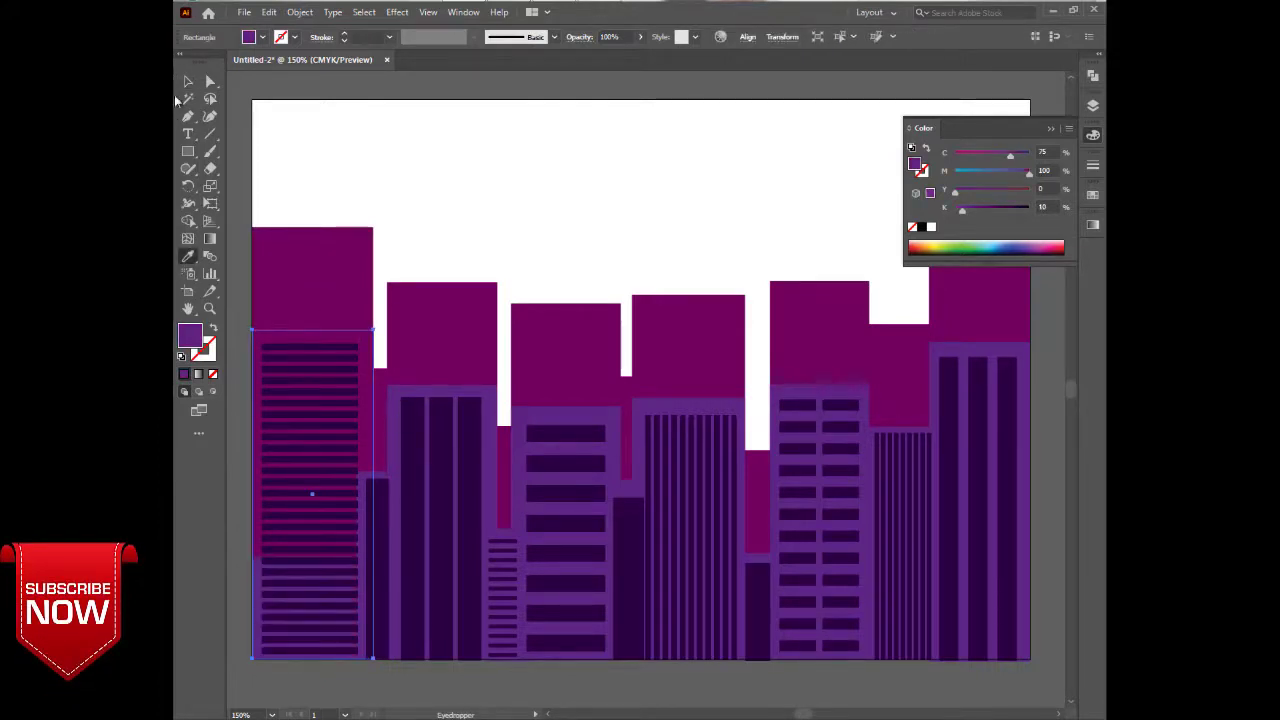
{"action": "left_click", "coordinate": [188, 81]}
{"action": "right_click", "coordinate": [257, 591]}
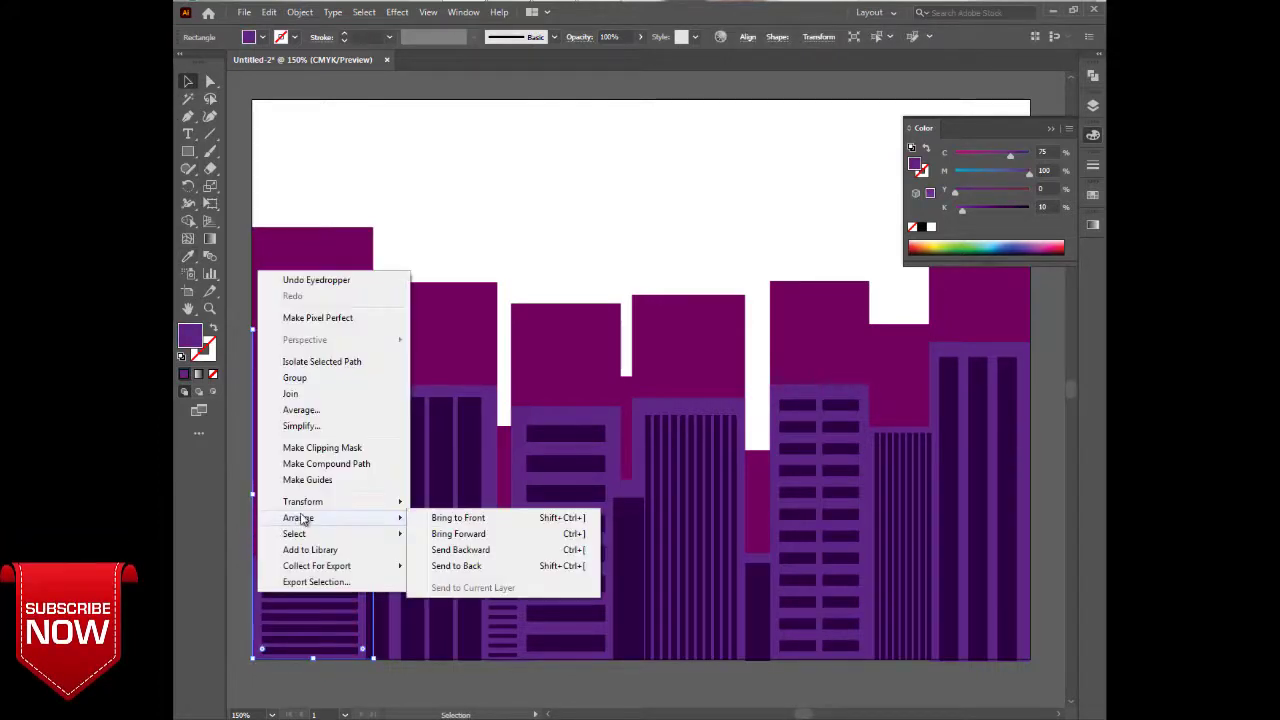
{"action": "key", "text": "Escape"}
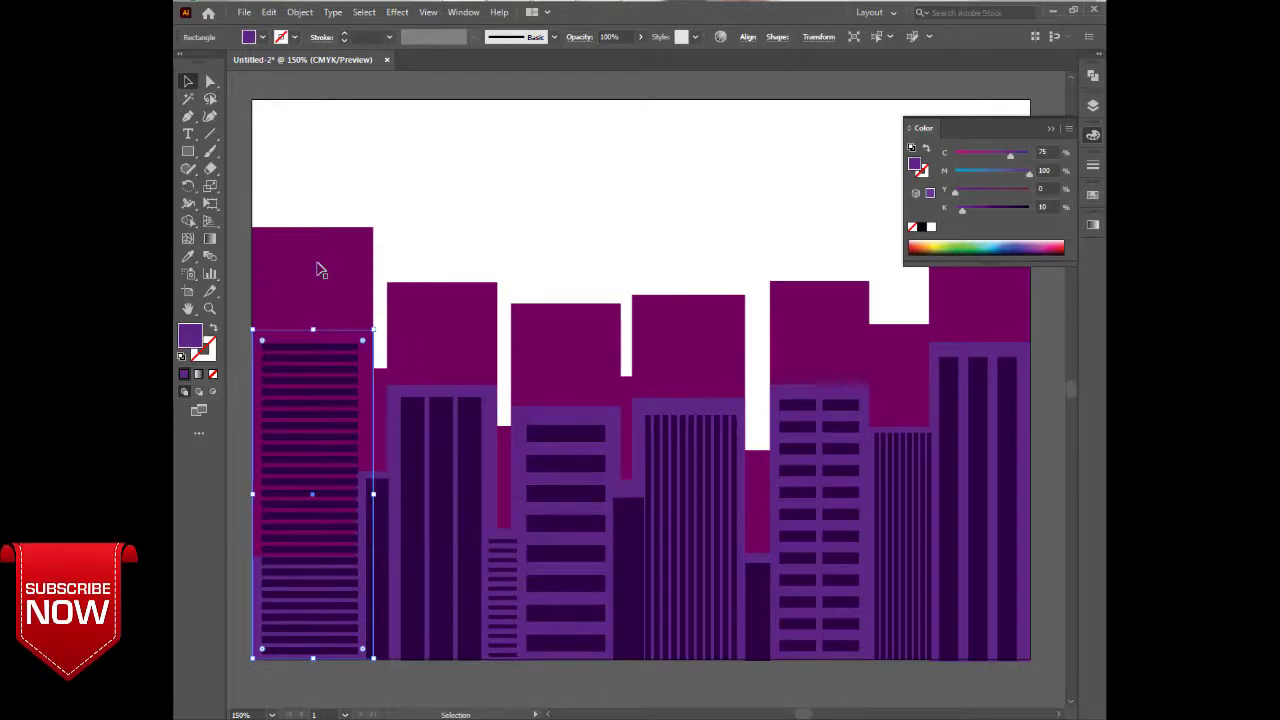
Move the leftmost magenta block aside and bring the first building with its window bars to the front.
{"action": "left_click_drag", "start_coordinate": [320, 270], "coordinate": [579, 210]}
{"action": "left_click_drag", "start_coordinate": [240, 299], "coordinate": [322, 668]}
{"action": "right_click", "coordinate": [322, 670]}
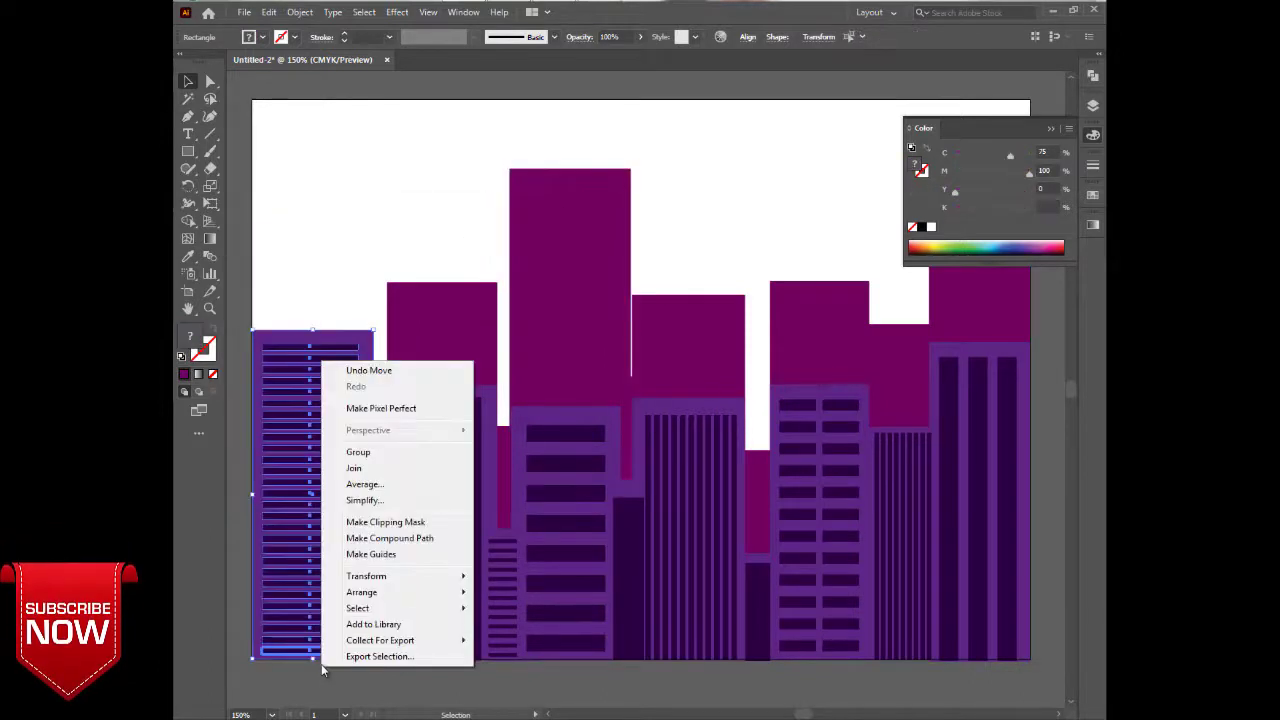
{"action": "mouse_move", "coordinate": [362, 592]}
{"action": "left_click", "coordinate": [488, 594]}
Move the tall magenta block back behind the first building, aligned with the artboard's left edge.
{"action": "left_click", "coordinate": [327, 167]}
{"action": "left_click_drag", "start_coordinate": [559, 313], "coordinate": [319, 340]}
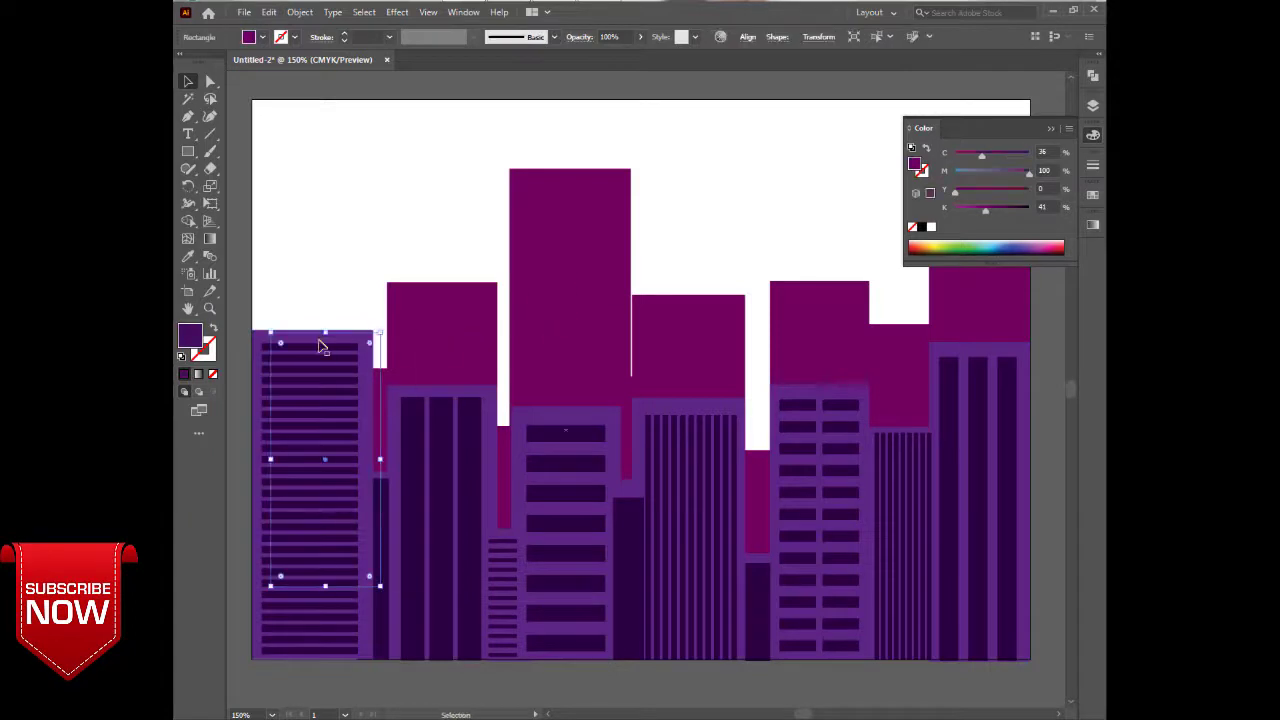
{"action": "key", "text": "ctrl+z"}
{"action": "left_click_drag", "start_coordinate": [590, 237], "coordinate": [336, 273]}
{"action": "left_click", "coordinate": [504, 184]}
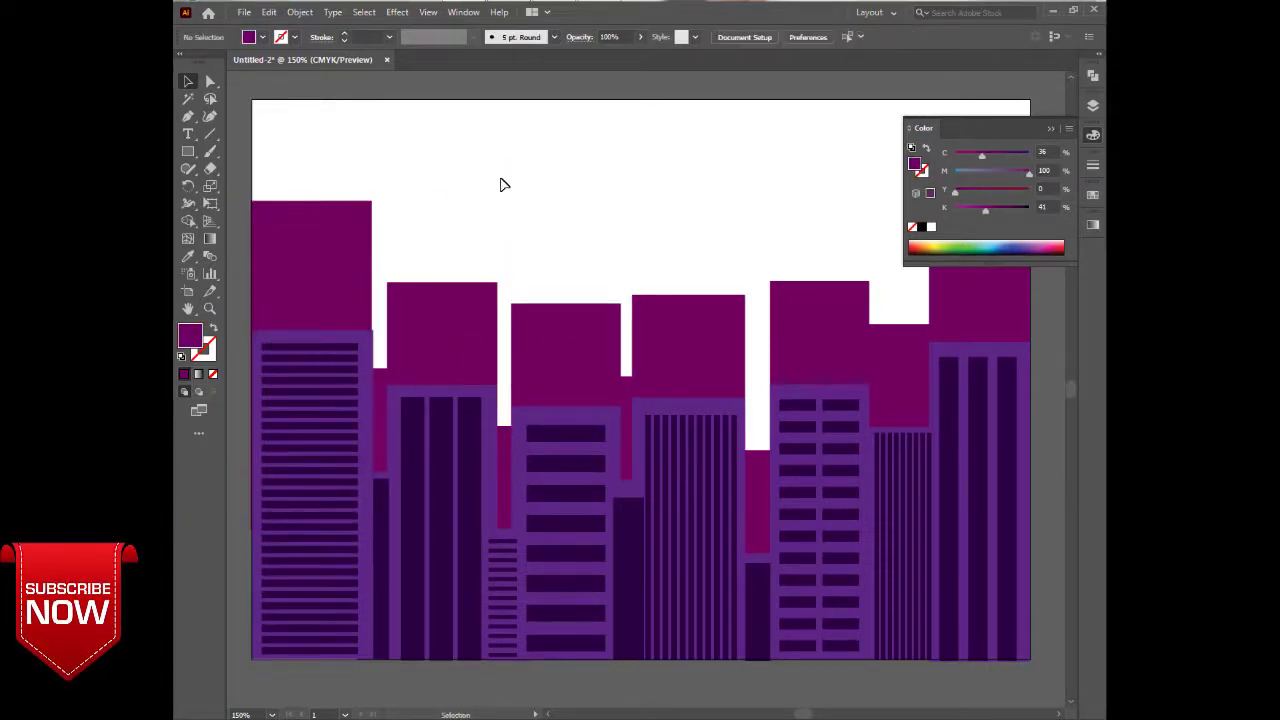
{"action": "left_click", "coordinate": [297, 237]}
{"action": "left_click", "coordinate": [463, 252]}
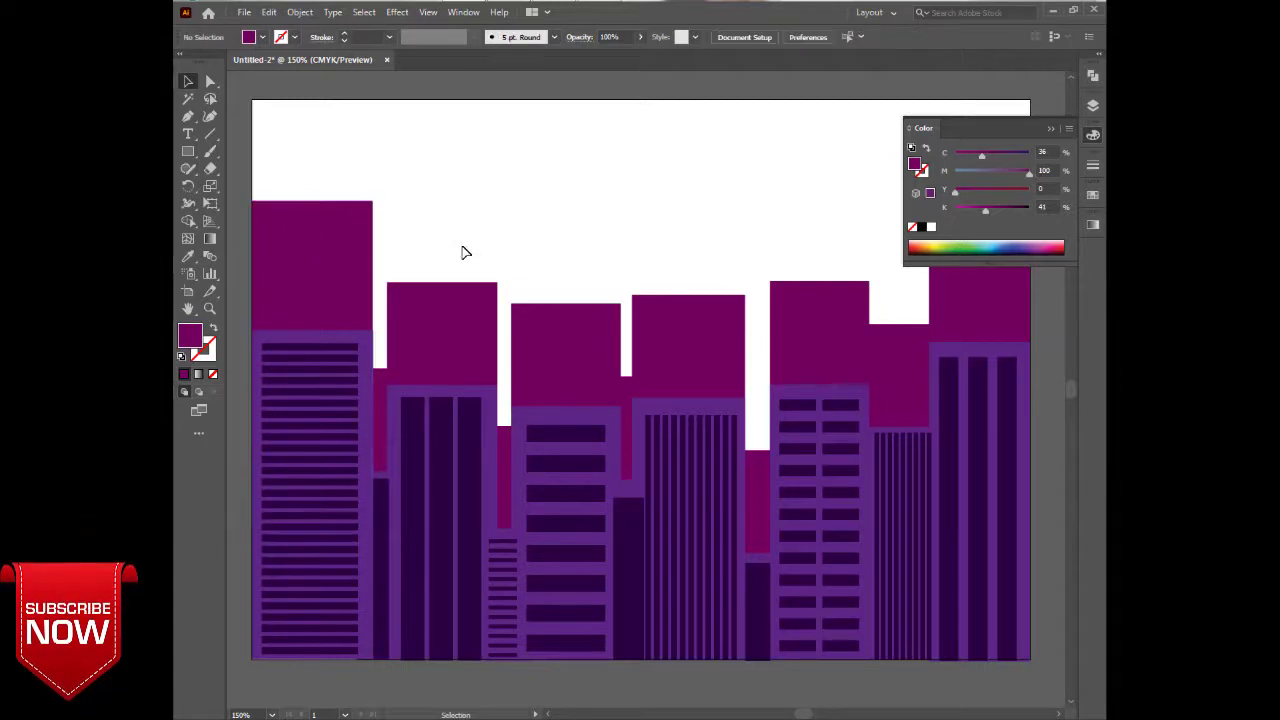
Select every magenta block, including the narrow ones, and copy the whole row straight up as a third row.
{"action": "left_click", "coordinate": [1062, 134]}
{"action": "left_click_drag", "start_coordinate": [322, 168], "coordinate": [1045, 315]}
{"action": "left_click", "coordinate": [381, 395], "text": "shift"}
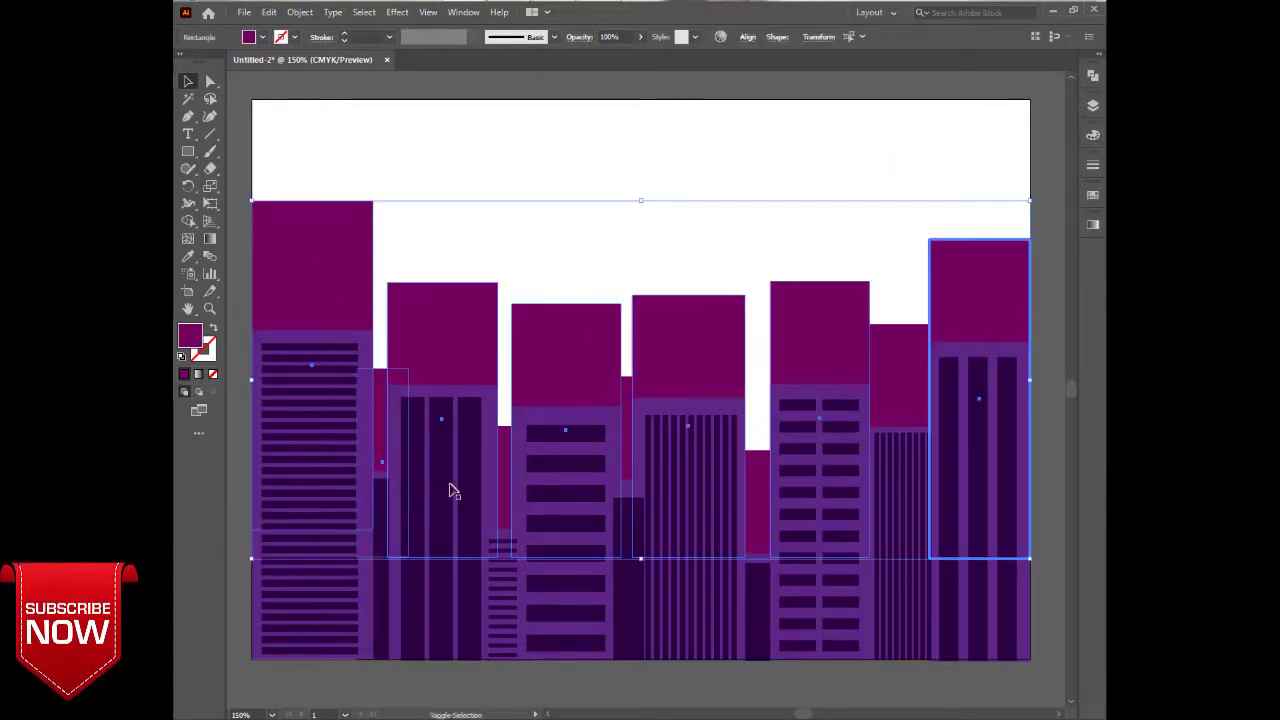
{"action": "left_click", "coordinate": [505, 470], "text": "shift"}
{"action": "left_click", "coordinate": [628, 445], "text": "shift"}
{"action": "left_click", "coordinate": [759, 473], "text": "shift"}
{"action": "left_click", "coordinate": [898, 380], "text": "shift"}
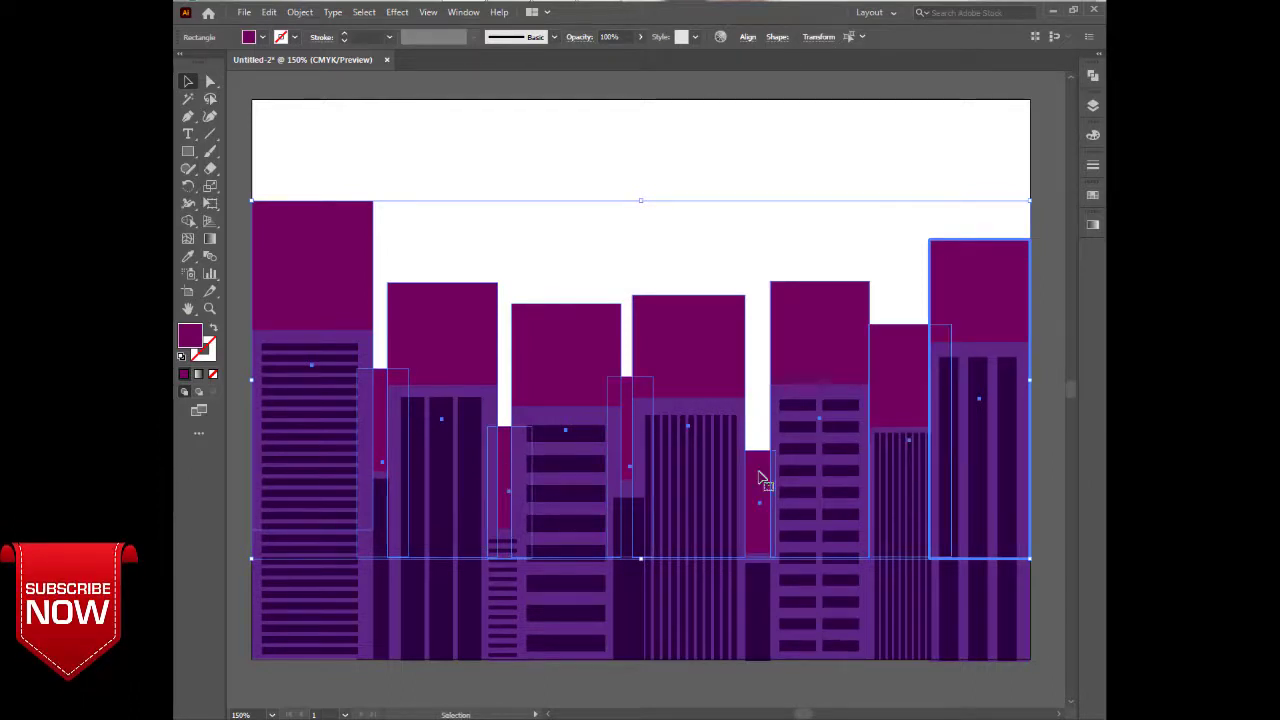
{"action": "left_click_drag", "start_coordinate": [762, 476], "coordinate": [762, 353]}
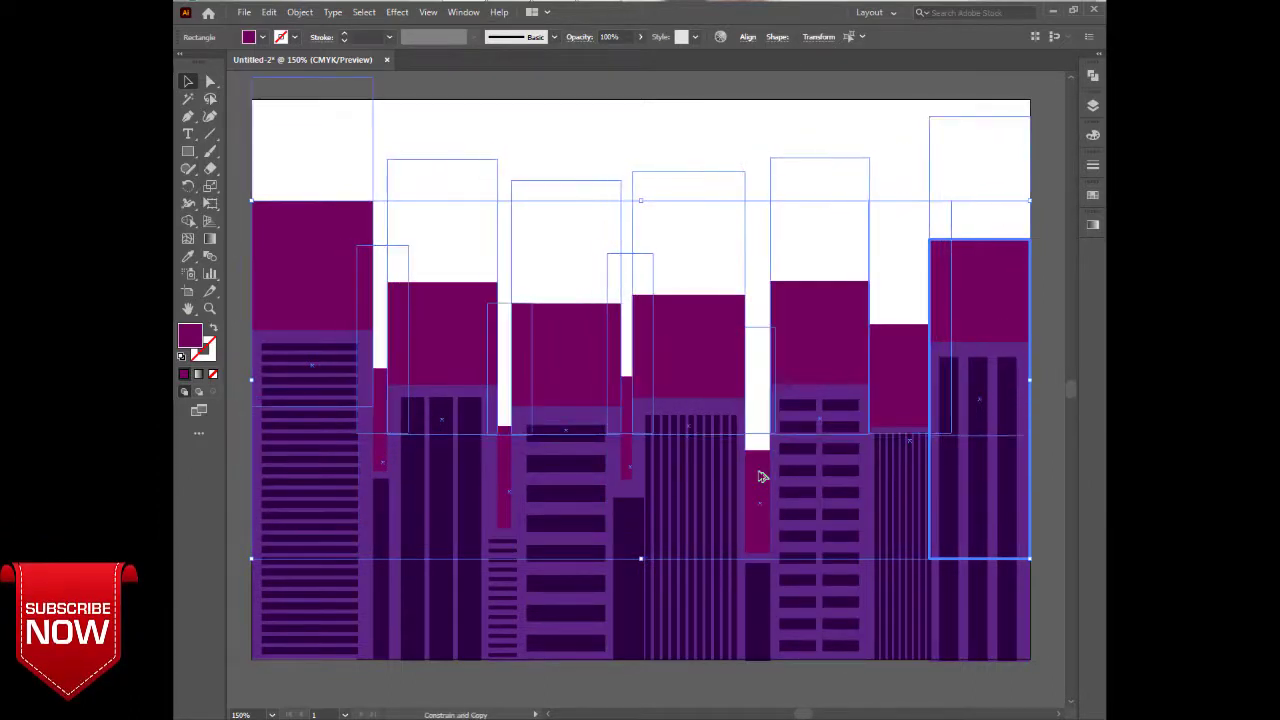
{"action": "left_click_drag", "start_coordinate": [762, 476], "coordinate": [762, 476]}
Nudge the third row of blocks down slightly and stretch it upward so its blocks are taller.
{"action": "scroll", "coordinate": [762, 476], "scroll_direction": "up", "scroll_amount": 1}
{"action": "key", "text": "Down"}
{"action": "key", "text": "Down"}
{"action": "key", "text": "Down"}
{"action": "key", "text": "Down"}
{"action": "key", "text": "Down"}
{"action": "key", "text": "Down"}
{"action": "key", "text": "Down"}
{"action": "key", "text": "Down"}
{"action": "key", "text": "Down"}
{"action": "key", "text": "Down"}
{"action": "key", "text": "Down"}
{"action": "key", "text": "Down"}
{"action": "key", "text": "Down"}
{"action": "key", "text": "Down"}
{"action": "key", "text": "Down"}
{"action": "key", "text": "Down"}
{"action": "key", "text": "Down"}
{"action": "key", "text": "Down"}
{"action": "key", "text": "Down"}
{"action": "key", "text": "Down"}
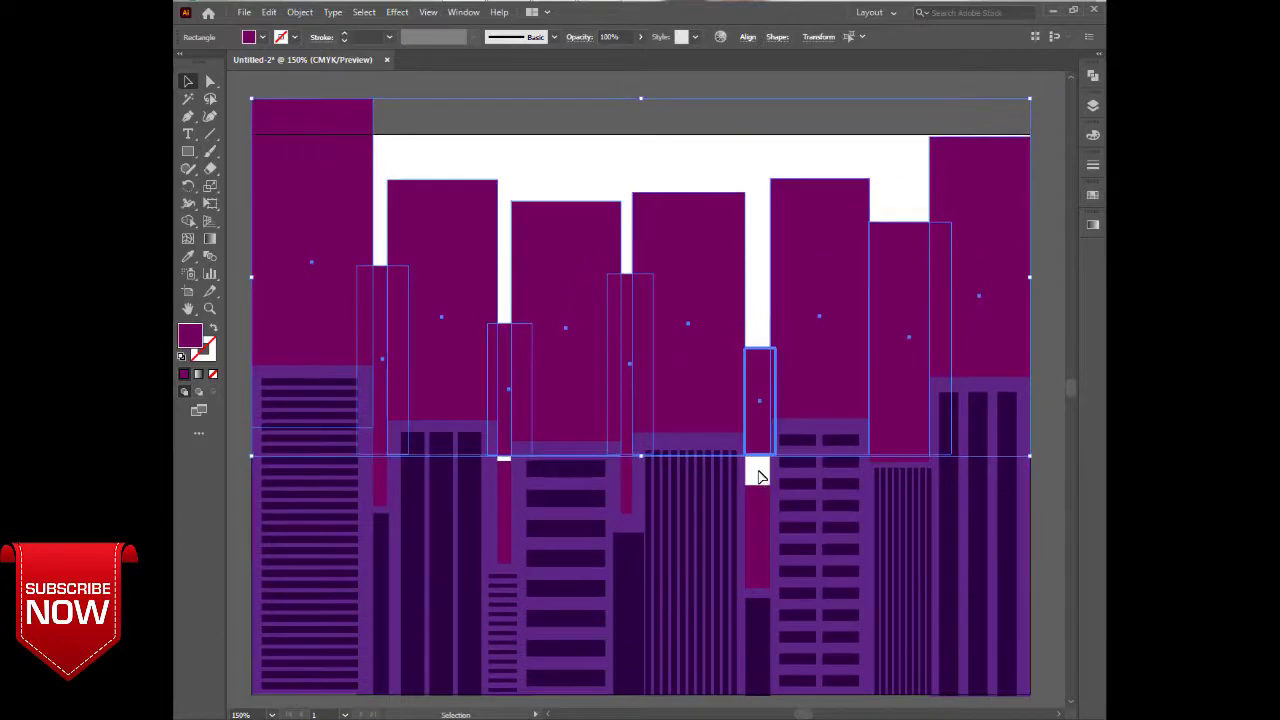
{"action": "left_click_drag", "start_coordinate": [641, 141], "coordinate": [641, 84]}
Set the third row's cyan to 12% and send the row to the back.
{"action": "left_click", "coordinate": [1092, 135]}
{"action": "left_click_drag", "start_coordinate": [980, 155], "coordinate": [964, 155]}
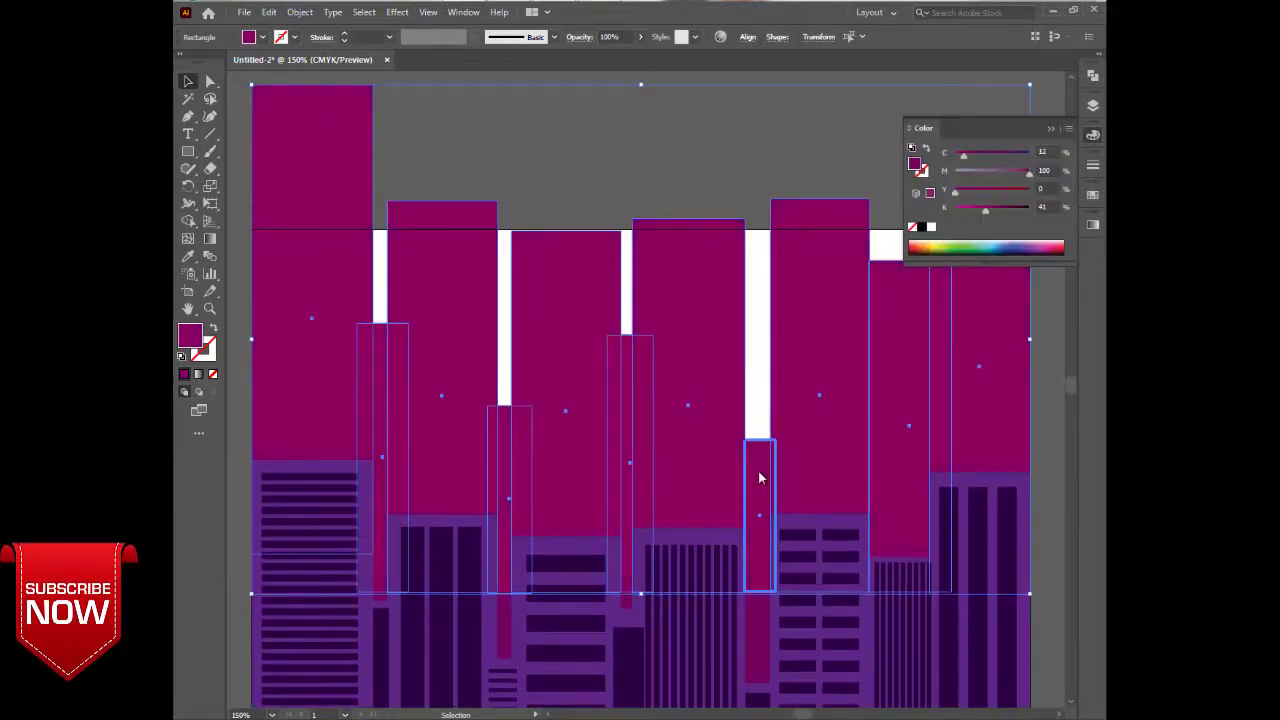
{"action": "right_click", "coordinate": [609, 351]}
{"action": "mouse_move", "coordinate": [649, 582]}
{"action": "left_click", "coordinate": [800, 630]}
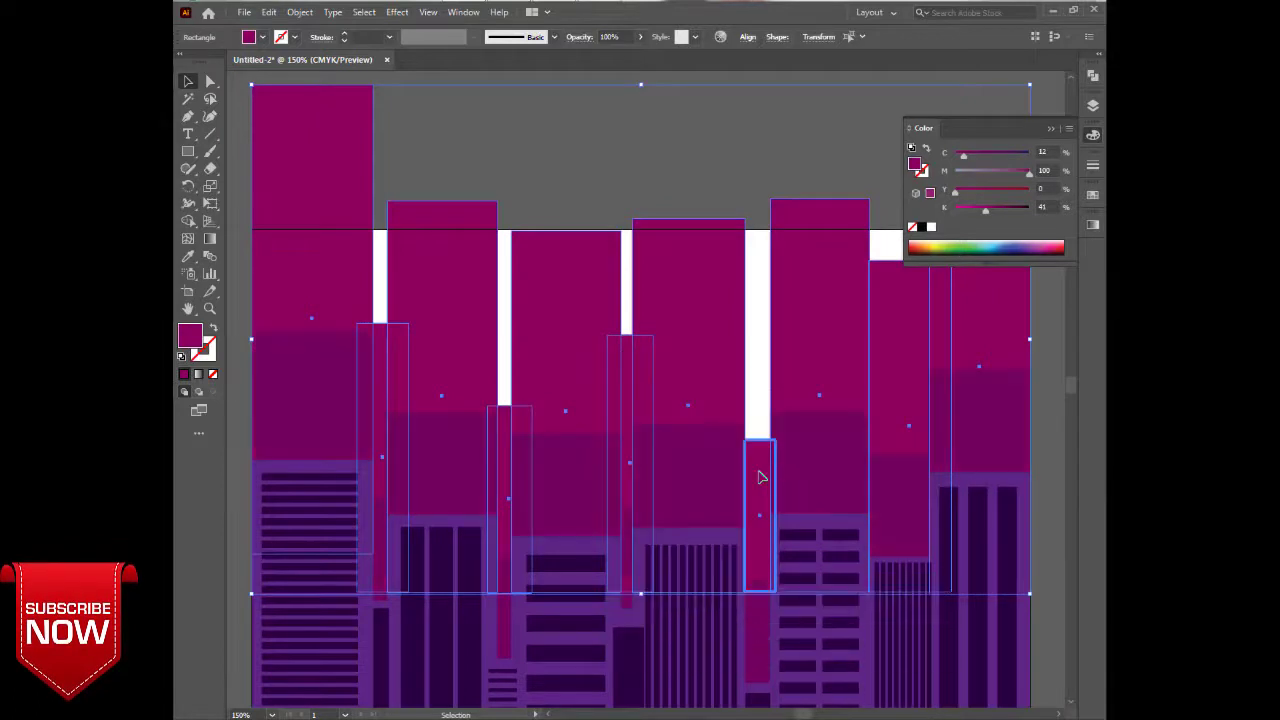
Brighten the third row's fill to a vivid pink and deselect it.
{"action": "left_click_drag", "start_coordinate": [1029, 173], "coordinate": [955, 210]}
{"action": "left_click_drag", "start_coordinate": [1021, 173], "coordinate": [1029, 173]}
{"action": "key", "text": "ctrl+shift+a"}
{"action": "key", "text": "F6"}
Select only the front purple buildings with their window bars, leaving out the magenta and pink blocks, and squash them downward to a shorter height.
{"action": "key", "text": "ctrl+minus"}
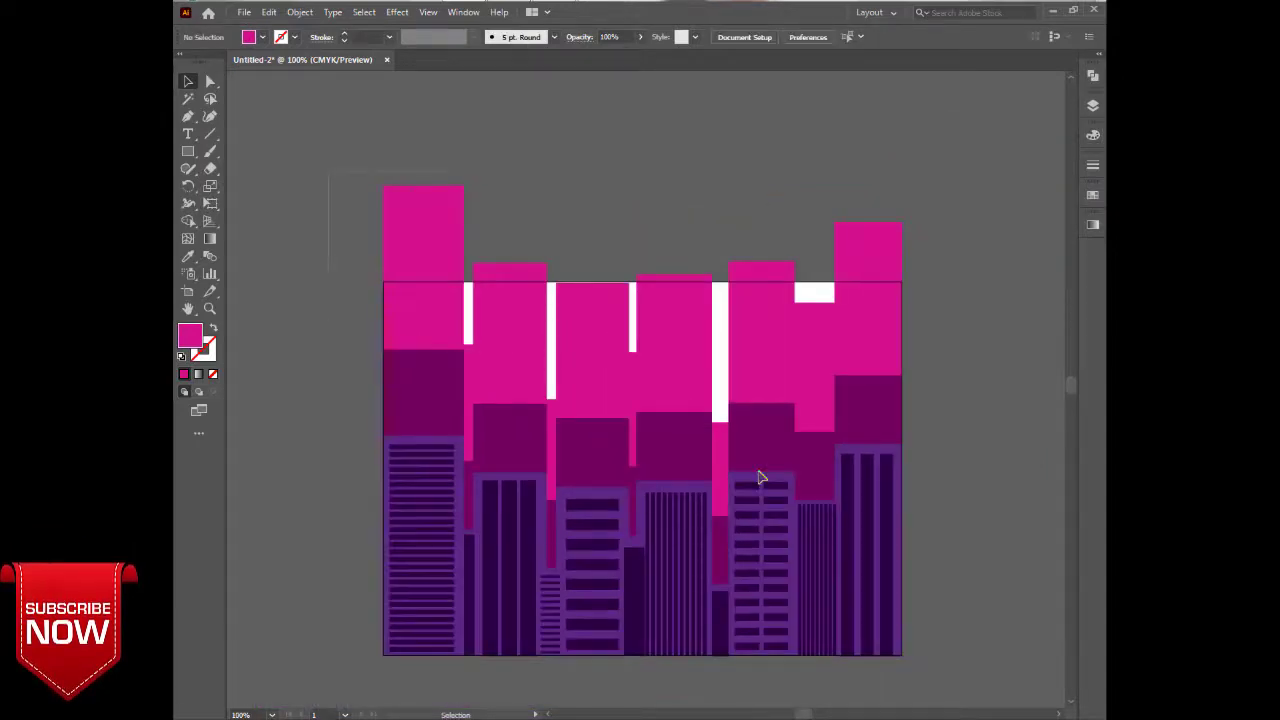
{"action": "key", "text": "ctrl+a"}
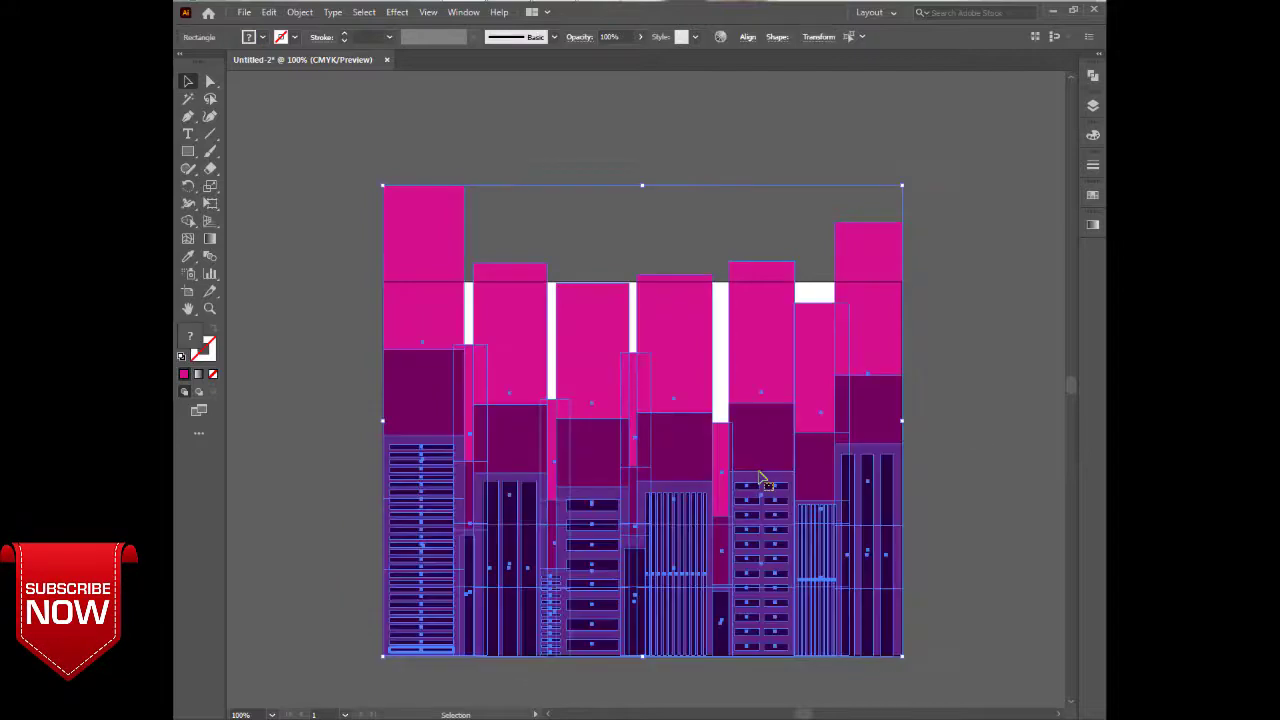
{"action": "key", "text": "ctrl+shift+a"}
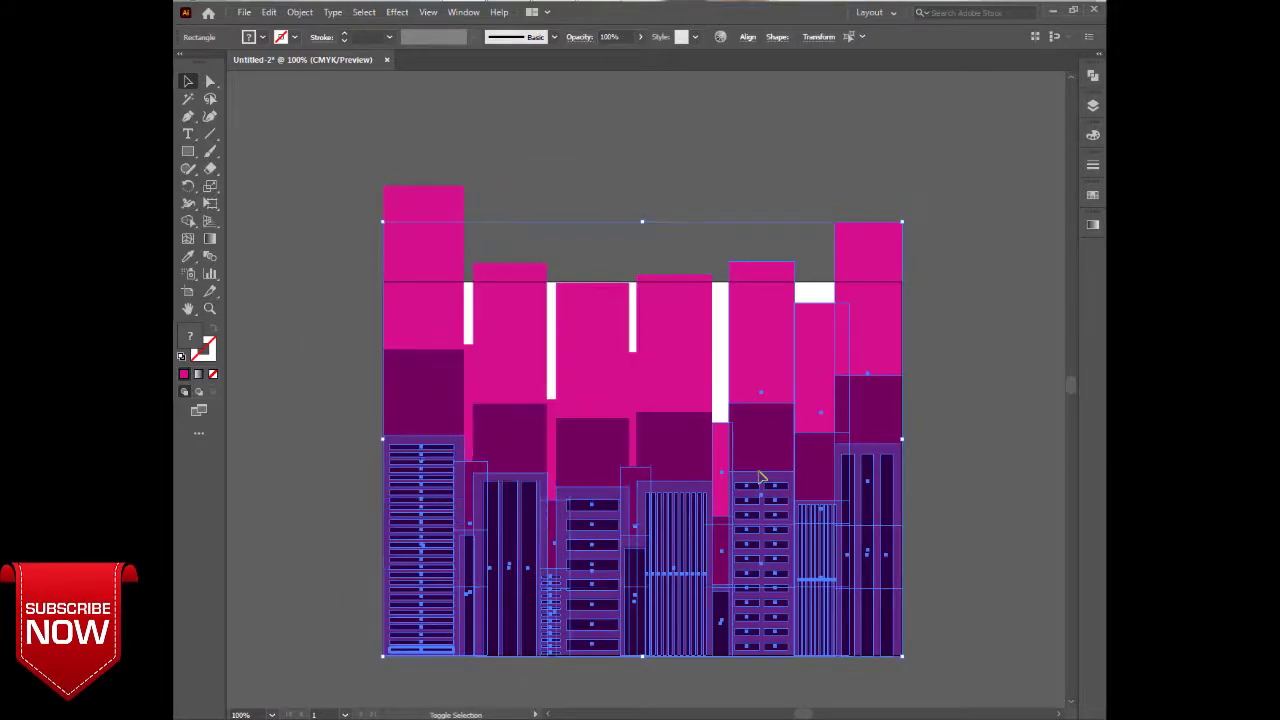
{"action": "left_click_drag", "start_coordinate": [937, 314], "coordinate": [750, 434]}
{"action": "left_click", "coordinate": [721, 460], "text": "shift"}
{"action": "left_click", "coordinate": [470, 485], "text": "shift"}
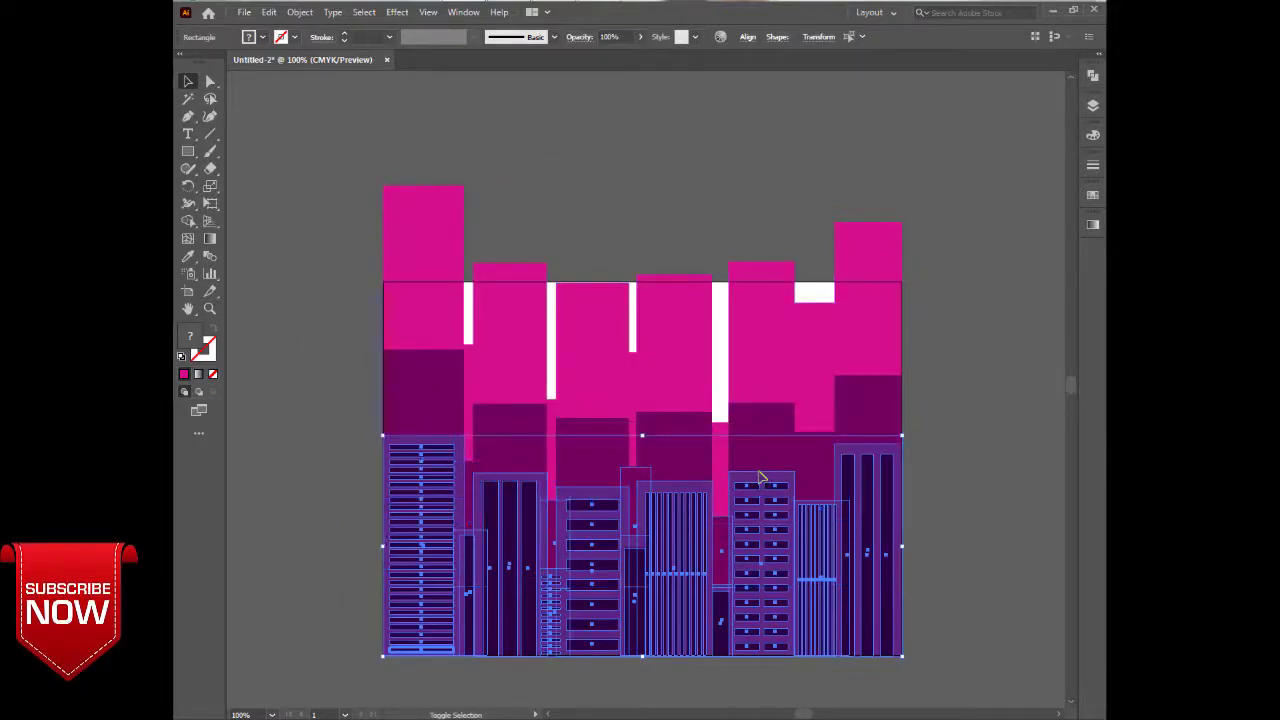
{"action": "left_click", "coordinate": [634, 483], "text": "shift"}
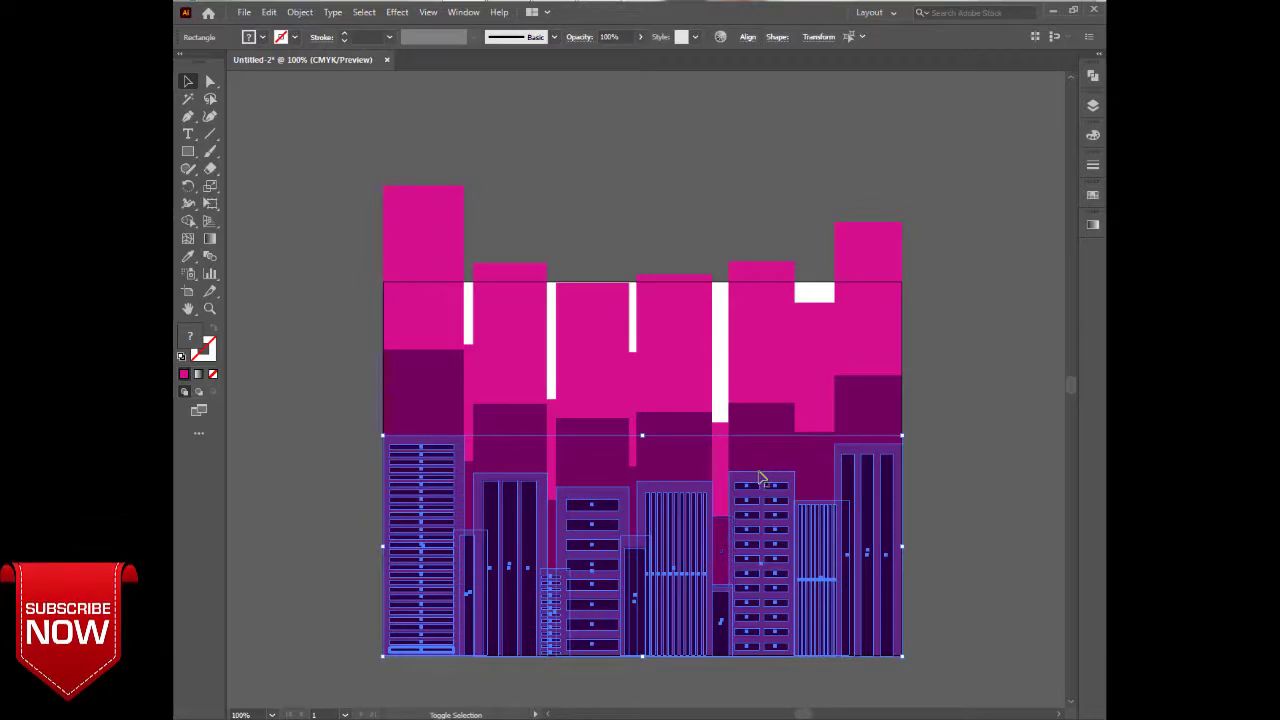
{"action": "left_click_drag", "start_coordinate": [383, 435], "coordinate": [380, 486]}
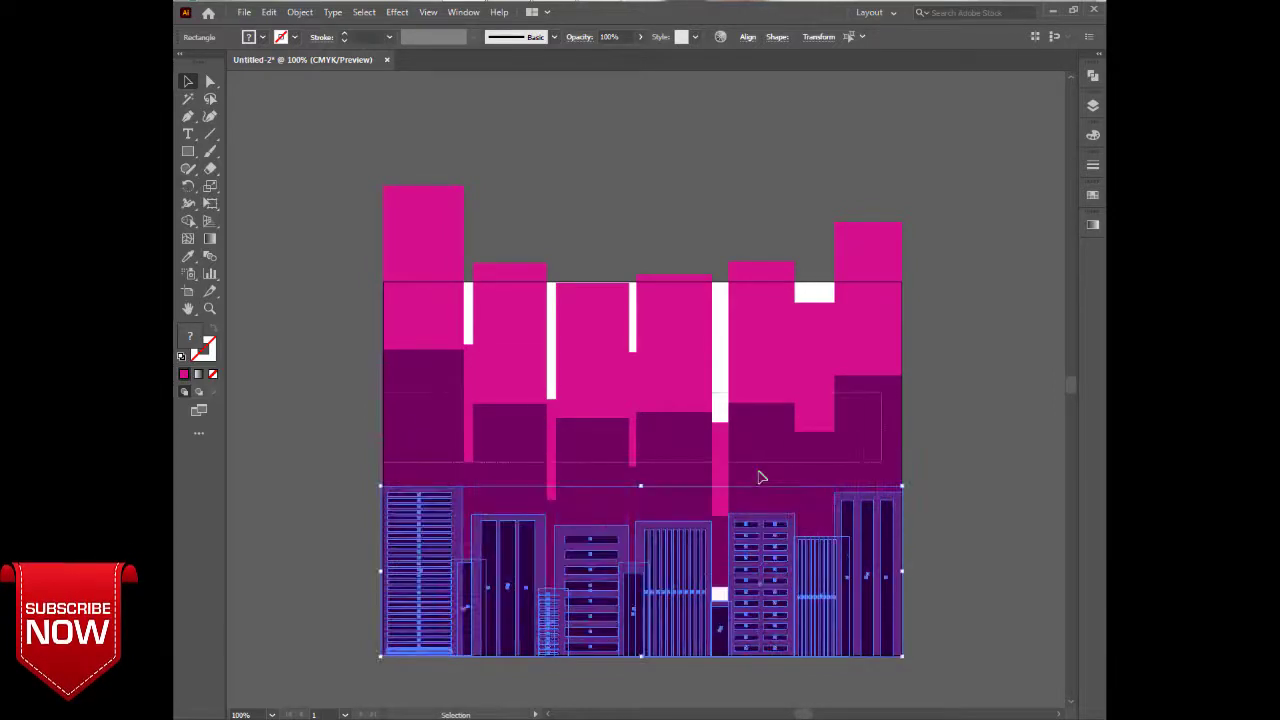
{"action": "key", "text": "ctrl+z"}
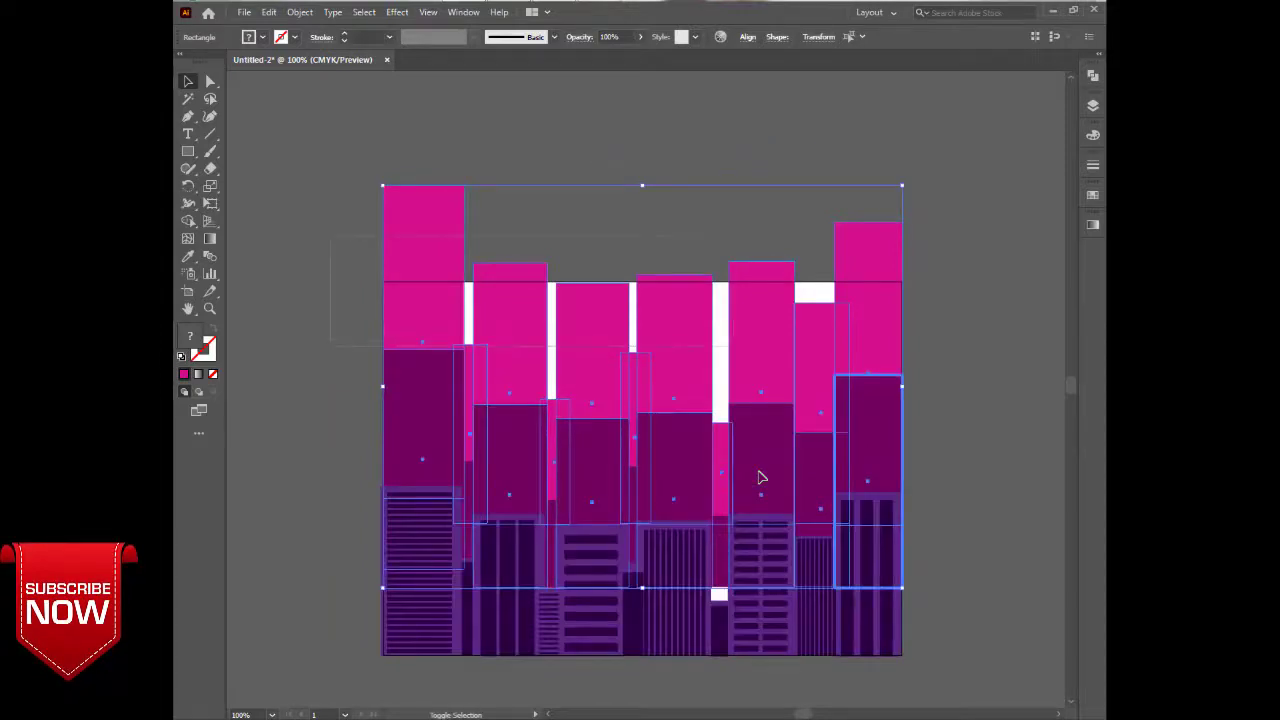
Select the dark magenta middle row, including its narrow blocks, without the pink row, and squash it downward.
{"action": "left_click_drag", "start_coordinate": [330, 236], "coordinate": [850, 346]}
{"action": "left_click", "coordinate": [551, 450], "text": "shift"}
{"action": "left_click", "coordinate": [633, 410], "text": "shift"}
{"action": "left_click", "coordinate": [721, 470], "text": "shift"}
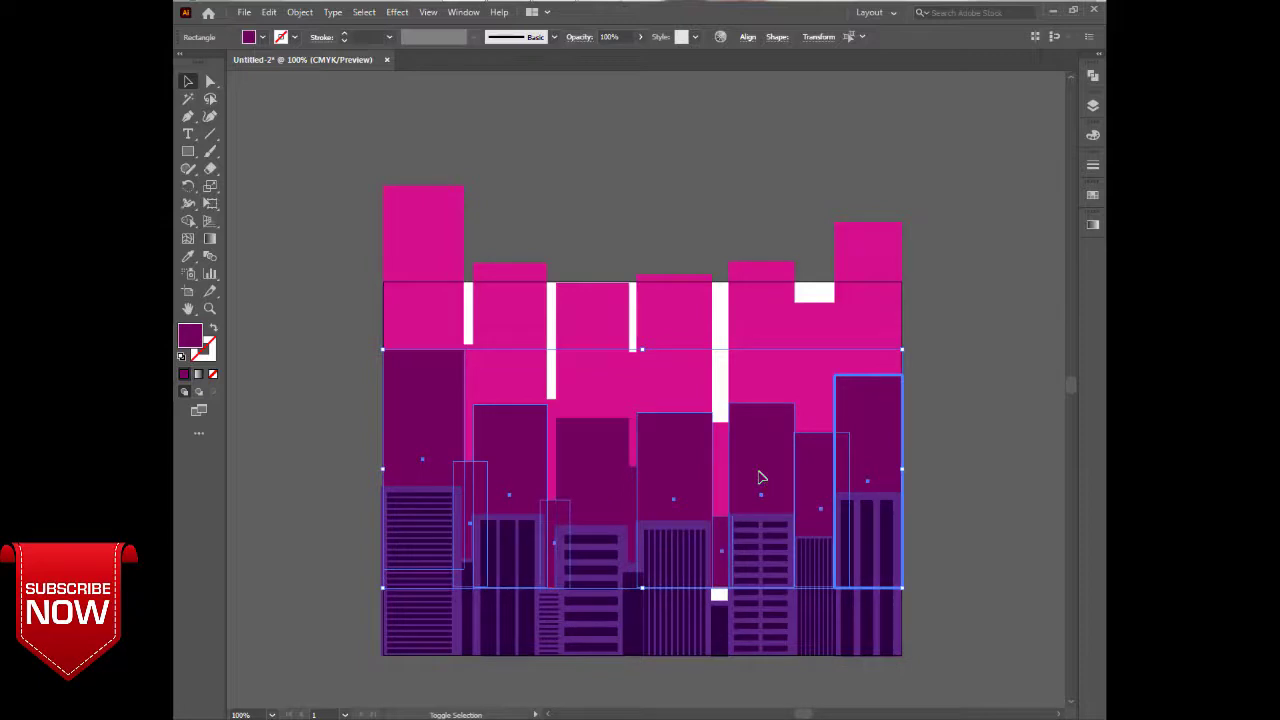
{"action": "double_click", "coordinate": [762, 477]}
{"action": "double_click", "coordinate": [762, 477]}
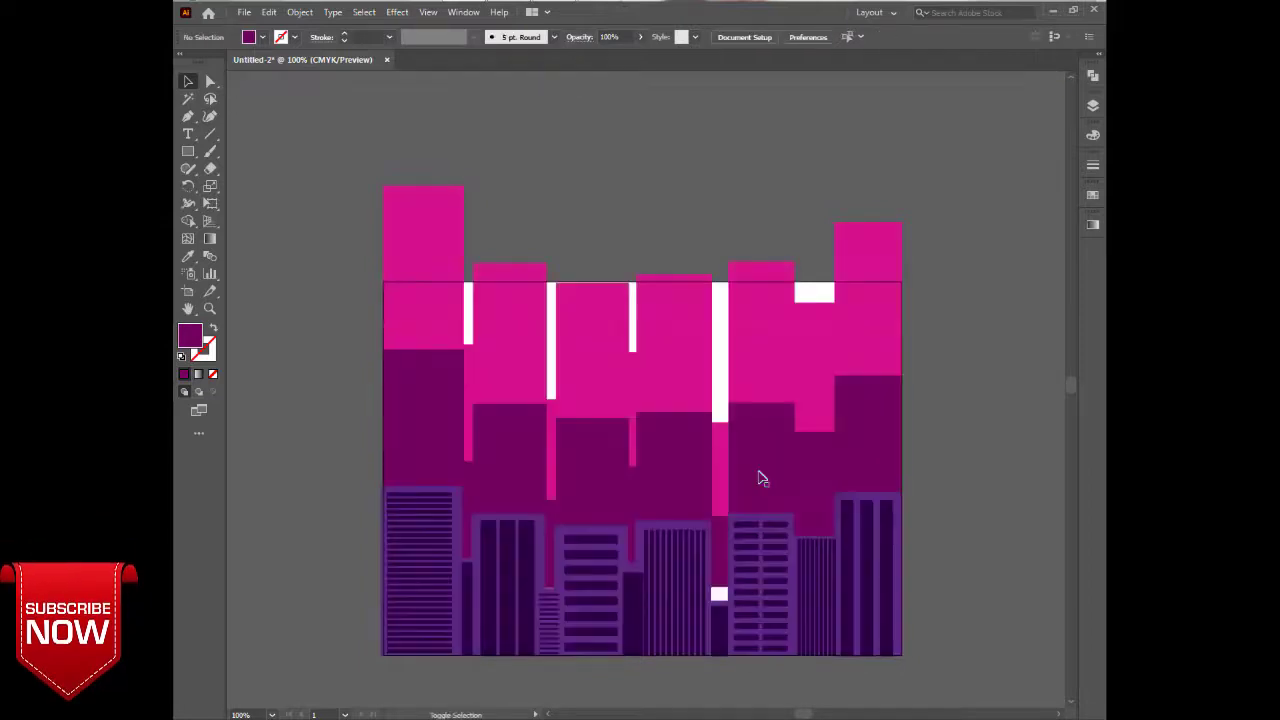
{"action": "left_click", "coordinate": [762, 477]}
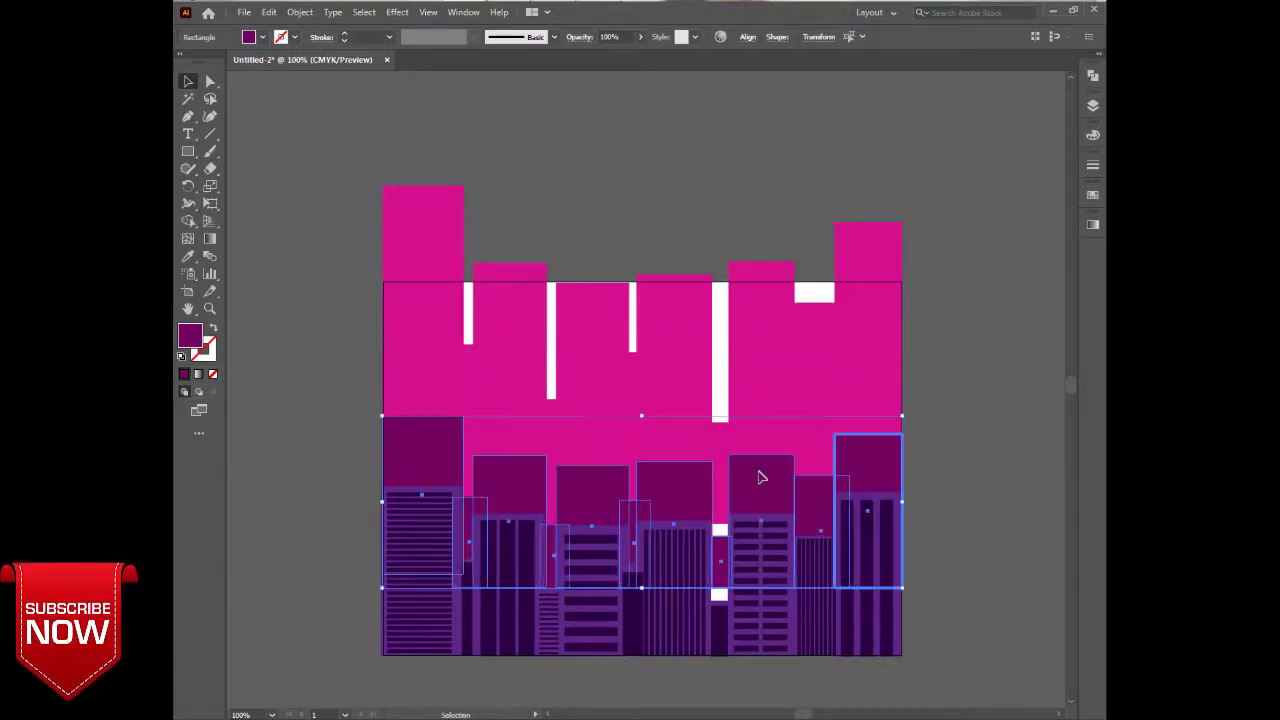
Stretch the narrow magenta block between the fourth and fifth large buildings up and down to cover the white gaps around it.
{"action": "left_click", "coordinate": [720, 561]}
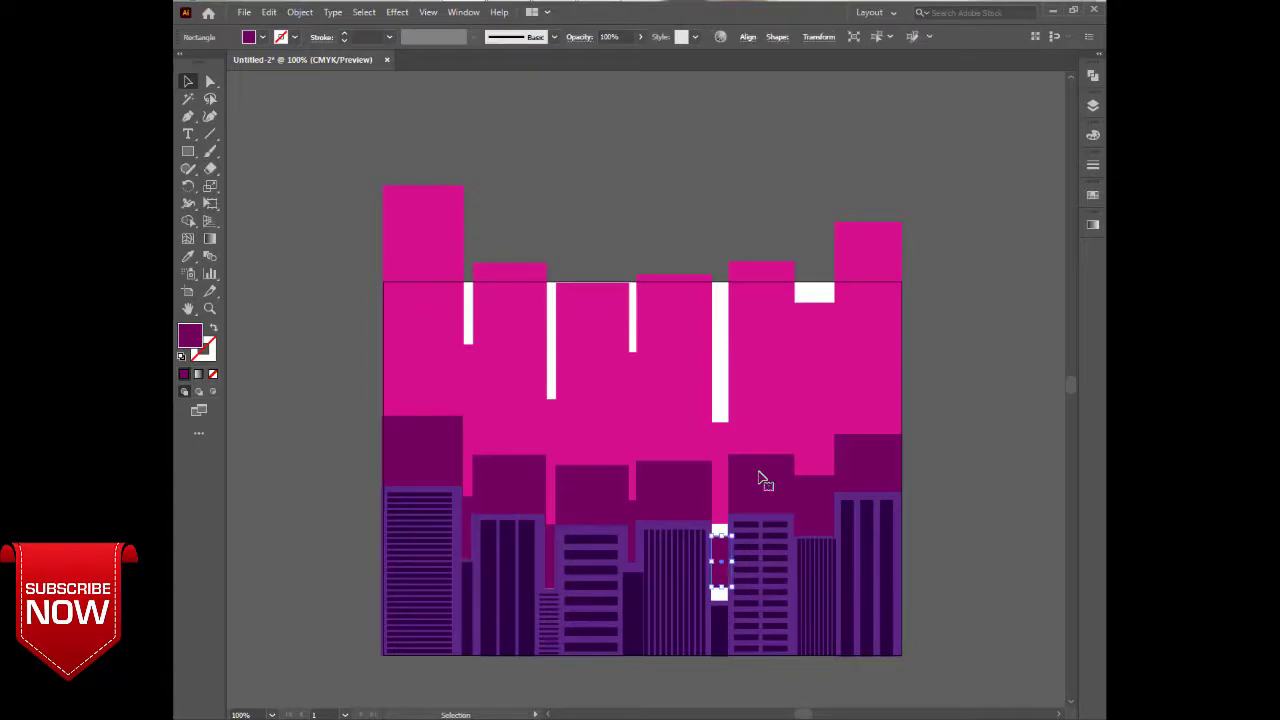
{"action": "mouse_move", "coordinate": [720, 536]}
{"action": "left_mouse_down"}
{"action": "mouse_move", "coordinate": [720, 520]}
{"action": "mouse_move", "coordinate": [720, 564]}
{"action": "mouse_move", "coordinate": [720, 489]}
{"action": "left_mouse_up"}
{"action": "key", "text": "Down"}
{"action": "key", "text": "Down"}
{"action": "key", "text": "Down"}
{"action": "key", "text": "Down"}
{"action": "key", "text": "Down"}
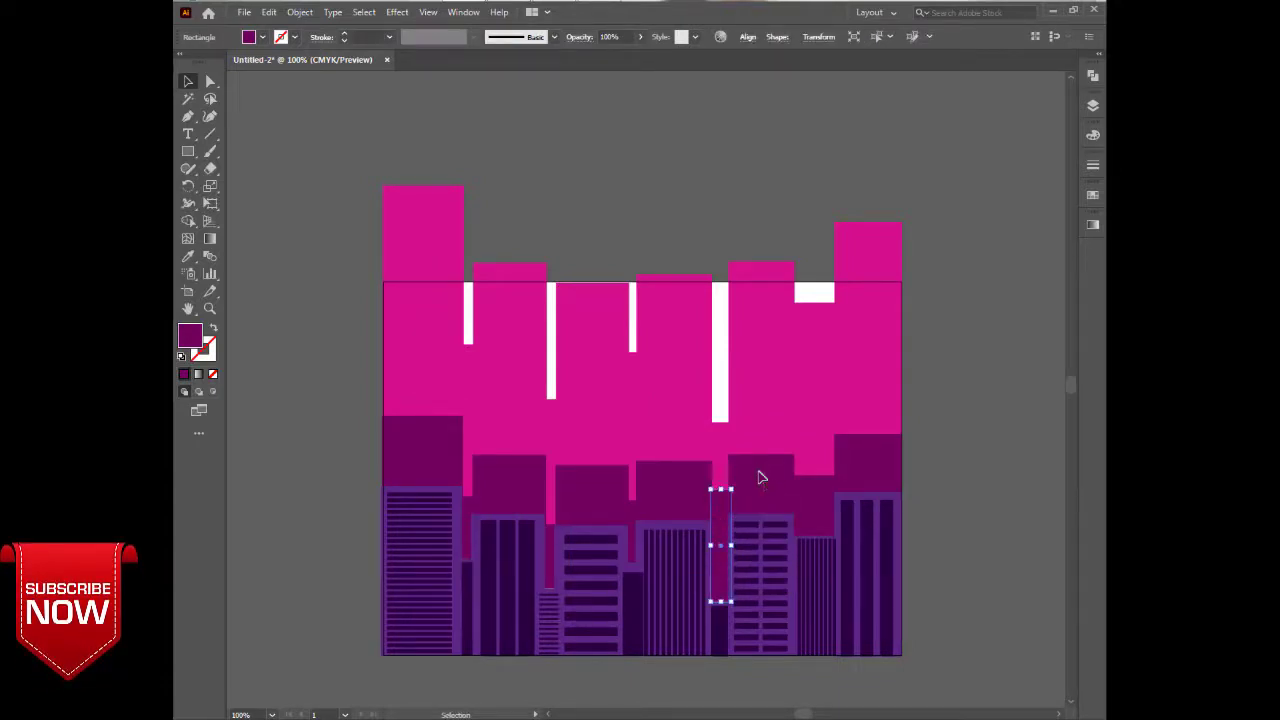
Select the entire pink back row, including its narrow blocks, and squash it downward to fit within the artboard.
{"action": "key", "text": "ctrl+shift+a"}
{"action": "mouse_move", "coordinate": [358, 172]}
{"action": "left_mouse_down"}
{"action": "mouse_move", "coordinate": [375, 228]}
{"action": "mouse_move", "coordinate": [904, 398]}
{"action": "left_mouse_up"}
{"action": "left_click", "coordinate": [552, 461], "text": "shift"}
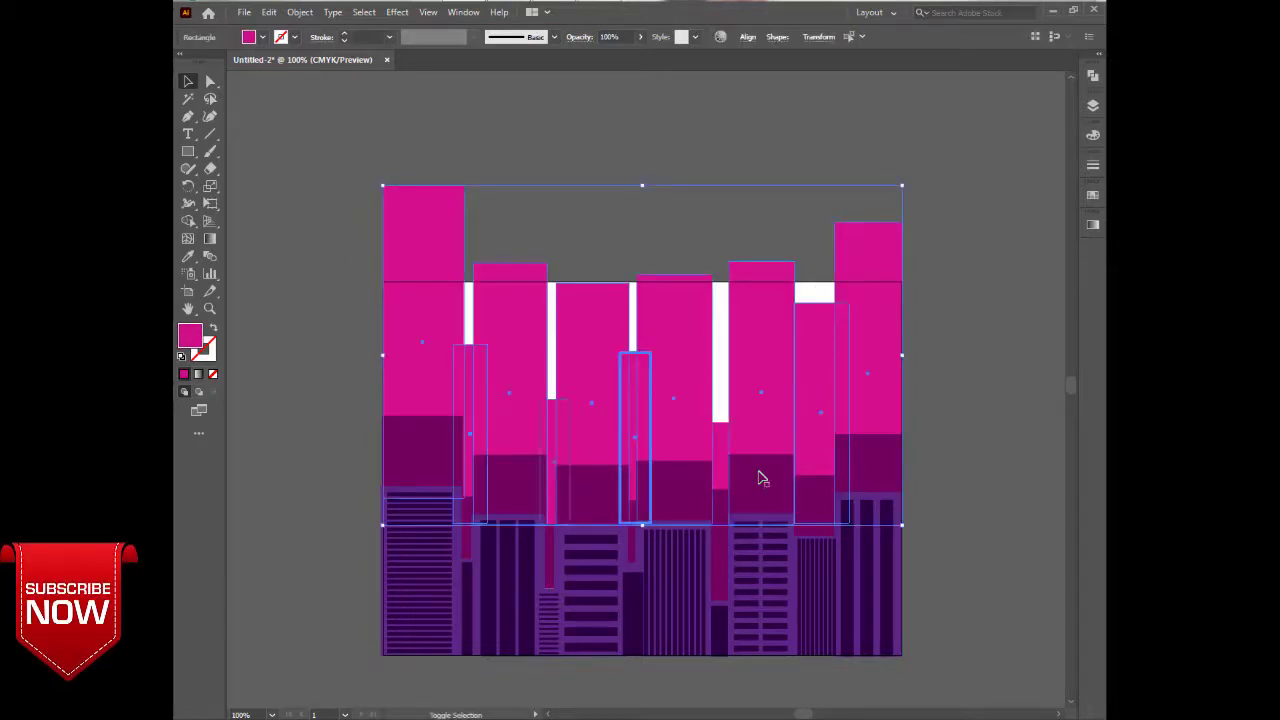
{"action": "left_click", "coordinate": [720, 471], "text": "shift"}
{"action": "mouse_move", "coordinate": [383, 185]}
{"action": "left_mouse_down"}
{"action": "mouse_move", "coordinate": [421, 282]}
{"action": "mouse_move", "coordinate": [383, 357]}
{"action": "mouse_move", "coordinate": [382, 345]}
{"action": "left_mouse_up"}
{"action": "key", "text": "ctrl+shift+a"}
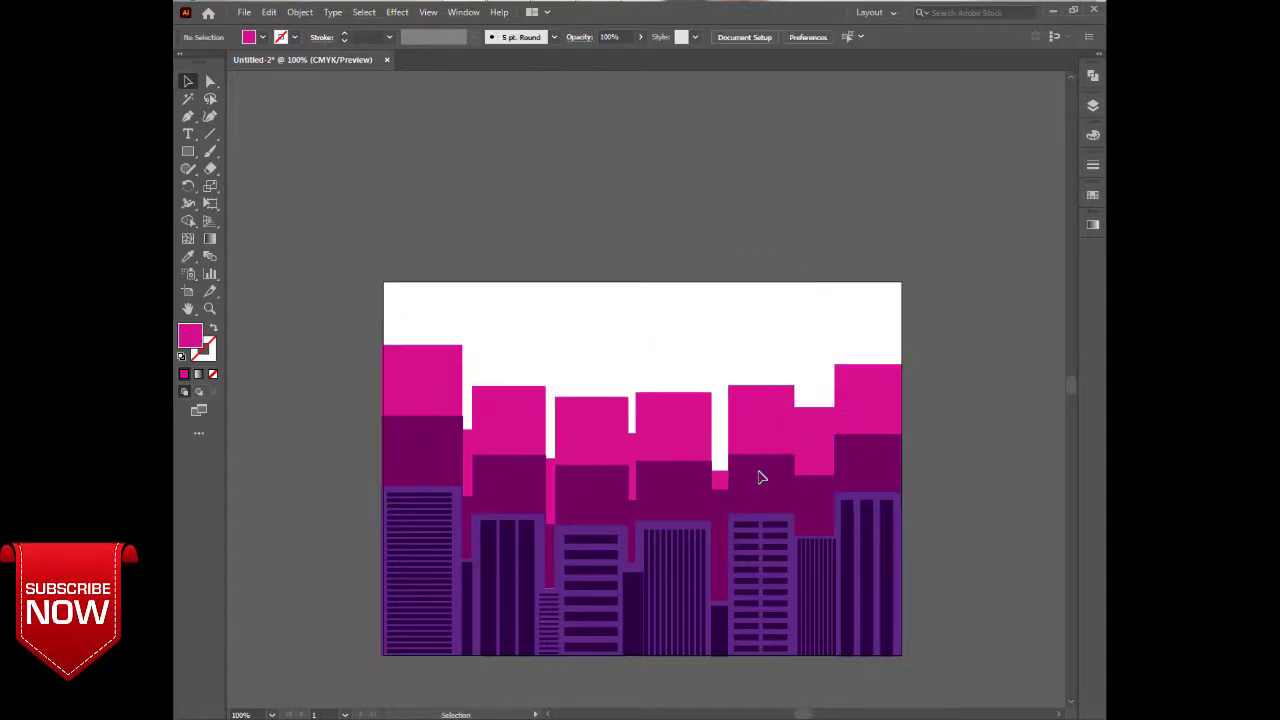
Make the narrow magenta block between the second and third large buildings slightly taller.
{"action": "key", "text": "m"}
{"action": "left_click", "coordinate": [188, 81]}
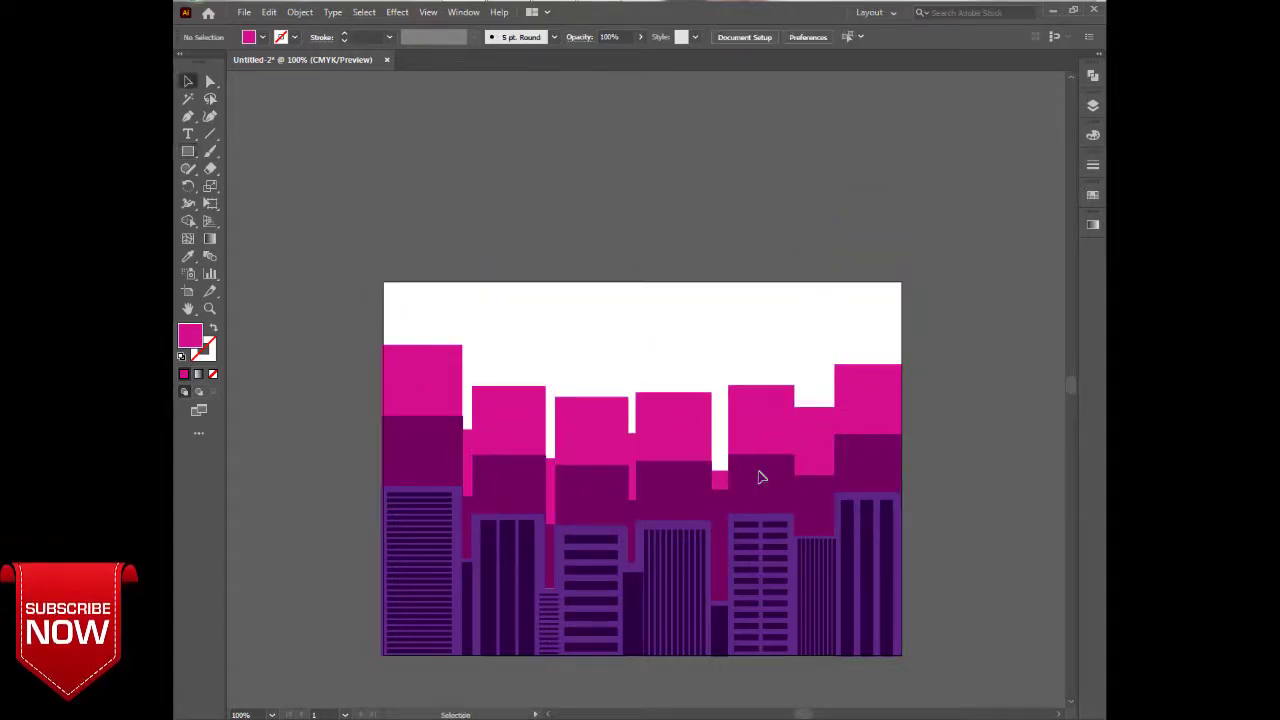
{"action": "left_click", "coordinate": [553, 556]}
{"action": "key", "text": "Down"}
{"action": "key", "text": "ctrl+shift+a"}
{"action": "left_click", "coordinate": [553, 556]}
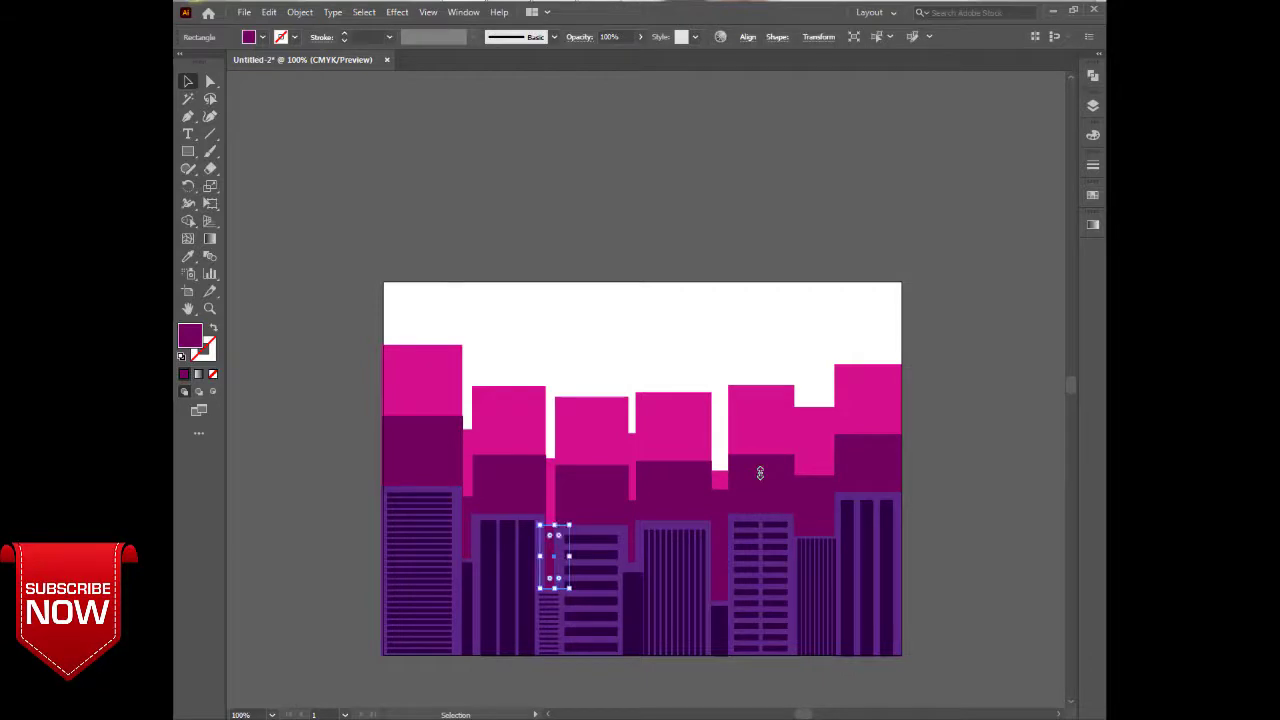
{"action": "left_click_drag", "start_coordinate": [553, 525], "coordinate": [553, 519]}
{"action": "key", "text": "ctrl+shift+a"}
Draw a background rectangle covering the whole artboard and send it to the back.
{"action": "key", "text": "m"}
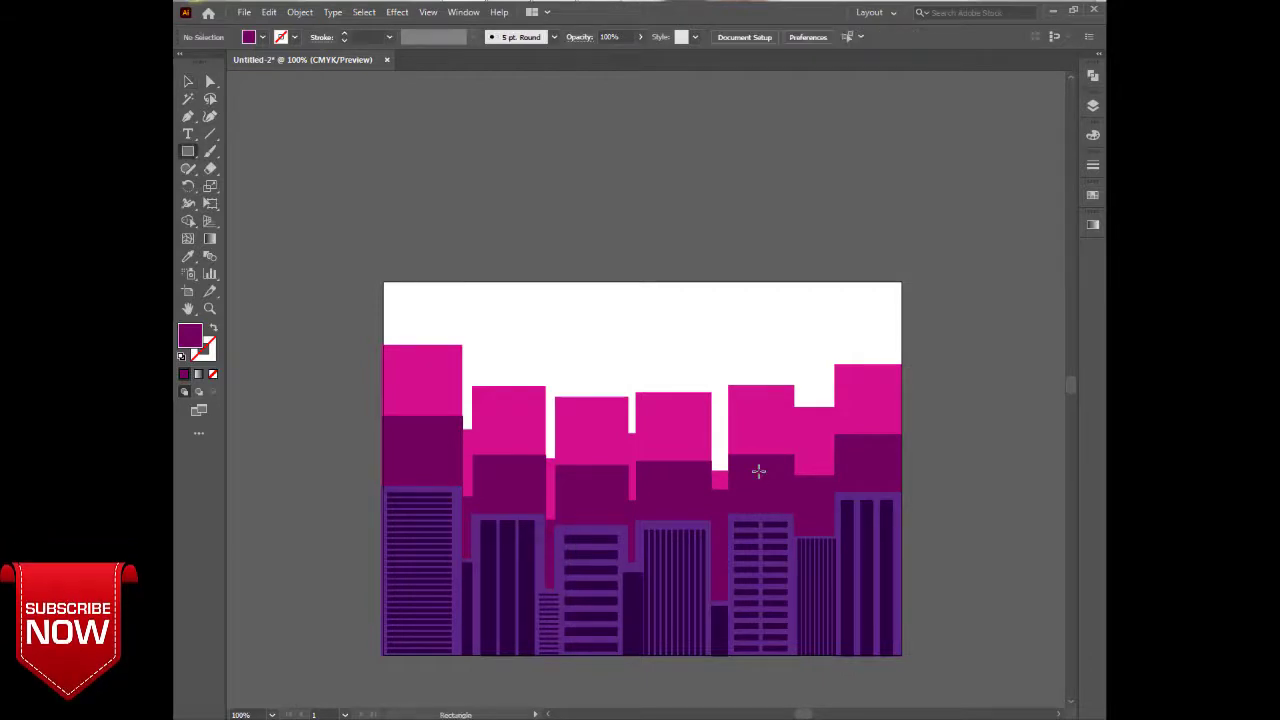
{"action": "scroll", "coordinate": [758, 471], "scroll_direction": "down", "scroll_amount": 3}
{"action": "mouse_move", "coordinate": [394, 172]}
{"action": "left_mouse_down"}
{"action": "mouse_move", "coordinate": [823, 491]}
{"action": "mouse_move", "coordinate": [902, 533]}
{"action": "left_mouse_up"}
{"action": "right_click", "coordinate": [810, 418]}
{"action": "mouse_move", "coordinate": [851, 344]}
{"action": "left_click", "coordinate": [655, 397]}
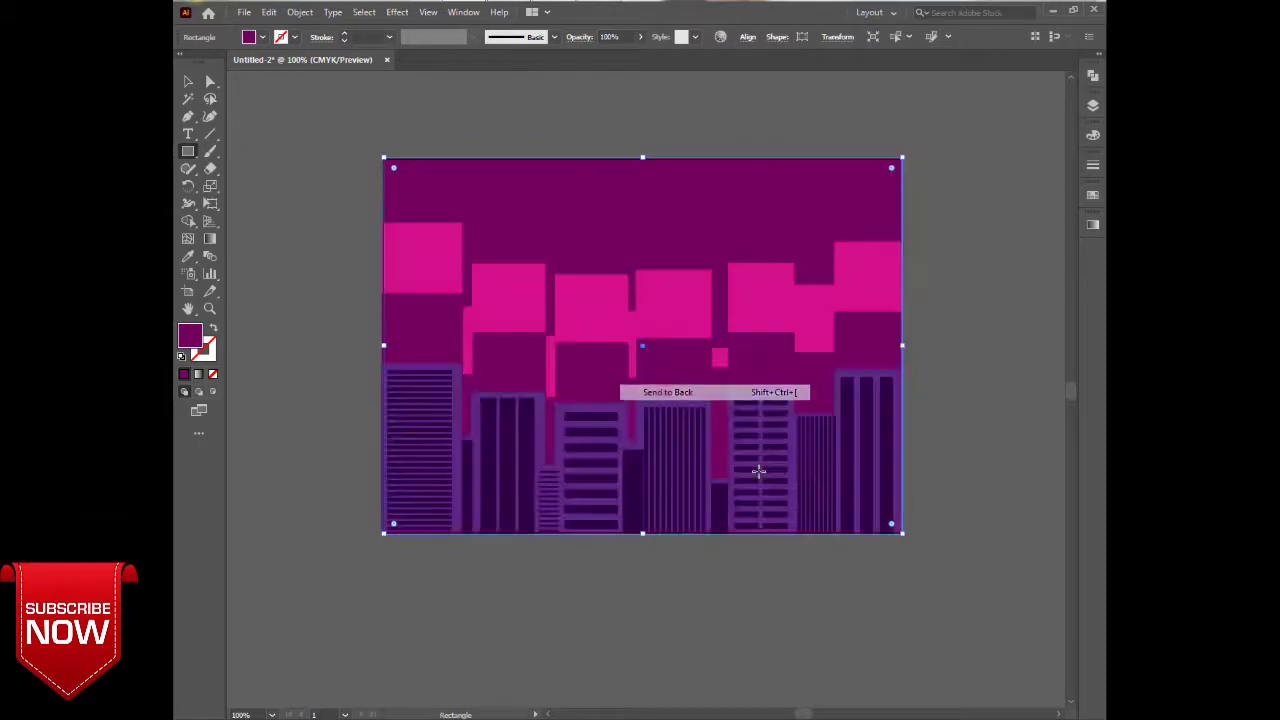
{"action": "key", "text": "v"}
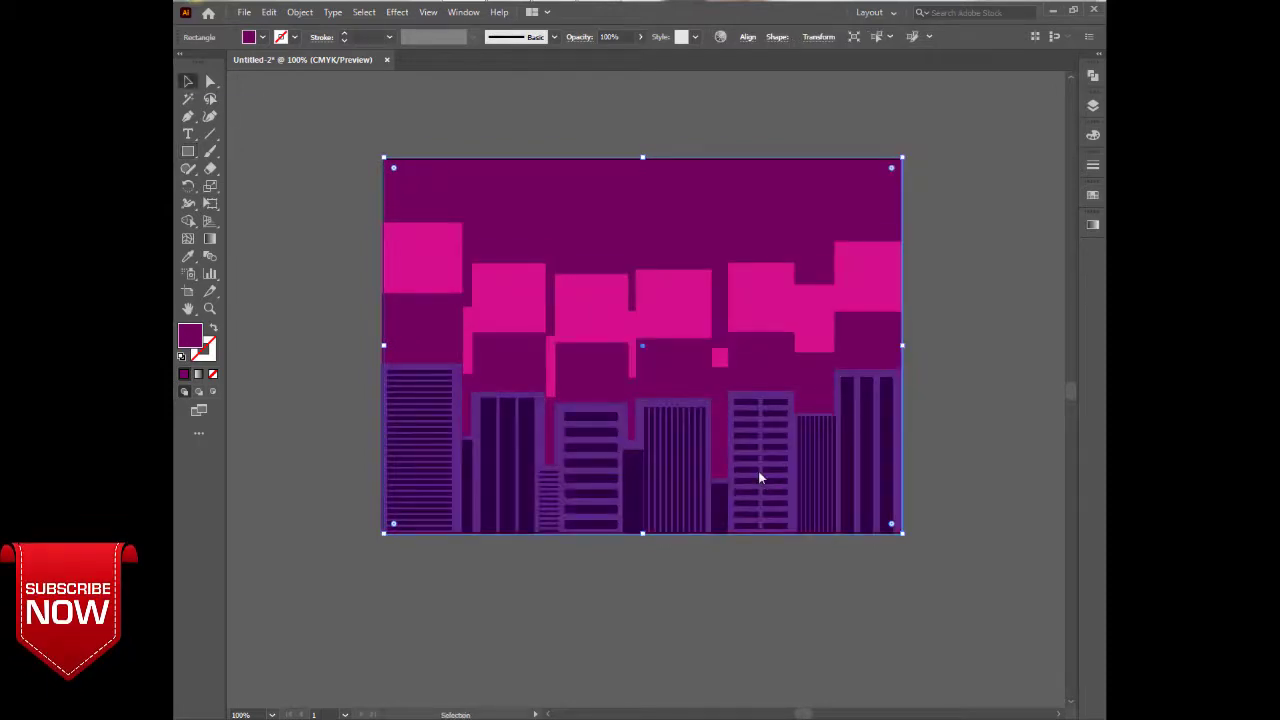
Set the background rectangle's fill to C 0, M 100, Y 0, K 0 and its opacity to 82%.
{"action": "key", "text": "F6"}
{"action": "left_click_drag", "start_coordinate": [985, 209], "coordinate": [955, 209]}
{"action": "left_click_drag", "start_coordinate": [982, 155], "coordinate": [955, 155]}
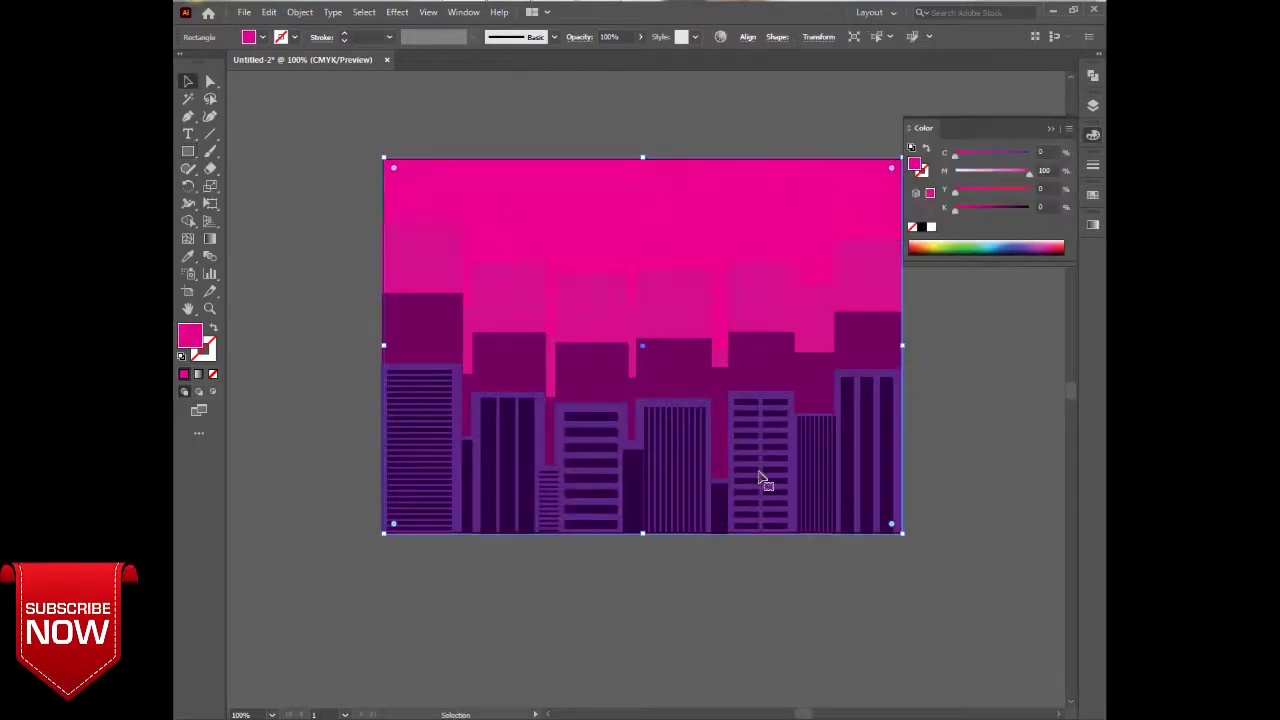
{"action": "left_click_drag", "start_coordinate": [1029, 173], "coordinate": [1029, 173]}
{"action": "left_click", "coordinate": [641, 37]}
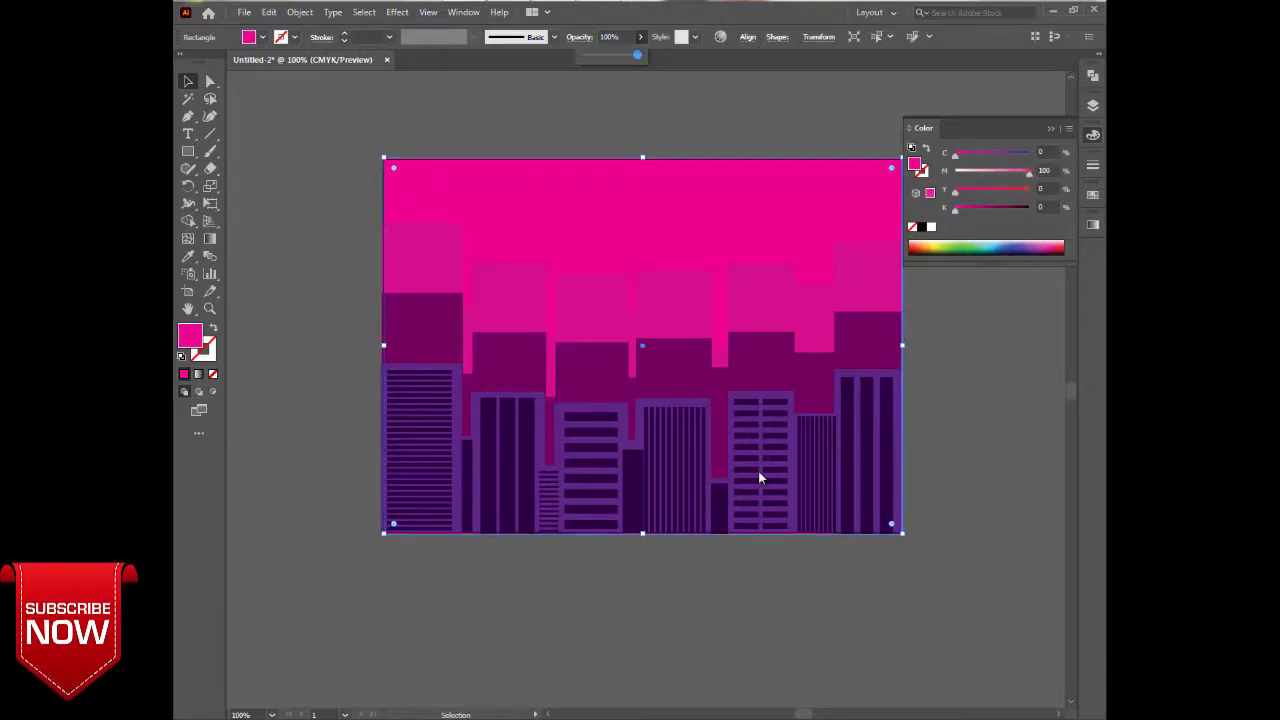
{"action": "left_click_drag", "start_coordinate": [637, 55], "coordinate": [628, 55]}
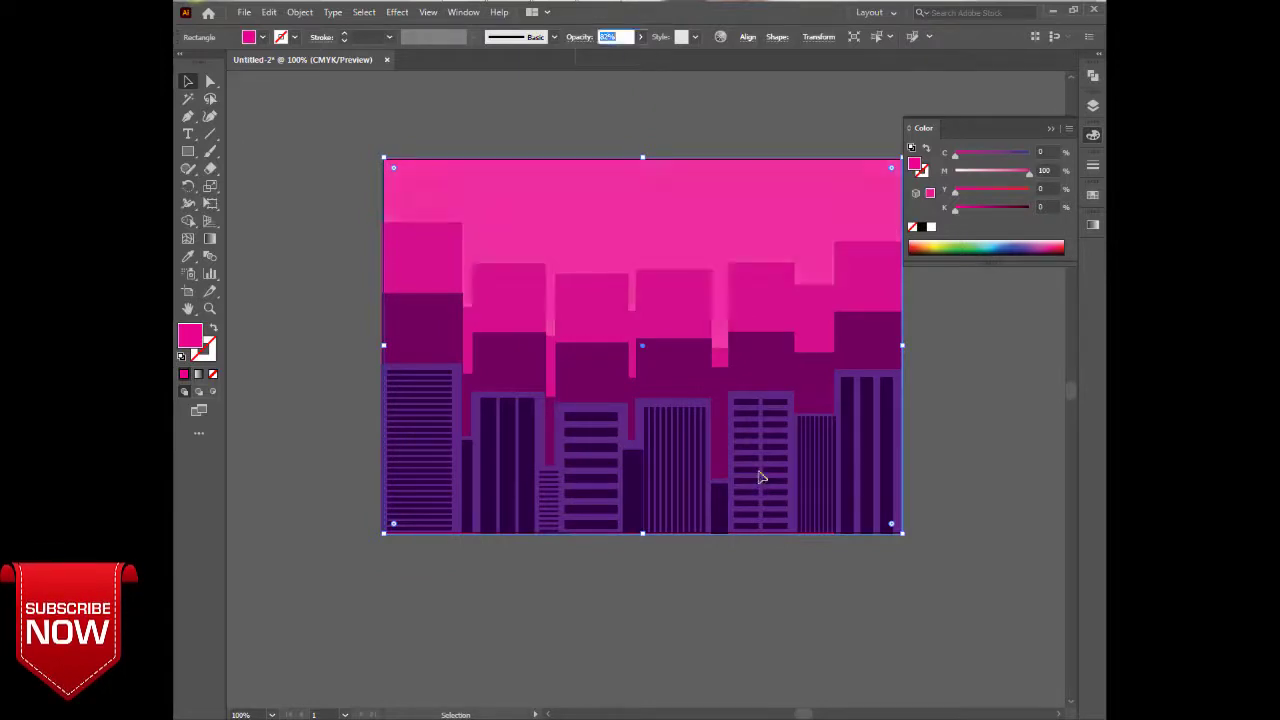
{"action": "key", "text": "ctrl+shift+a"}
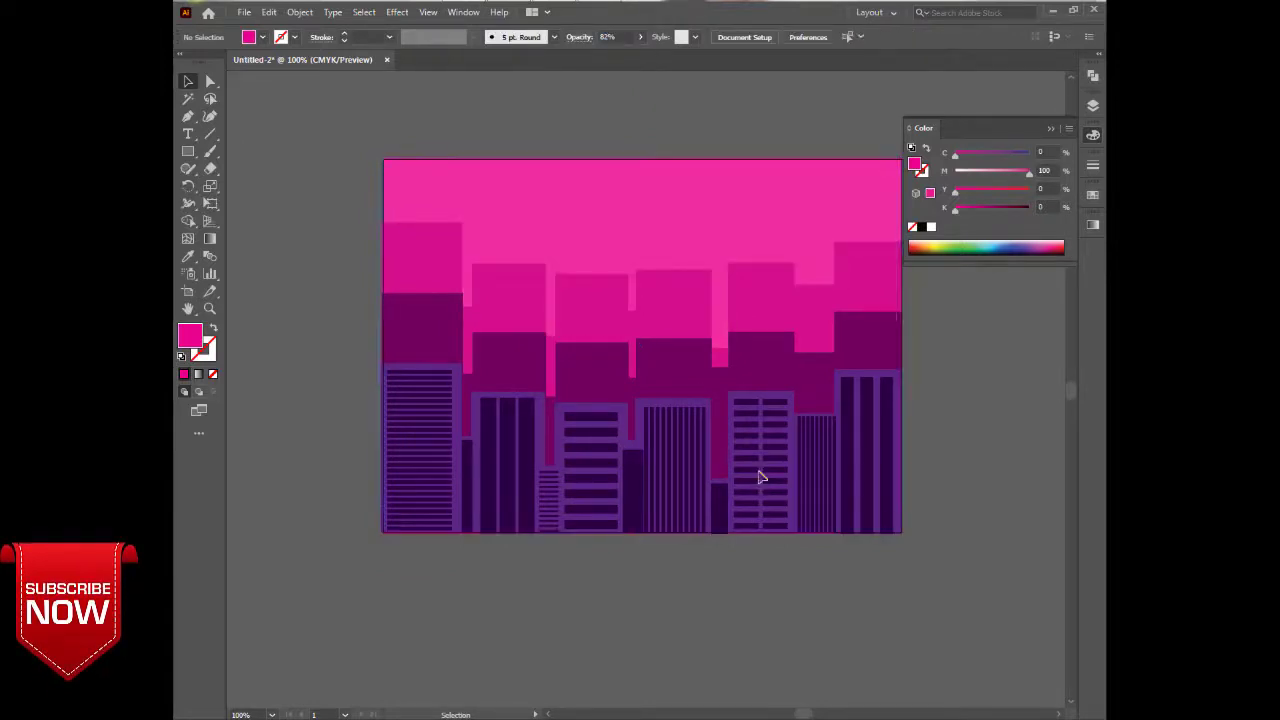
{"action": "left_click_drag", "start_coordinate": [759, 477], "coordinate": [753, 447]}
{"action": "key", "text": "ctrl+z"}
{"action": "key", "text": "ctrl+shift+a"}
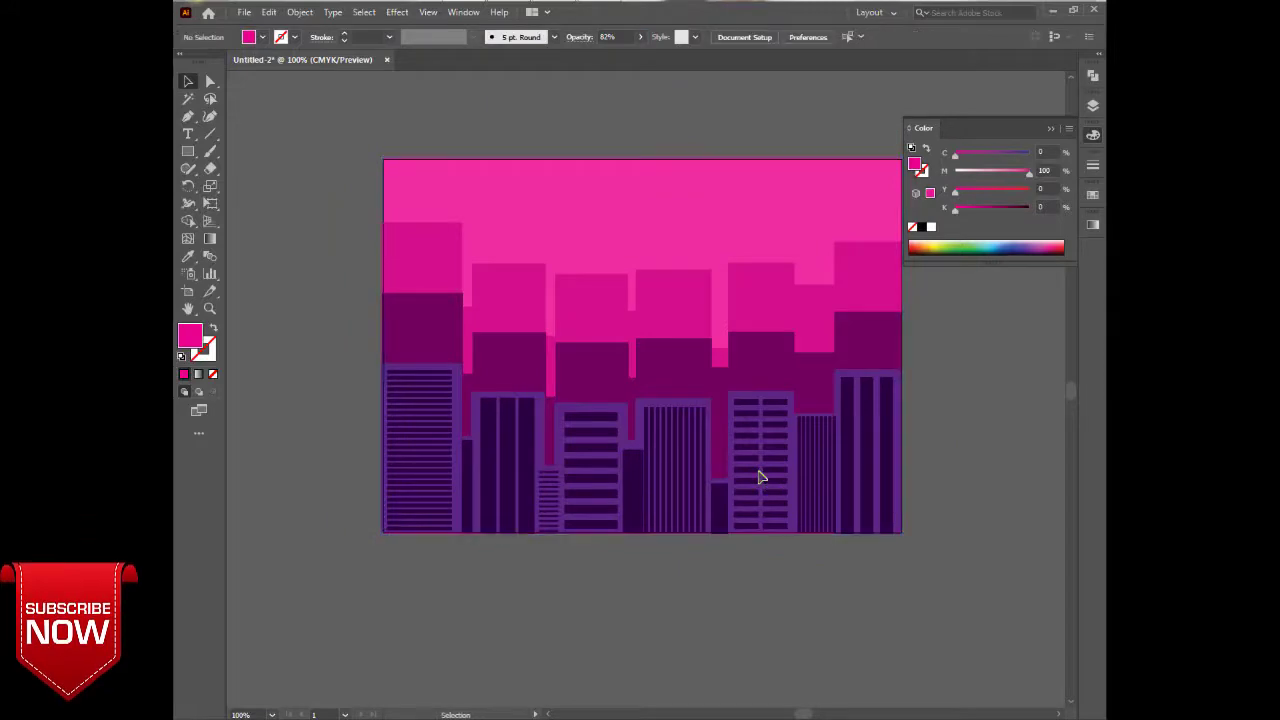
Select all three rows of buildings without the background and squash them downward together to leave more sky.
{"action": "left_click", "coordinate": [421, 258]}
{"action": "left_click_drag", "start_coordinate": [788, 575], "coordinate": [889, 593]}
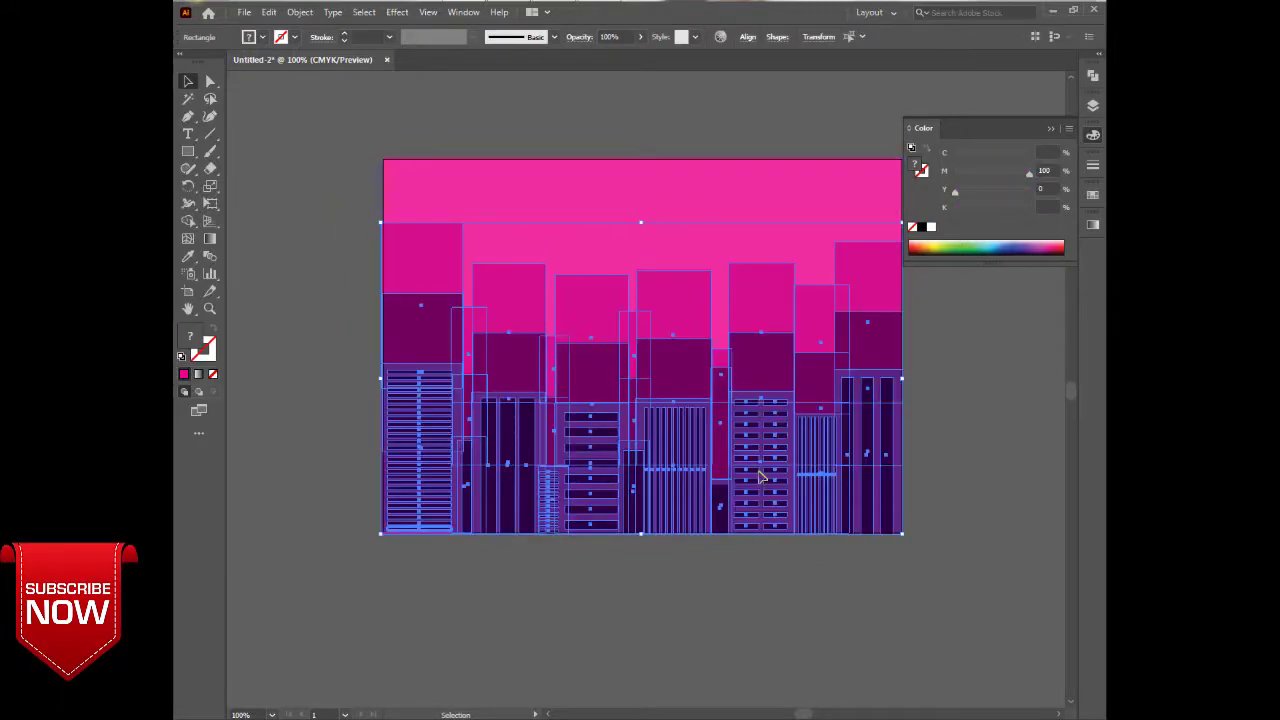
{"action": "left_click_drag", "start_coordinate": [383, 222], "coordinate": [383, 288]}
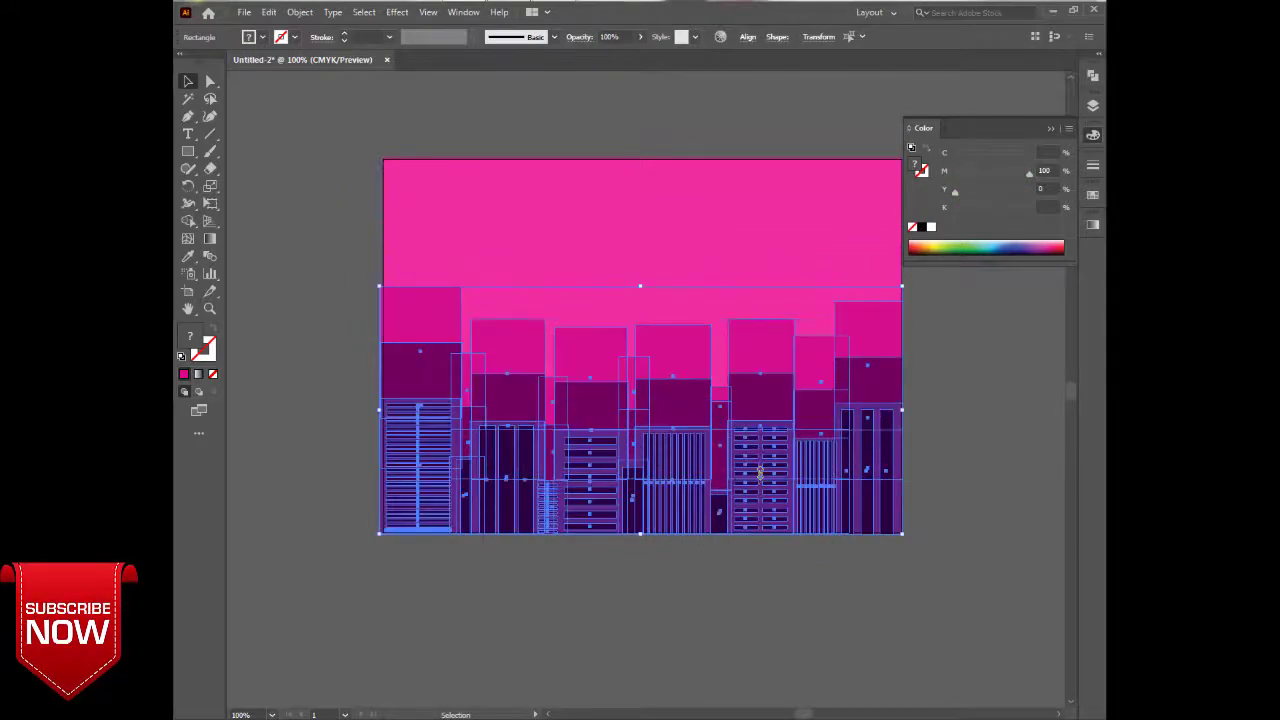
{"action": "key", "text": "ctrl+shift+a"}
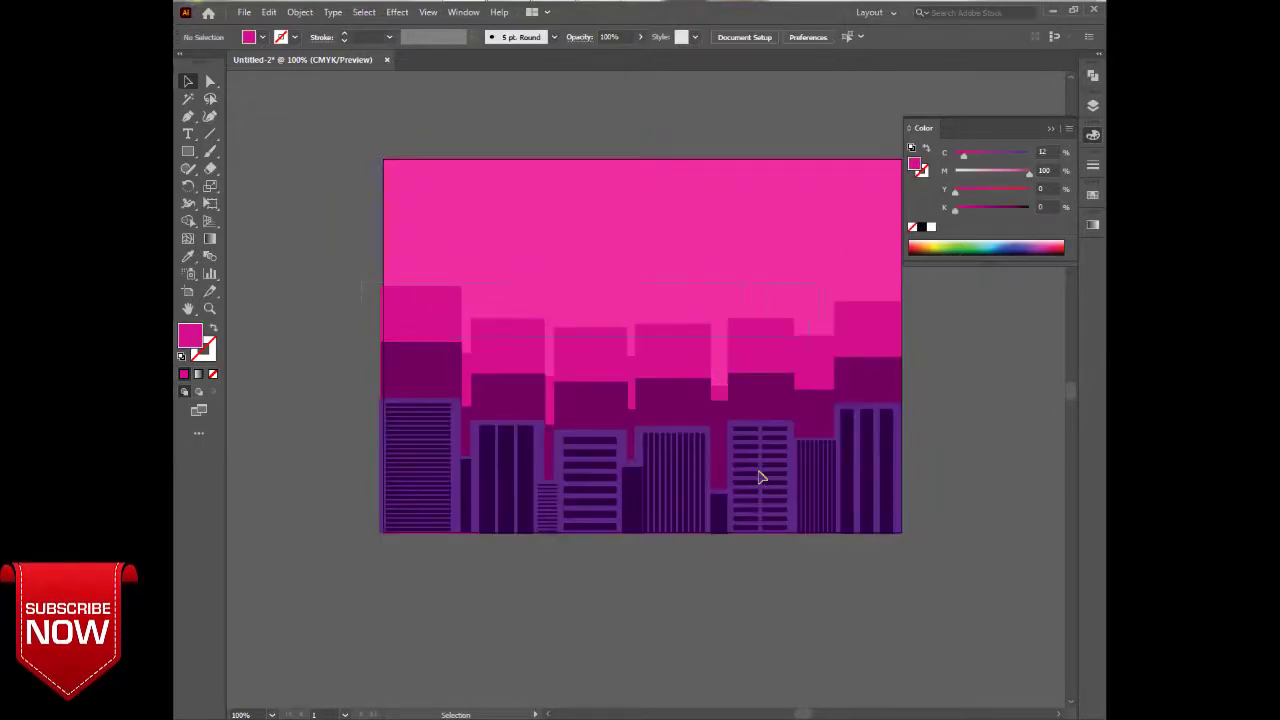
Select the pink back row, including its narrow blocks, and stretch it upward.
{"action": "left_click_drag", "start_coordinate": [857, 337], "coordinate": [875, 337]}
{"action": "left_click", "coordinate": [467, 365], "text": "shift"}
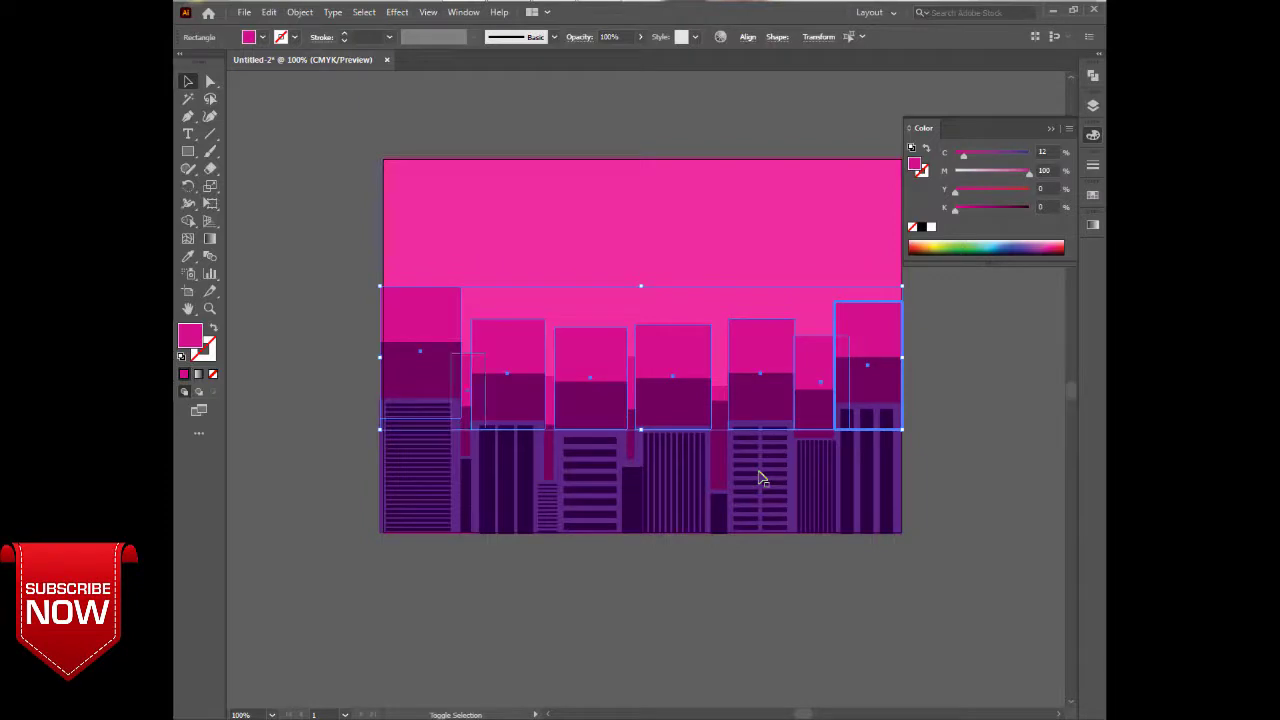
{"action": "left_click", "coordinate": [553, 390], "text": "shift"}
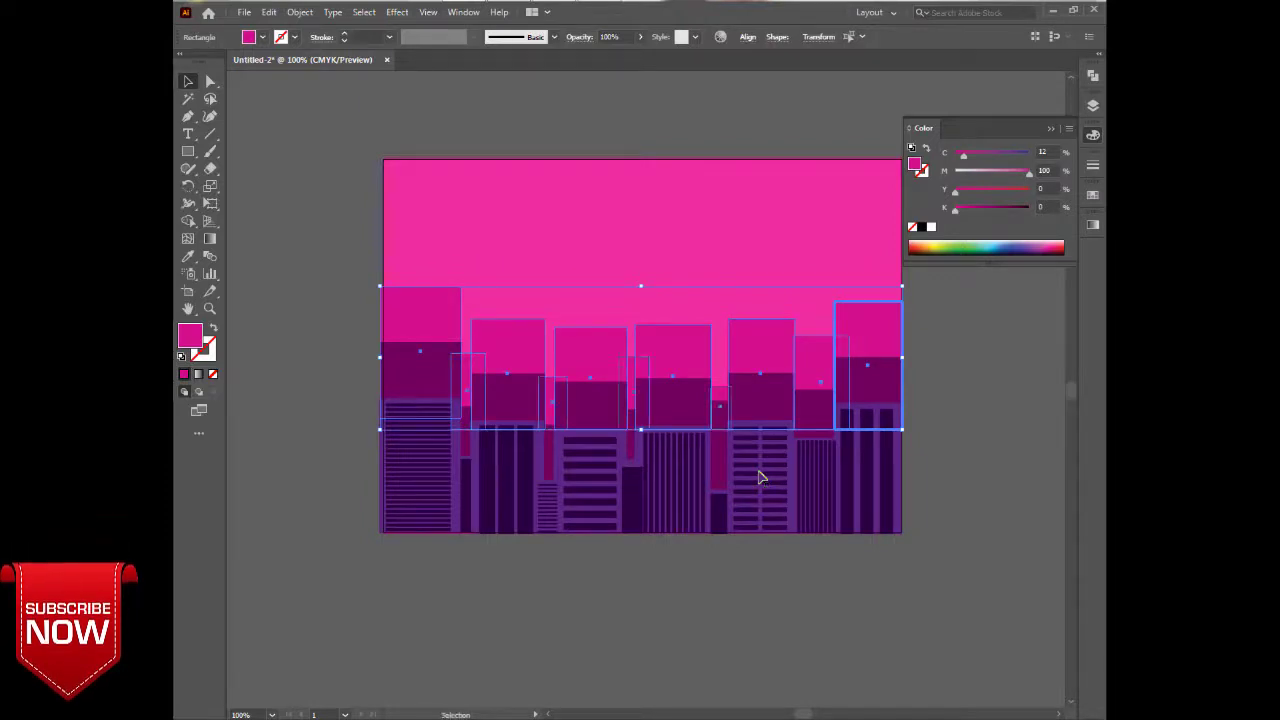
{"action": "left_click", "coordinate": [759, 477]}
{"action": "left_click_drag", "start_coordinate": [365, 270], "coordinate": [867, 331]}
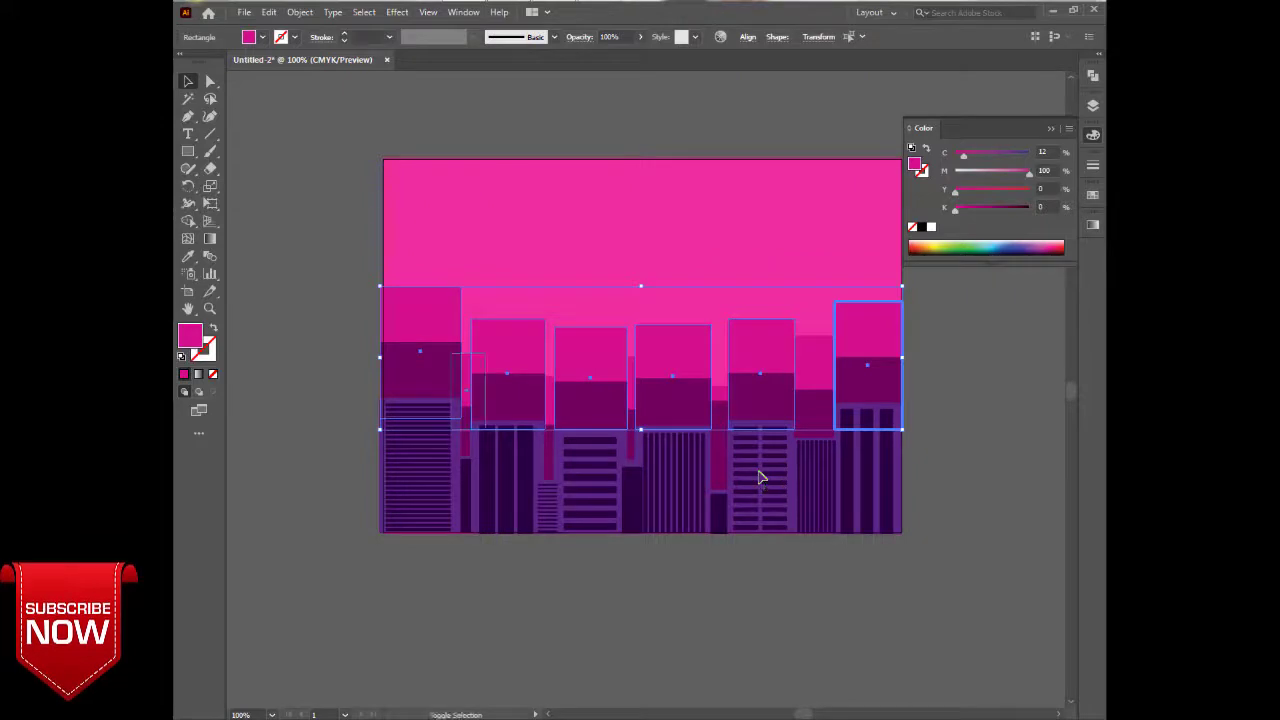
{"action": "left_click_drag", "start_coordinate": [641, 286], "coordinate": [641, 243]}
Select every dark magenta block in the middle row, wide and narrow, and stretch the row upward.
{"action": "left_click", "coordinate": [421, 370]}
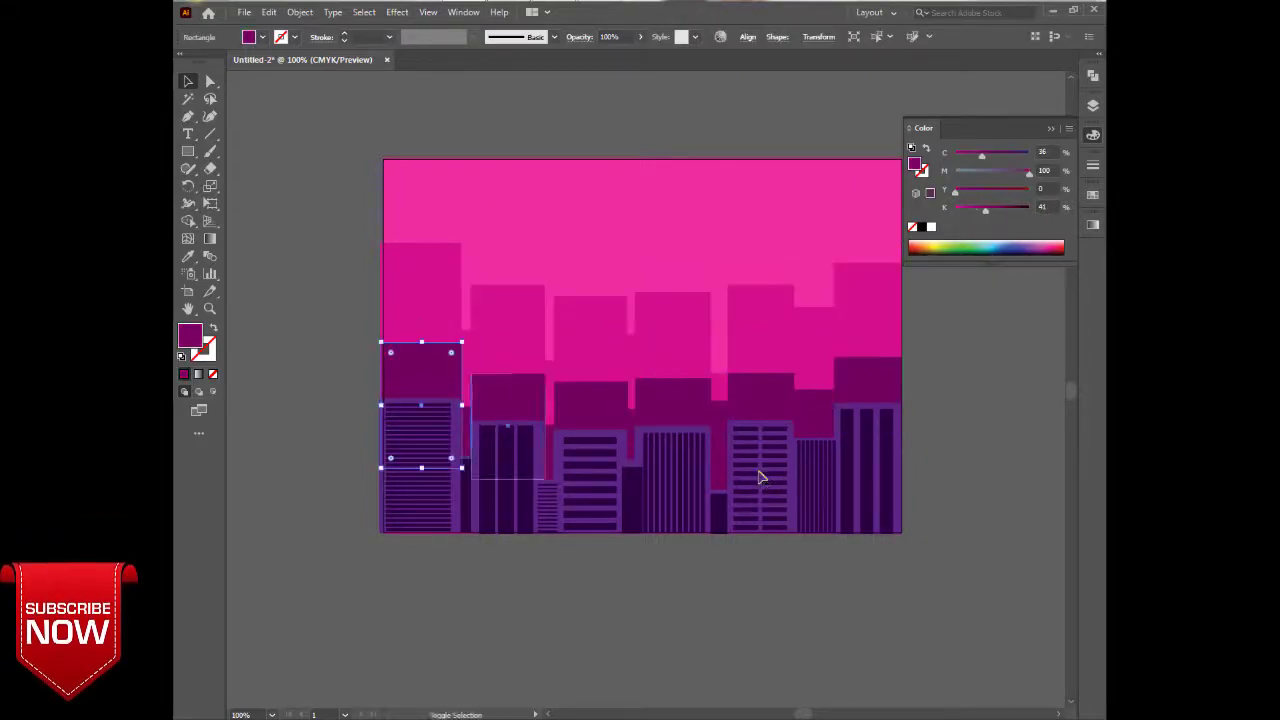
{"action": "left_click", "coordinate": [508, 398], "text": "shift"}
{"action": "left_click", "coordinate": [591, 405], "text": "shift"}
{"action": "left_click", "coordinate": [673, 403], "text": "shift"}
{"action": "left_click", "coordinate": [760, 398], "text": "shift"}
{"action": "left_click", "coordinate": [814, 410], "text": "shift"}
{"action": "left_click", "coordinate": [868, 380], "text": "shift"}
{"action": "left_click", "coordinate": [720, 445], "text": "shift"}
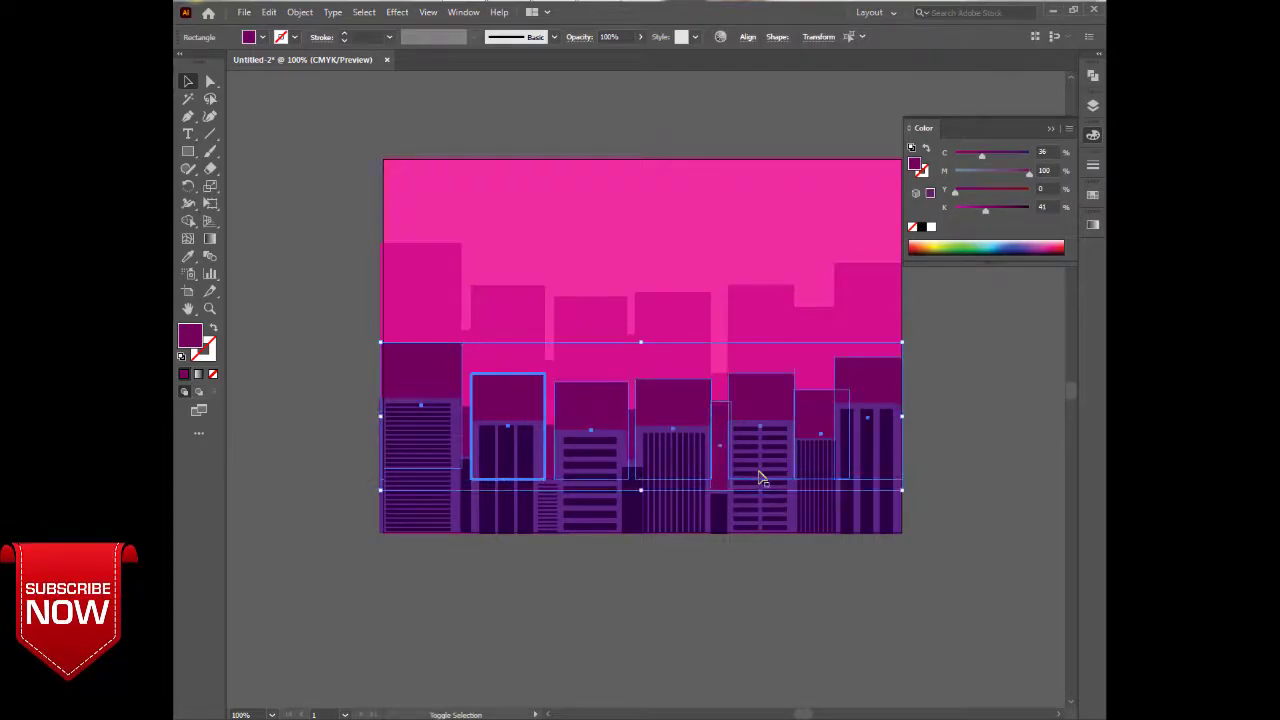
{"action": "left_click", "coordinate": [634, 445], "text": "shift"}
{"action": "left_click", "coordinate": [557, 452], "text": "shift"}
{"action": "left_click", "coordinate": [468, 445], "text": "shift"}
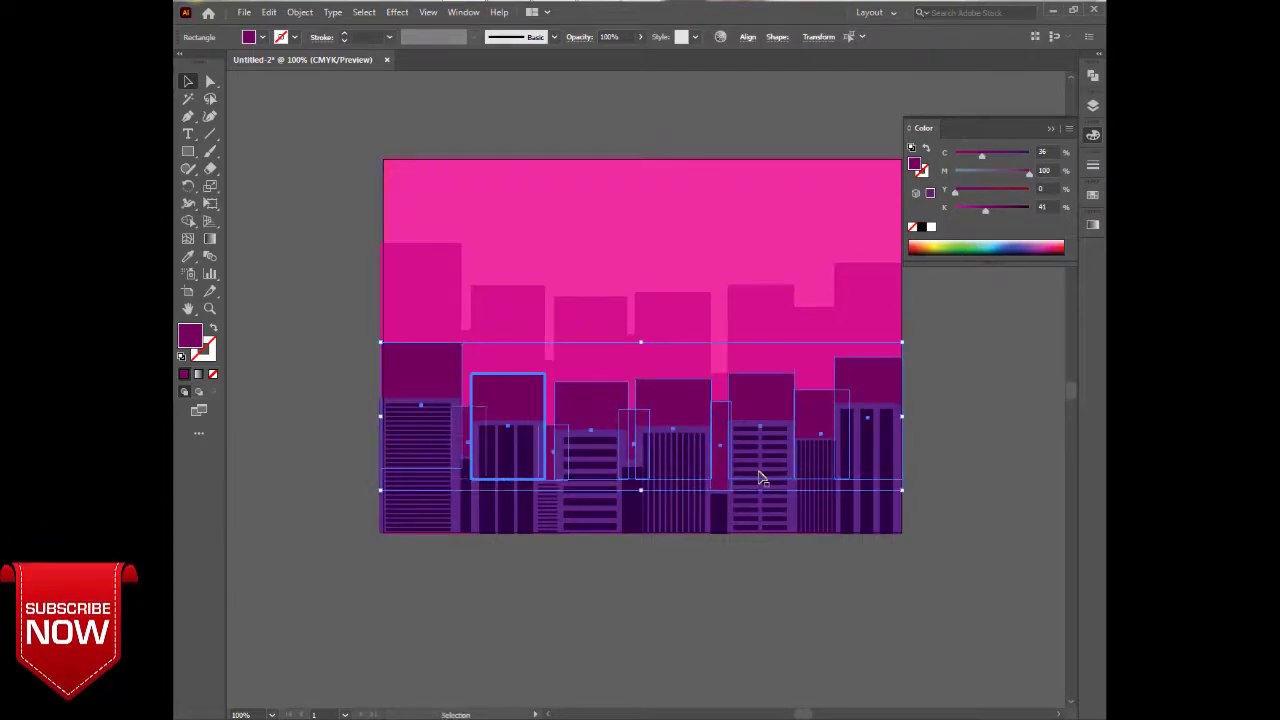
{"action": "left_click_drag", "start_coordinate": [641, 342], "coordinate": [641, 290]}
{"action": "left_click_drag", "start_coordinate": [376, 570], "coordinate": [904, 500]}
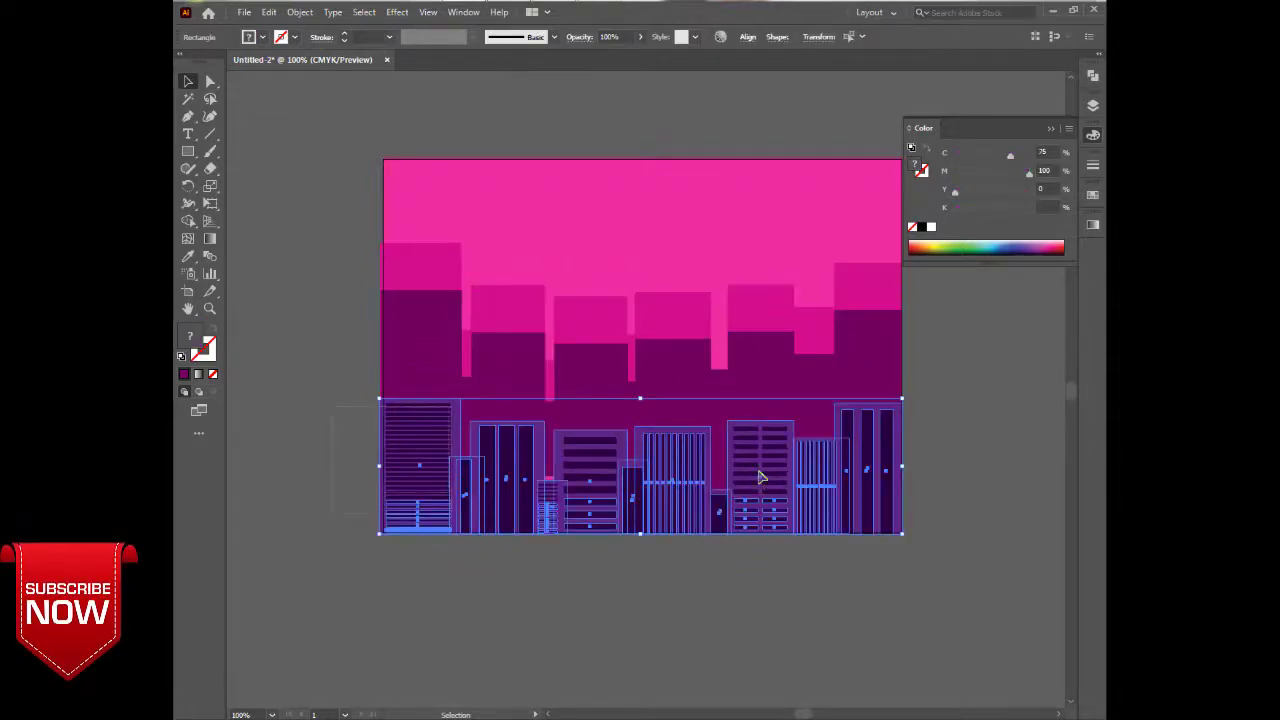
{"action": "left_click_drag", "start_coordinate": [333, 406], "coordinate": [456, 523]}
{"action": "key", "text": "ctrl+shift+a"}
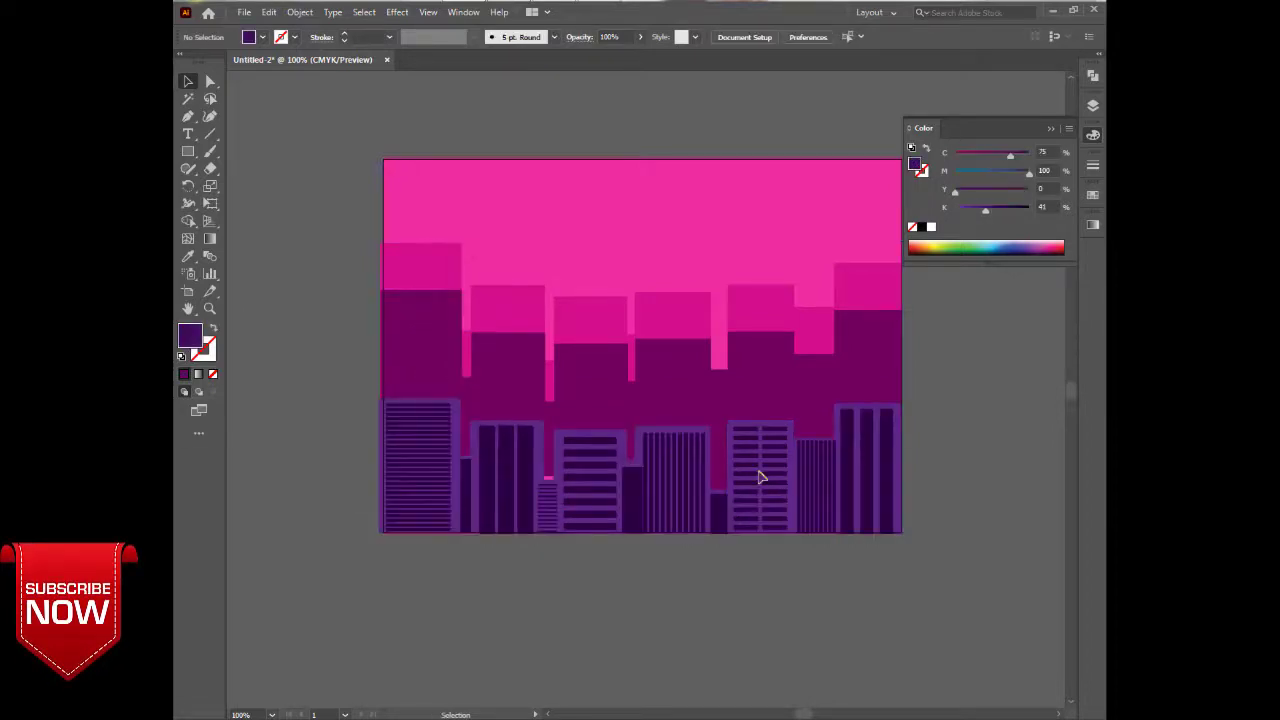
Select the whole front row of purple buildings with their windows, excluding the magenta rows behind, and stretch it upward.
{"action": "left_click", "coordinate": [549, 438]}
{"action": "key", "text": "ctrl+shift+a"}
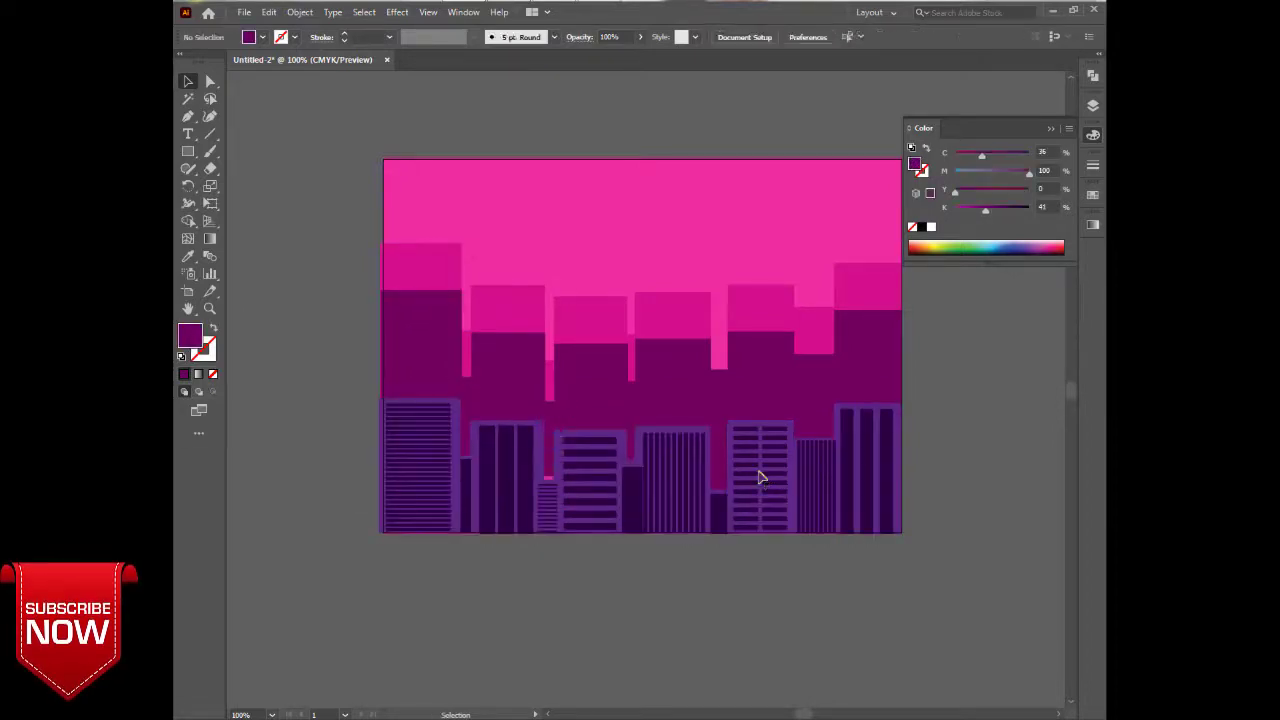
{"action": "left_click_drag", "start_coordinate": [417, 463], "coordinate": [433, 526]}
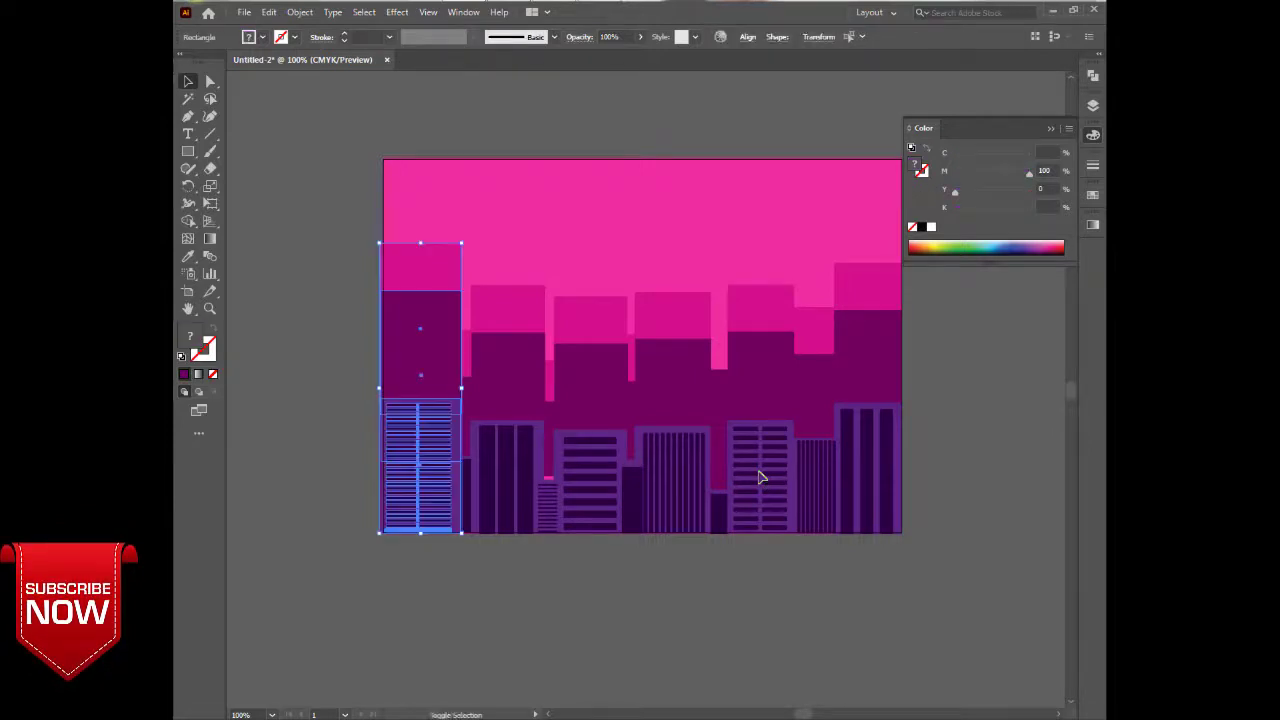
{"action": "left_click_drag", "start_coordinate": [368, 350], "coordinate": [416, 375]}
{"action": "left_click", "coordinate": [465, 495], "text": "shift"}
{"action": "left_click", "coordinate": [475, 495], "text": "shift"}
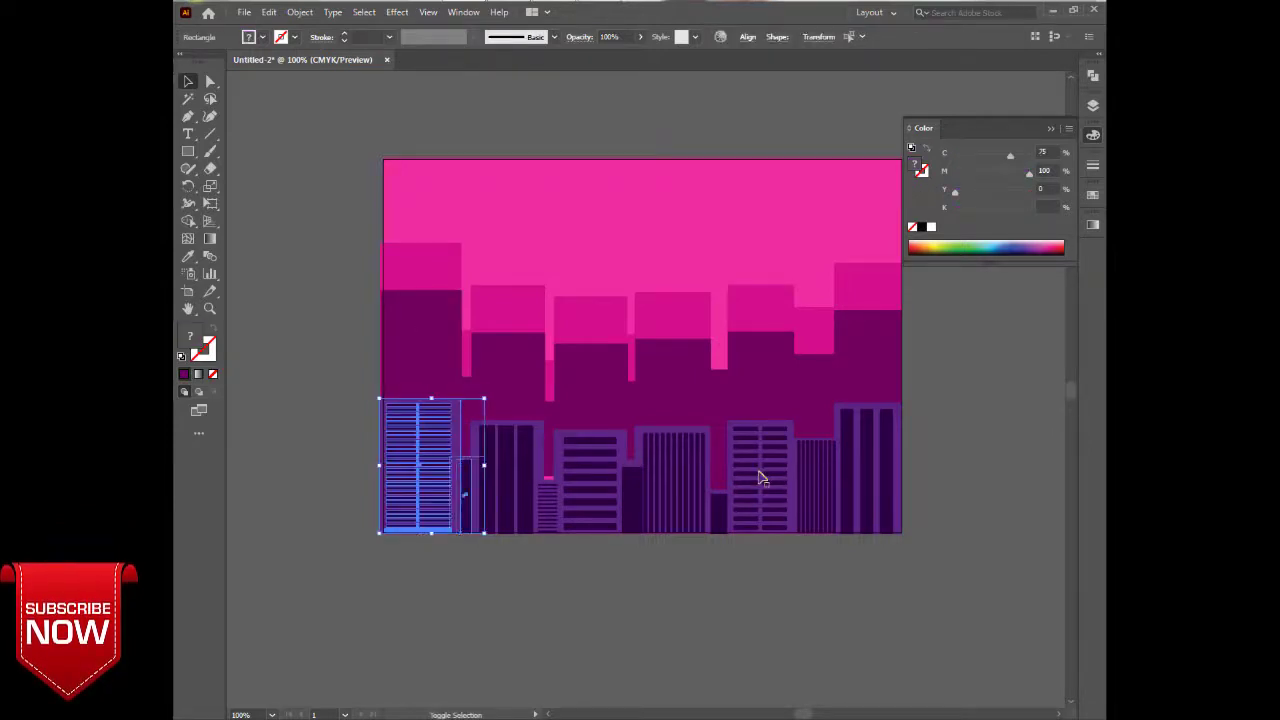
{"action": "left_click", "coordinate": [506, 479], "text": "shift"}
{"action": "left_click", "coordinate": [487, 479], "text": "shift"}
{"action": "left_click", "coordinate": [525, 479], "text": "shift"}
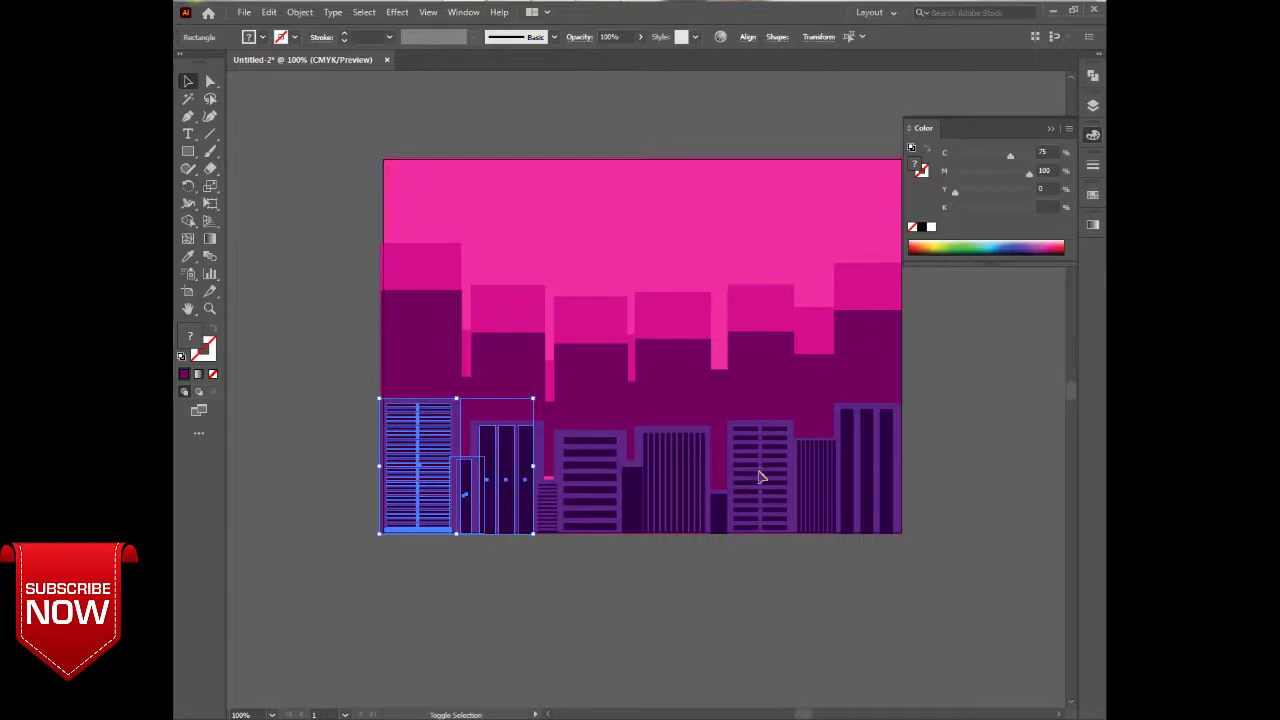
{"action": "left_click", "coordinate": [539, 432], "text": "shift"}
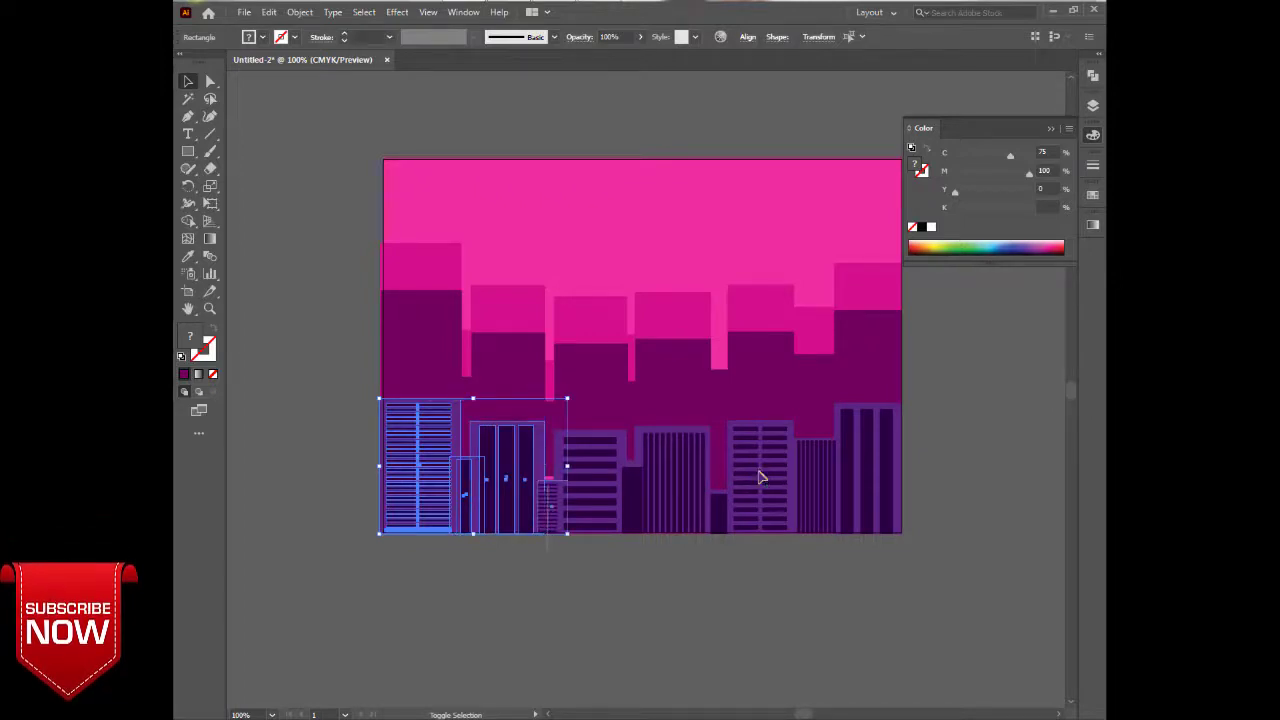
{"action": "left_click", "coordinate": [548, 505], "text": "shift"}
{"action": "left_click_drag", "start_coordinate": [586, 439], "coordinate": [594, 434]}
{"action": "left_click_drag", "start_coordinate": [627, 560], "coordinate": [705, 463]}
{"action": "left_click", "coordinate": [673, 385], "text": "shift"}
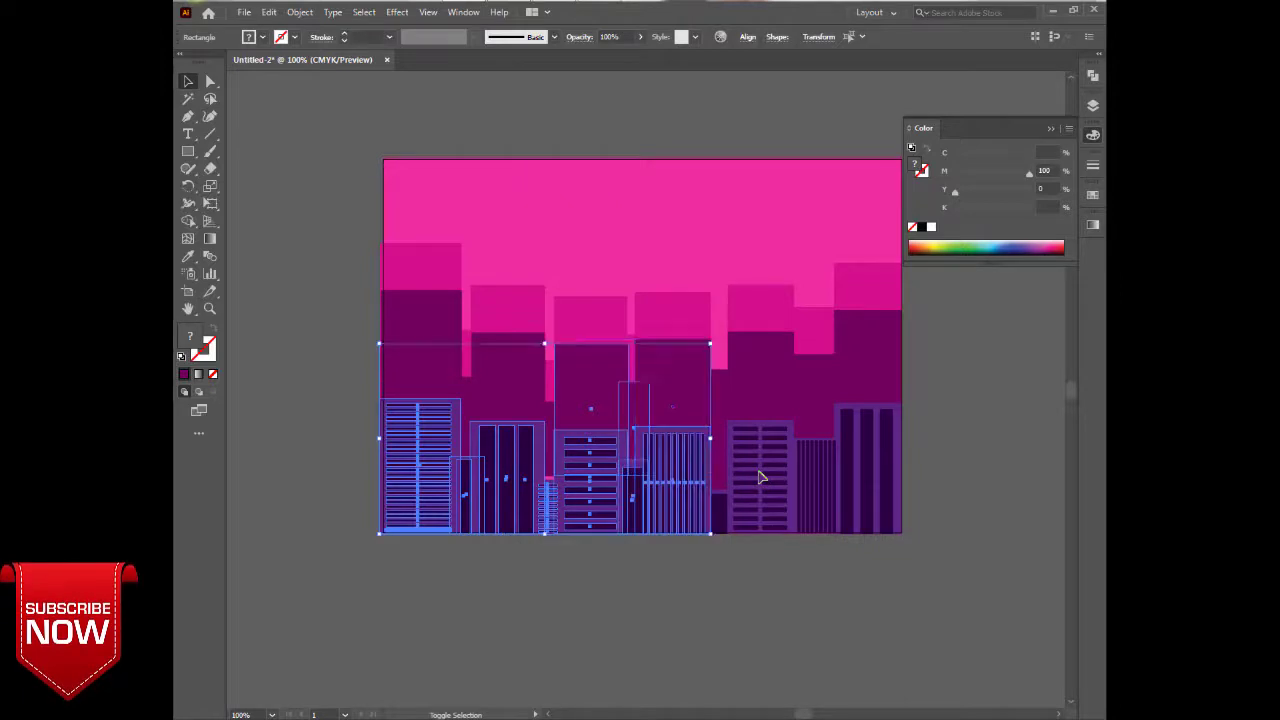
{"action": "left_click", "coordinate": [591, 385], "text": "shift"}
{"action": "left_click", "coordinate": [631, 398], "text": "shift"}
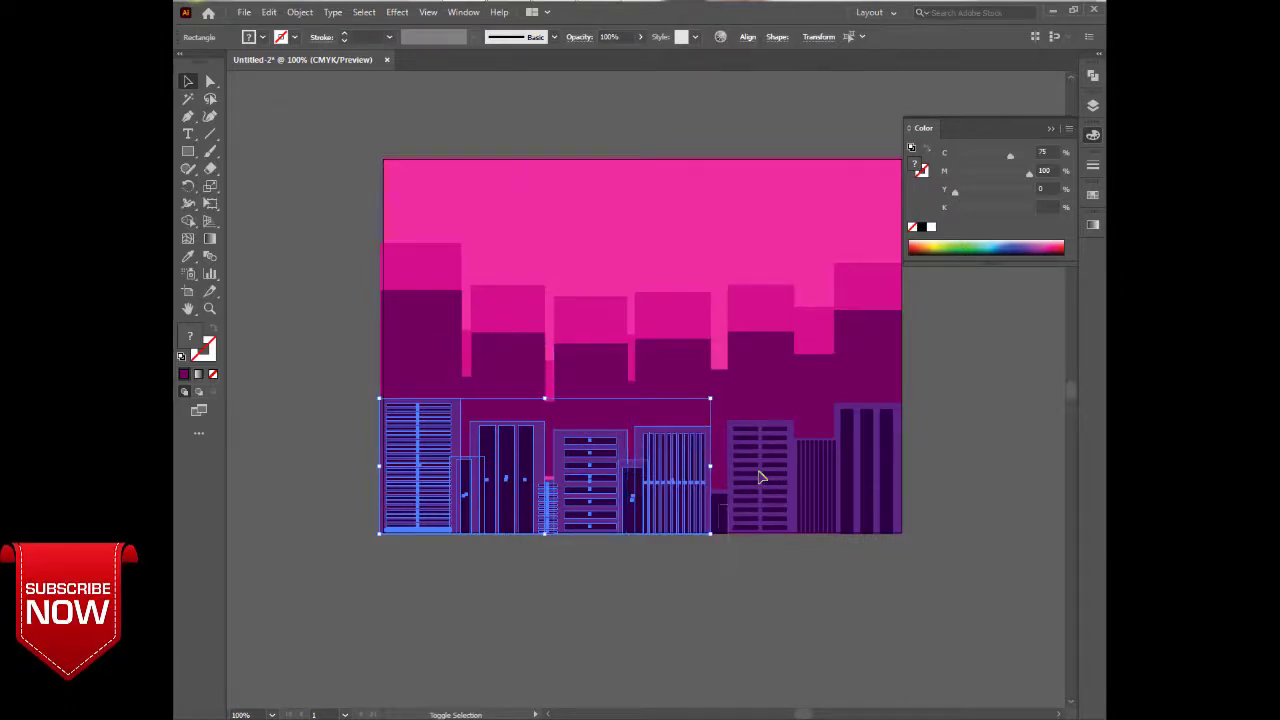
{"action": "left_click", "coordinate": [760, 478], "text": "shift"}
{"action": "left_click", "coordinate": [760, 395], "text": "shift"}
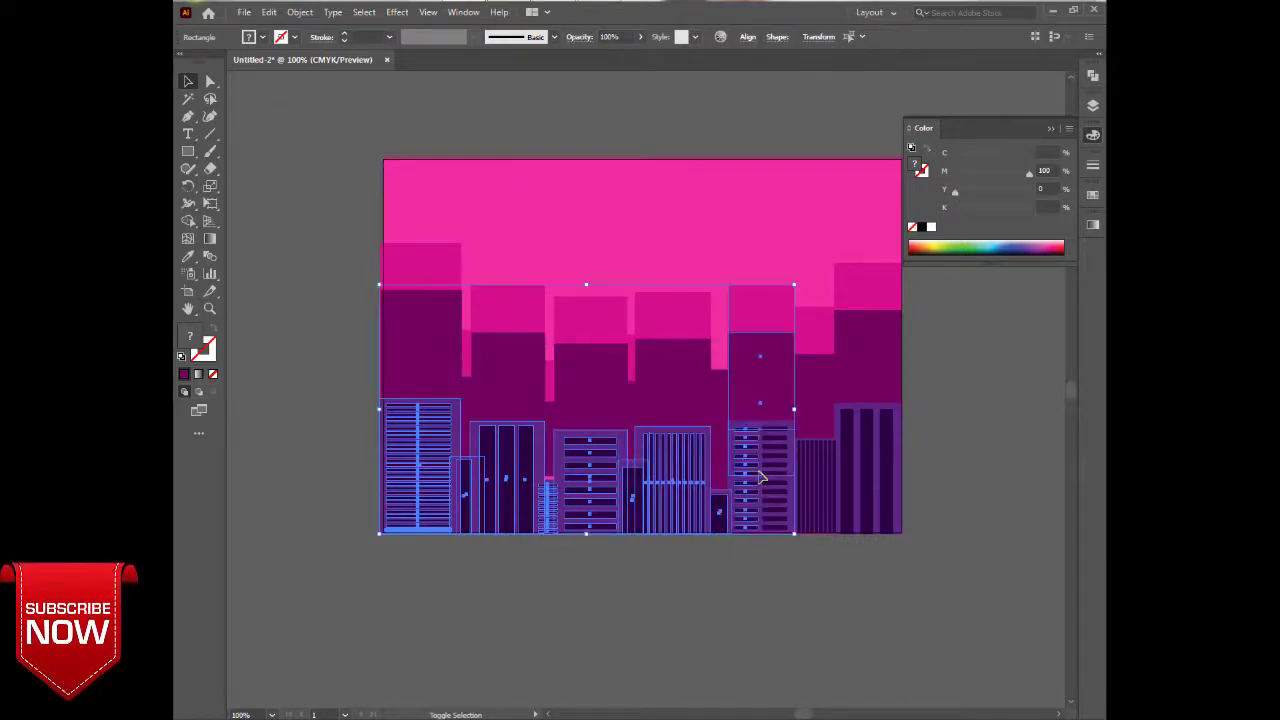
{"action": "left_click", "coordinate": [760, 475], "text": "shift"}
{"action": "left_click_drag", "start_coordinate": [775, 540], "coordinate": [766, 425]}
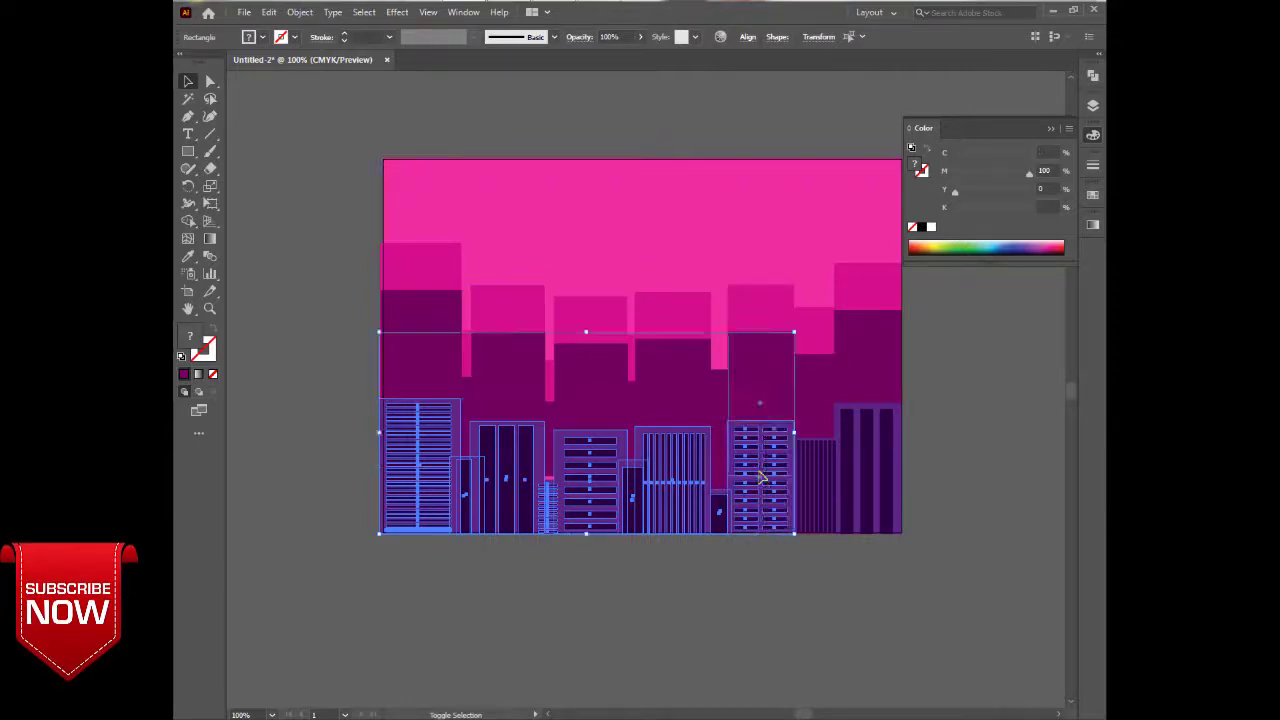
{"action": "left_click", "coordinate": [760, 395], "text": "shift"}
{"action": "left_click_drag", "start_coordinate": [829, 538], "coordinate": [800, 508]}
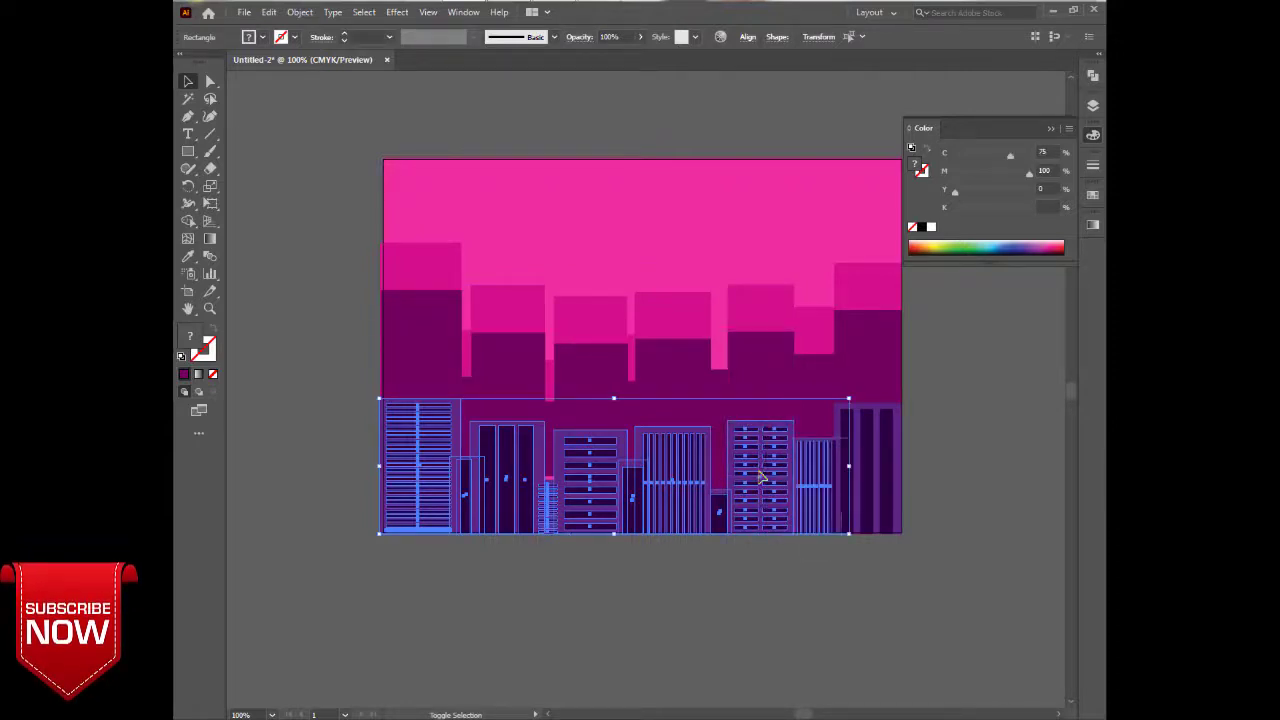
{"action": "left_click_drag", "start_coordinate": [890, 545], "coordinate": [798, 500]}
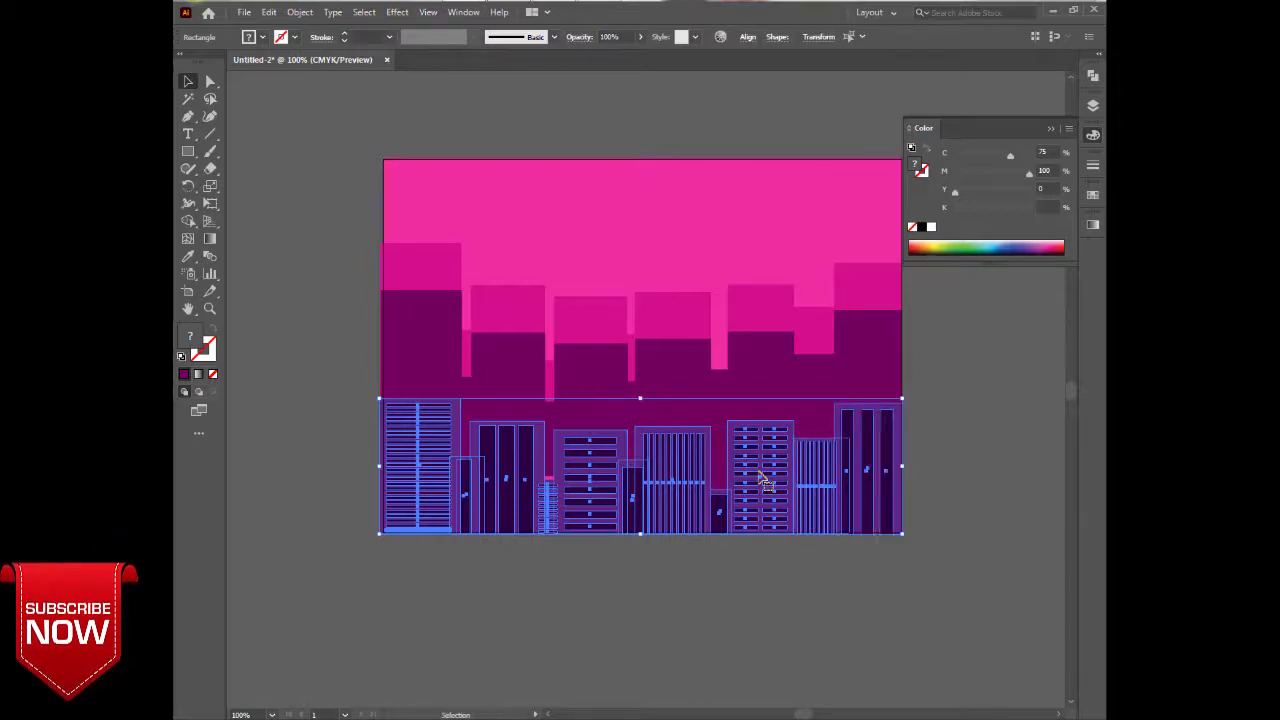
{"action": "left_click_drag", "start_coordinate": [640, 398], "coordinate": [640, 349]}
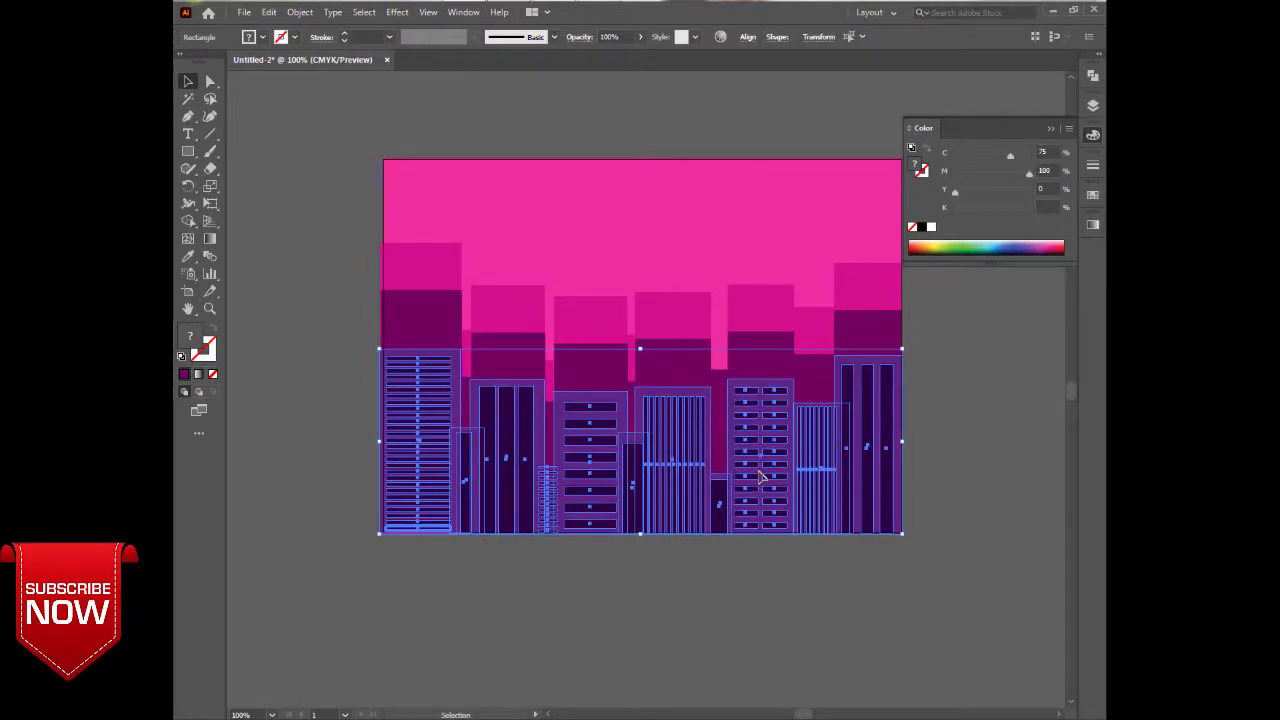
{"action": "key", "text": "ctrl+shift+a"}
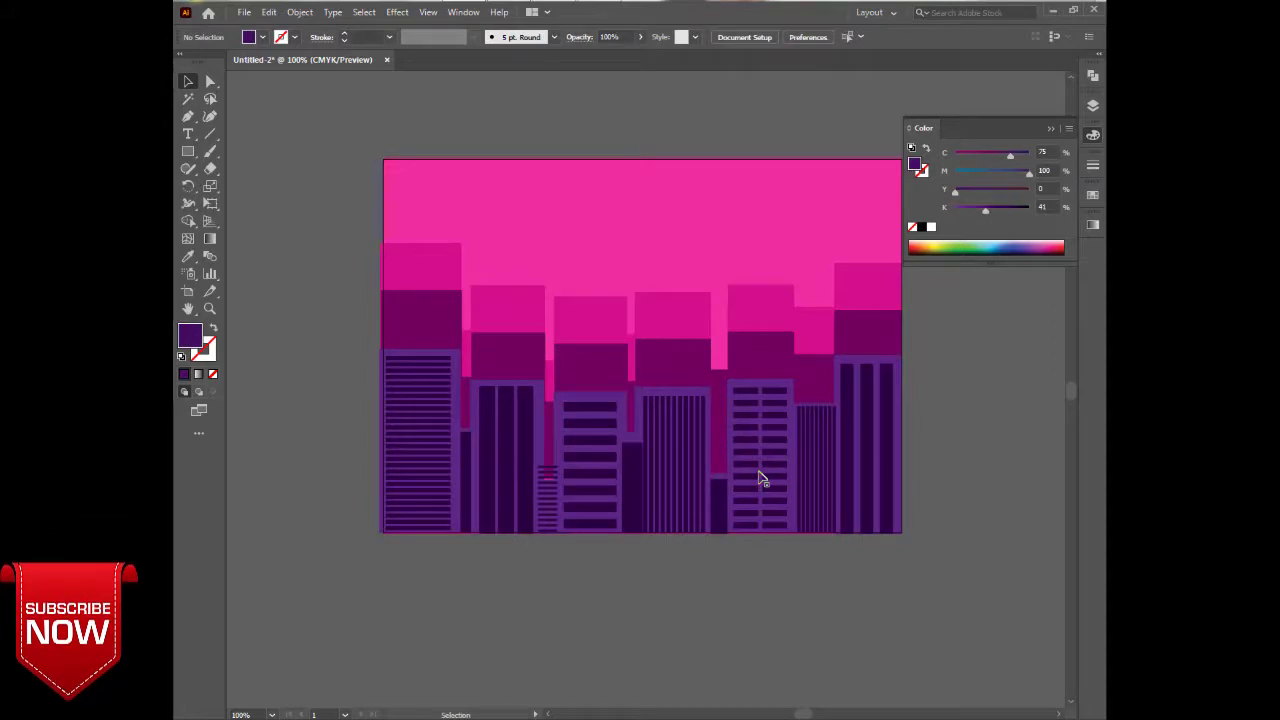
Stretch the body of the narrow striped building between the second and third towers upward until it covers its window lines.
{"action": "left_click", "coordinate": [548, 472]}
{"action": "left_click", "coordinate": [550, 500]}
{"action": "left_click_drag", "start_coordinate": [552, 481], "coordinate": [552, 461]}
{"action": "key", "text": "ctrl+shift+a"}
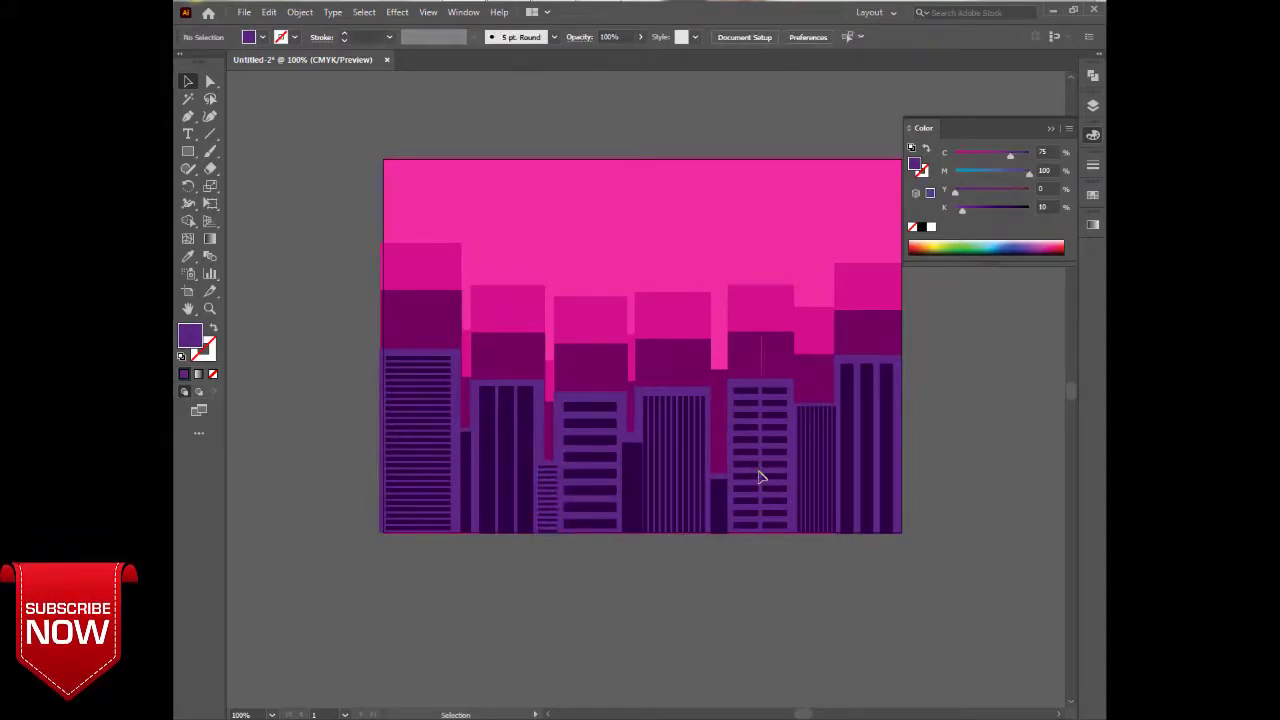
Unlock all locked objects, including the pink background rectangle, and clear the selection.
{"action": "key", "text": "ctrl+a"}
{"action": "scroll", "coordinate": [760, 477], "scroll_direction": "down", "scroll_amount": 2}
{"action": "scroll", "coordinate": [760, 477], "scroll_direction": "up", "scroll_amount": 3}
{"action": "key", "text": "ctrl+shift+a"}
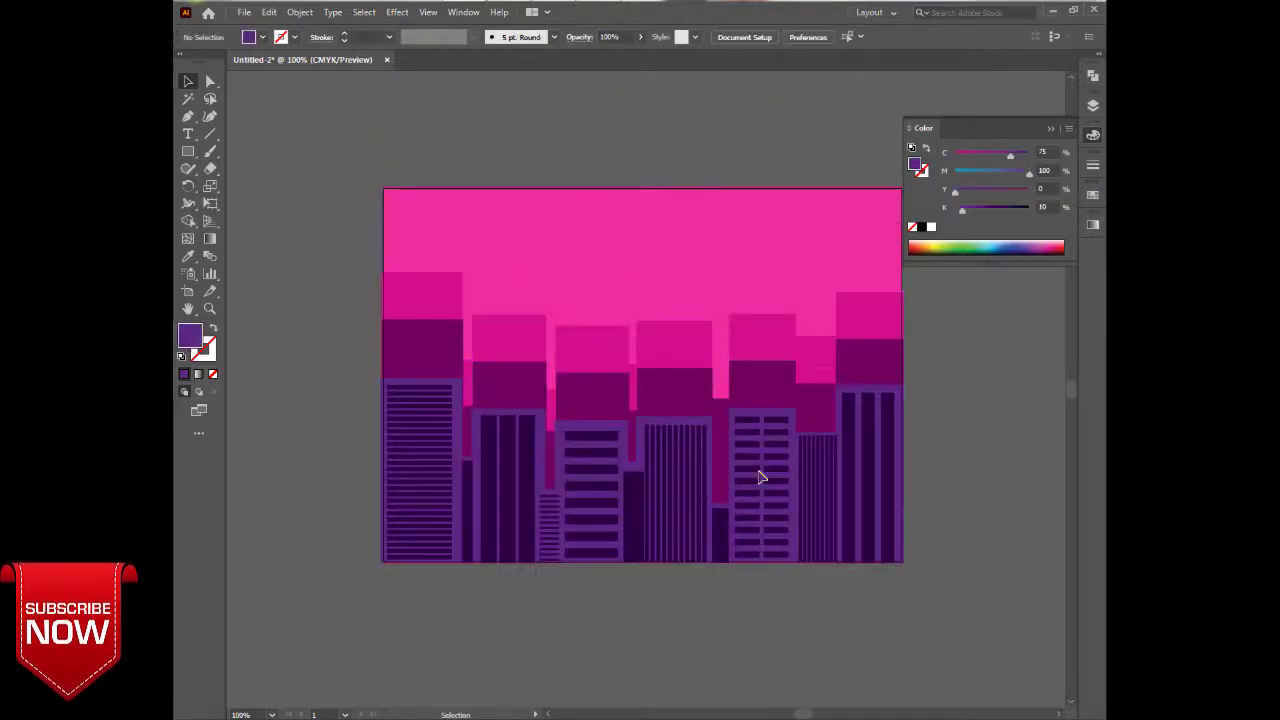
{"action": "key", "text": "F6"}
{"action": "key", "text": "alt+o"}
{"action": "key", "text": "k"}
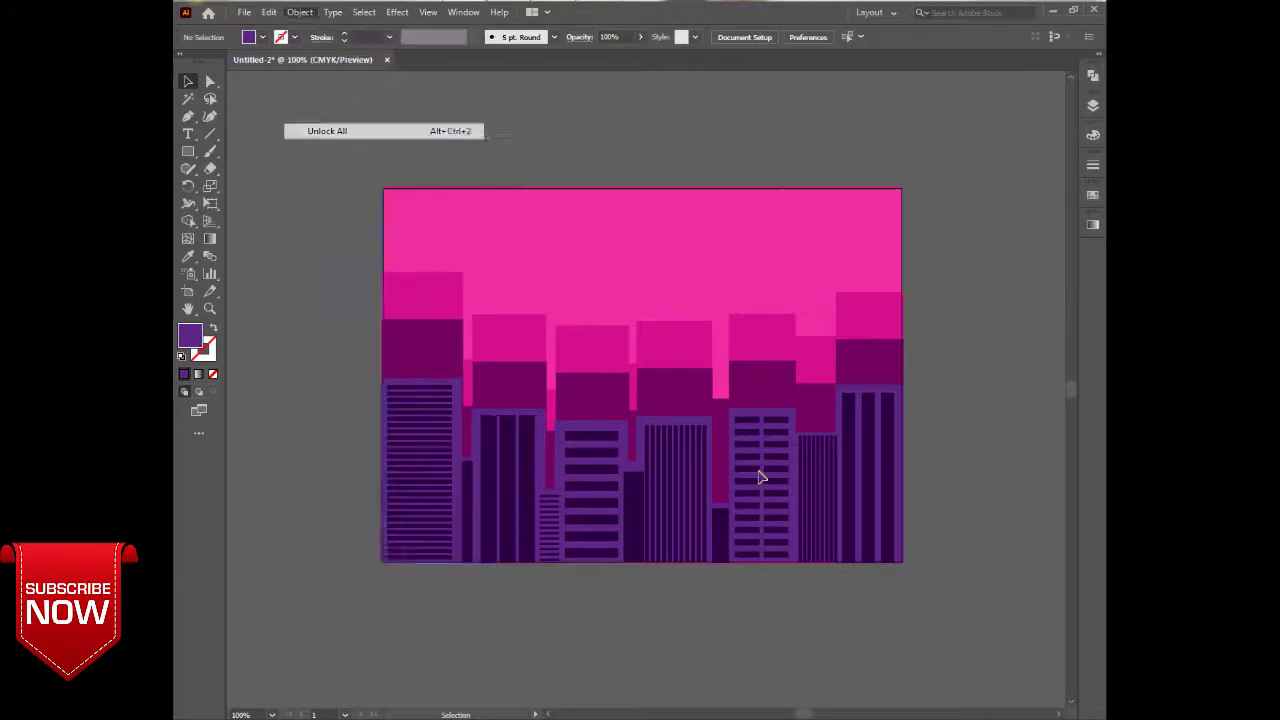
{"action": "key", "text": "ctrl+shift+a"}
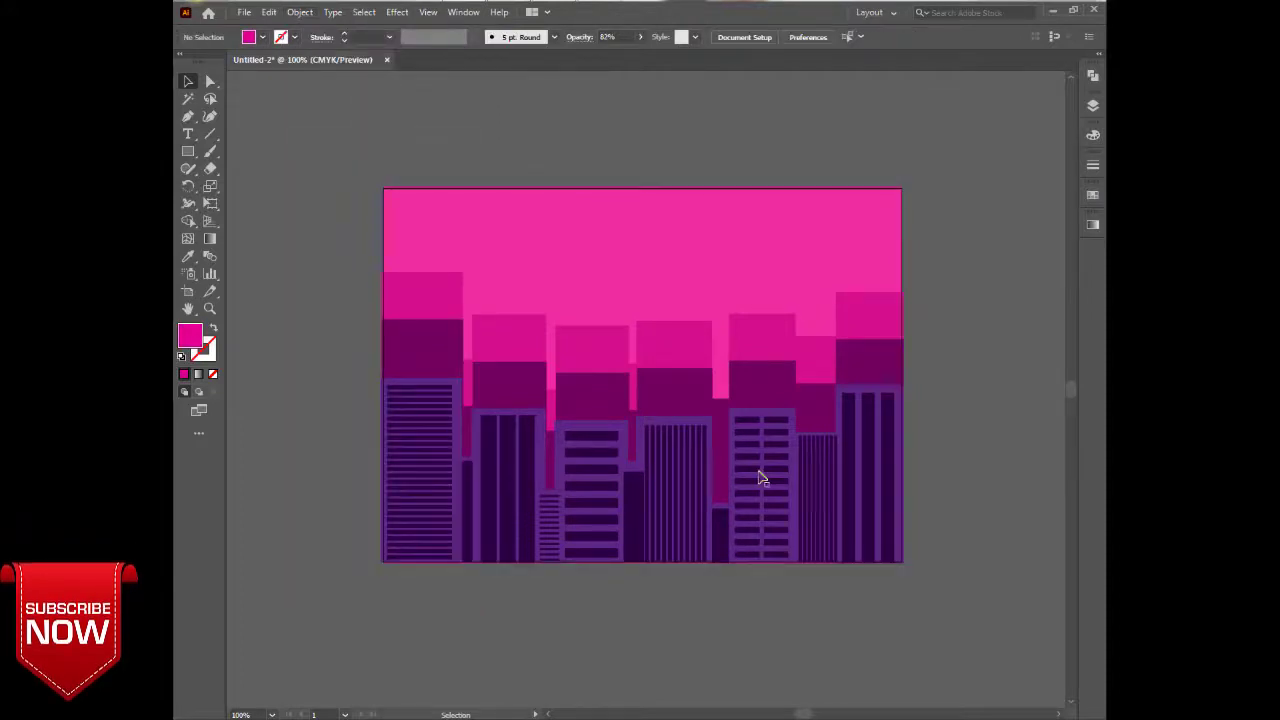
Draw six rounded-rectangle clouds of different widths scattered across the pink sky.
{"action": "left_click_drag", "start_coordinate": [188, 151], "coordinate": [270, 169]}
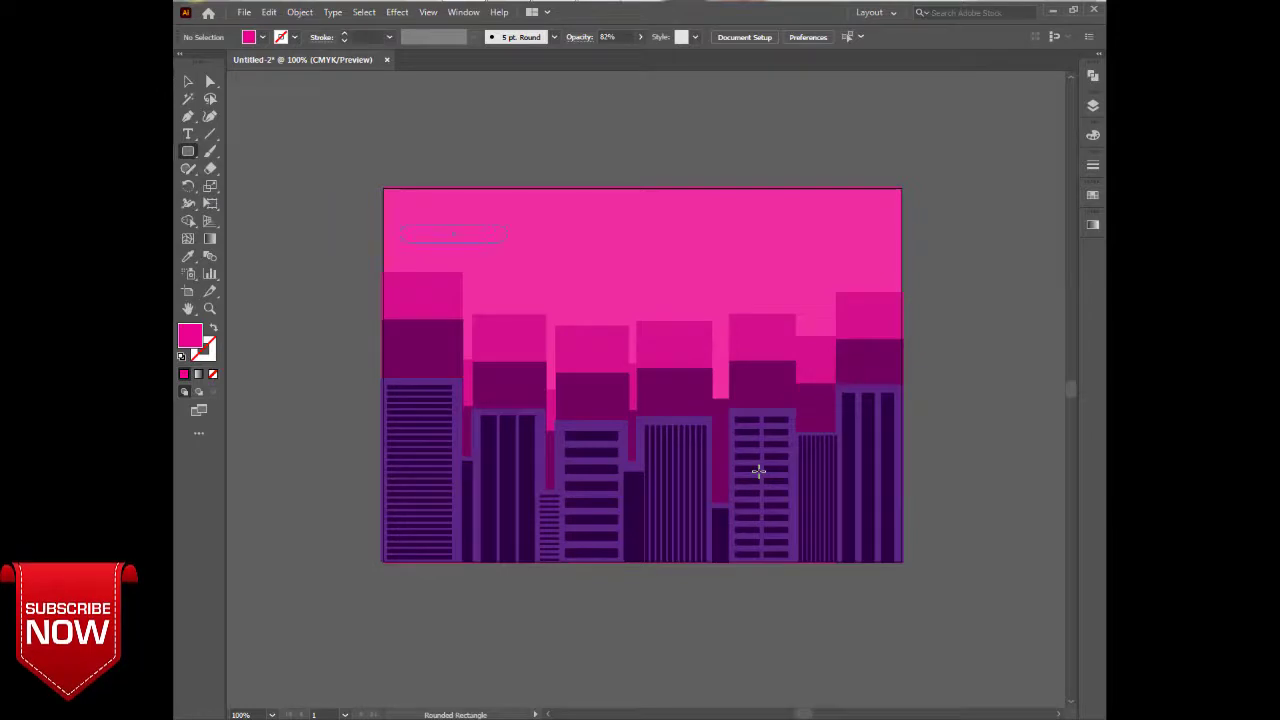
{"action": "left_click_drag", "start_coordinate": [506, 241], "coordinate": [513, 240]}
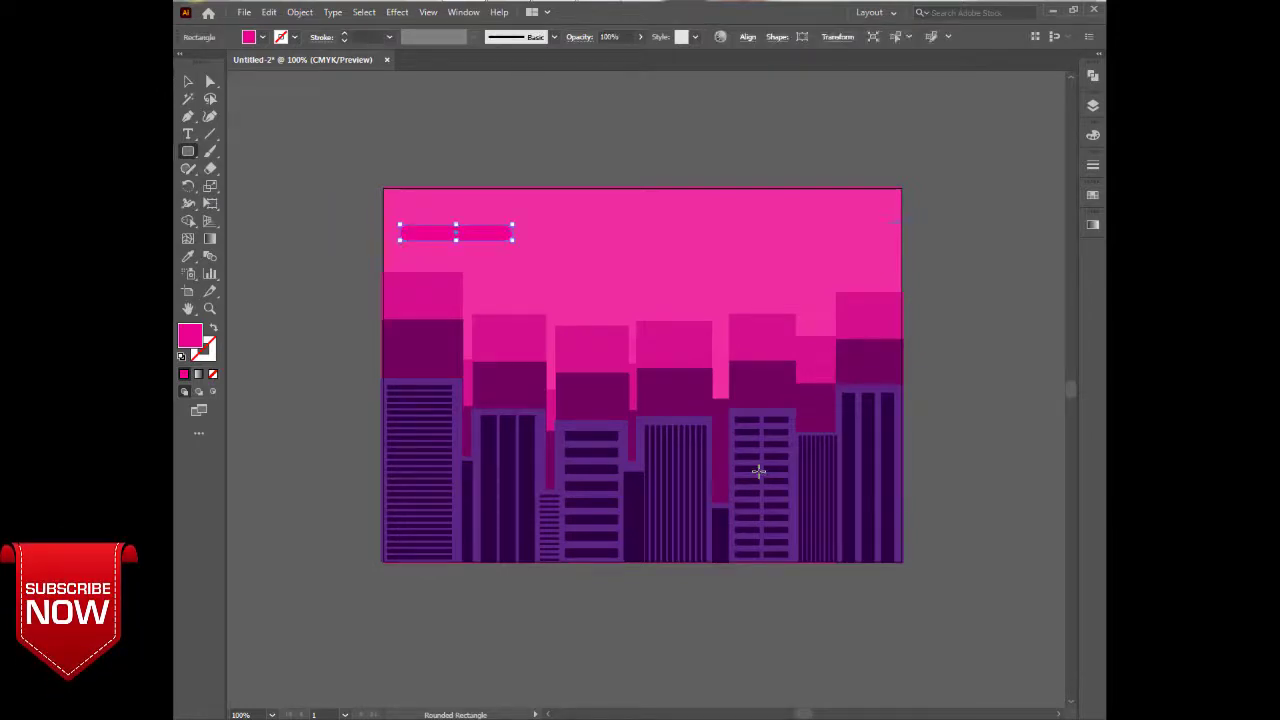
{"action": "mouse_move", "coordinate": [826, 241]}
{"action": "left_mouse_down"}
{"action": "mouse_move", "coordinate": [751, 253]}
{"action": "mouse_move", "coordinate": [733, 219]}
{"action": "left_mouse_up"}
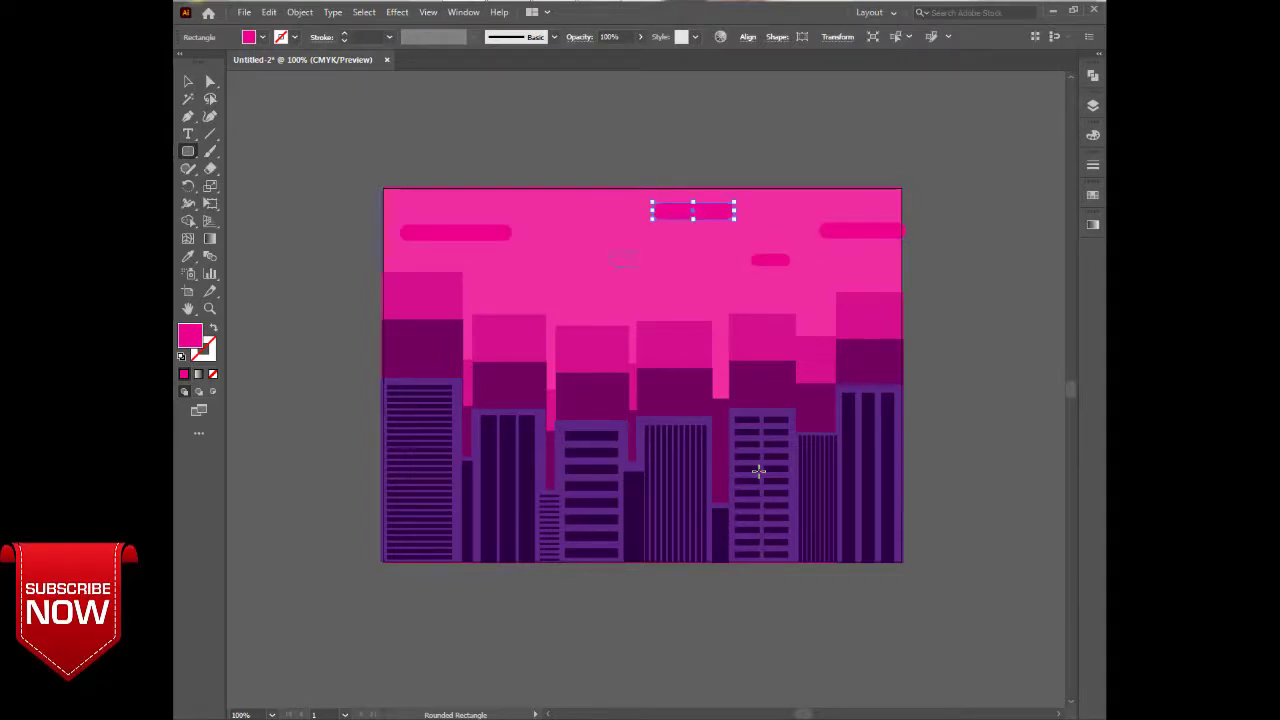
{"action": "left_click_drag", "start_coordinate": [608, 251], "coordinate": [666, 267]}
{"action": "left_click_drag", "start_coordinate": [505, 276], "coordinate": [577, 292]}
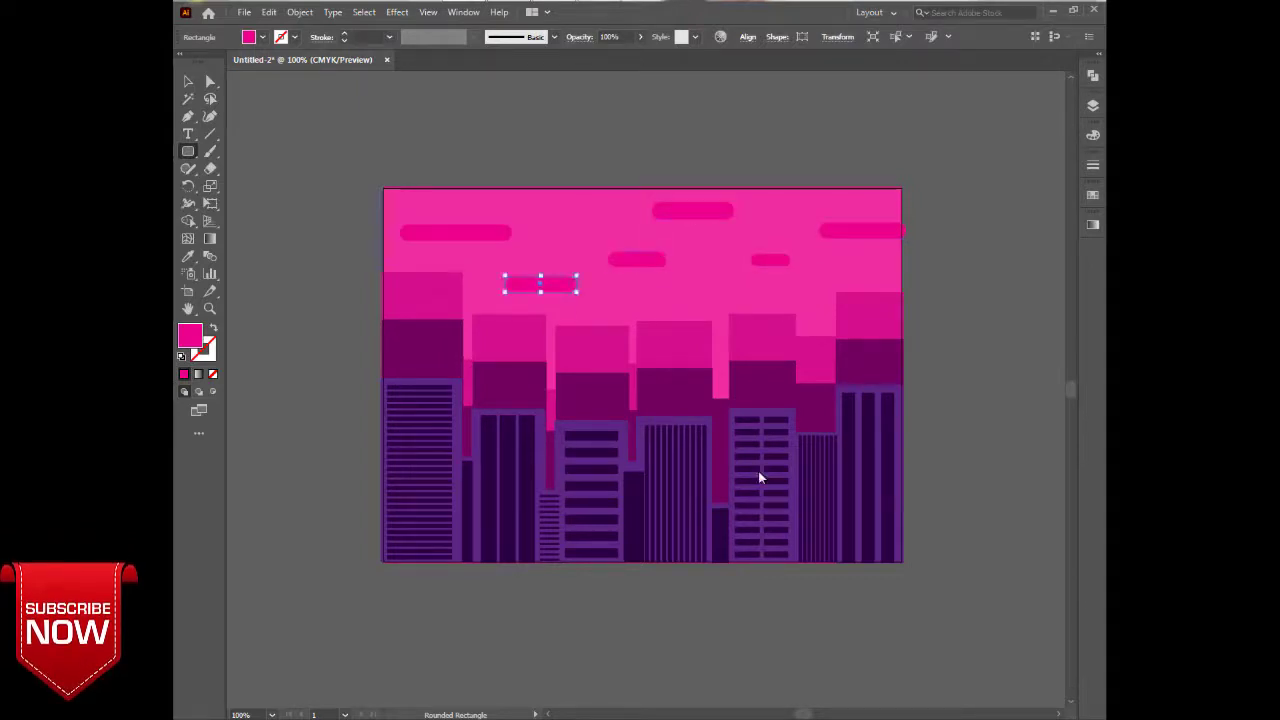
Nudge five of the clouds slightly to the right and shift the rightmost cloud left, inside the artboard edge.
{"action": "key", "text": "v"}
{"action": "left_click", "coordinate": [456, 232], "text": "shift"}
{"action": "left_click", "coordinate": [637, 259], "text": "shift"}
{"action": "left_click", "coordinate": [693, 211], "text": "shift"}
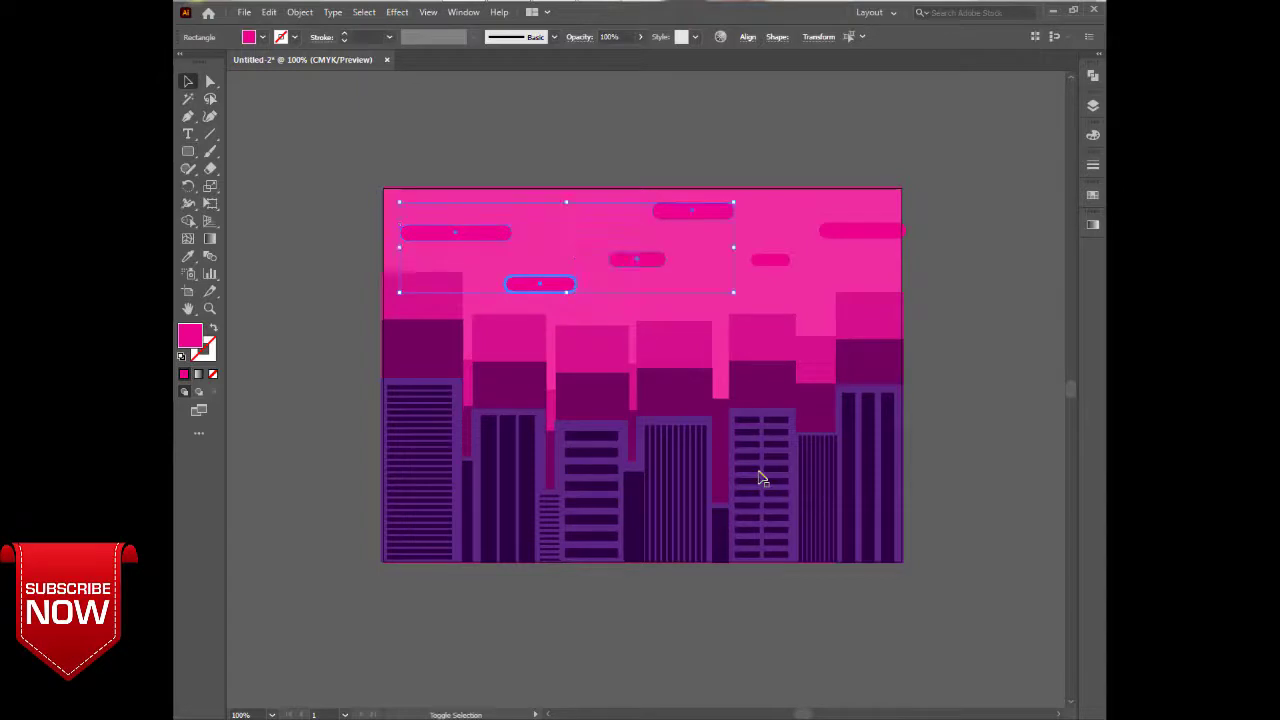
{"action": "left_click", "coordinate": [770, 260], "text": "shift"}
{"action": "left_click", "coordinate": [858, 230]}
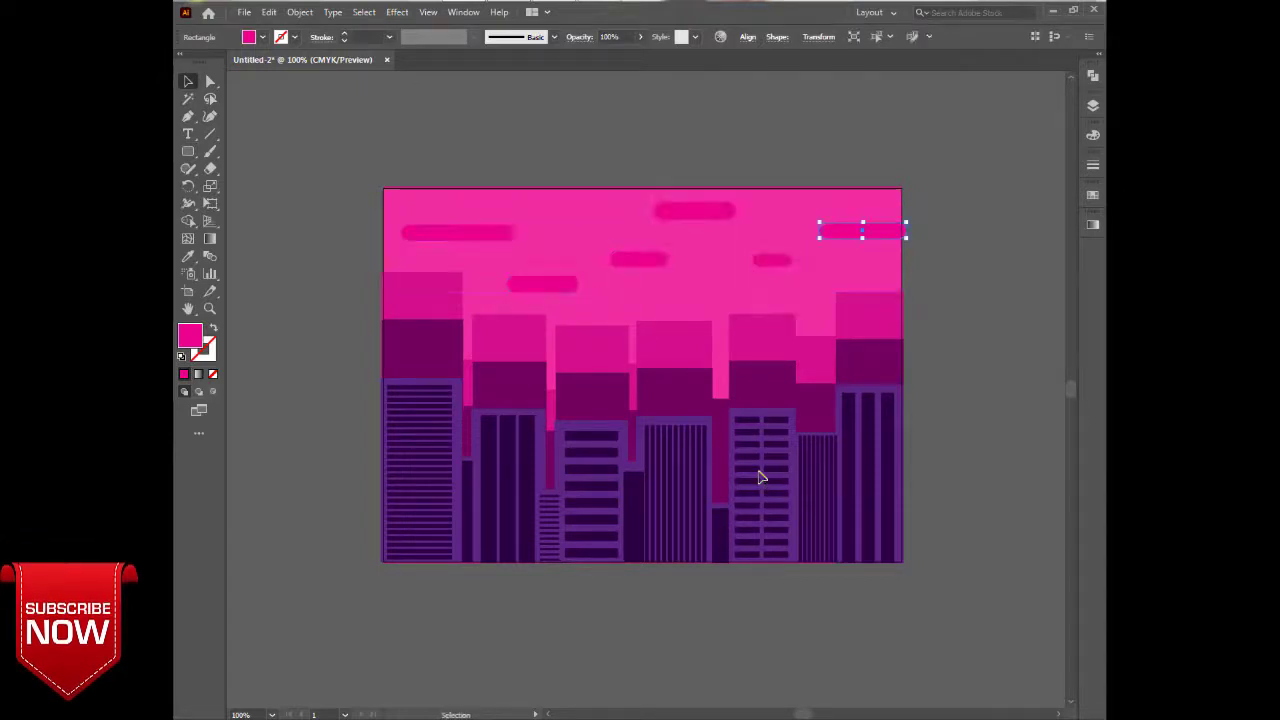
Select all six clouds, set their fill to white (C 0, M 0, Y 0, K 0) and lower their opacity.
{"action": "left_click", "coordinate": [771, 260], "text": "shift"}
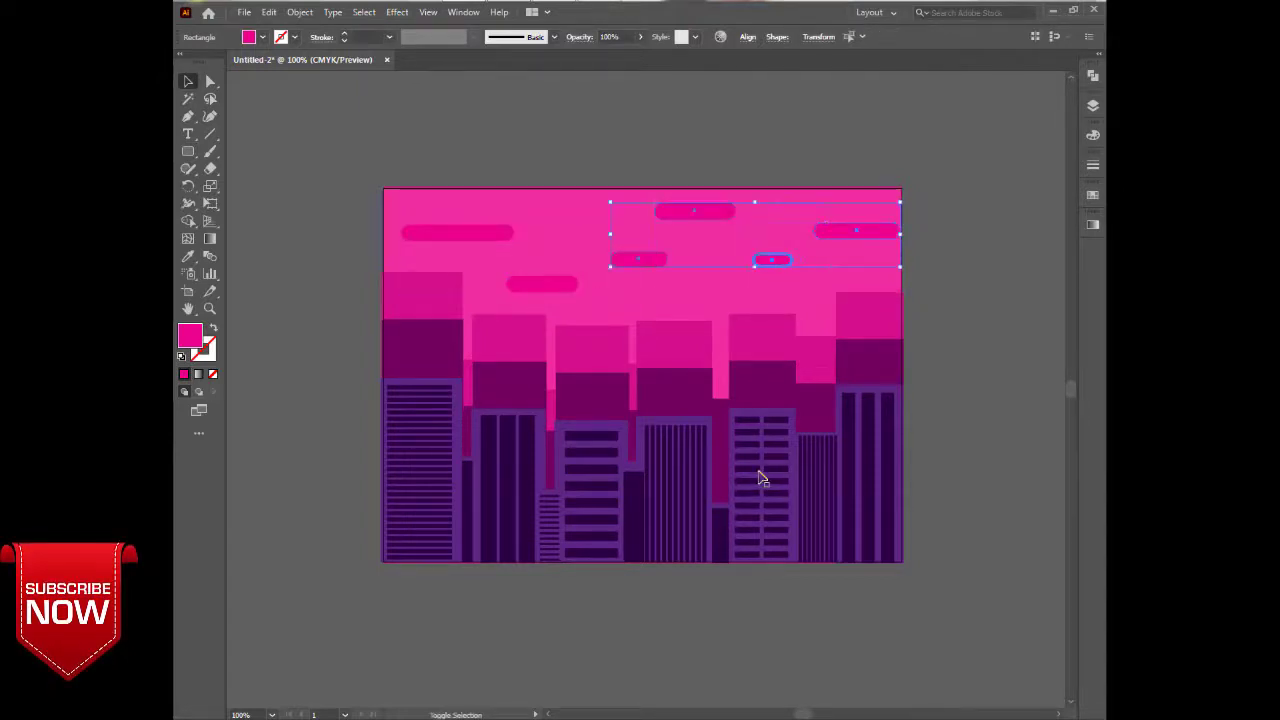
{"action": "left_click", "coordinate": [542, 284], "text": "shift"}
{"action": "left_click", "coordinate": [457, 232], "text": "shift"}
{"action": "left_click", "coordinate": [1092, 135]}
{"action": "left_click_drag", "start_coordinate": [1029, 172], "coordinate": [965, 172]}
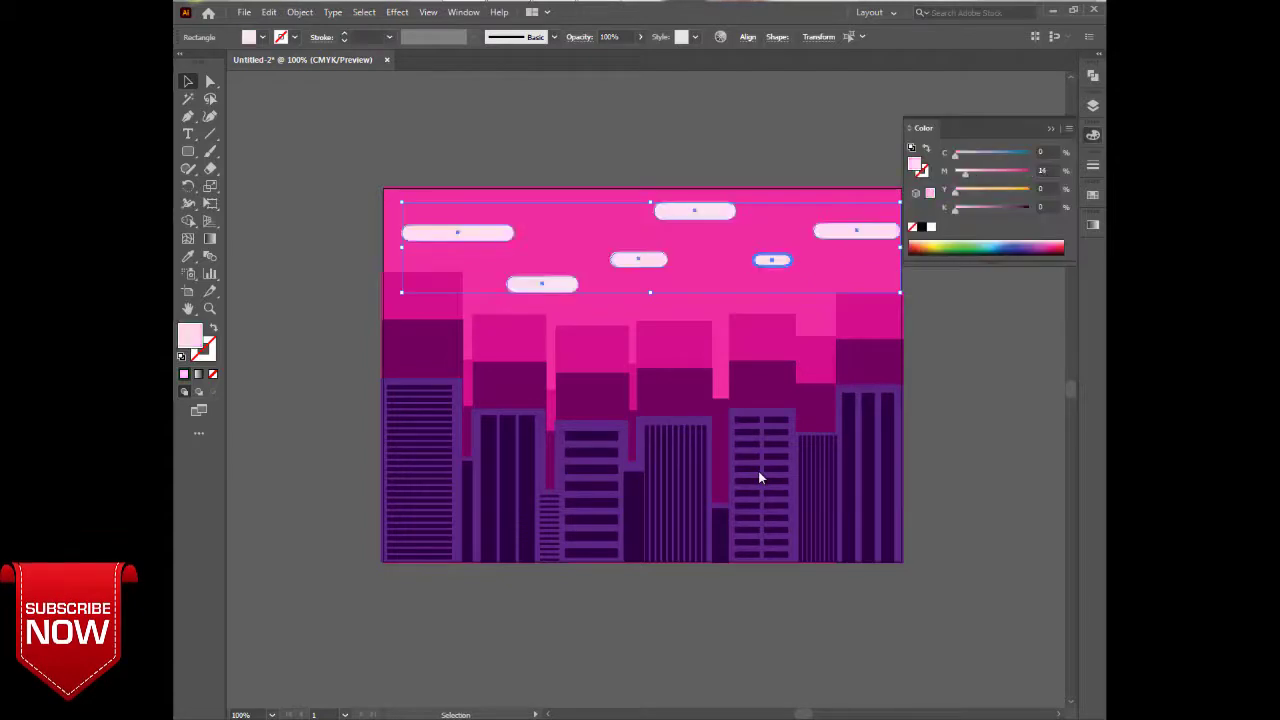
{"action": "left_click", "coordinate": [640, 36]}
{"action": "mouse_move", "coordinate": [628, 55]}
{"action": "left_mouse_down"}
{"action": "mouse_move", "coordinate": [600, 55]}
{"action": "mouse_move", "coordinate": [619, 55]}
{"action": "left_mouse_up"}
{"action": "left_click_drag", "start_coordinate": [965, 172], "coordinate": [955, 172]}
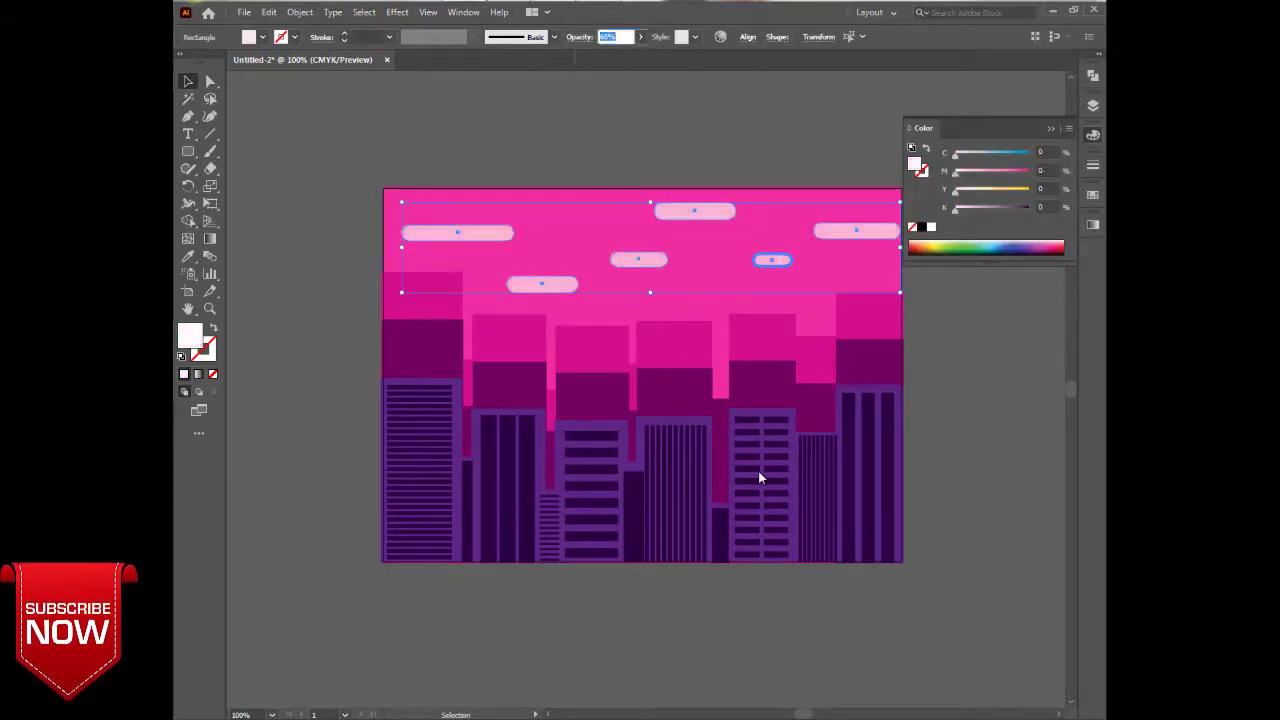
{"action": "scroll", "coordinate": [614, 37], "scroll_direction": "down", "scroll_amount": 8}
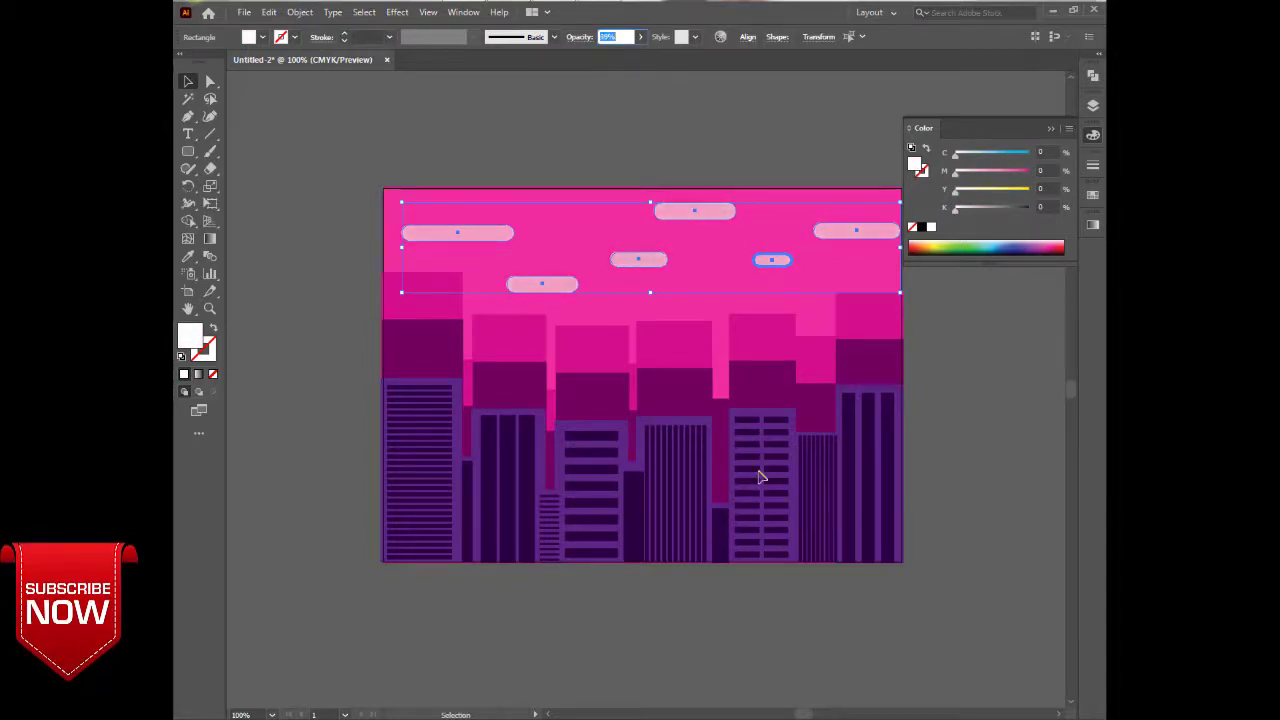
{"action": "key", "text": "ctrl+shift+a"}
{"action": "key", "text": "F6"}
Set the pink sky background rectangle's opacity to 62% and clear the selection.
{"action": "left_click", "coordinate": [720, 280]}
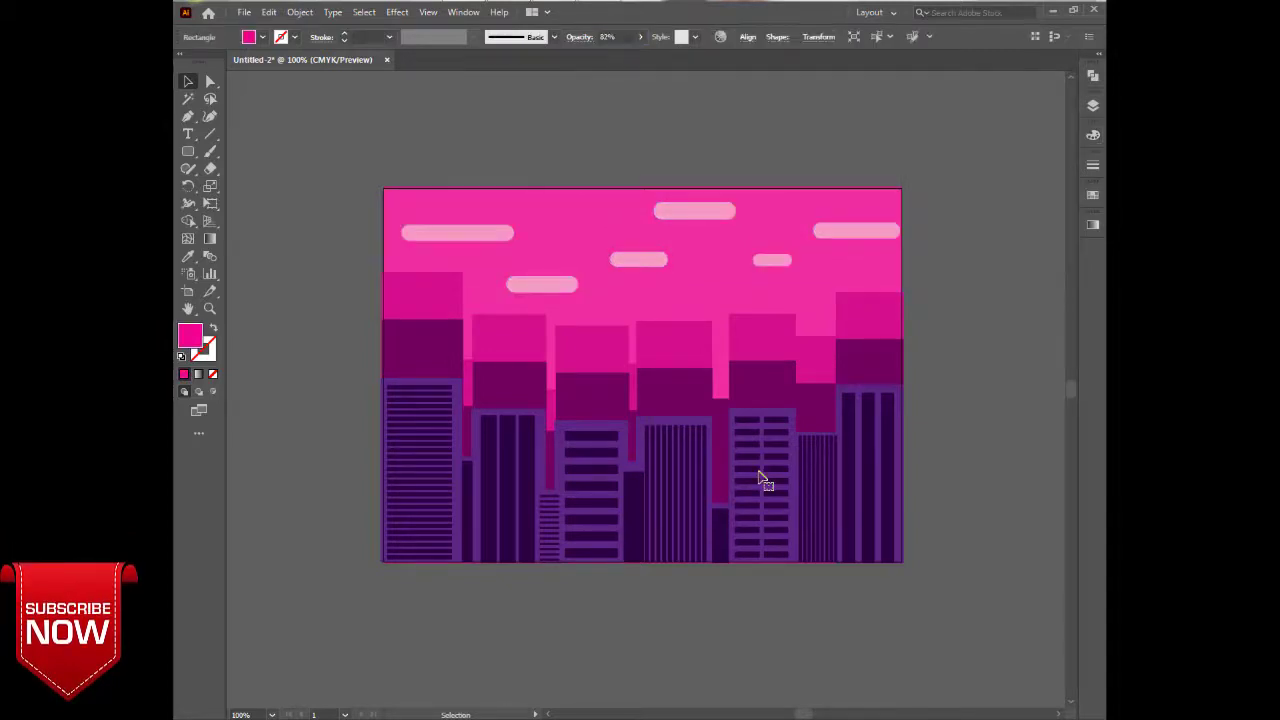
{"action": "left_click", "coordinate": [640, 37]}
{"action": "left_click_drag", "start_coordinate": [627, 55], "coordinate": [616, 55]}
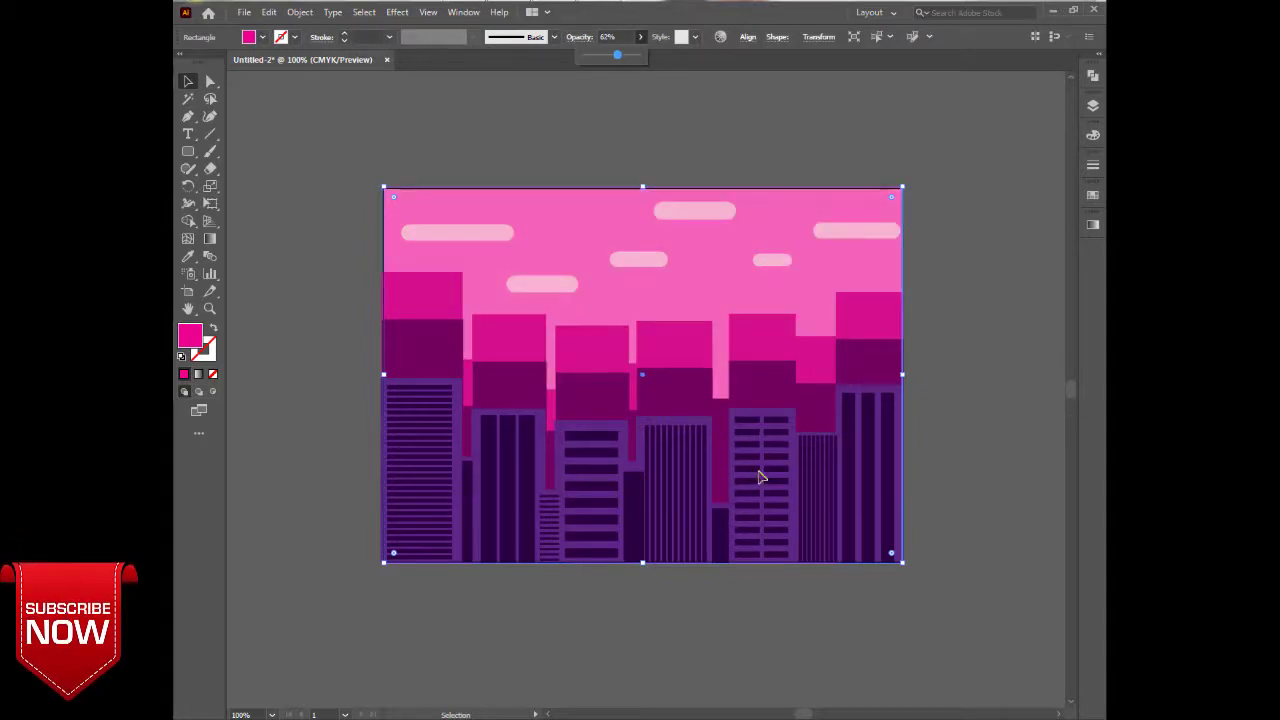
{"action": "left_click", "coordinate": [640, 37]}
{"action": "key", "text": "ctrl+shift+a"}
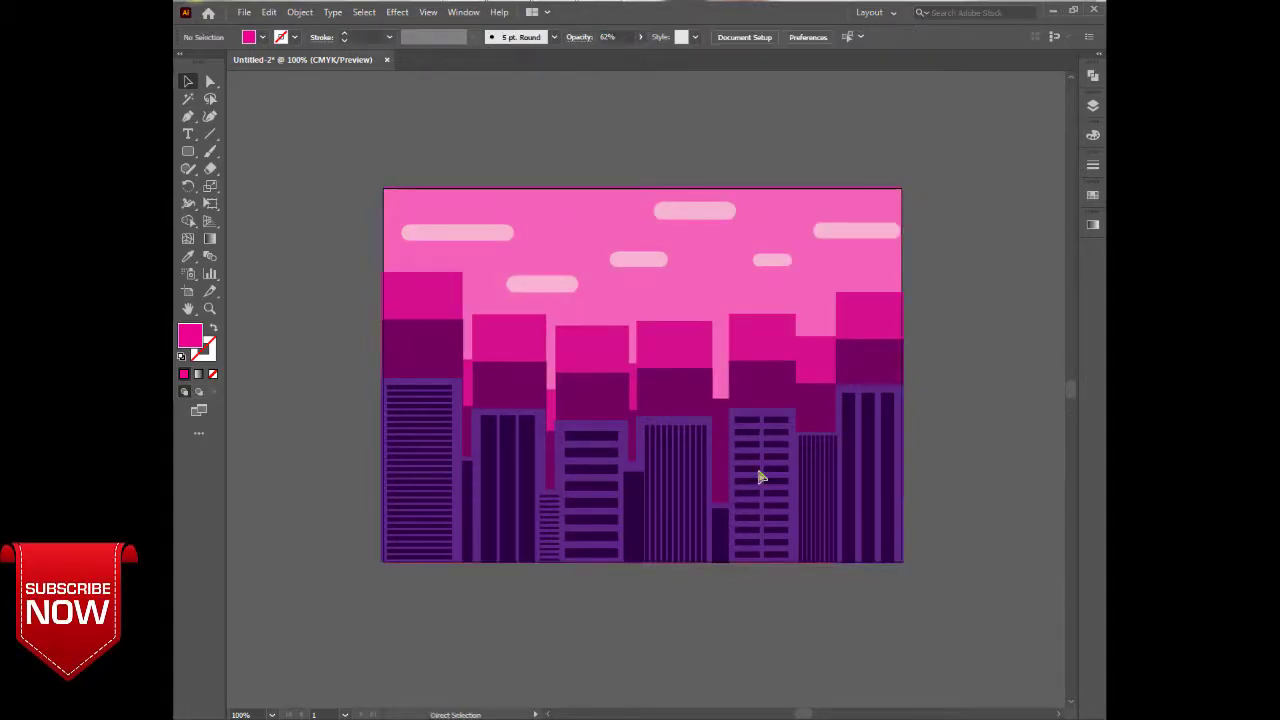
{"action": "left_click", "coordinate": [759, 471]}
{"action": "key", "text": "ctrl+shift+a"}
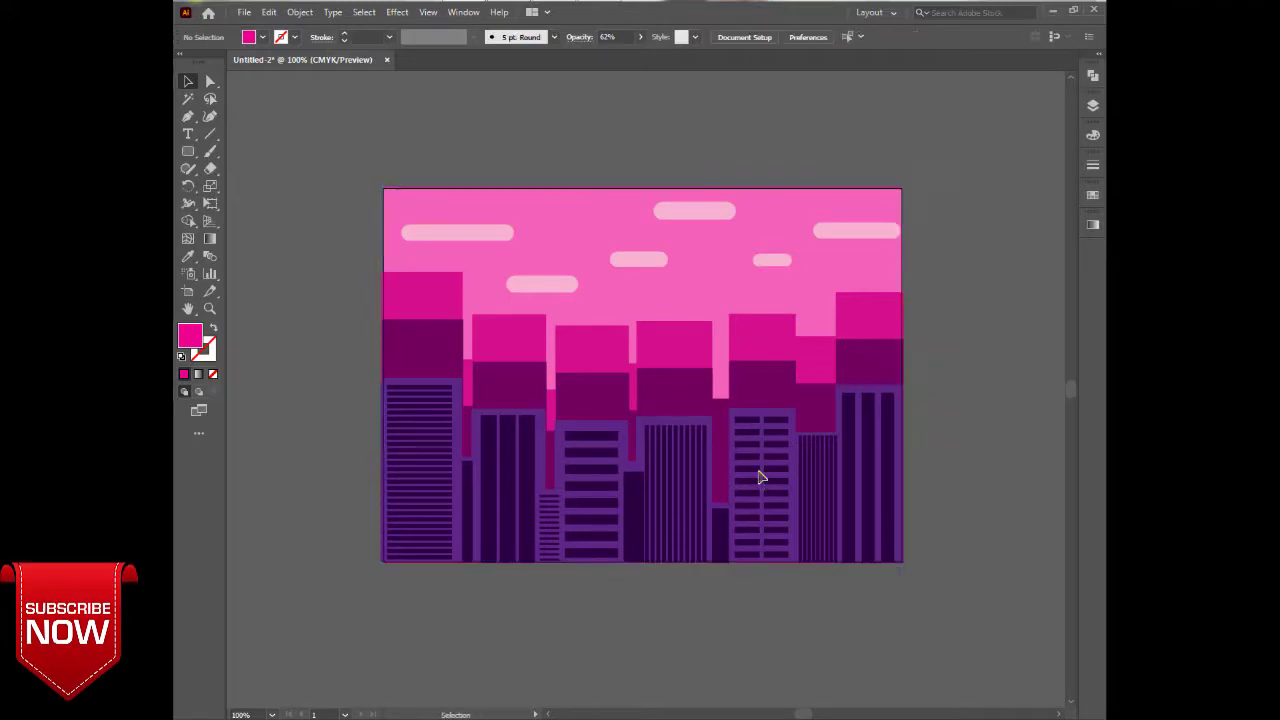
Select every pink block in the back building row, wide and narrow, and set their opacity to 54%.
{"action": "left_click", "coordinate": [422, 295]}
{"action": "left_click", "coordinate": [509, 337], "text": "shift"}
{"action": "left_click", "coordinate": [592, 348], "text": "shift"}
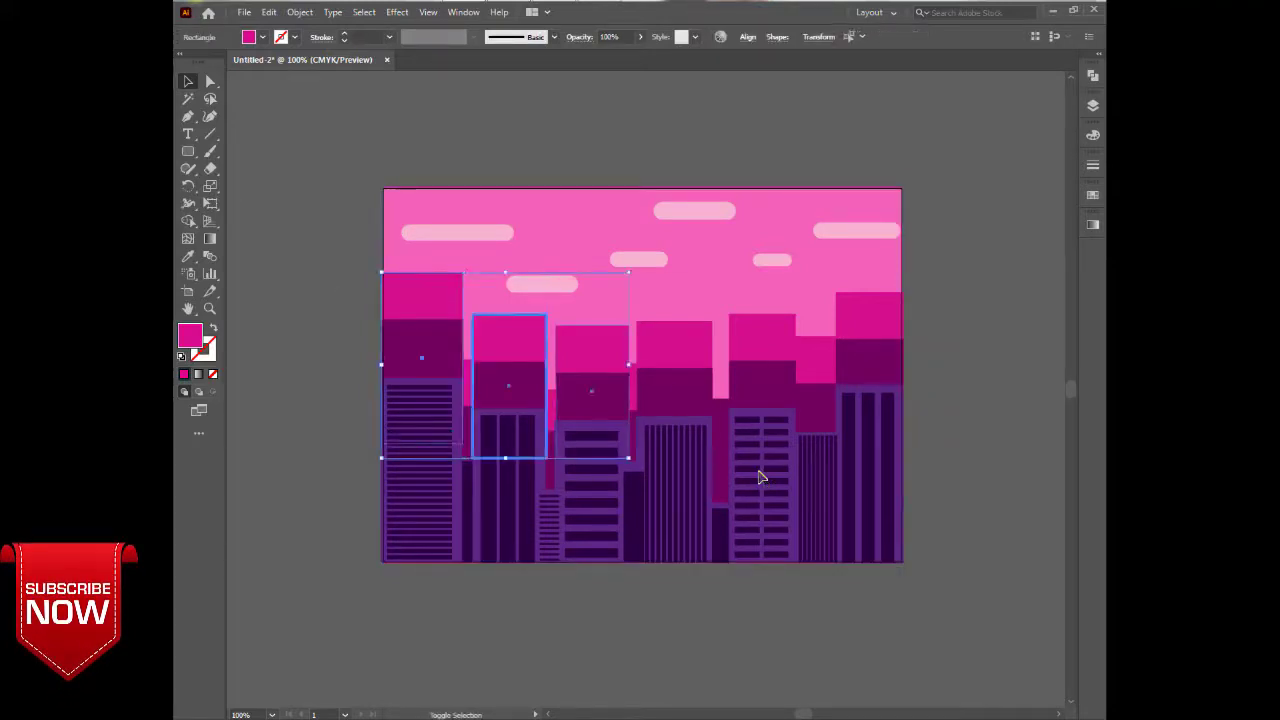
{"action": "left_click", "coordinate": [674, 344], "text": "shift"}
{"action": "left_click", "coordinate": [762, 337], "text": "shift"}
{"action": "left_click", "coordinate": [816, 360], "text": "shift"}
{"action": "left_click", "coordinate": [869, 315], "text": "shift"}
{"action": "left_click", "coordinate": [633, 386], "text": "shift"}
{"action": "left_click", "coordinate": [551, 410], "text": "shift"}
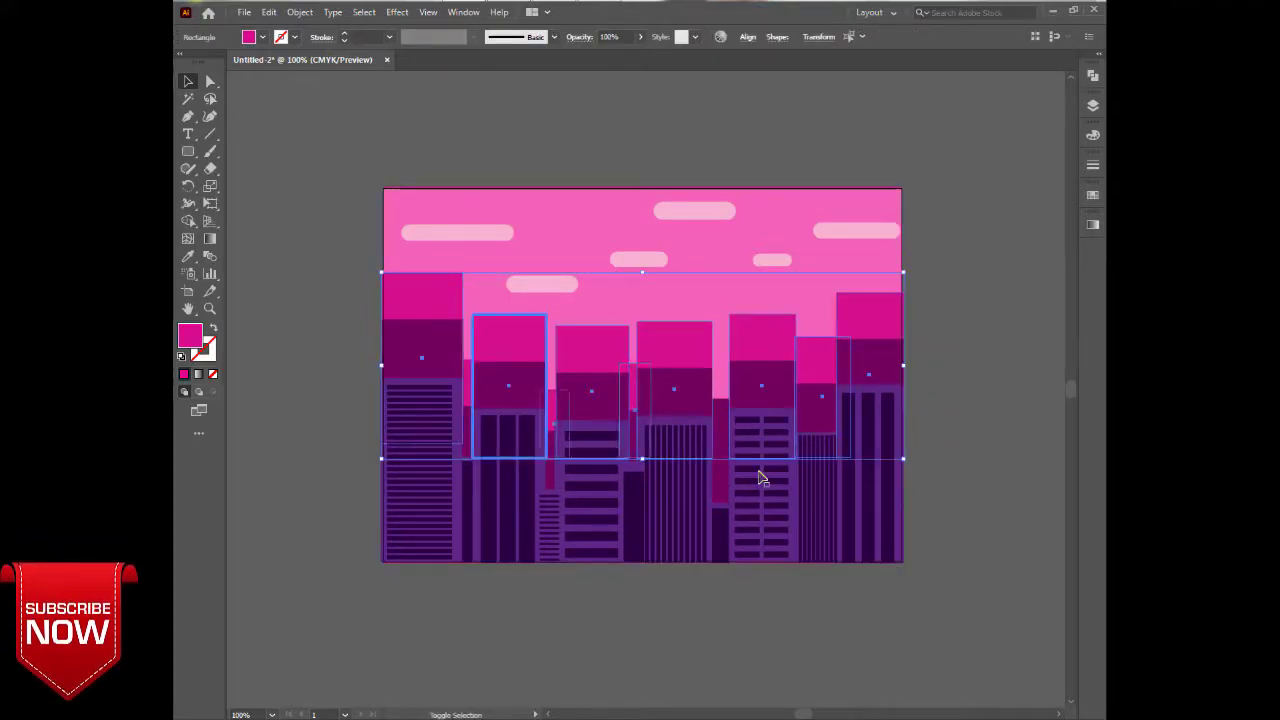
{"action": "left_click", "coordinate": [422, 349], "text": "shift"}
{"action": "left_click", "coordinate": [422, 349], "text": "shift"}
{"action": "left_click", "coordinate": [467, 382], "text": "shift"}
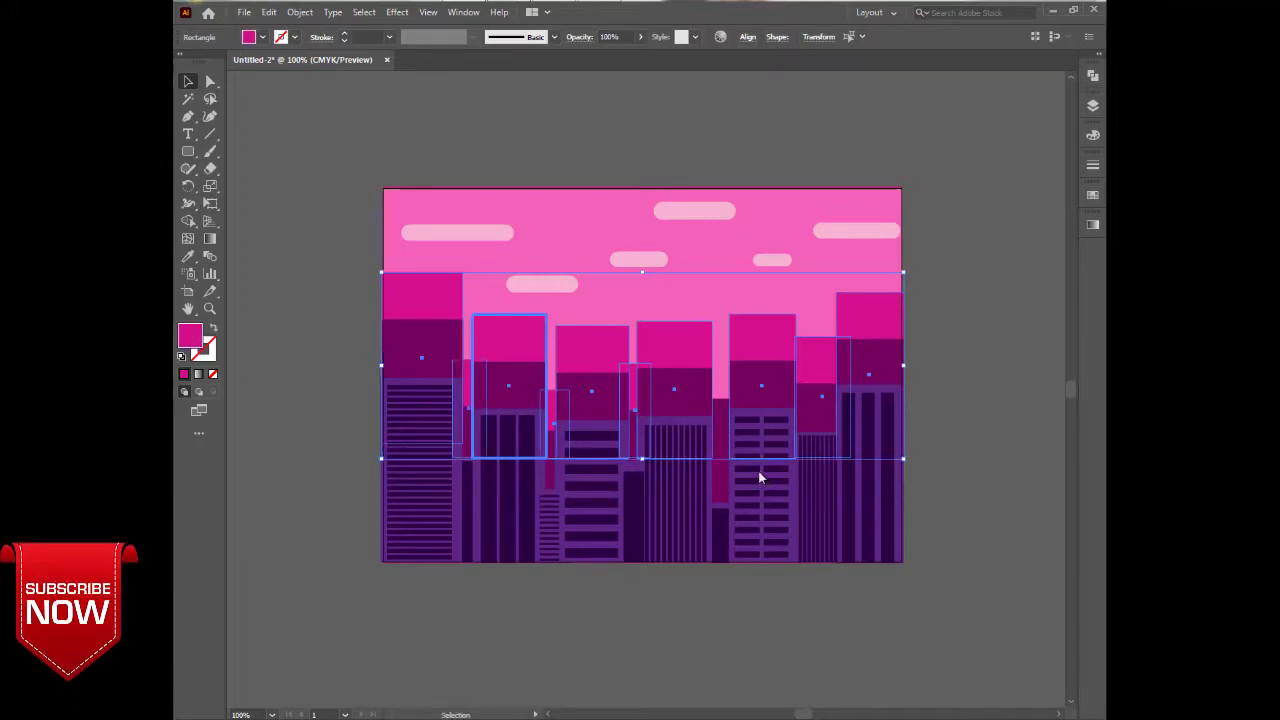
{"action": "left_click", "coordinate": [640, 37]}
{"action": "left_click_drag", "start_coordinate": [638, 55], "coordinate": [612, 55]}
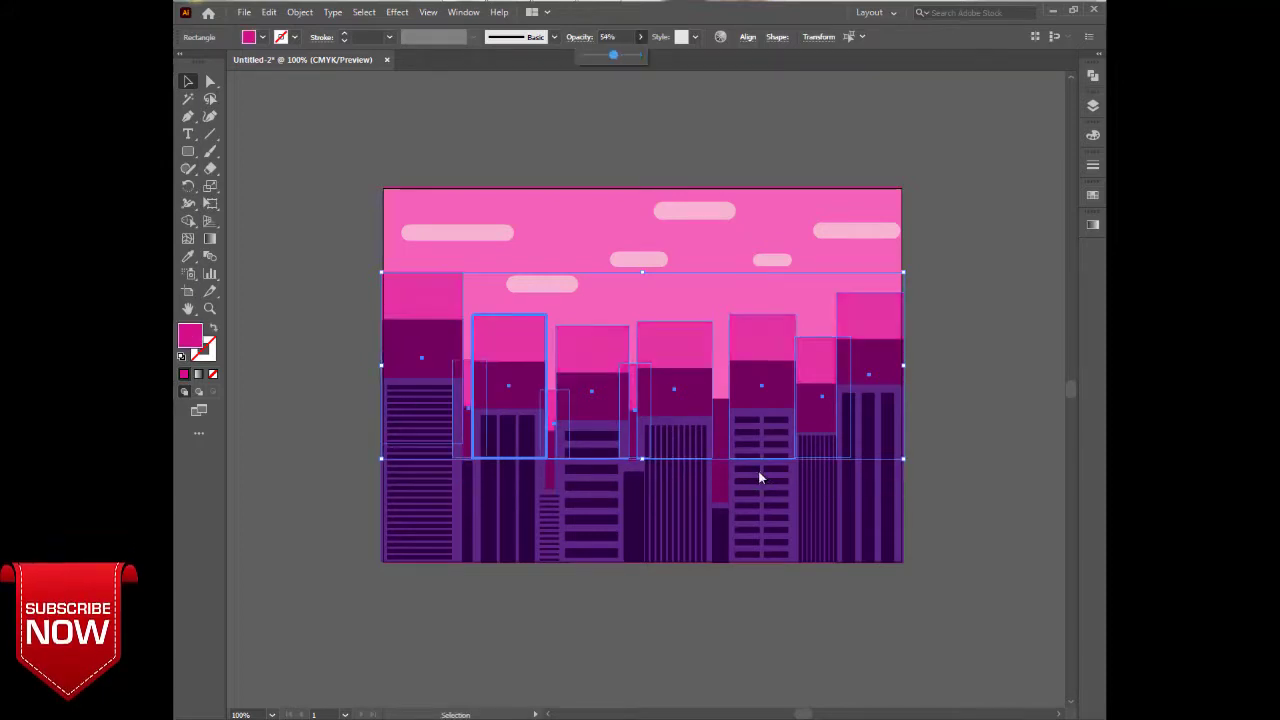
Select every dark magenta block in the middle building row, wide and narrow, and lower their opacity so they become slightly translucent.
{"action": "left_click", "coordinate": [640, 37]}
{"action": "left_click", "coordinate": [330, 350]}
{"action": "left_click", "coordinate": [422, 349]}
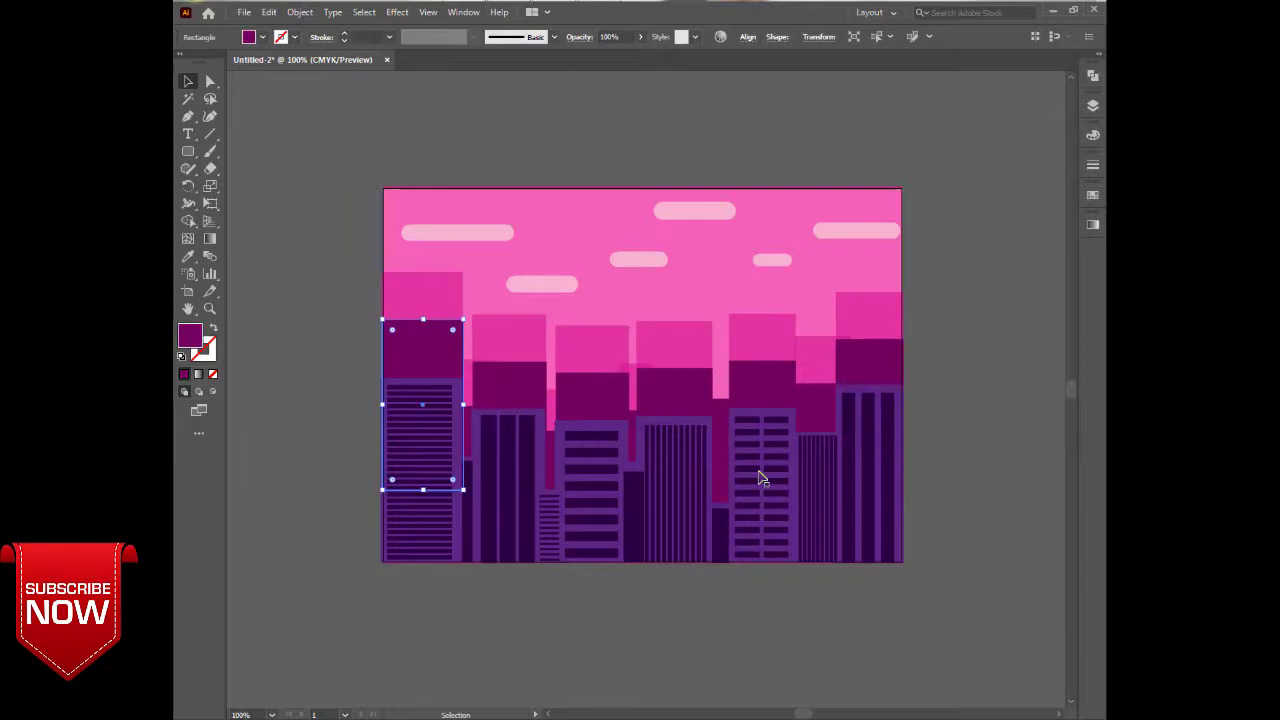
{"action": "left_click", "coordinate": [467, 432], "text": "shift"}
{"action": "left_click", "coordinate": [509, 385], "text": "shift"}
{"action": "left_click", "coordinate": [592, 426], "text": "shift"}
{"action": "left_click", "coordinate": [592, 426], "text": "shift"}
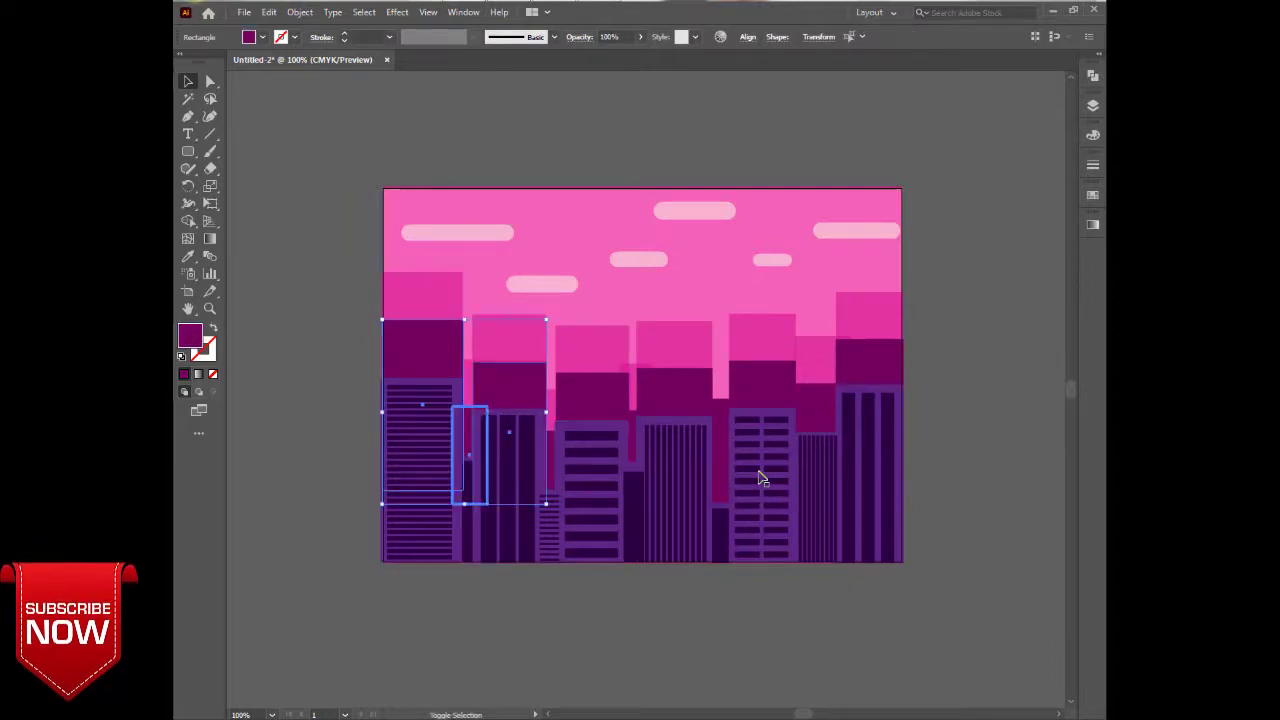
{"action": "left_click", "coordinate": [551, 460], "text": "shift"}
{"action": "left_click", "coordinate": [592, 396], "text": "shift"}
{"action": "left_click", "coordinate": [633, 435], "text": "shift"}
{"action": "left_click", "coordinate": [674, 392], "text": "shift"}
{"action": "left_click", "coordinate": [721, 450], "text": "shift"}
{"action": "left_click", "coordinate": [762, 384], "text": "shift"}
{"action": "left_click", "coordinate": [815, 408], "text": "shift"}
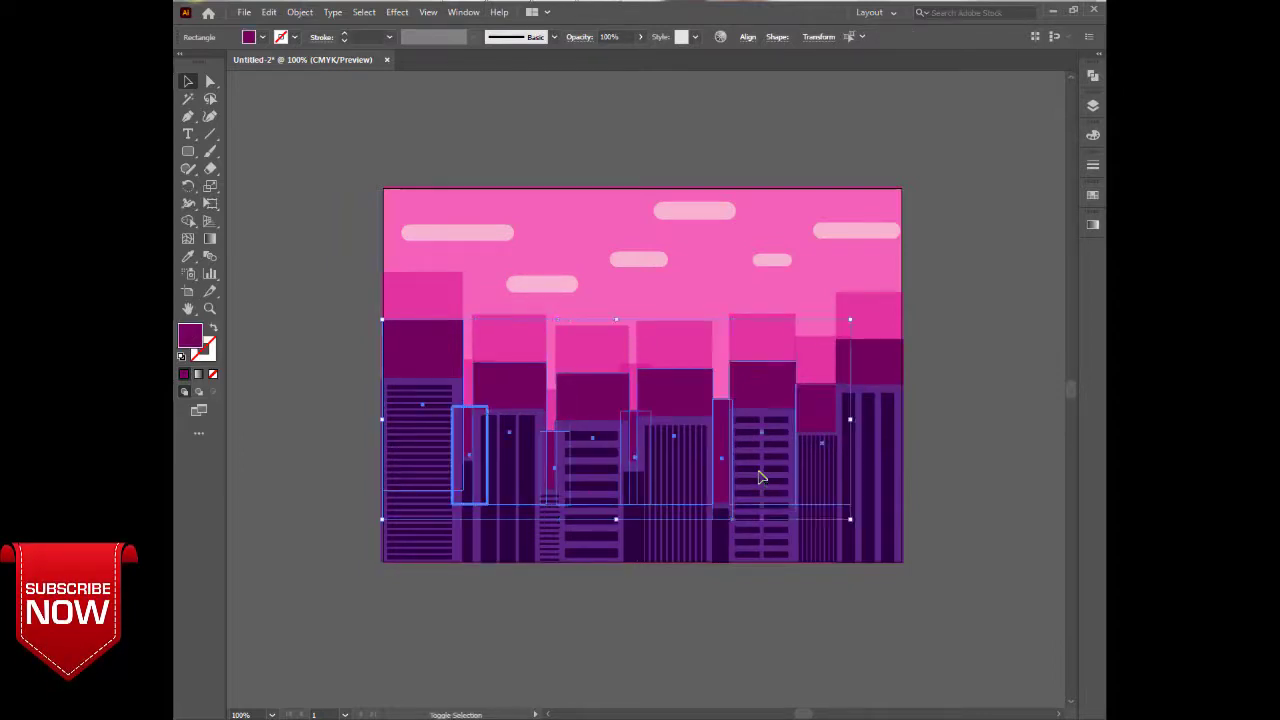
{"action": "left_click", "coordinate": [869, 362], "text": "shift"}
{"action": "left_click", "coordinate": [640, 37]}
{"action": "left_click_drag", "start_coordinate": [637, 54], "coordinate": [620, 54]}
Select all six white clouds in the sky and raise their opacity to 74%.
{"action": "left_click", "coordinate": [457, 232]}
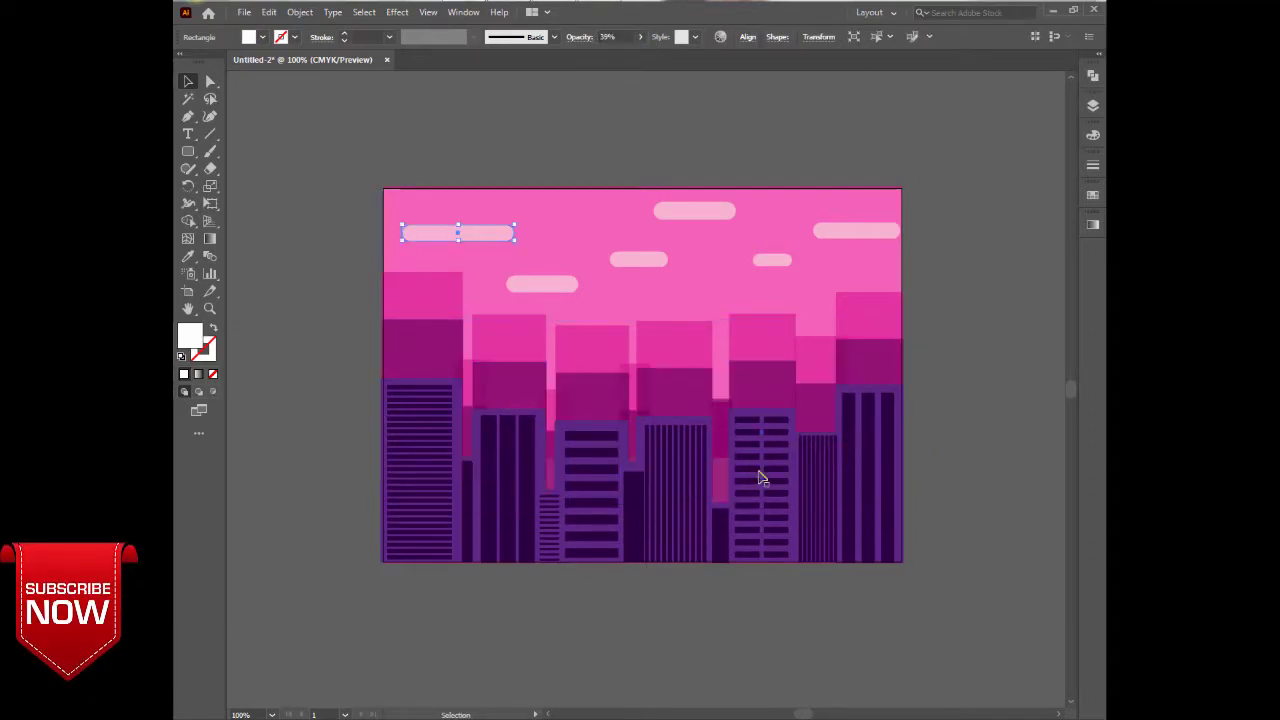
{"action": "left_click", "coordinate": [542, 284]}
{"action": "left_click", "coordinate": [457, 232], "text": "shift"}
{"action": "left_click", "coordinate": [638, 259], "text": "shift"}
{"action": "left_click", "coordinate": [694, 210], "text": "shift"}
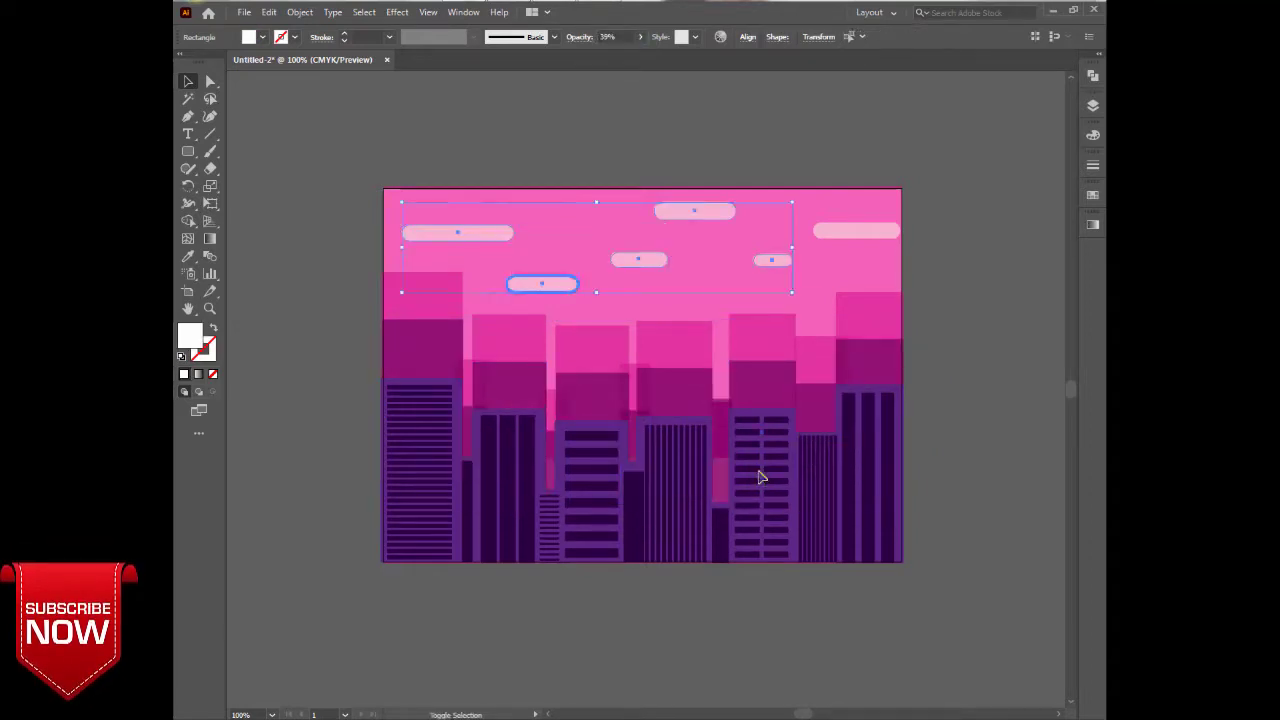
{"action": "left_click", "coordinate": [856, 231], "text": "shift"}
{"action": "left_click", "coordinate": [640, 36]}
{"action": "left_click_drag", "start_coordinate": [604, 54], "coordinate": [623, 54]}
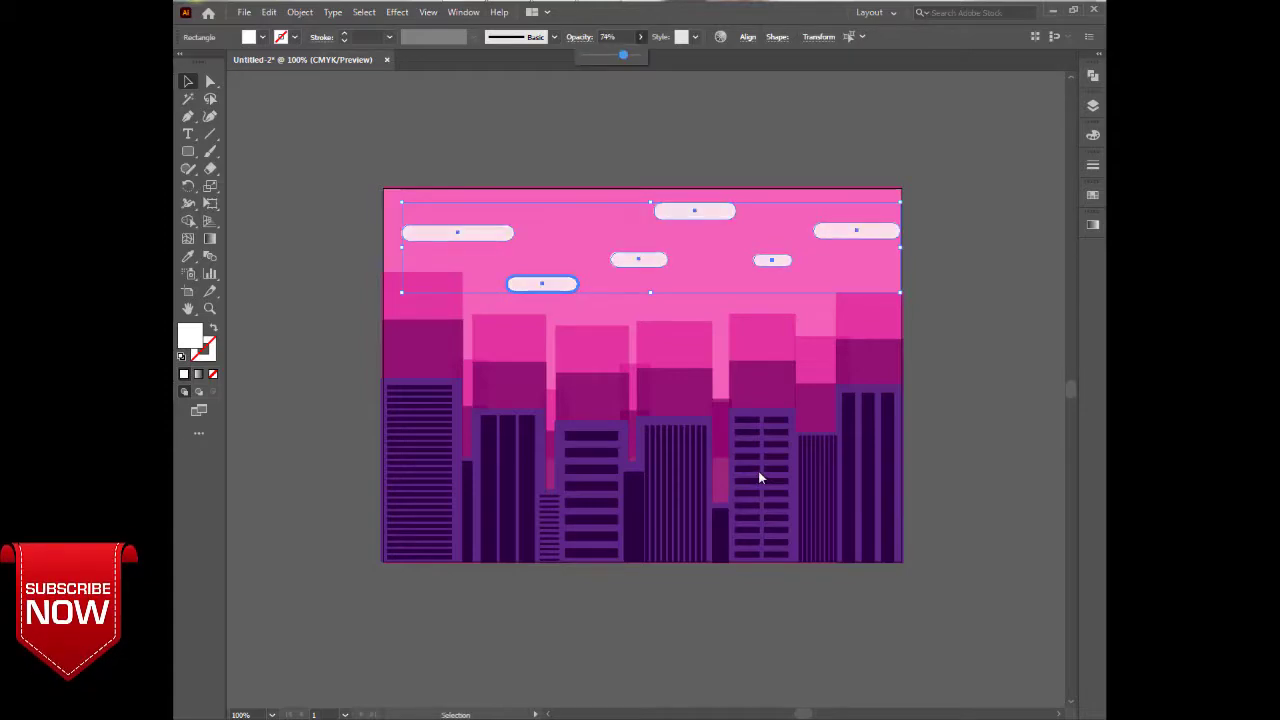